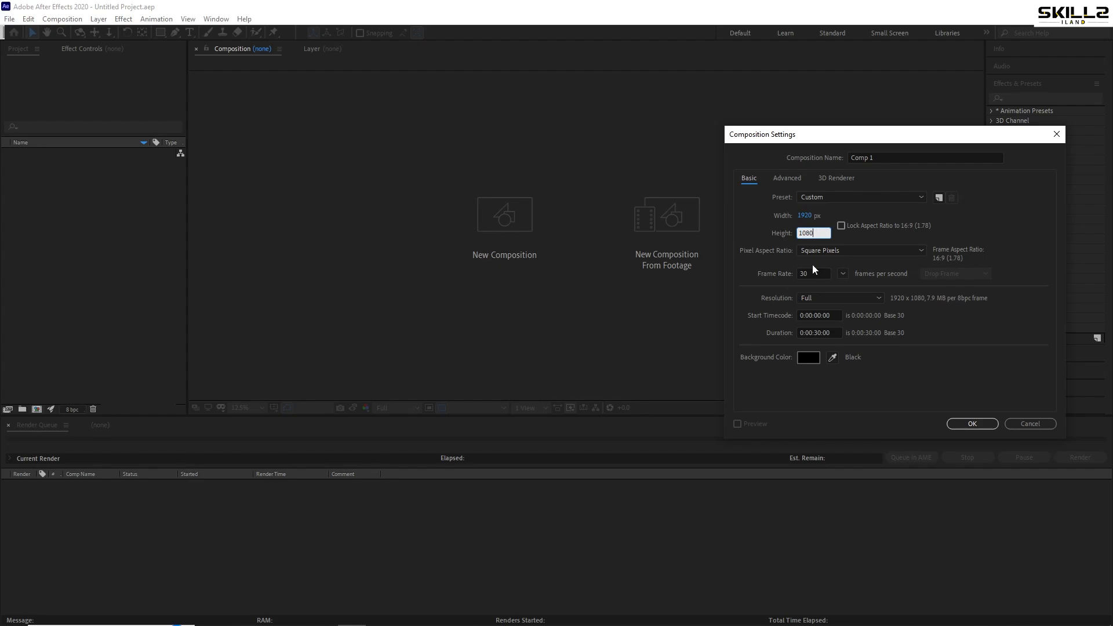
Create a 1920 x 1080 composition at 30 fps lasting 30 seconds and save the project as 11. Video Slideshow
click(973, 424)
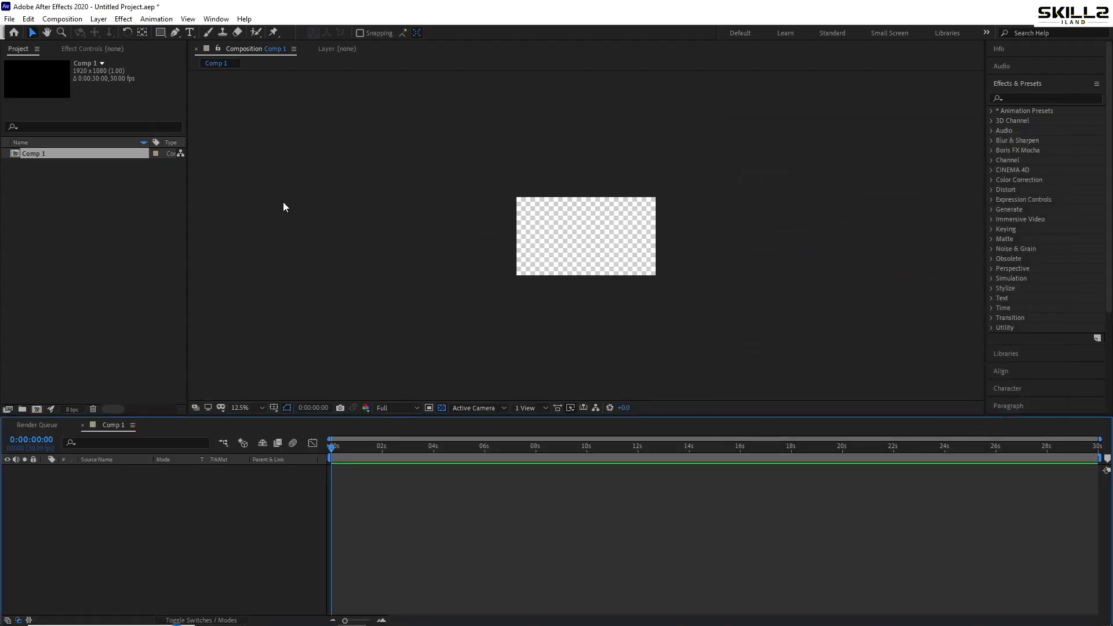
key(ctrl+s)
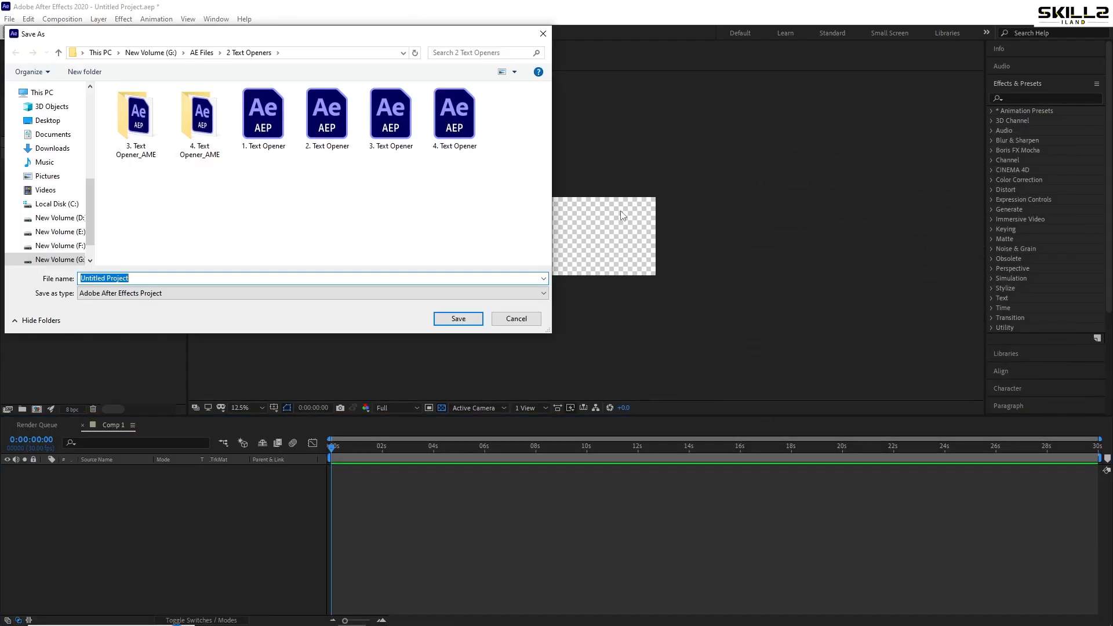
key(Escape)
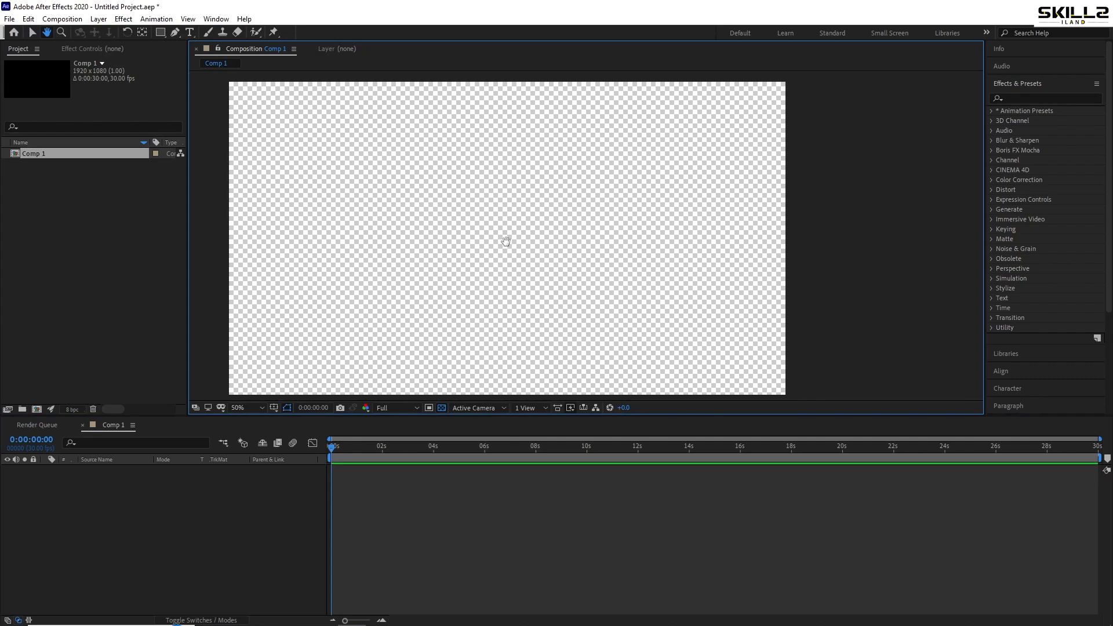
key(v)
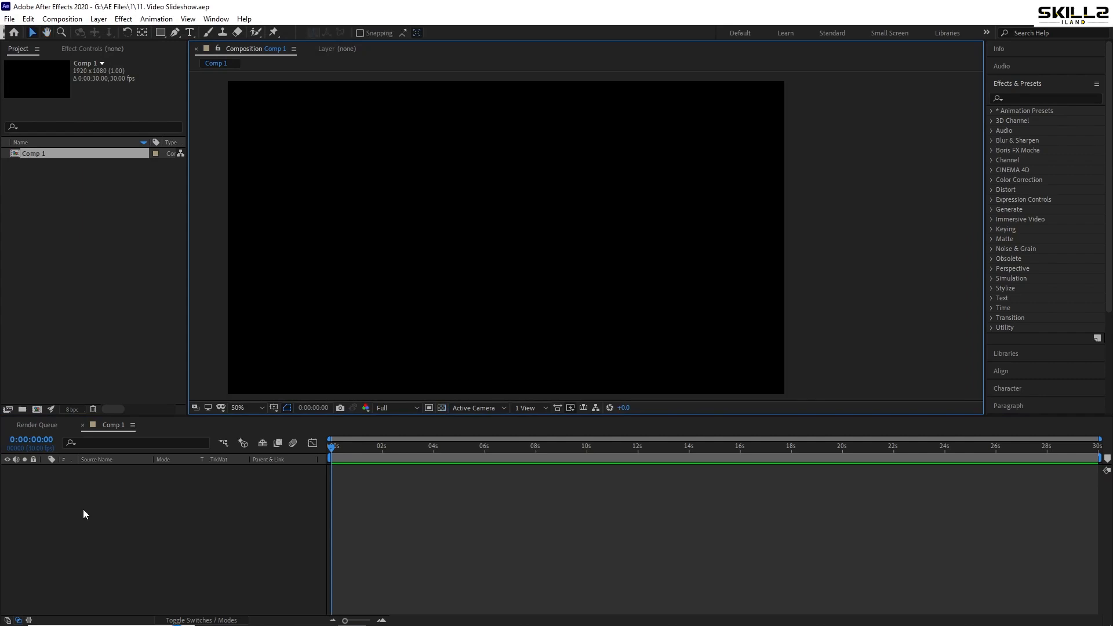
Create a second 1920 x 1080 composition named Table, keeping 30 fps and the 30-second duration
right_click(83, 510)
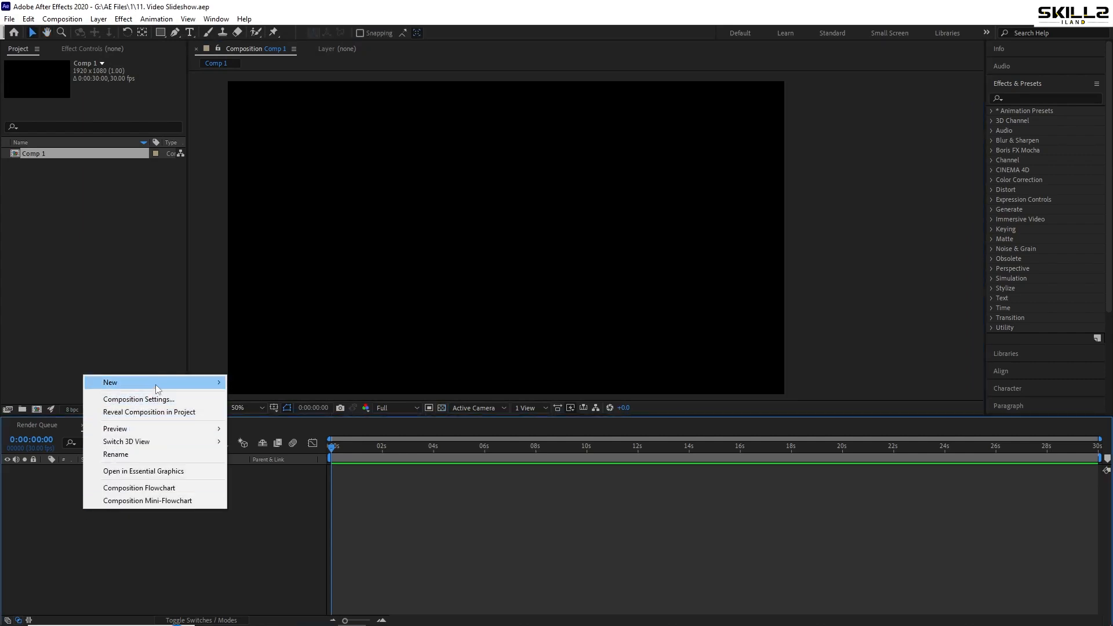
click(37, 410)
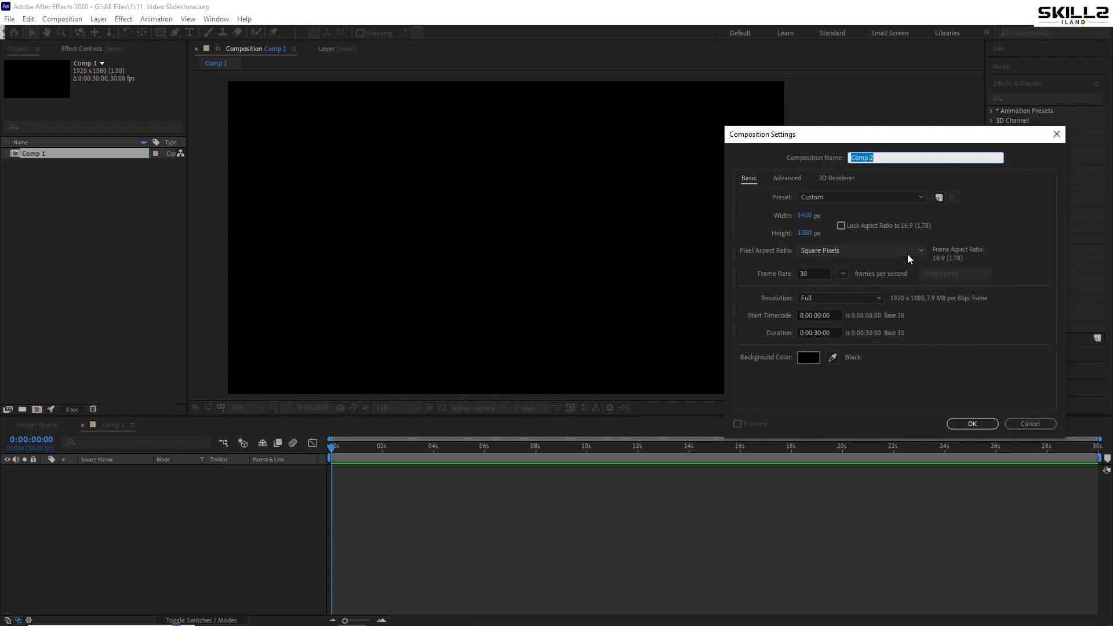
text(Table)
key(Return)
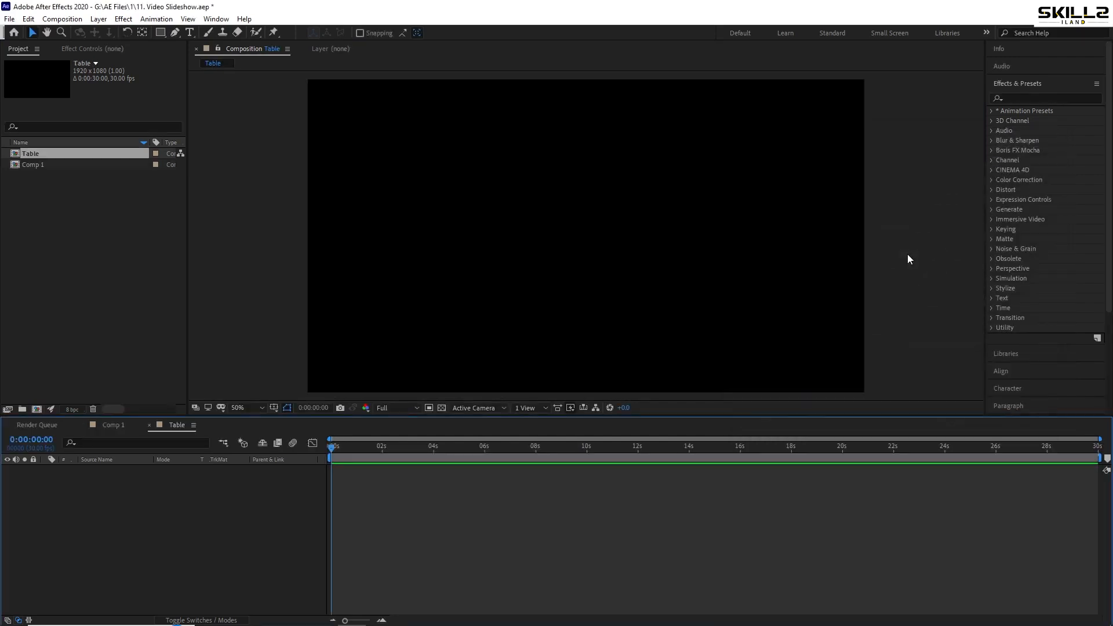
Create another composition named Holder 1 with the same 1920 x 1080 settings and save the project
click(36, 409)
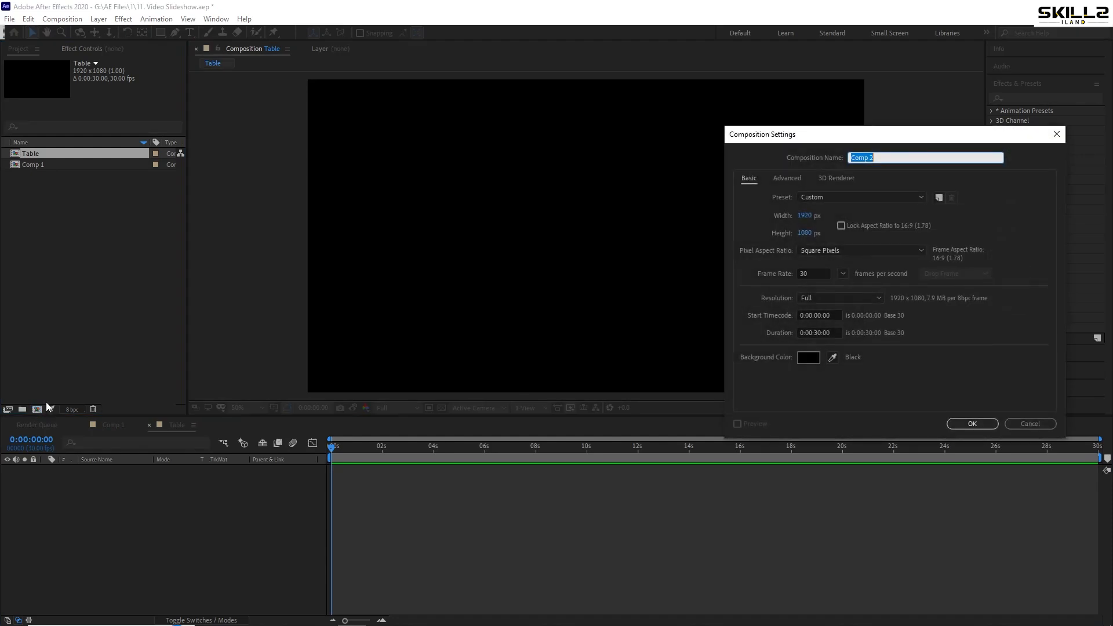
text(Holder 1)
key(Return)
key(ctrl+s)
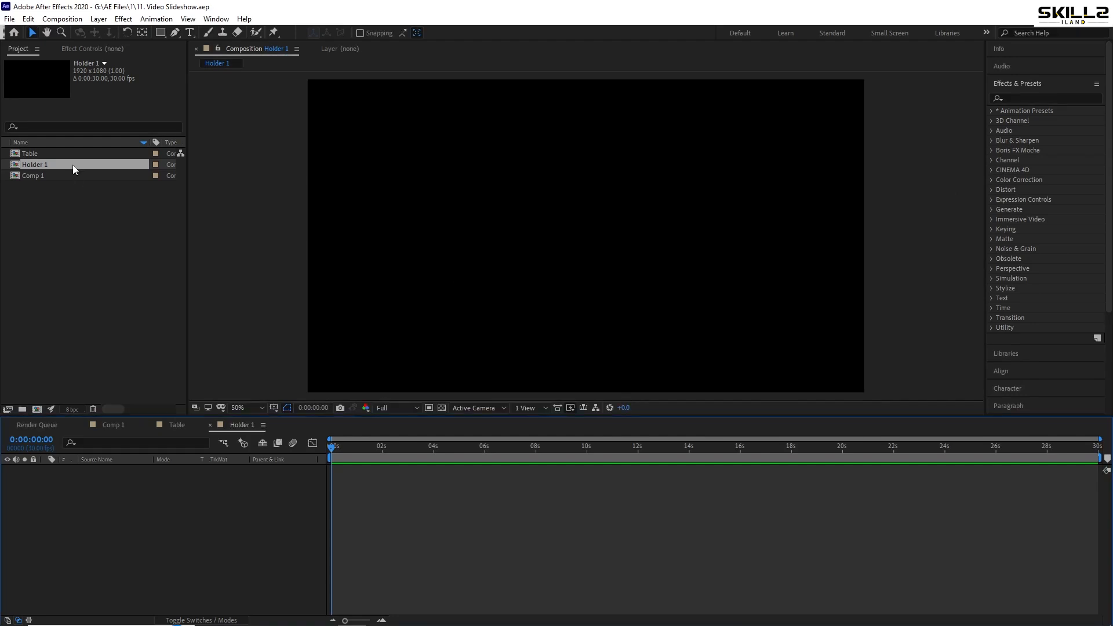
Place Table texture.jpg in the Table composition, scale it to 27.6%, and save the project
double_click(48, 154)
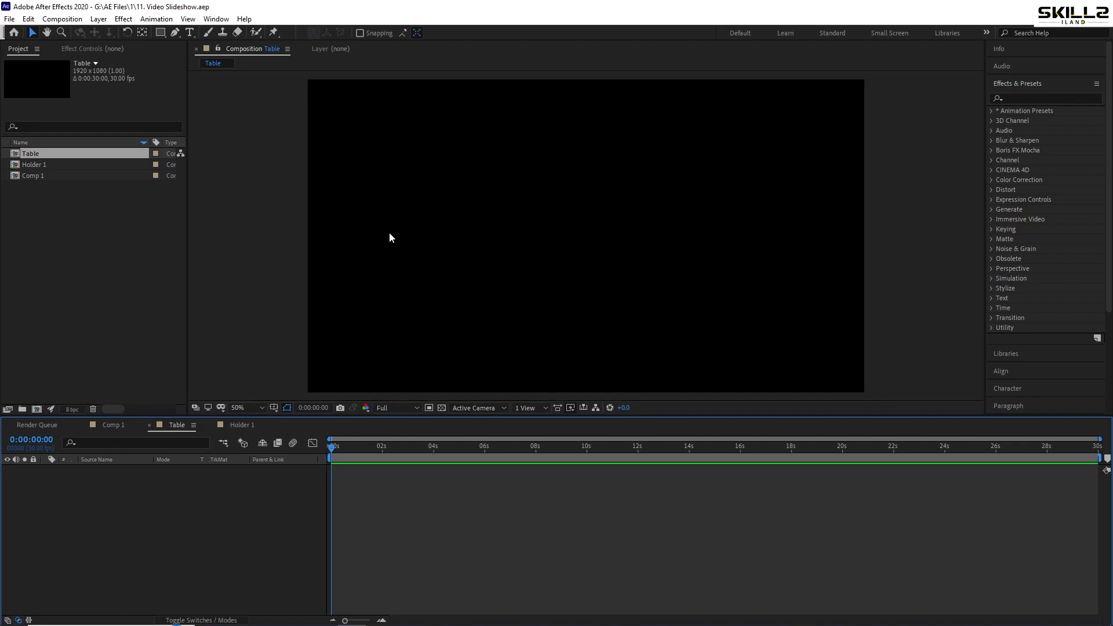
drag(47, 153, 99, 609)
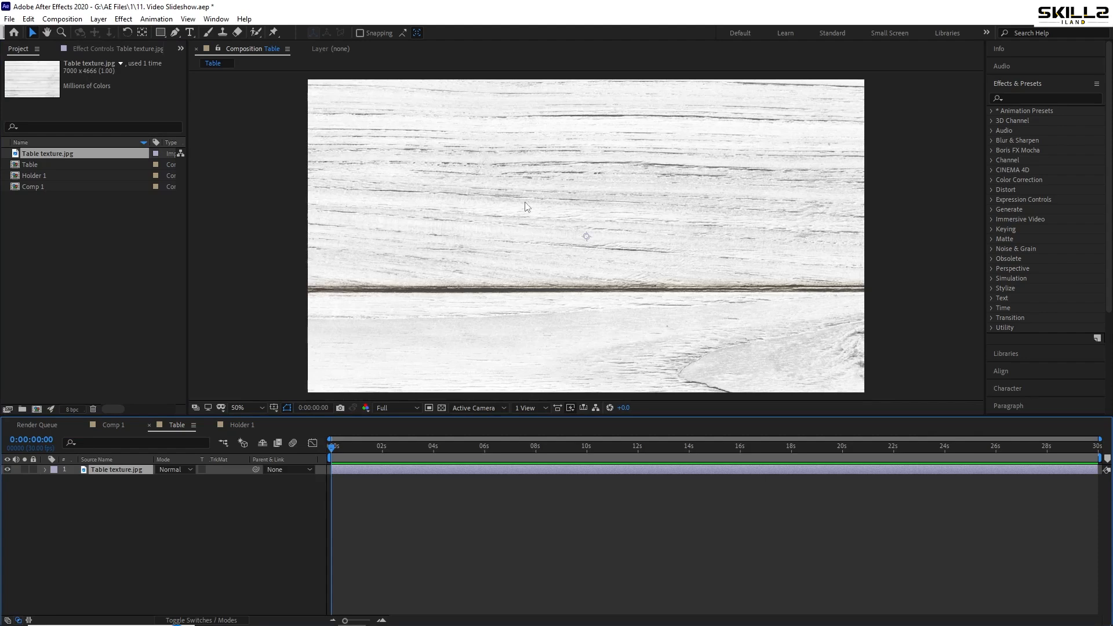
scroll(526, 207, down, 2)
key(s)
drag(171, 482, 122, 495)
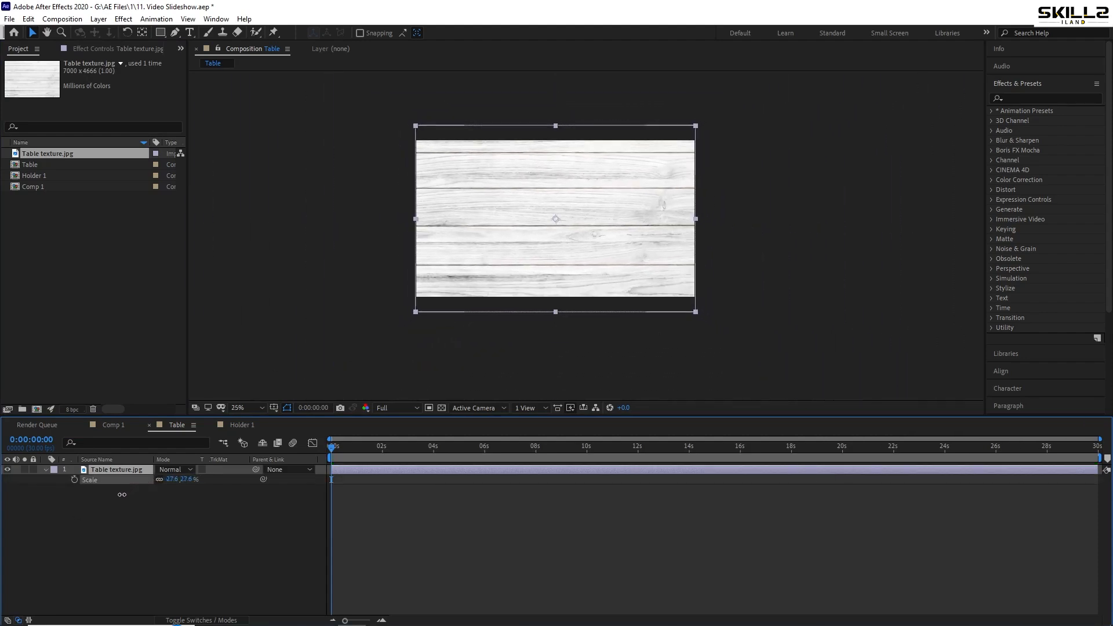
key(ctrl+s)
scroll(523, 211, up, 2)
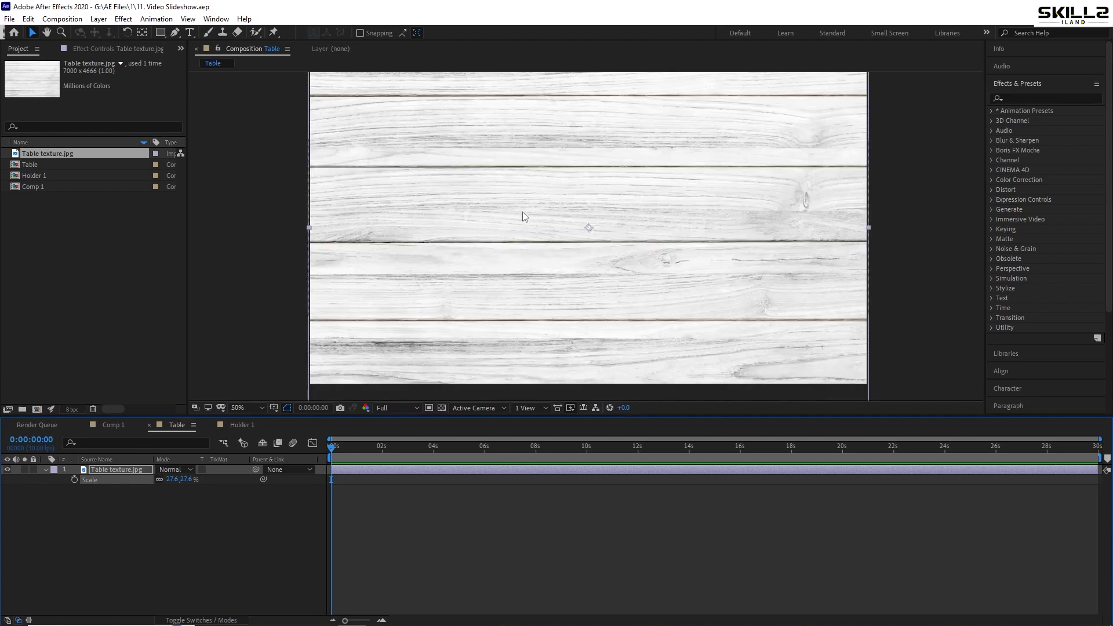
drag(505, 232, 464, 241)
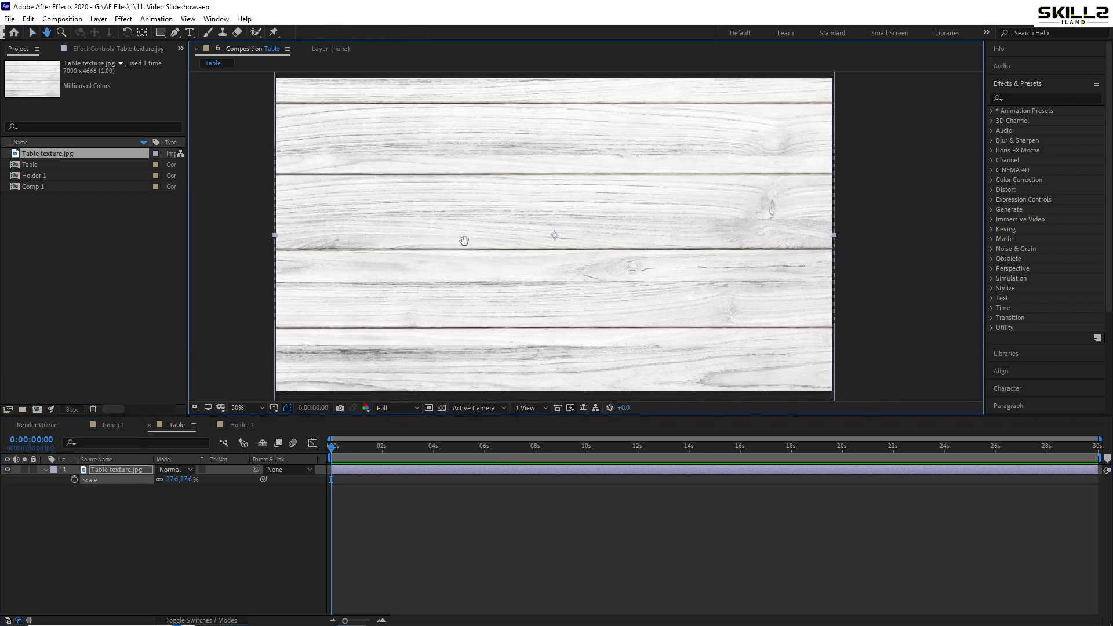
key(v)
click(46, 470)
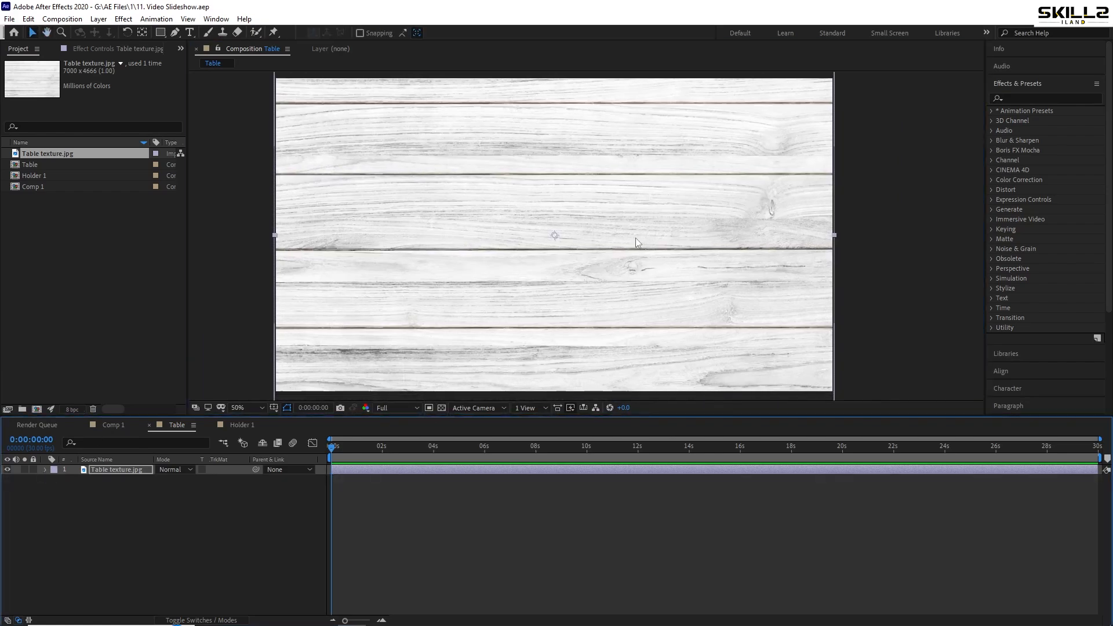
Add a shape layer beneath Table texture.jpg and fill the whole frame with a rectangle
right_click(97, 555)
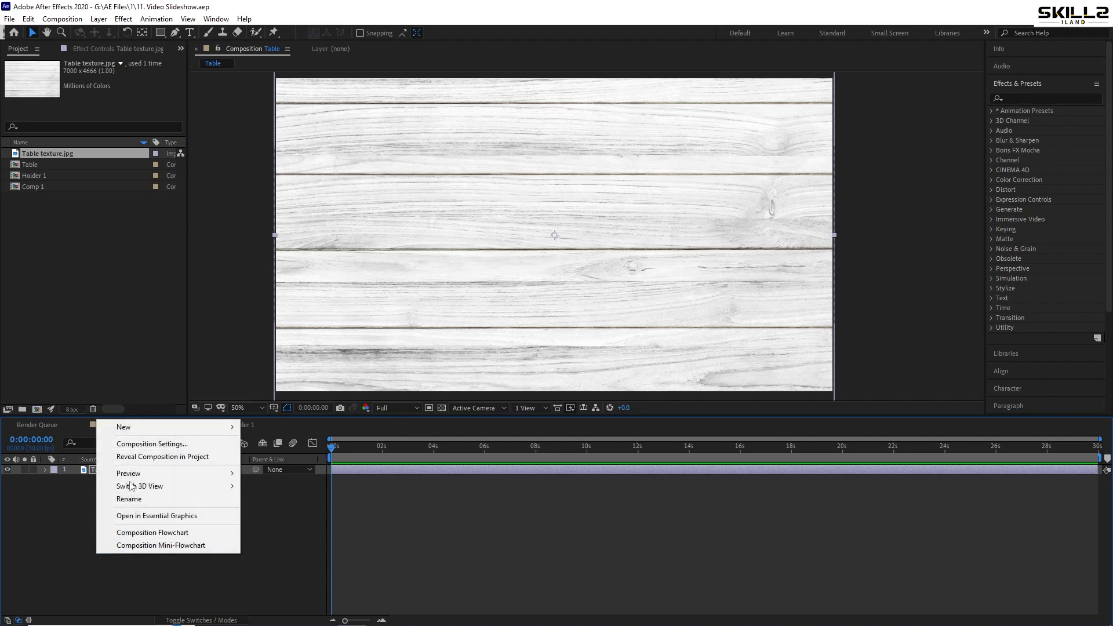
mouse_move(163, 429)
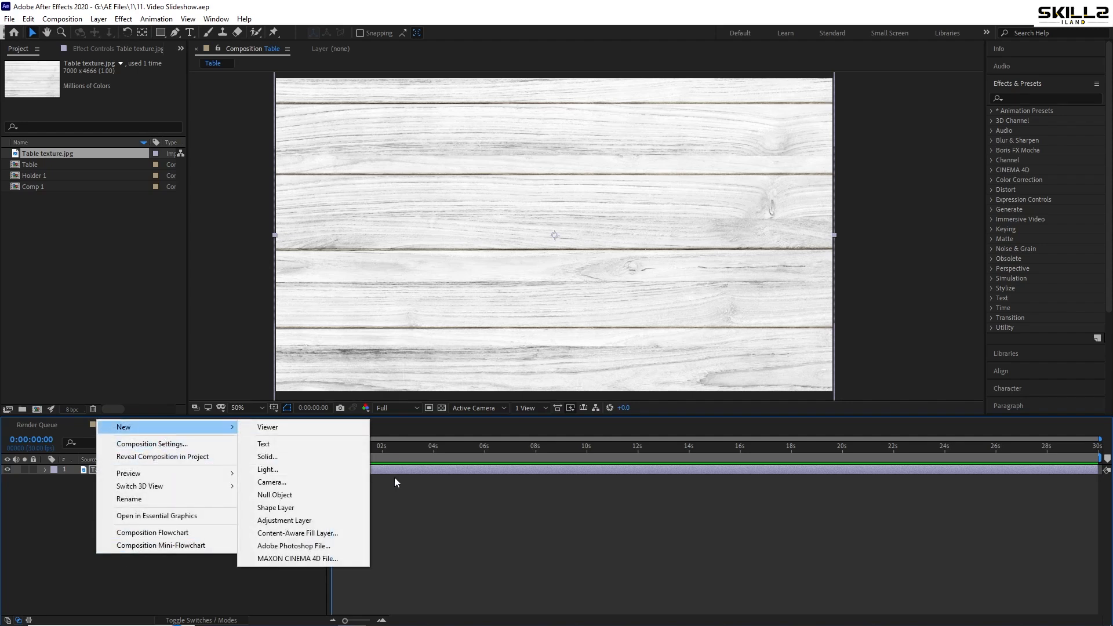
click(284, 508)
drag(114, 480, 112, 491)
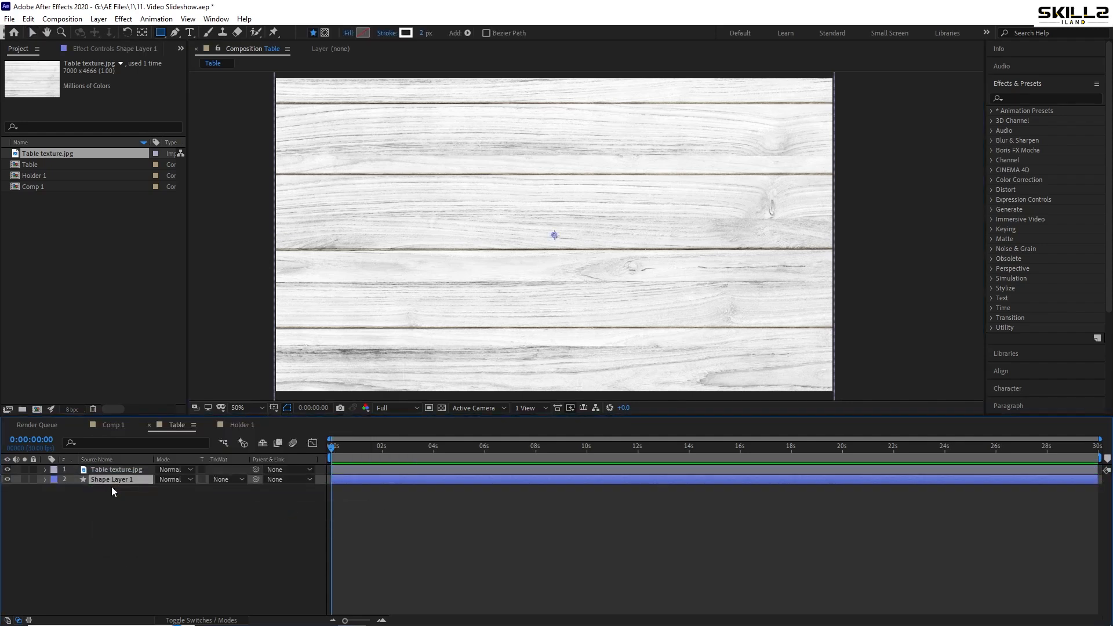
double_click(162, 33)
key(v)
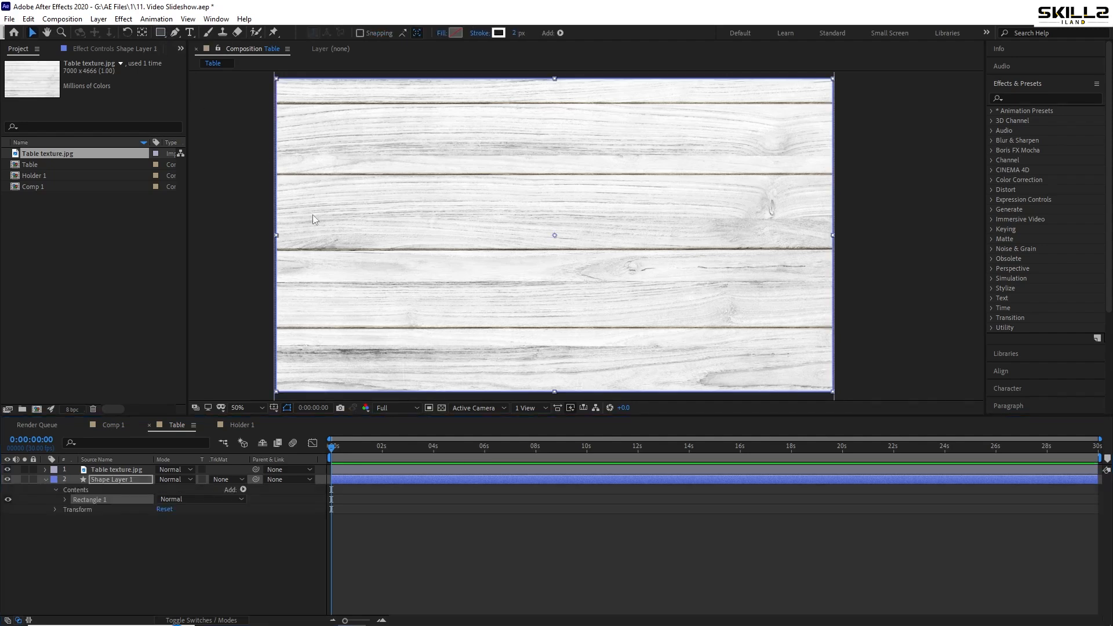
Set the rectangle's fill colour on Shape Layer 1 to white
click(456, 33)
drag(609, 337, 579, 315)
click(831, 316)
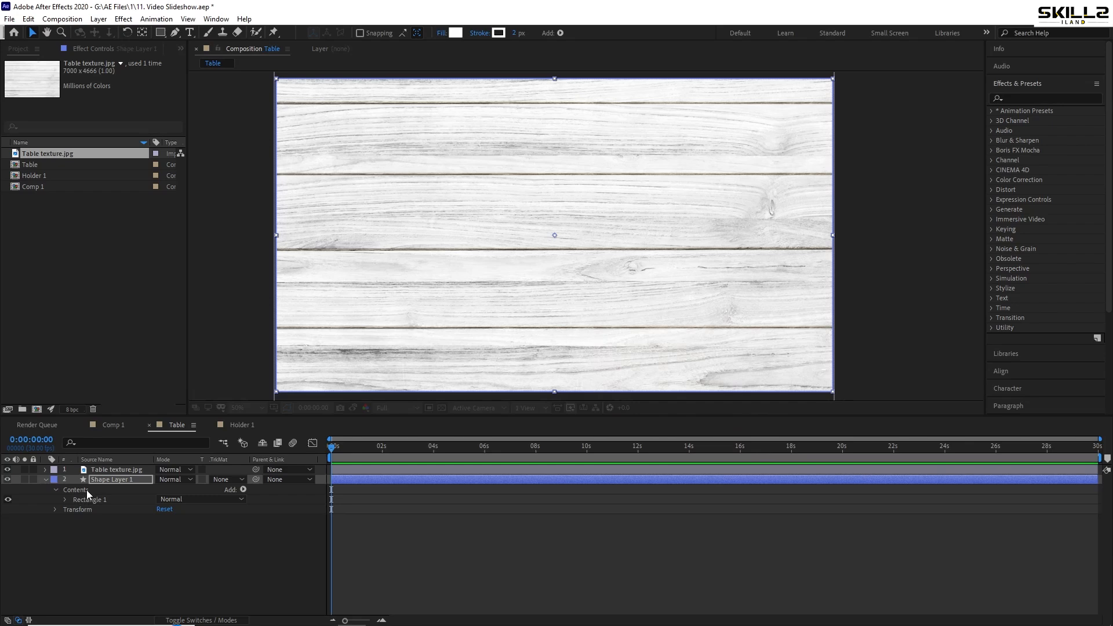
click(45, 480)
Set the opacity of the Table texture.jpg layer to 41% and save the project
click(121, 472)
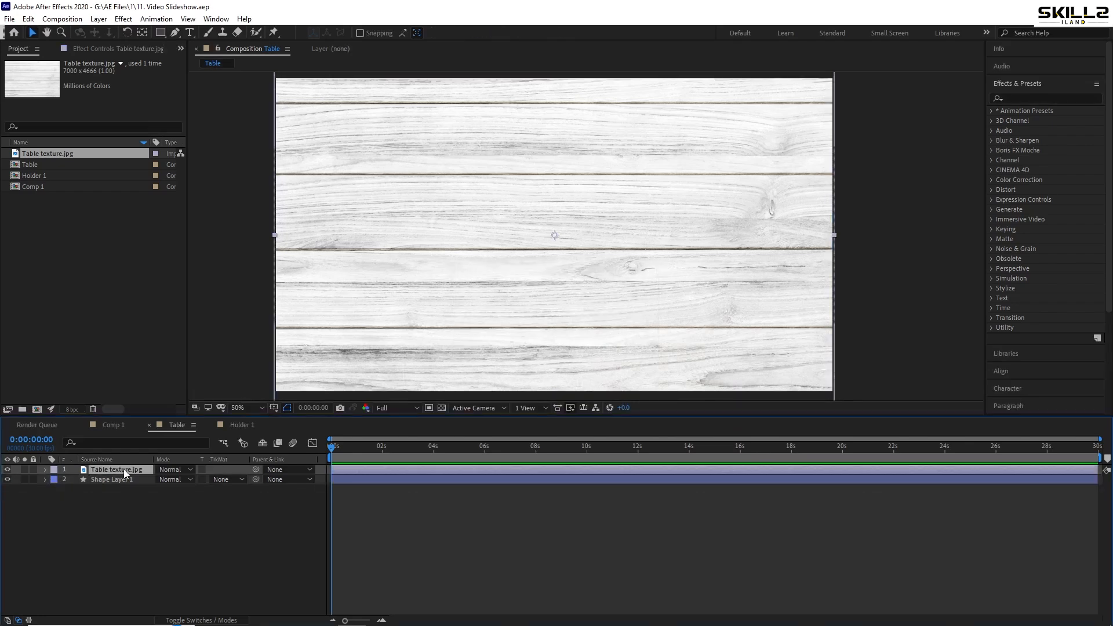
key(t)
drag(166, 479, 259, 479)
key(ctrl+s)
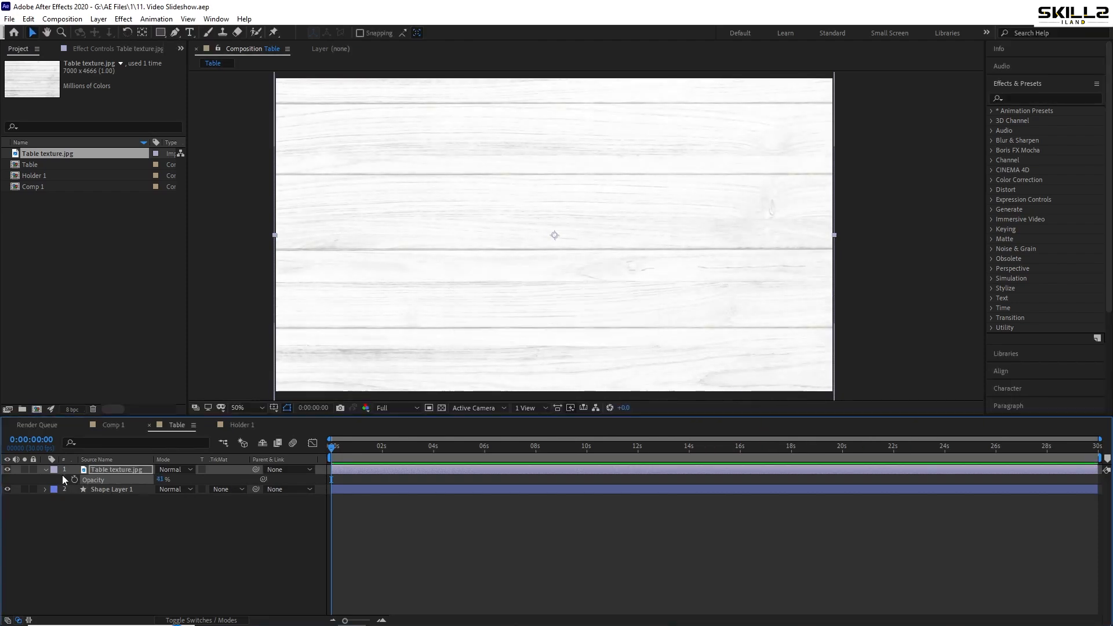
click(45, 470)
click(72, 510)
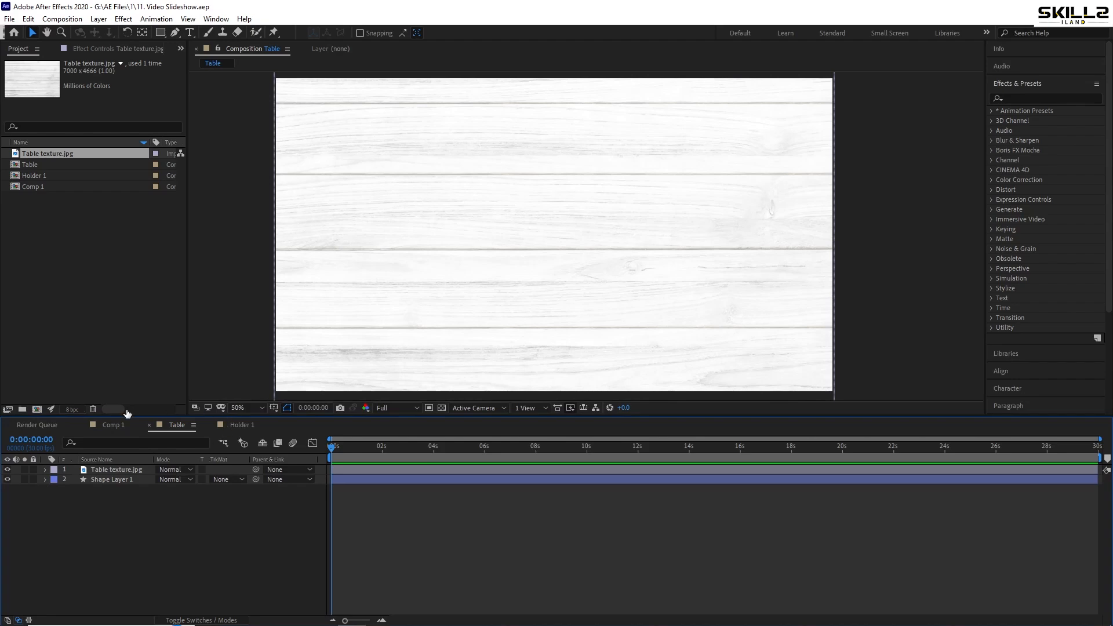
Add the Table composition as a layer in Comp 1 and save the project
click(114, 425)
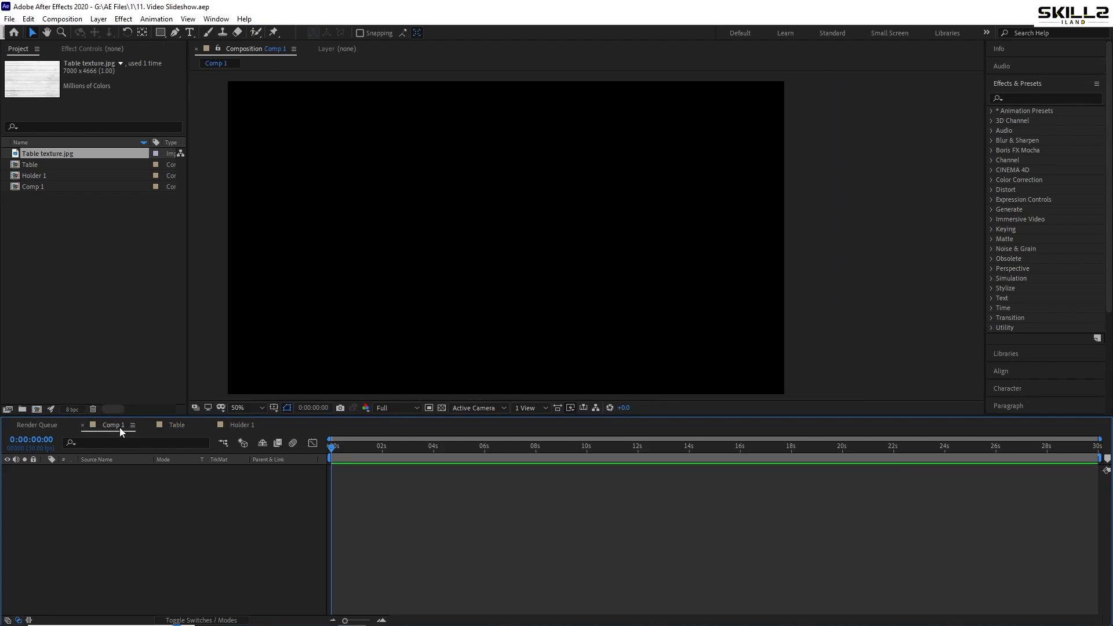
drag(78, 166, 123, 502)
key(ctrl+s)
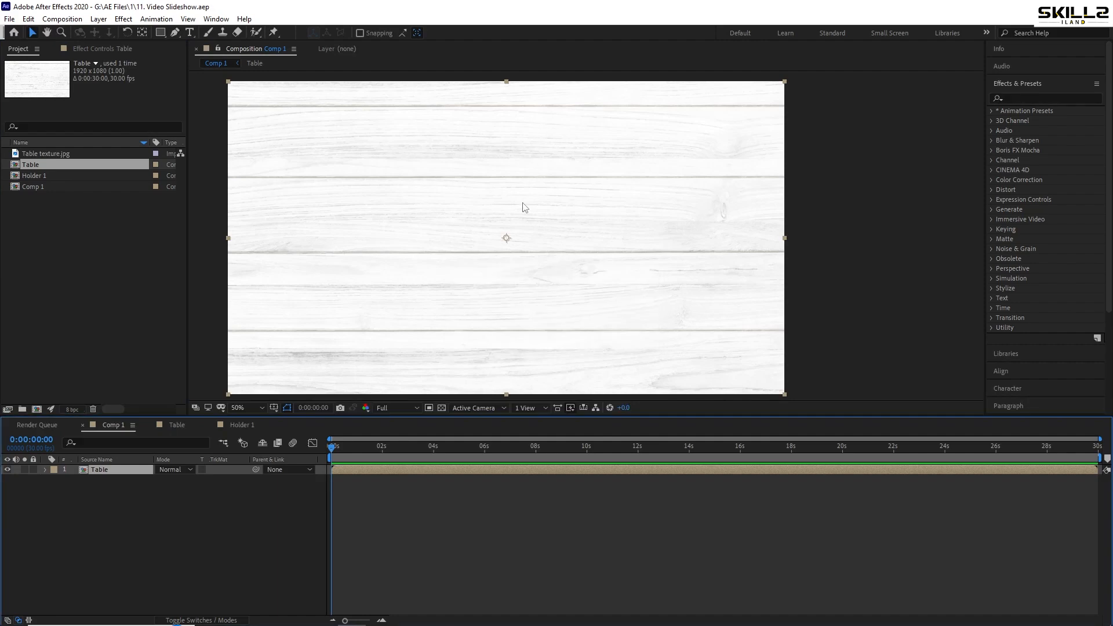
scroll(525, 207, down, 2)
scroll(512, 207, up, 2)
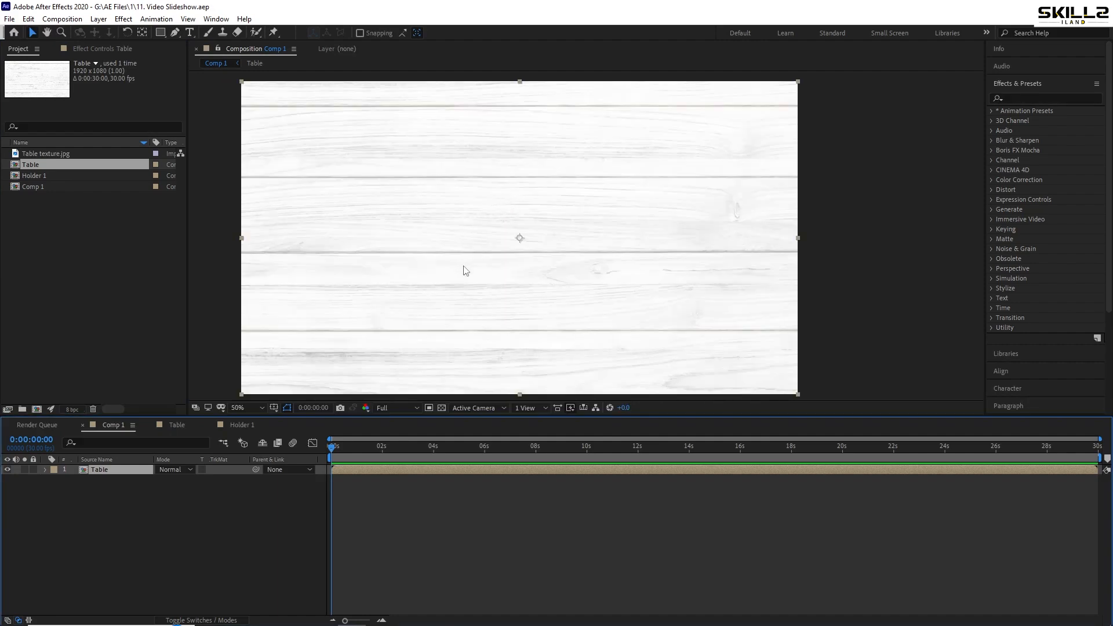
Open the Holder 1 composition and import the 1.mp4 video clip into it as a layer
click(39, 178)
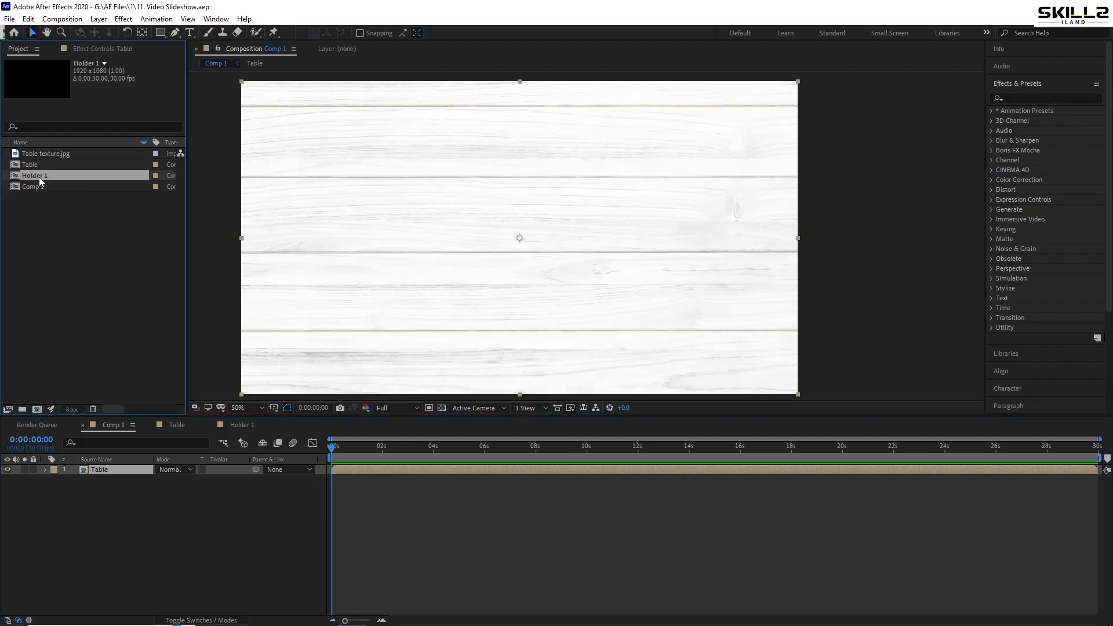
double_click(38, 176)
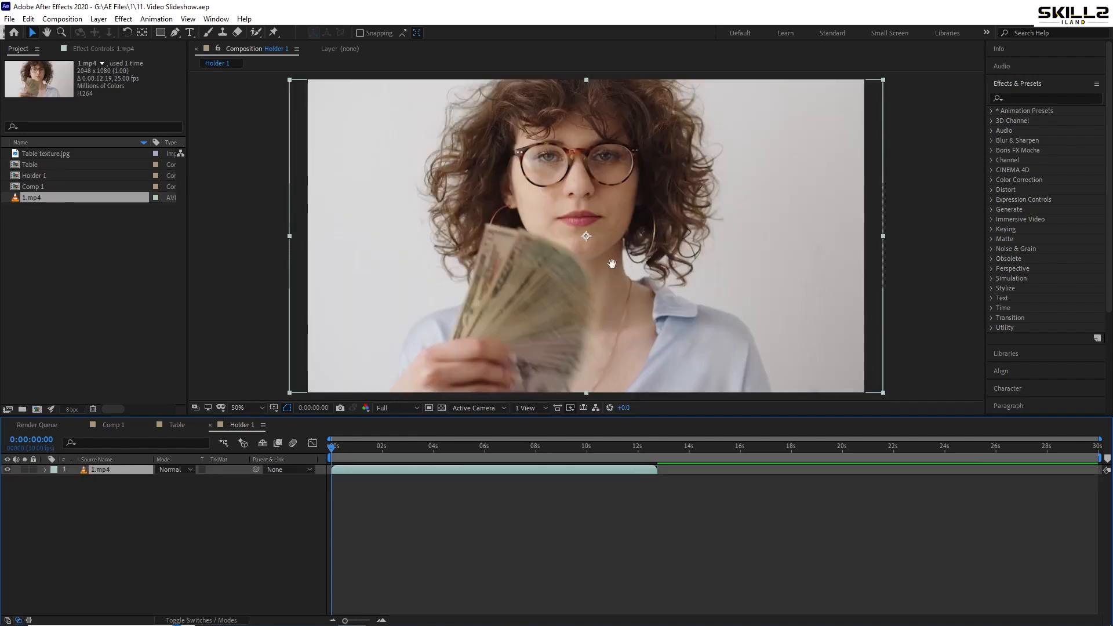
drag(613, 264, 575, 268)
key(v)
click(98, 507)
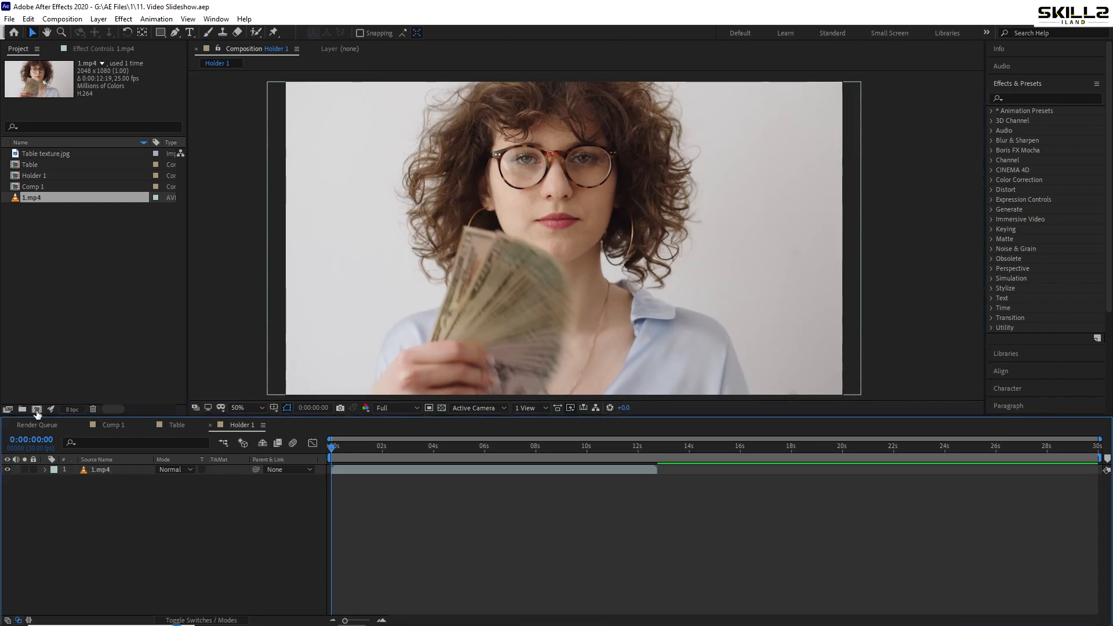
Create a 1920 x 1080 composition named Video 1 and place the 1.mp4 clip in it
click(36, 409)
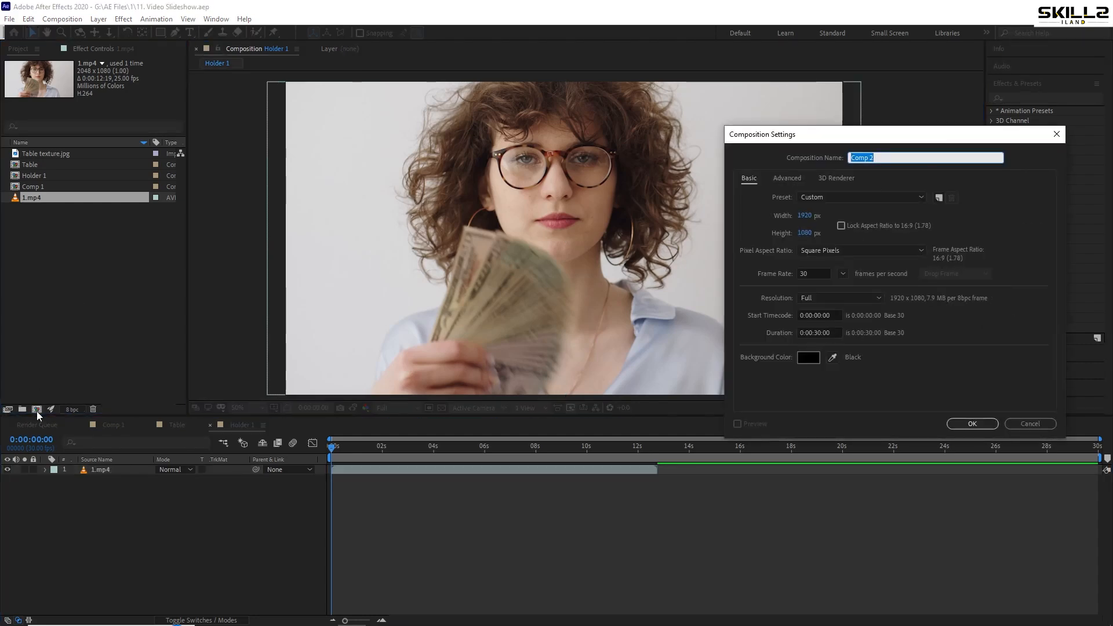
text(Video 1)
key(Return)
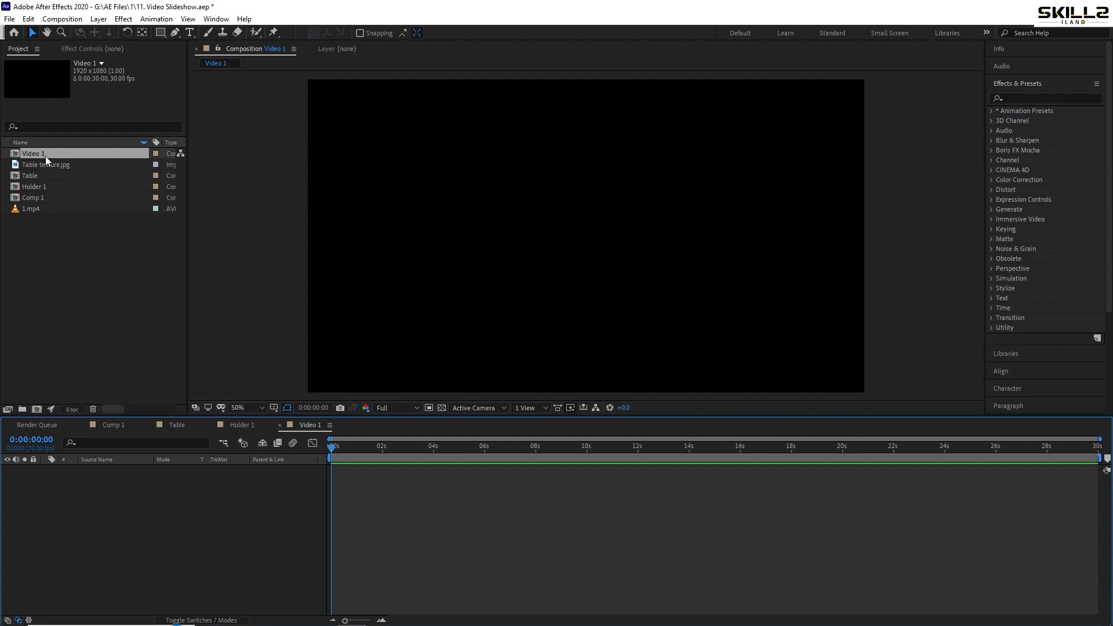
click(64, 209)
drag(64, 210, 210, 473)
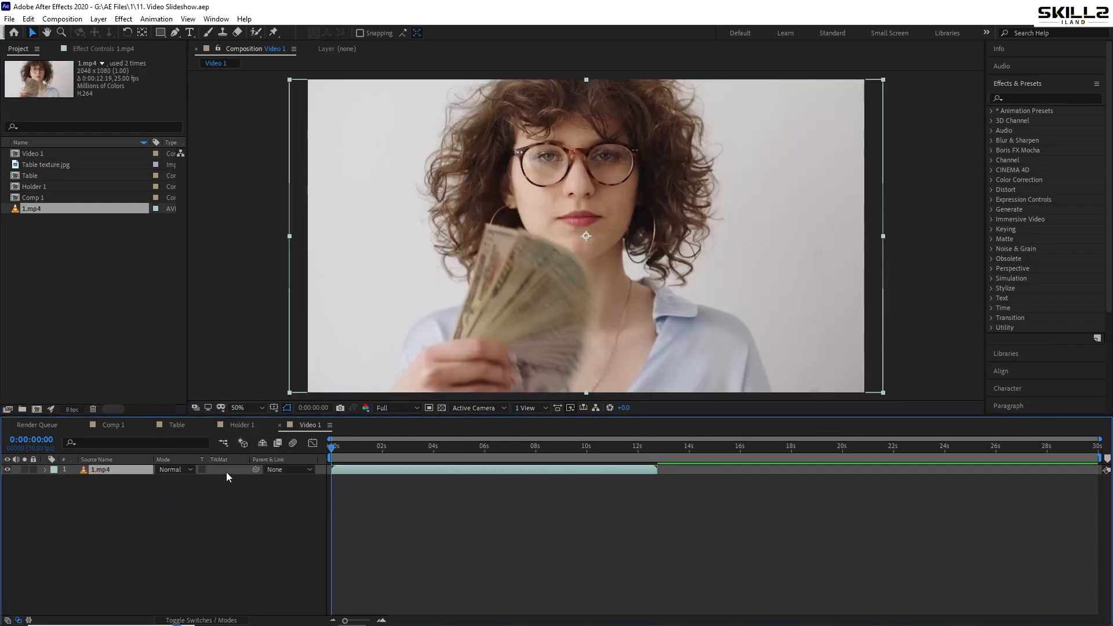
Replace the 1.mp4 layer in Holder 1 with the Video 1 composition and save the project
click(237, 425)
click(110, 469)
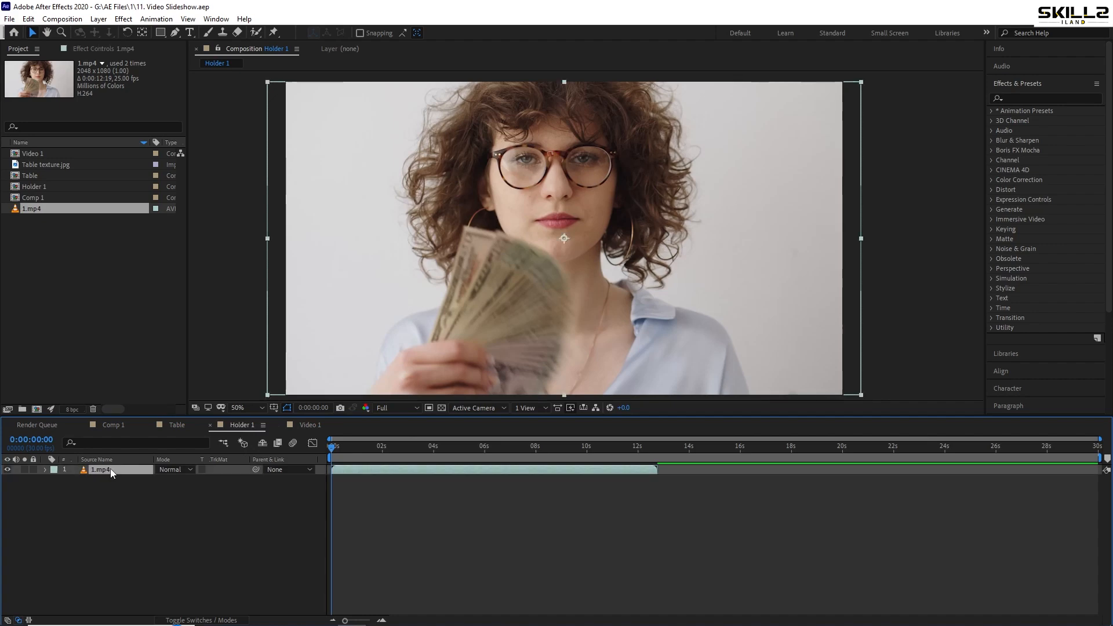
key(Delete)
click(55, 157)
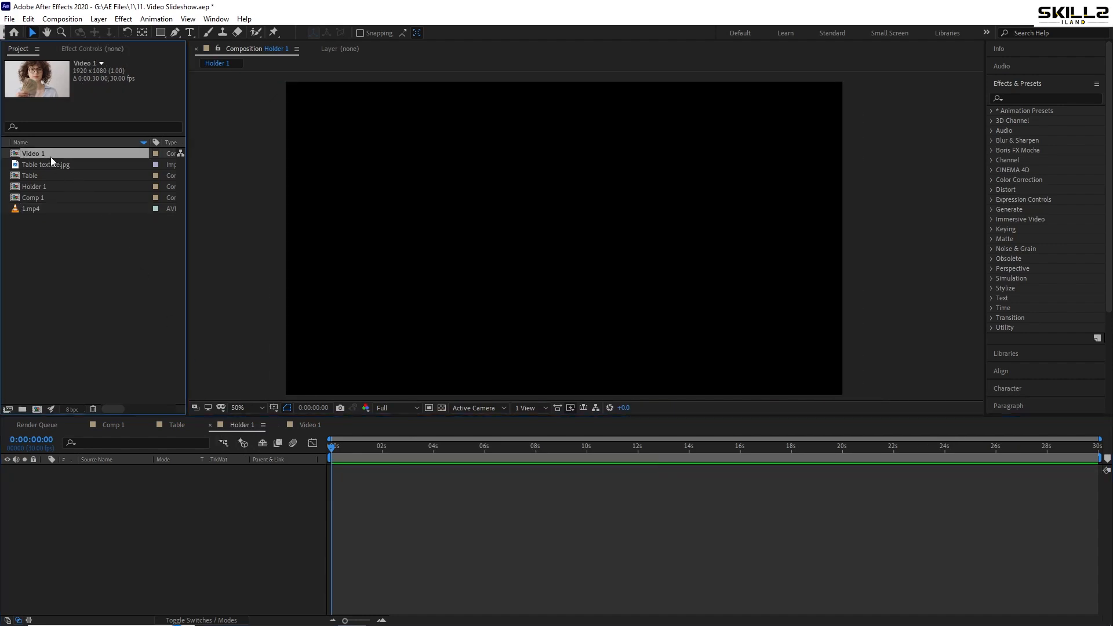
drag(42, 156, 239, 499)
key(ctrl+s)
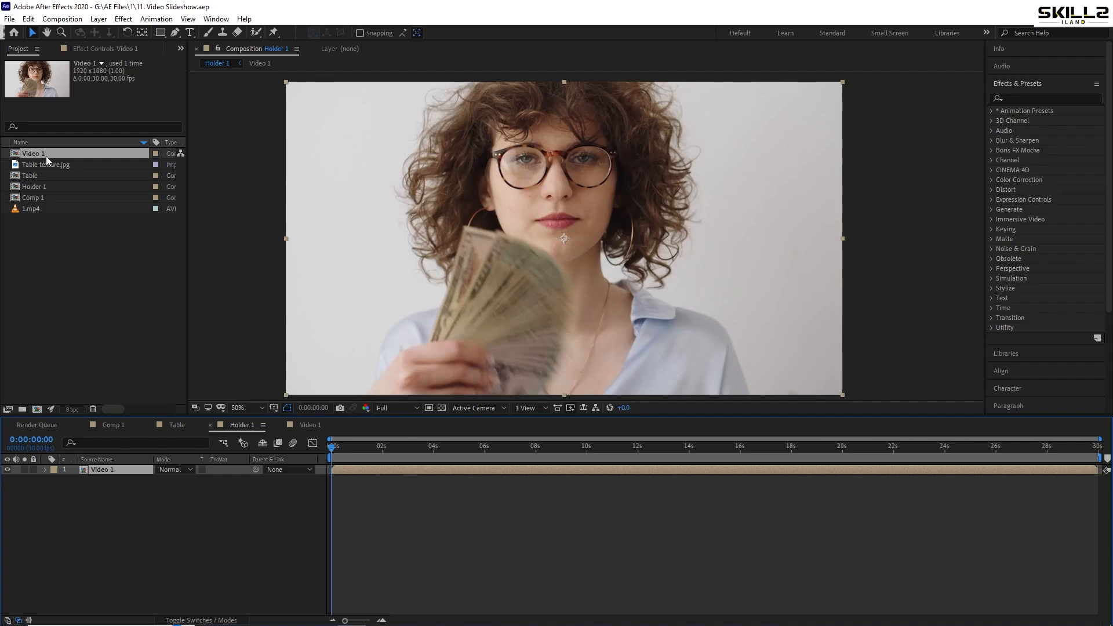
Open the Video 1 composition nested in Holder 1 to view the clip it contains
double_click(99, 472)
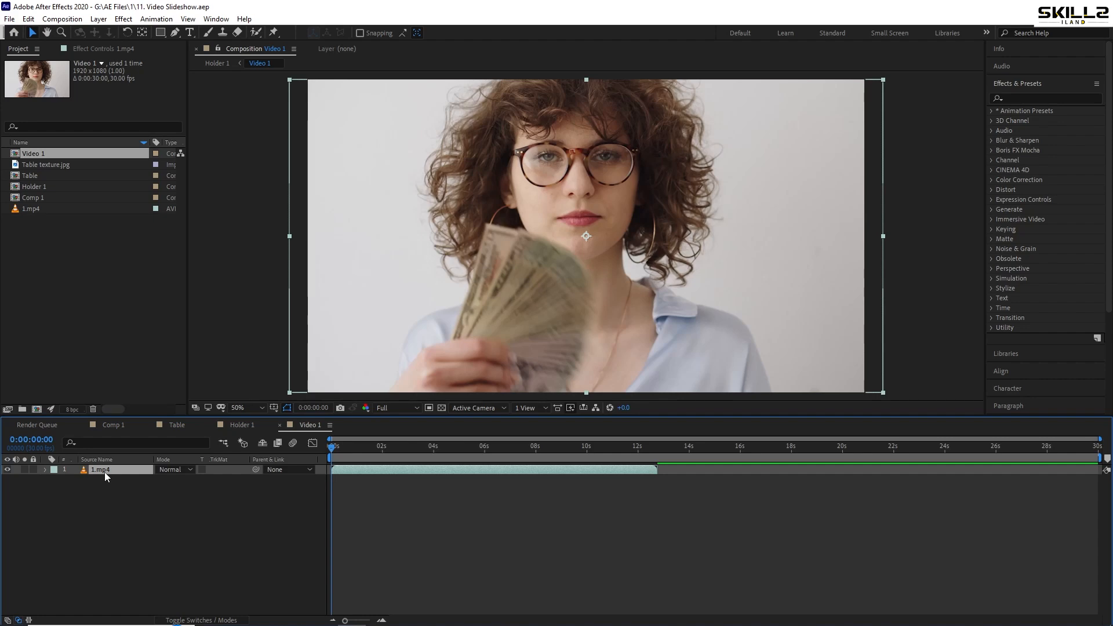
Return to Holder 1 and add a shape layer with a white rectangle covering the whole frame
key(ctrl+w)
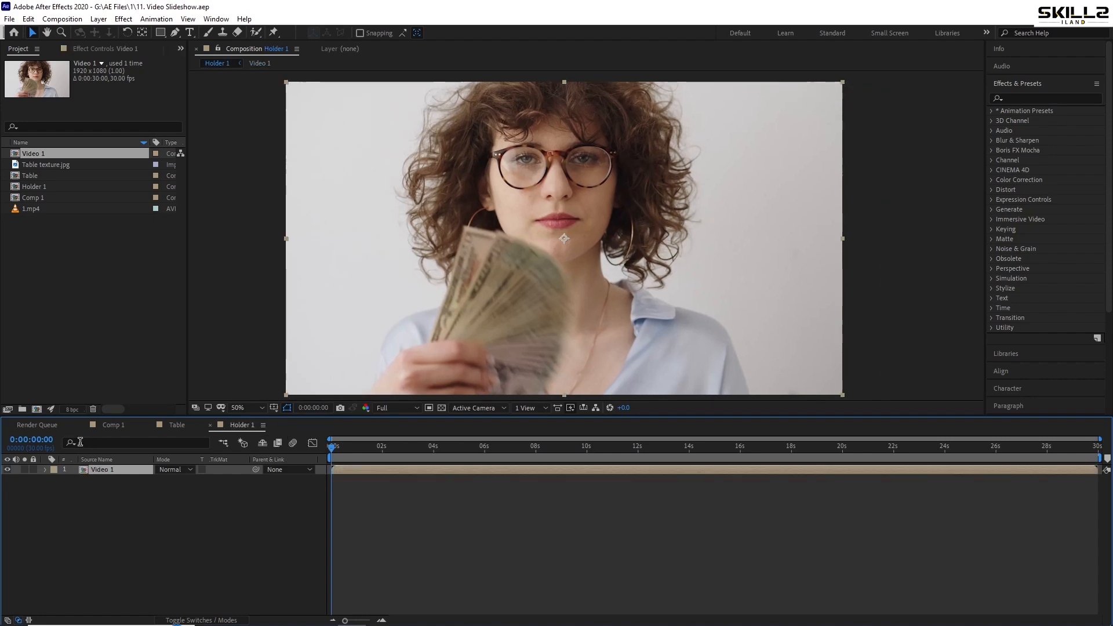
right_click(110, 512)
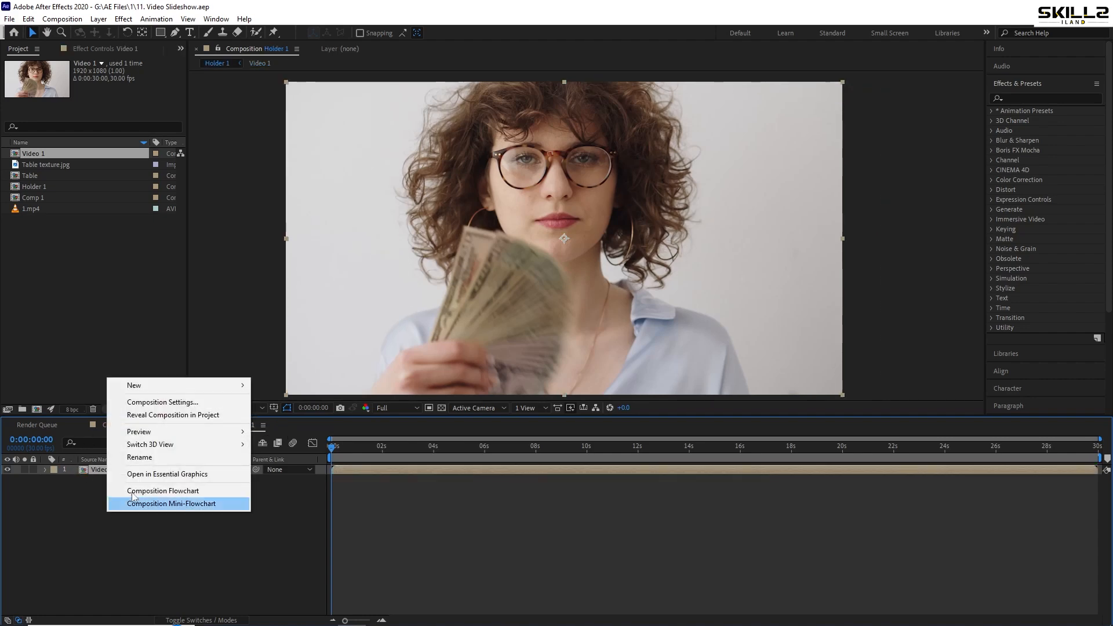
mouse_move(240, 391)
click(286, 466)
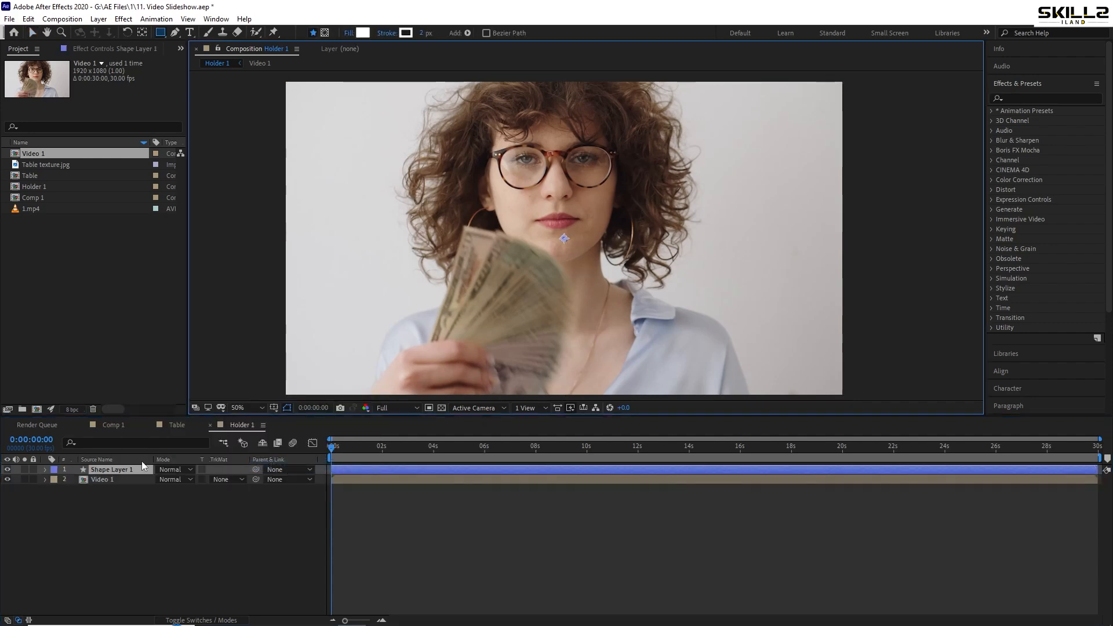
double_click(161, 34)
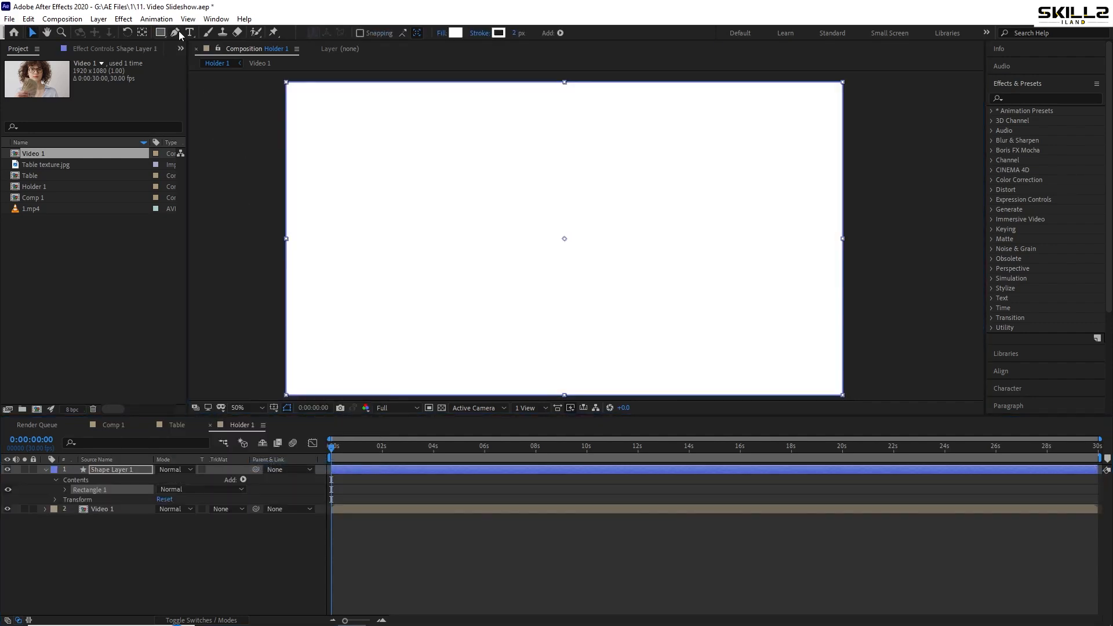
Scale Shape Layer 1 down to 97.8% and save the project
click(45, 471)
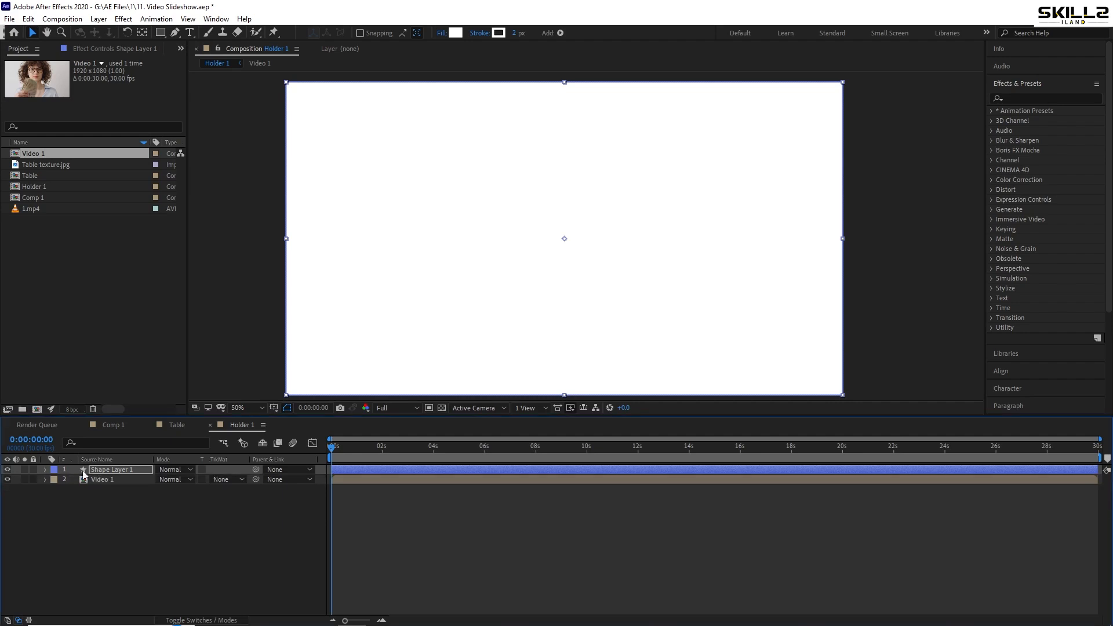
key(s)
drag(172, 480, 160, 483)
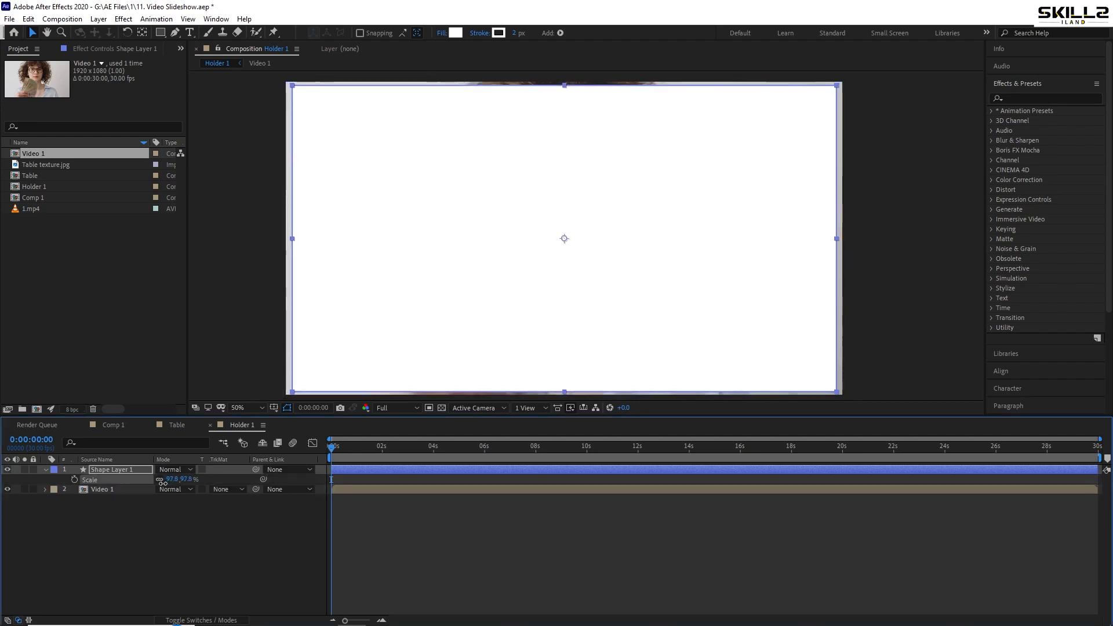
key(ctrl+s)
click(45, 470)
Set the track matte of the Video 1 layer to Alpha Matte "Shape Layer 1"
click(152, 479)
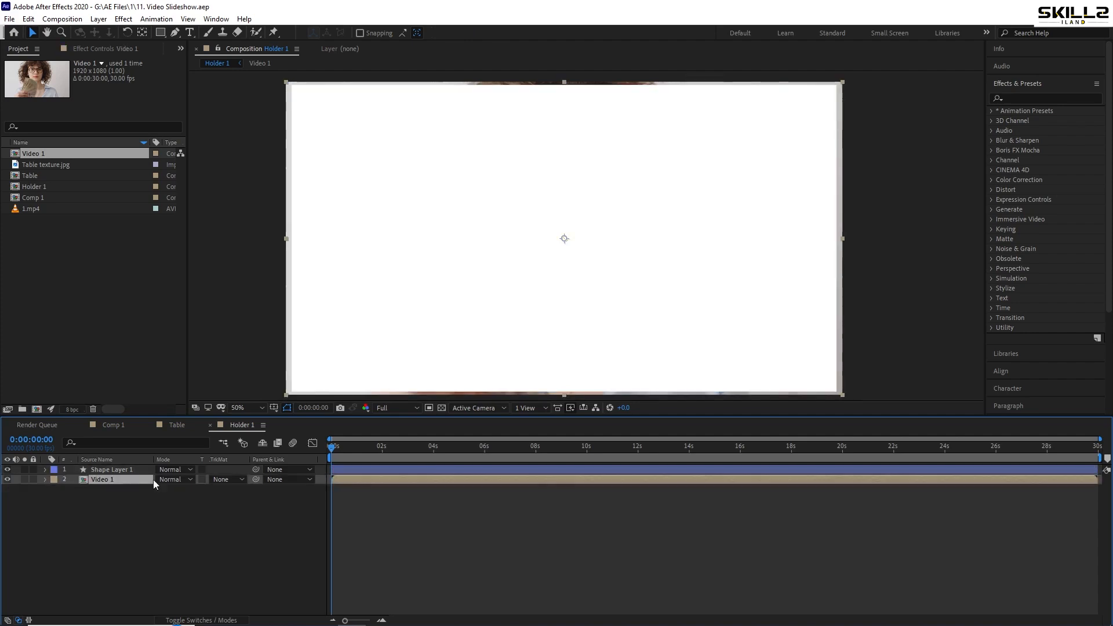
click(228, 479)
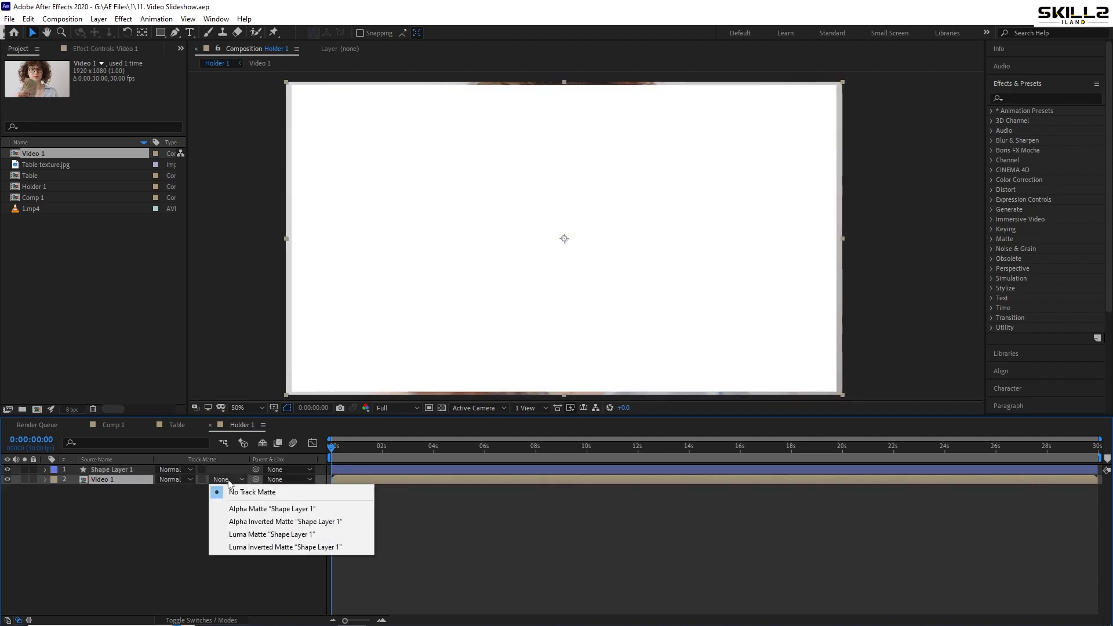
click(265, 509)
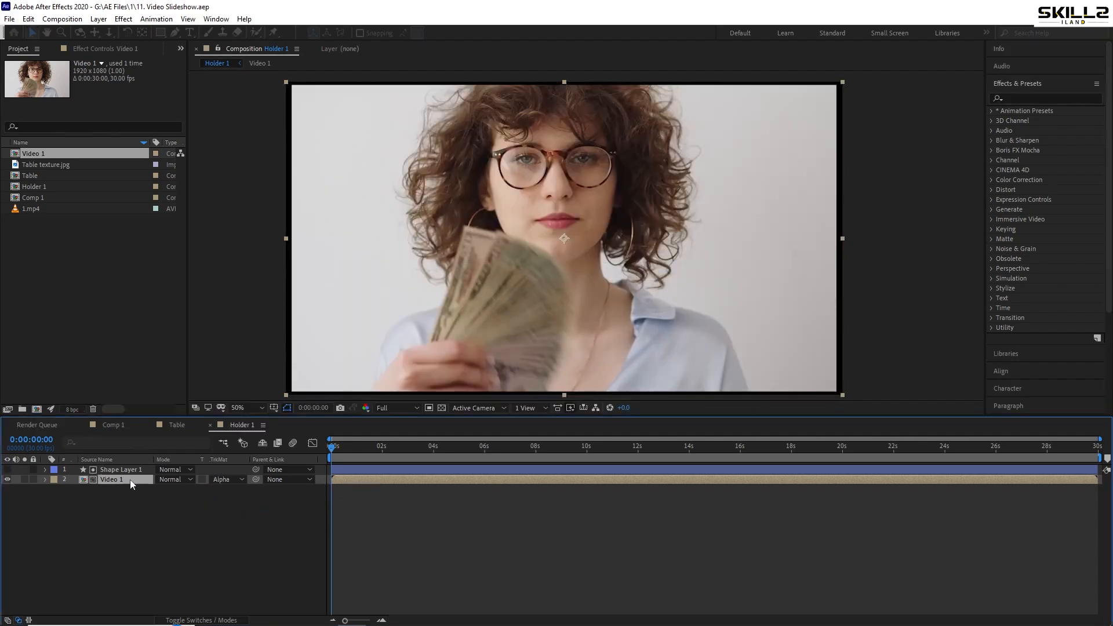
Set the corner roundness of Shape Layer 1's rectangle path to 50 and save the project
click(118, 470)
click(46, 470)
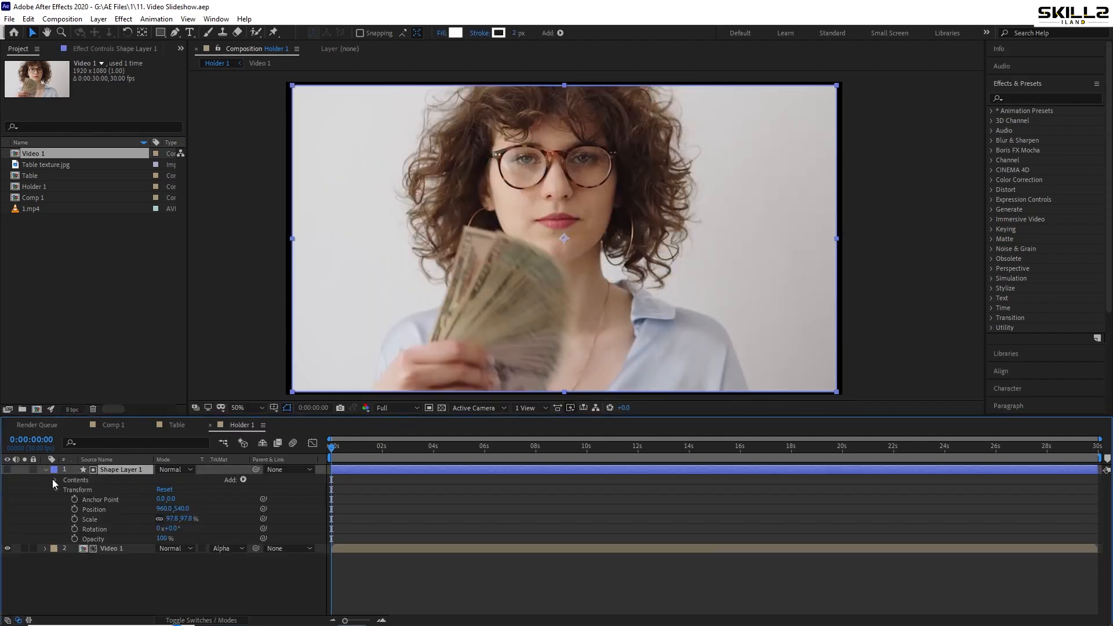
click(55, 481)
click(65, 489)
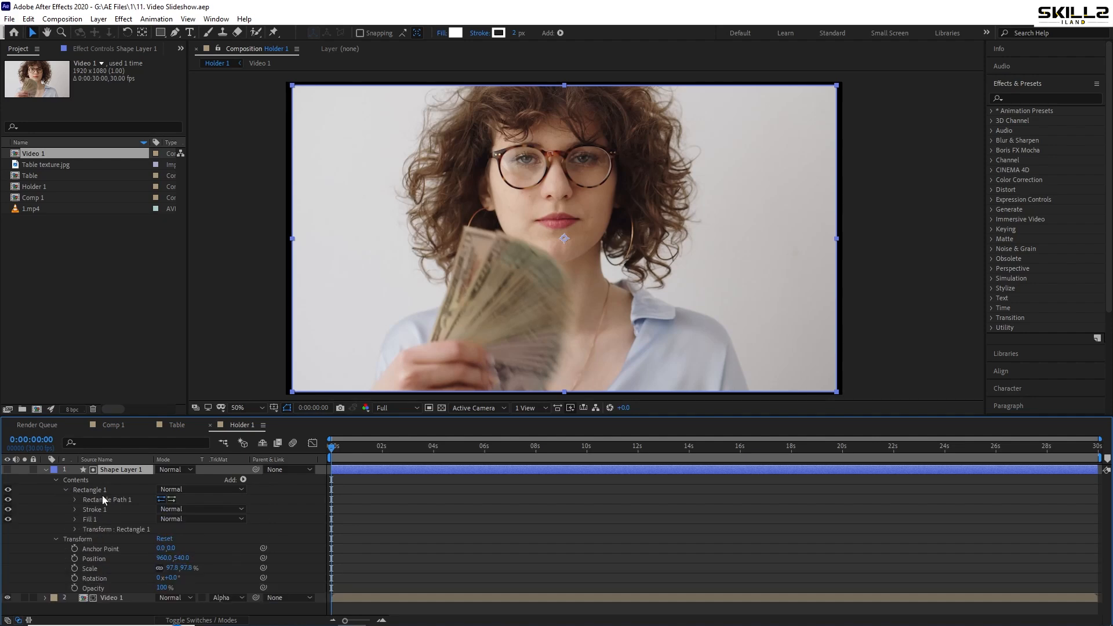
click(74, 500)
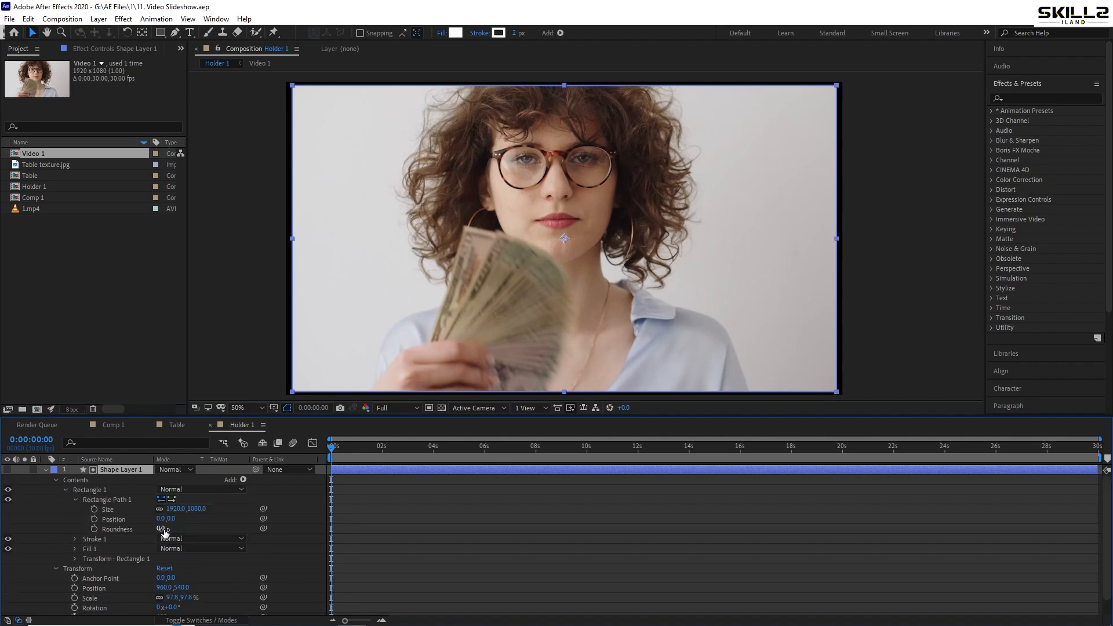
click(164, 530)
text(20)
key(Return)
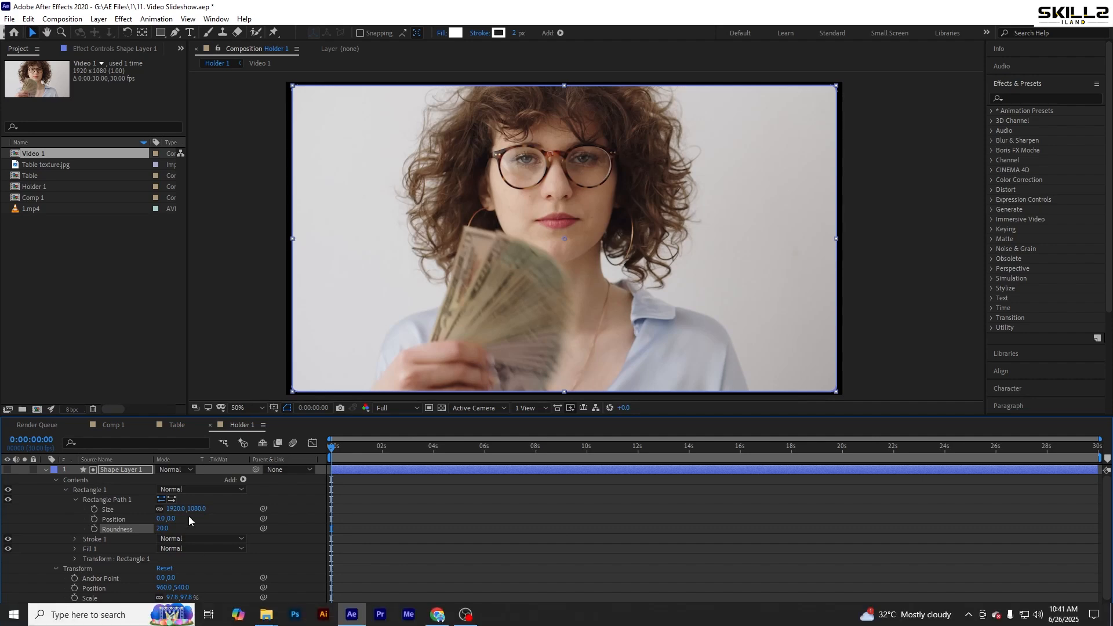
click(163, 529)
text(50)
key(Return)
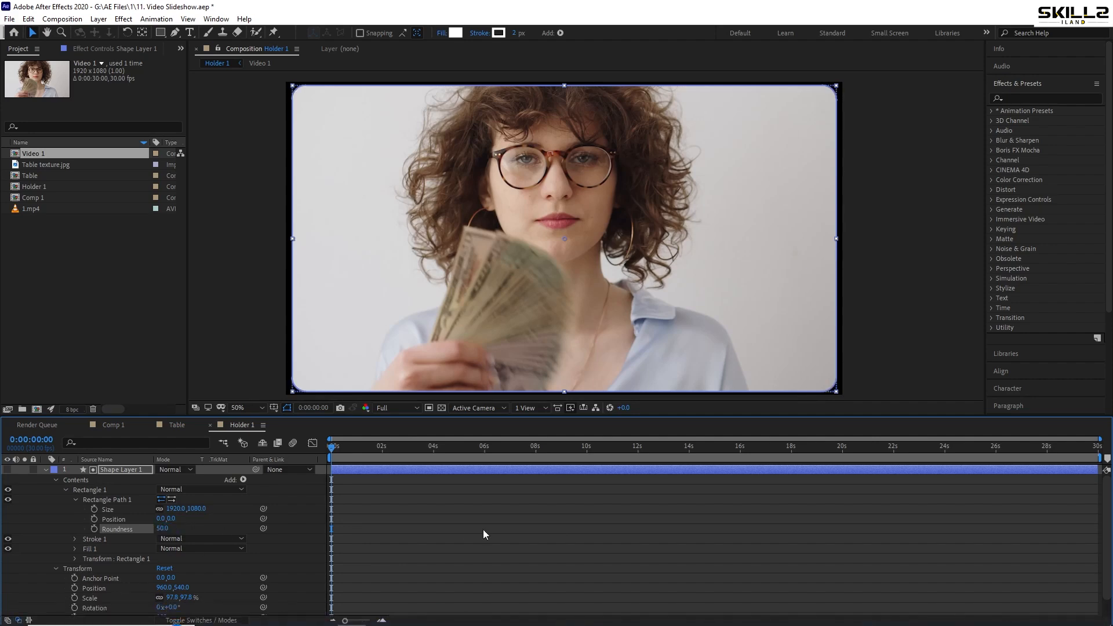
click(877, 372)
key(ctrl+s)
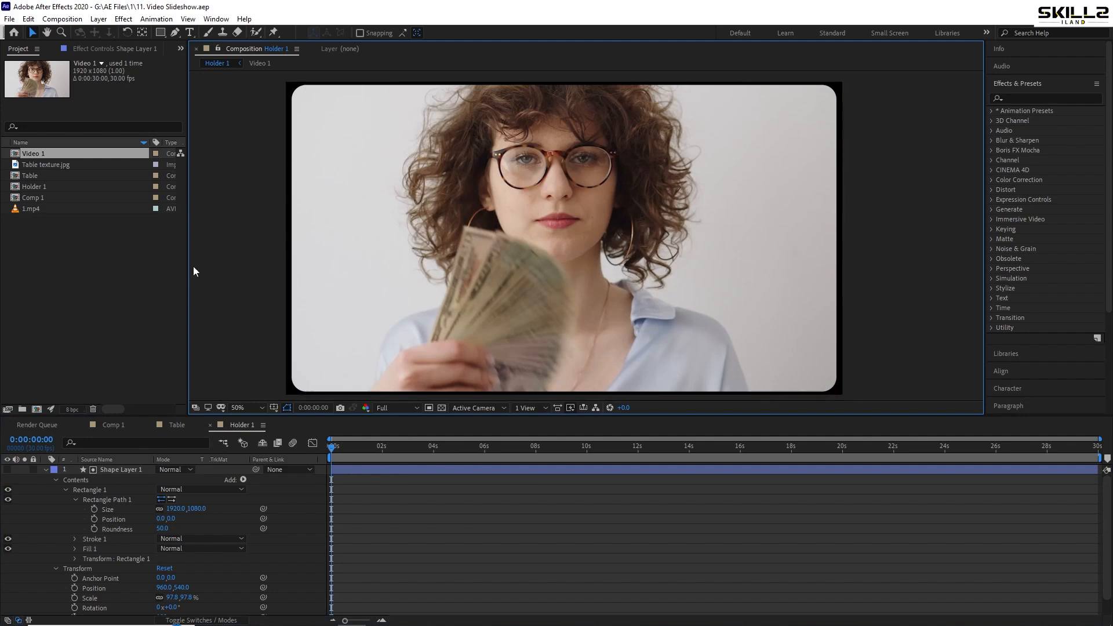
Duplicate Shape Layer 1, make the duplicate visible and set its fill to none
click(46, 470)
click(114, 471)
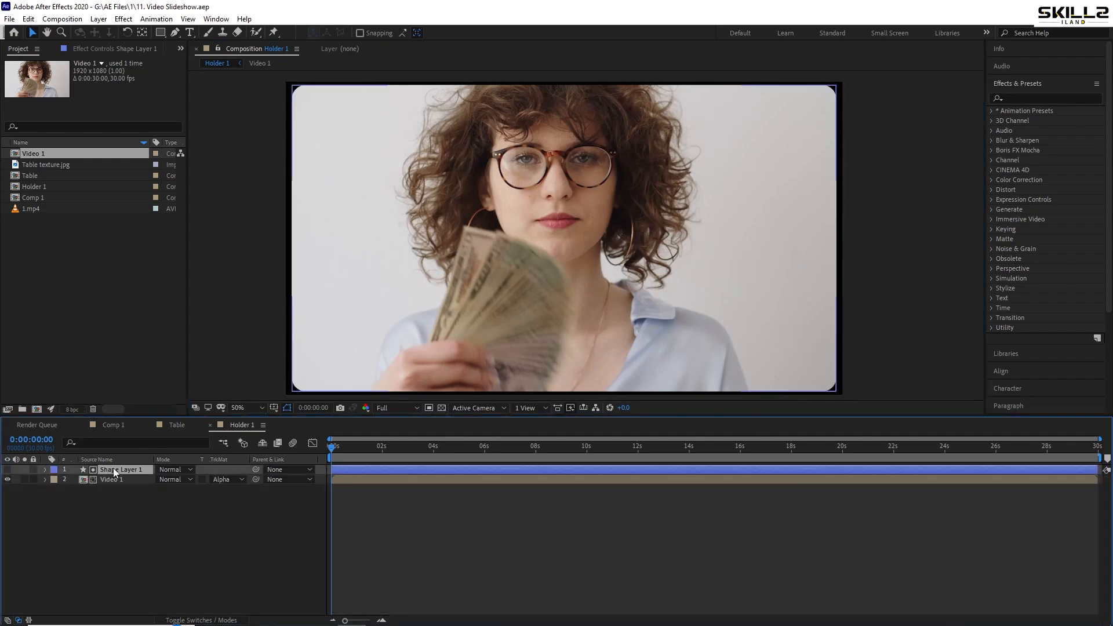
key(ctrl+d)
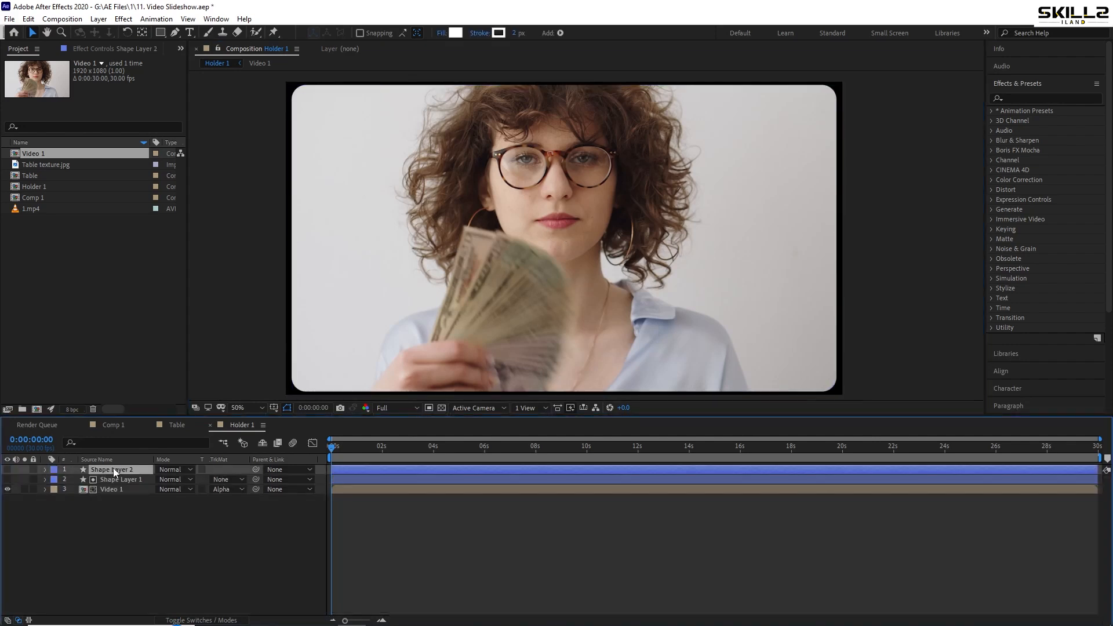
click(7, 470)
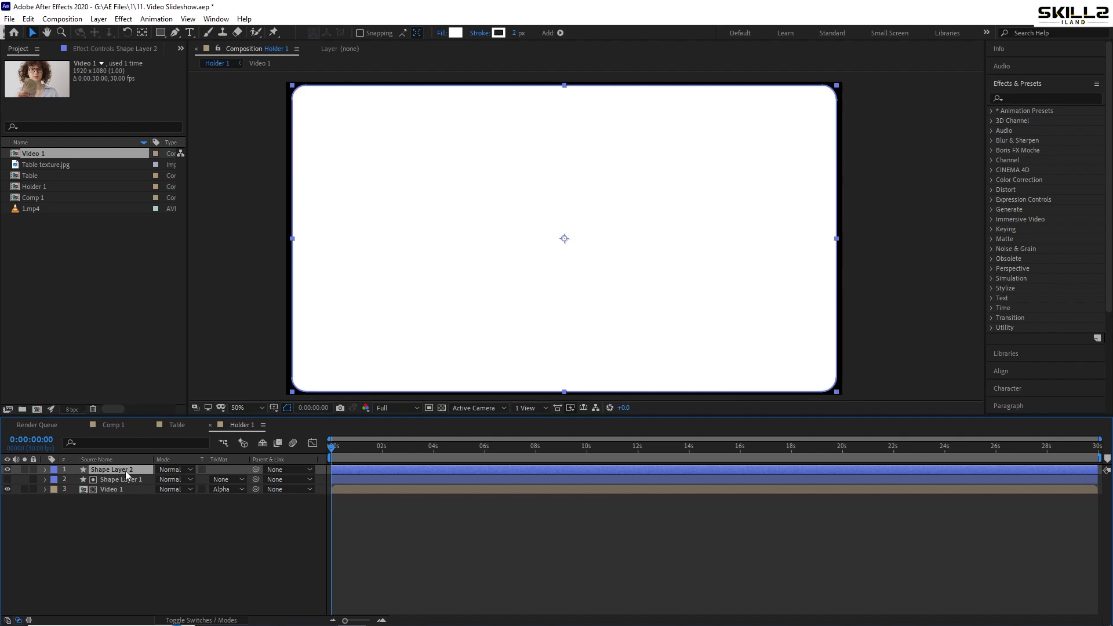
click(442, 33)
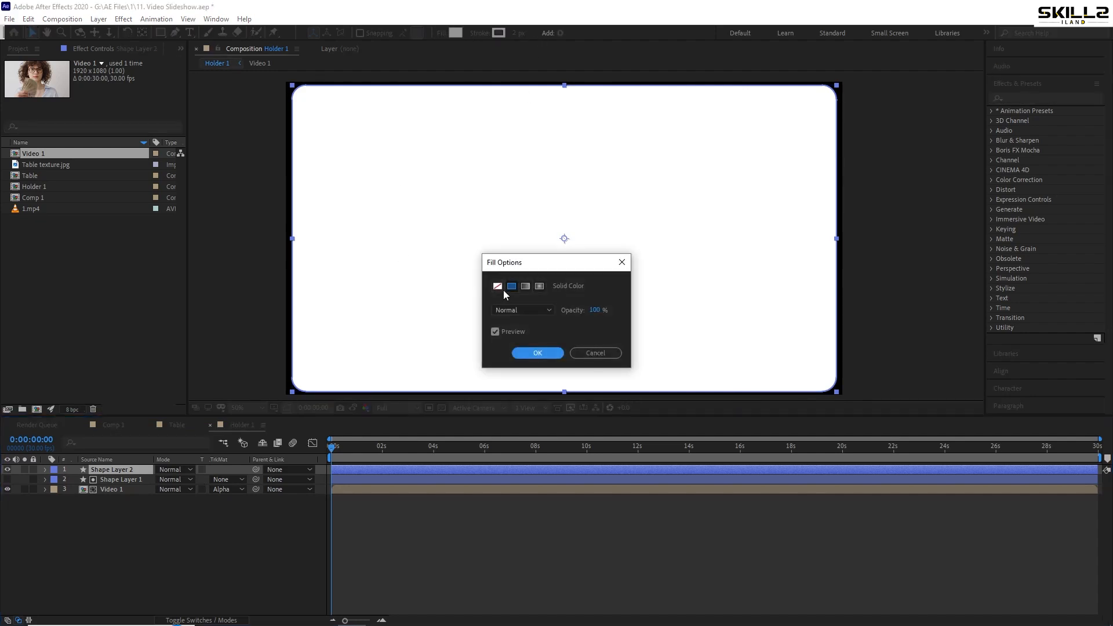
click(498, 286)
click(529, 353)
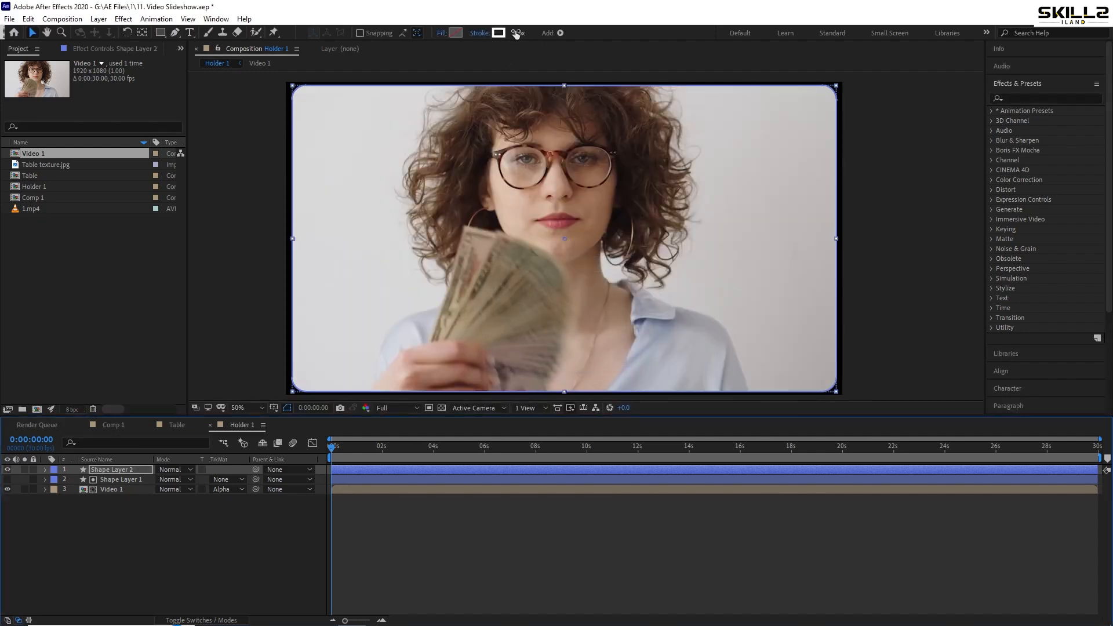
Reduce the stroke width of Shape Layer 1 and save the project
click(119, 480)
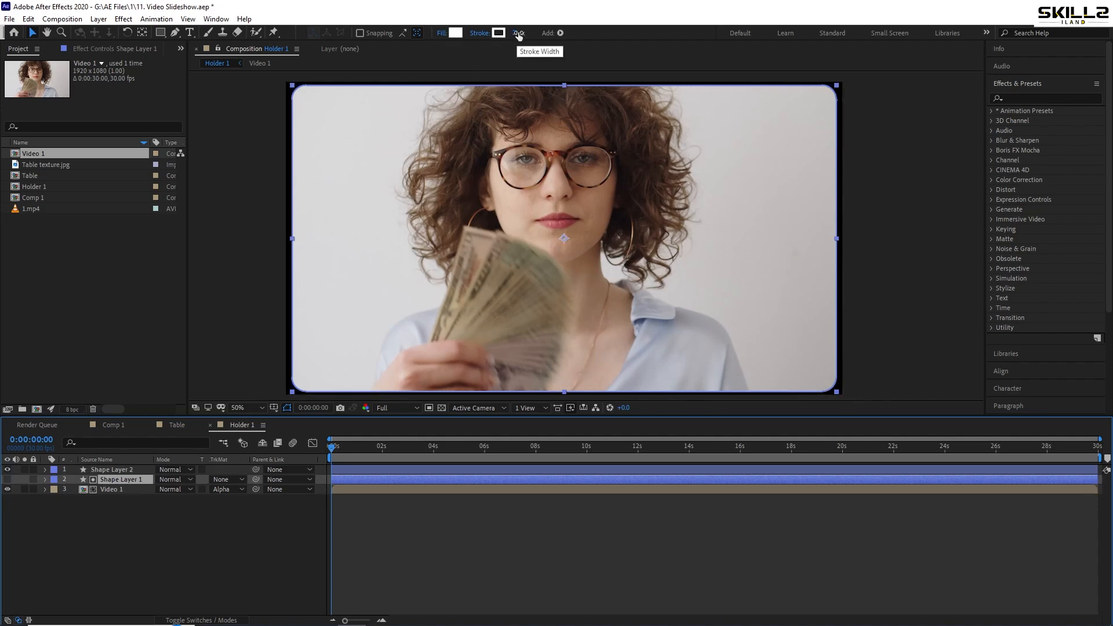
drag(516, 38, 485, 42)
click(161, 532)
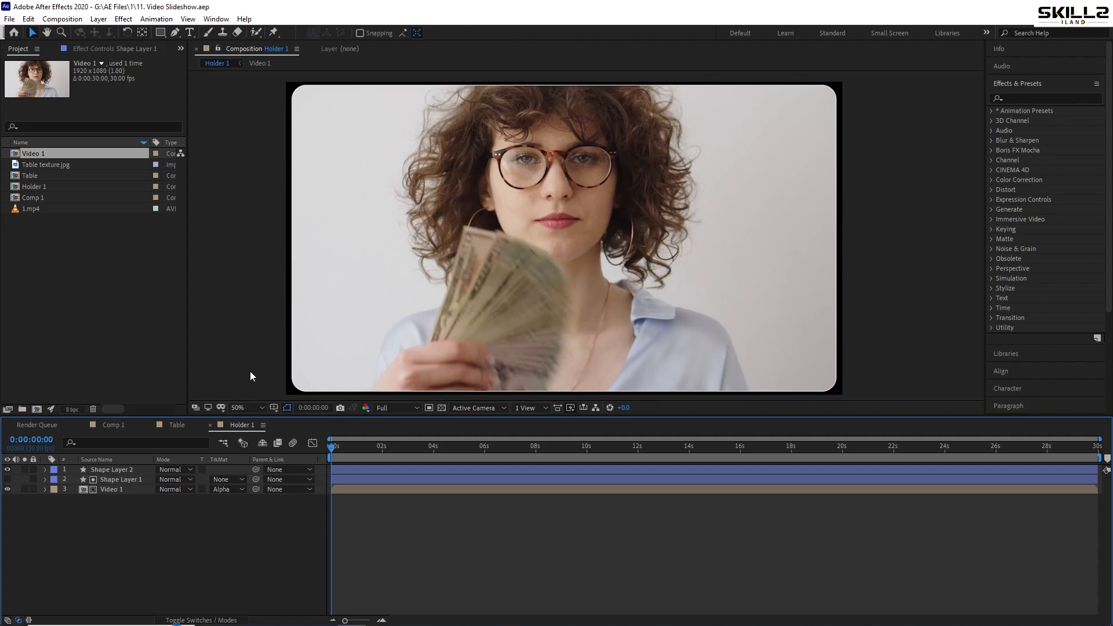
Place Holder 1 above the Table layer in Comp 1, scale it to 50% and save the project
click(123, 427)
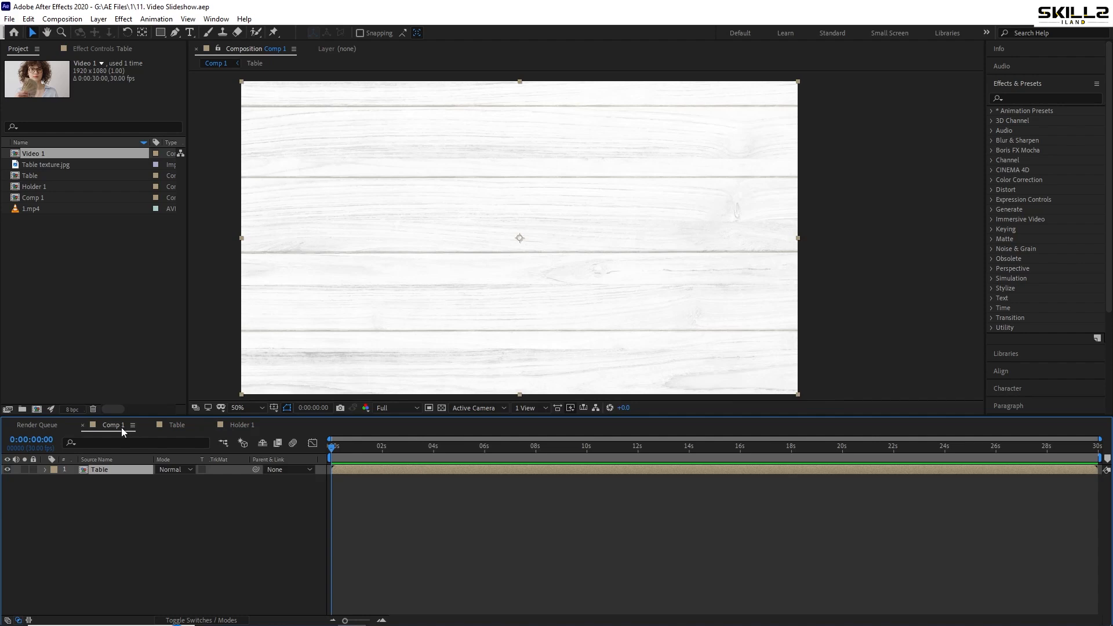
drag(52, 186, 143, 480)
key(s)
key(ctrl+s)
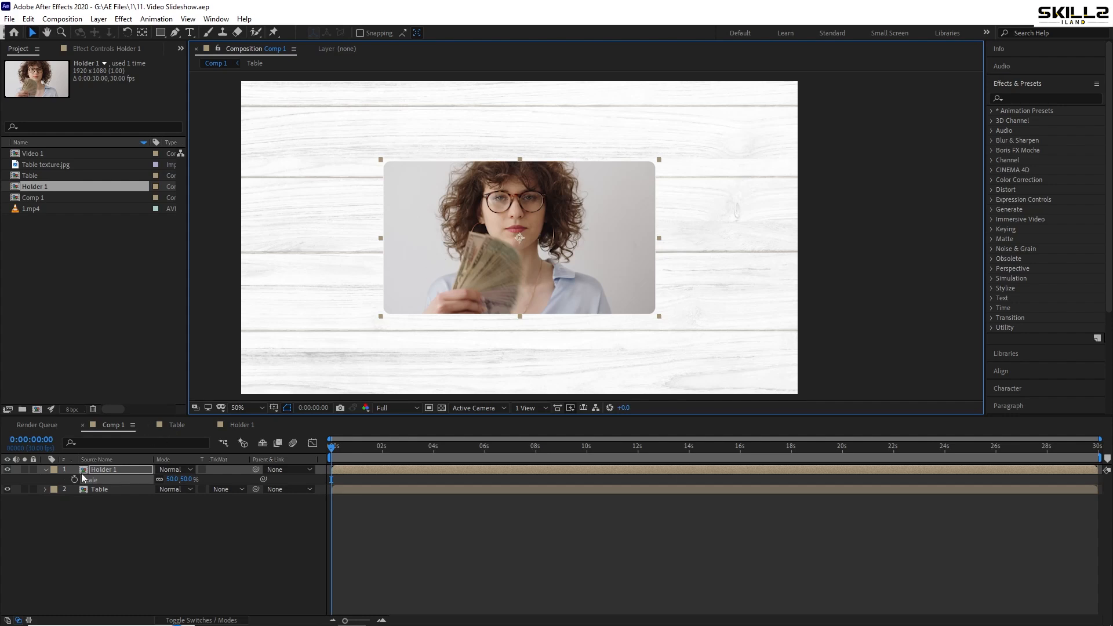
click(46, 469)
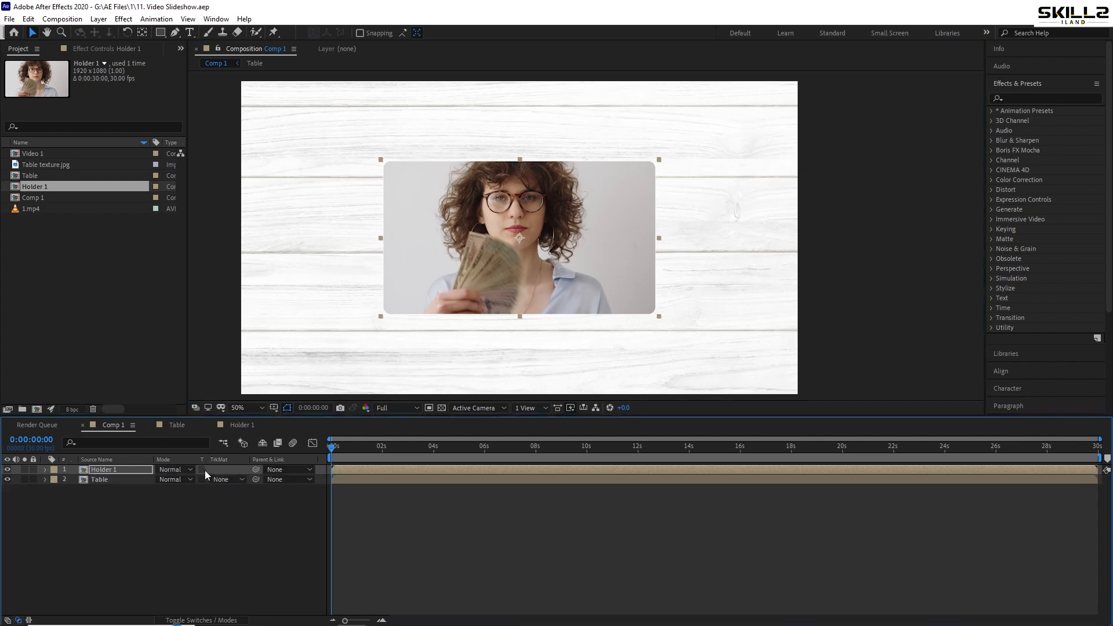
Turn Holder 1 and Table into 3D layers and add a two-node camera with the 50mm preset
key(F4)
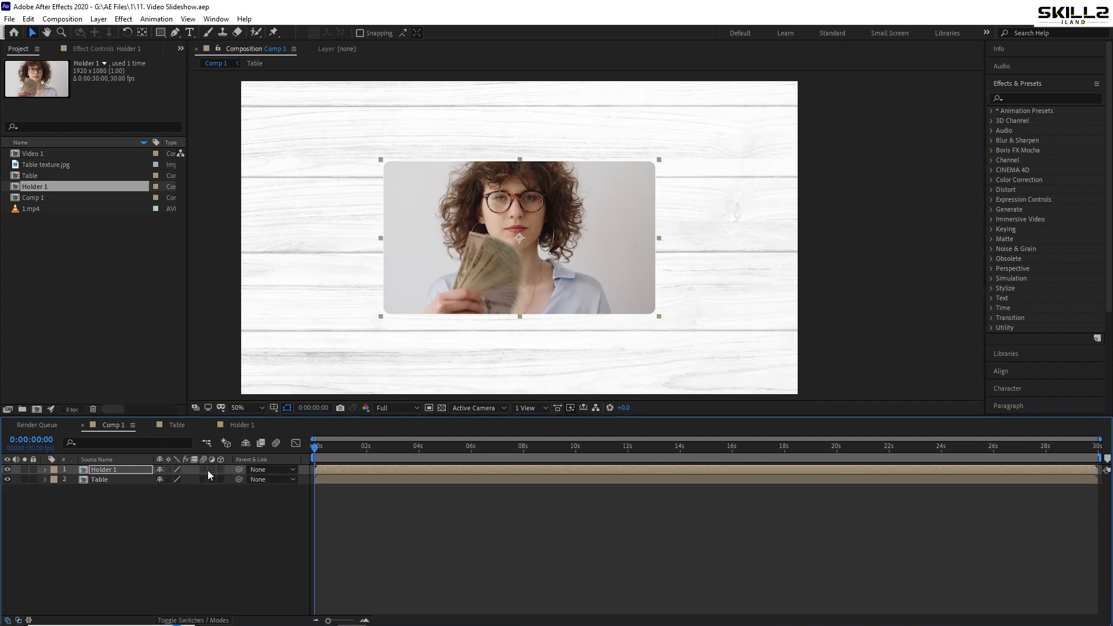
click(222, 479)
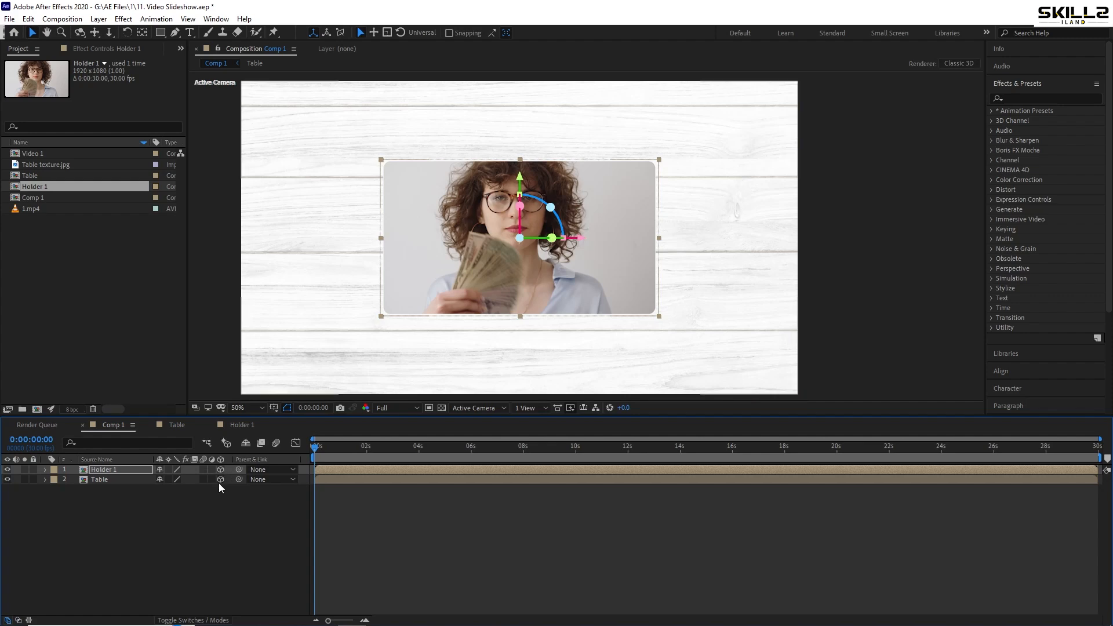
right_click(61, 527)
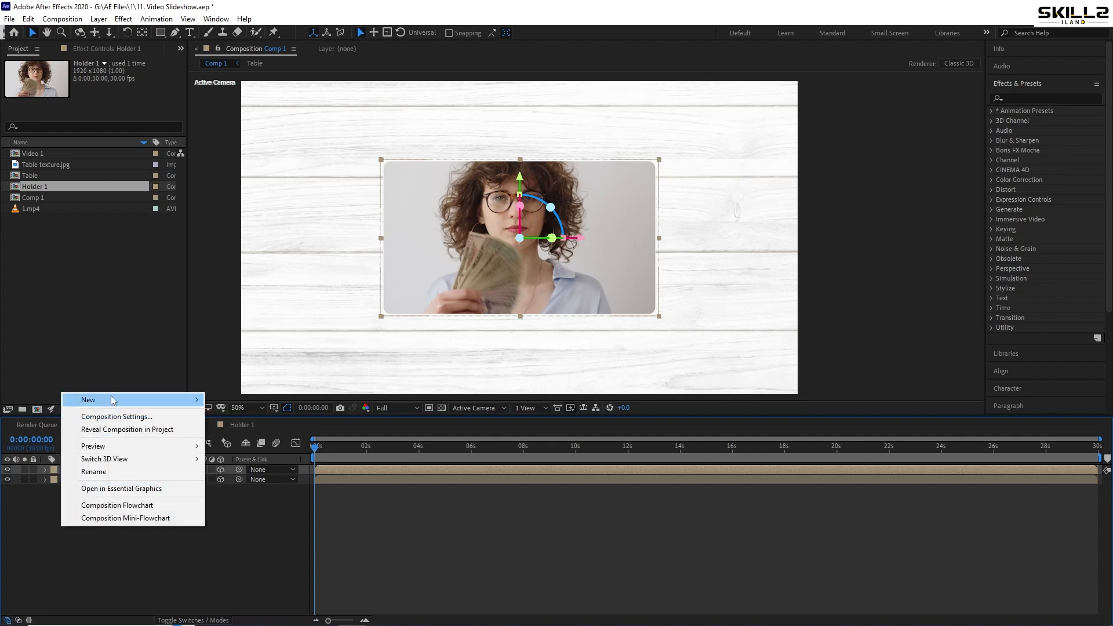
mouse_move(96, 399)
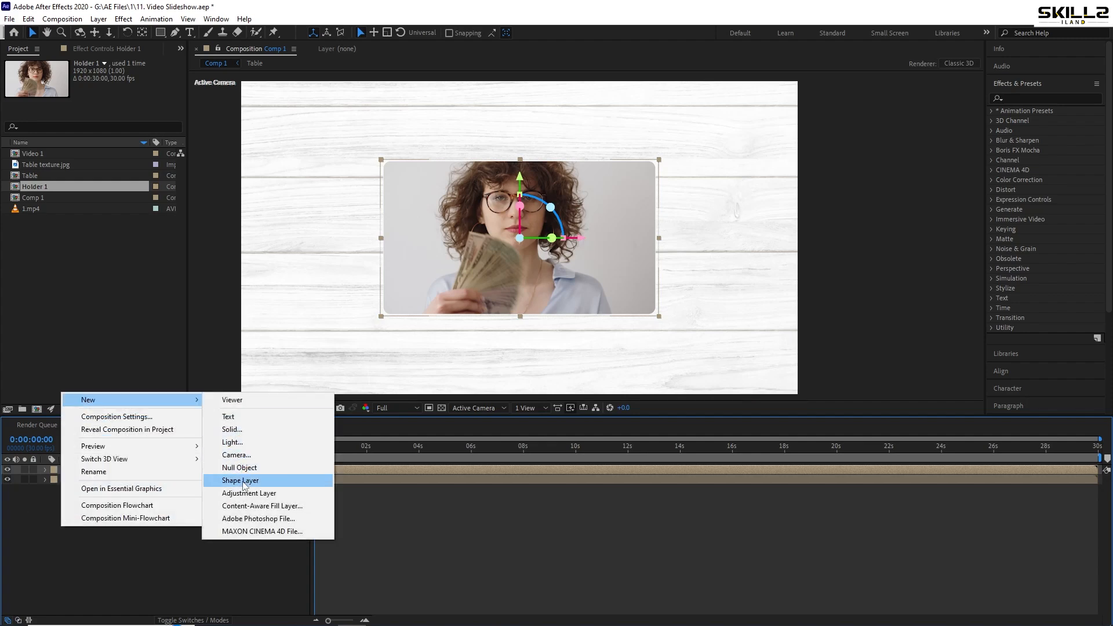
click(254, 455)
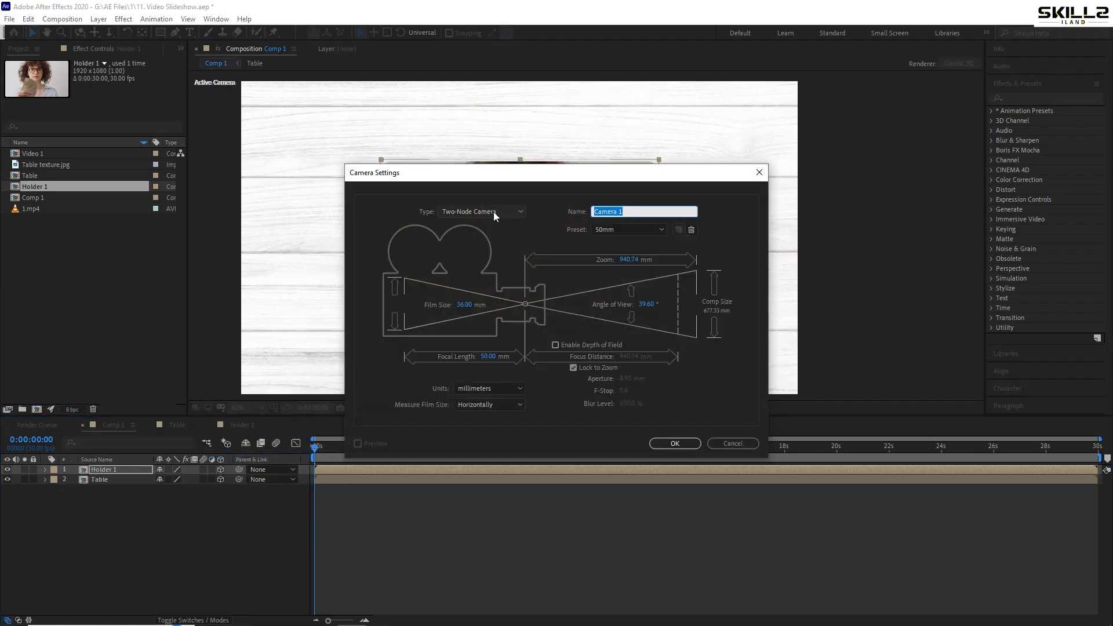
click(685, 444)
Add a 3D null object, parent Camera 1 to it and save the project
right_click(107, 513)
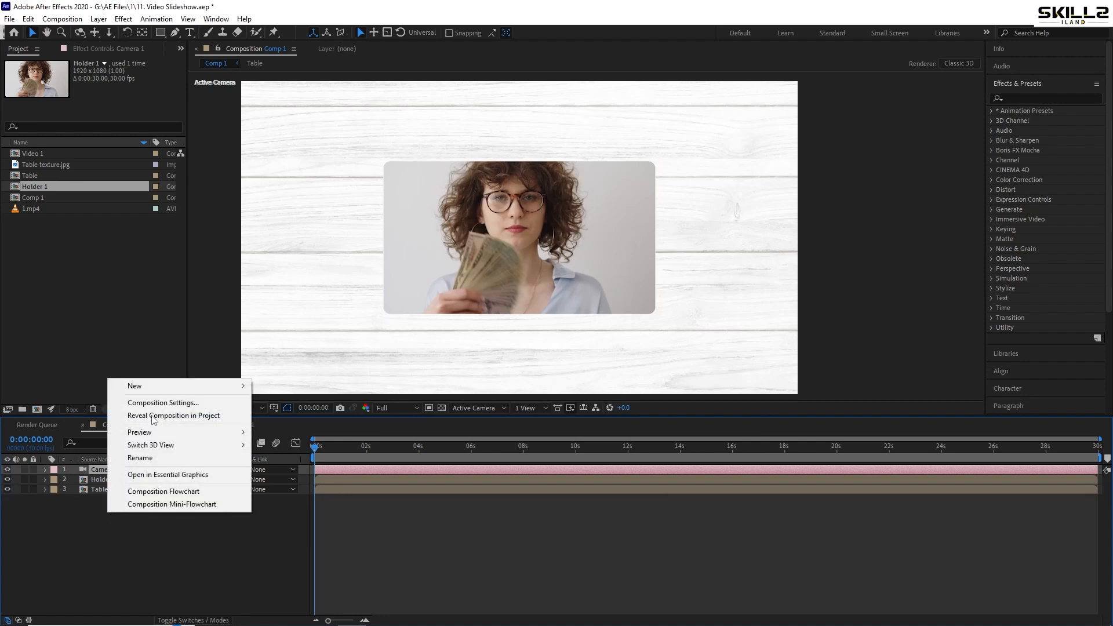
mouse_move(169, 386)
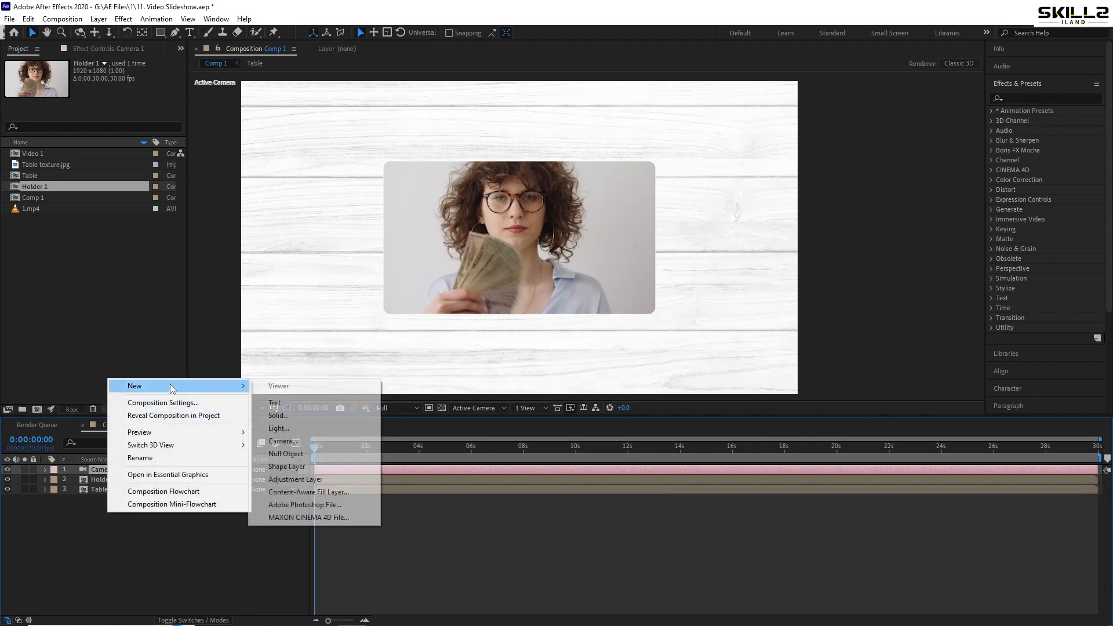
click(311, 454)
click(101, 479)
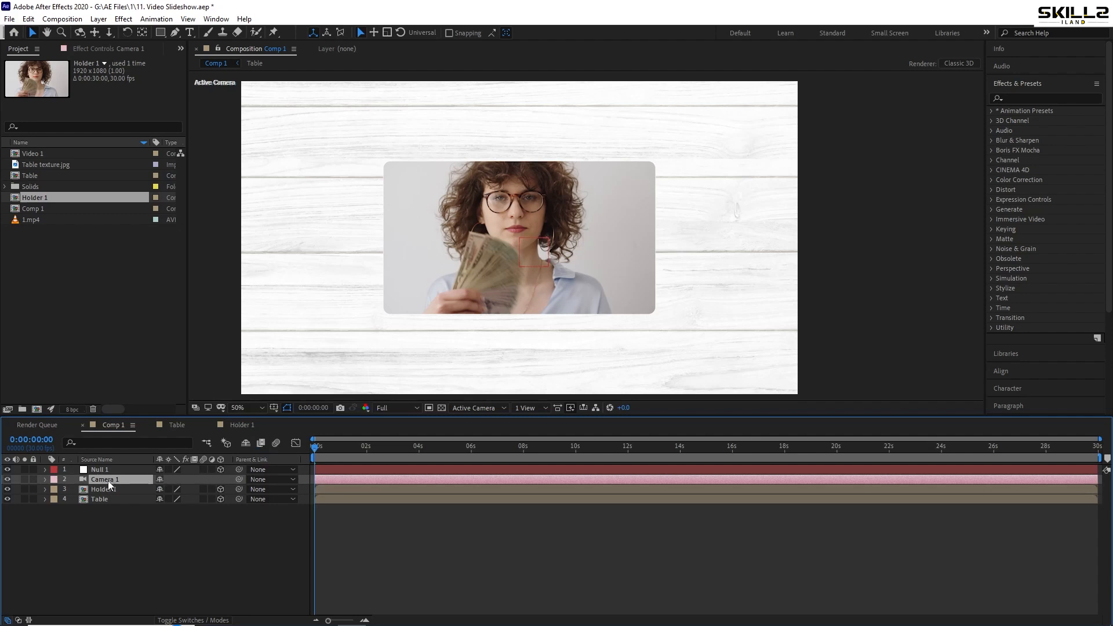
drag(239, 479, 93, 471)
click(93, 471)
key(ctrl+s)
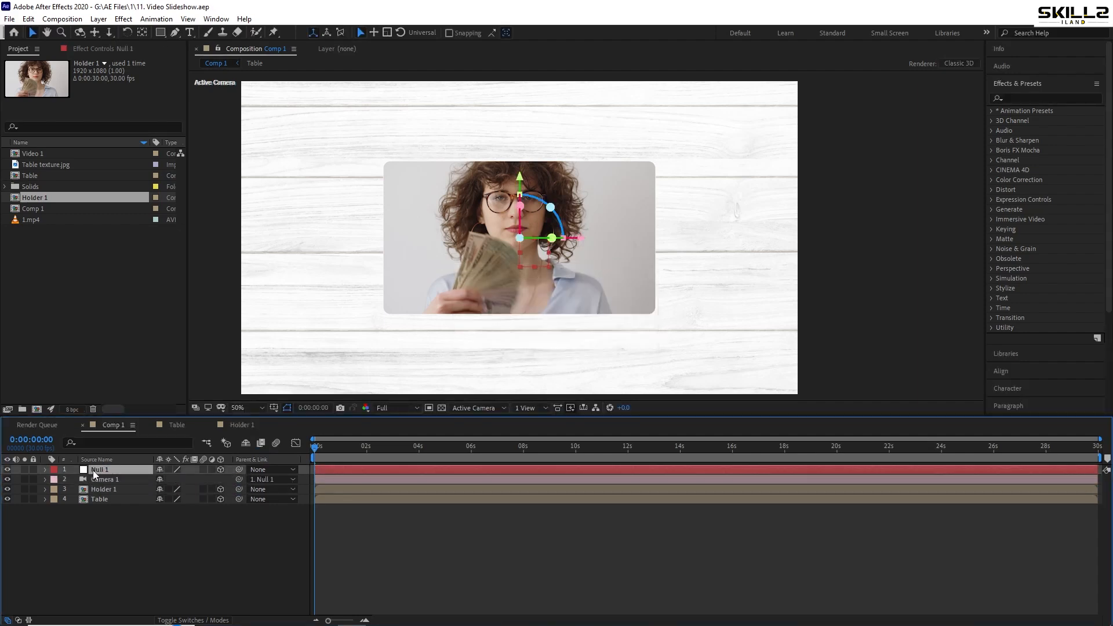
click(103, 489)
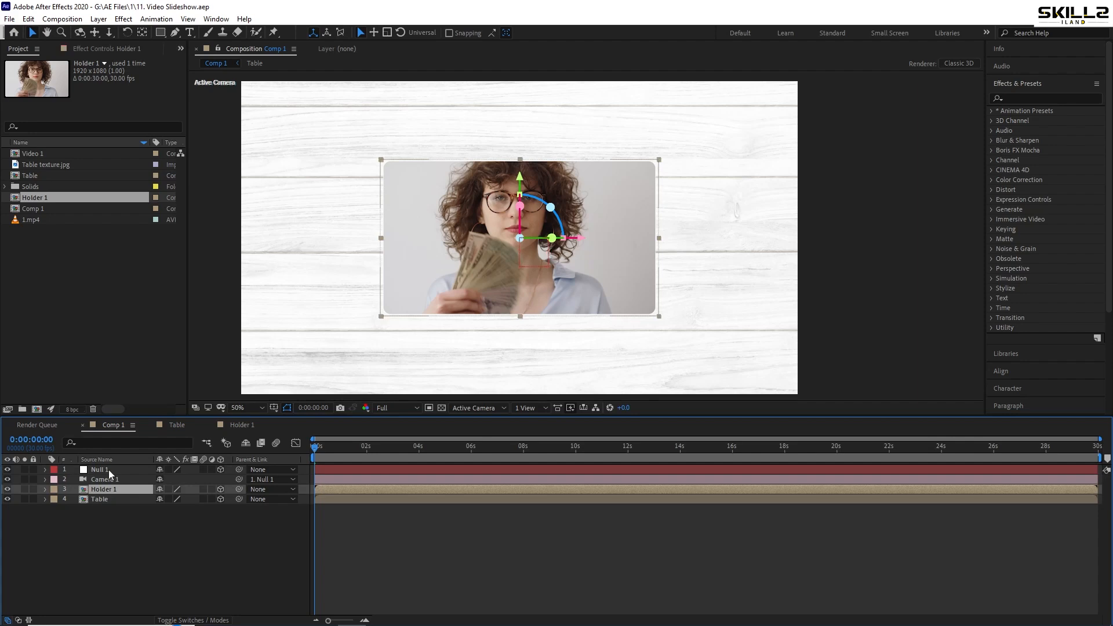
Try tilting the camera view by setting Null 1's X orientation to 33° and save the project
click(109, 470)
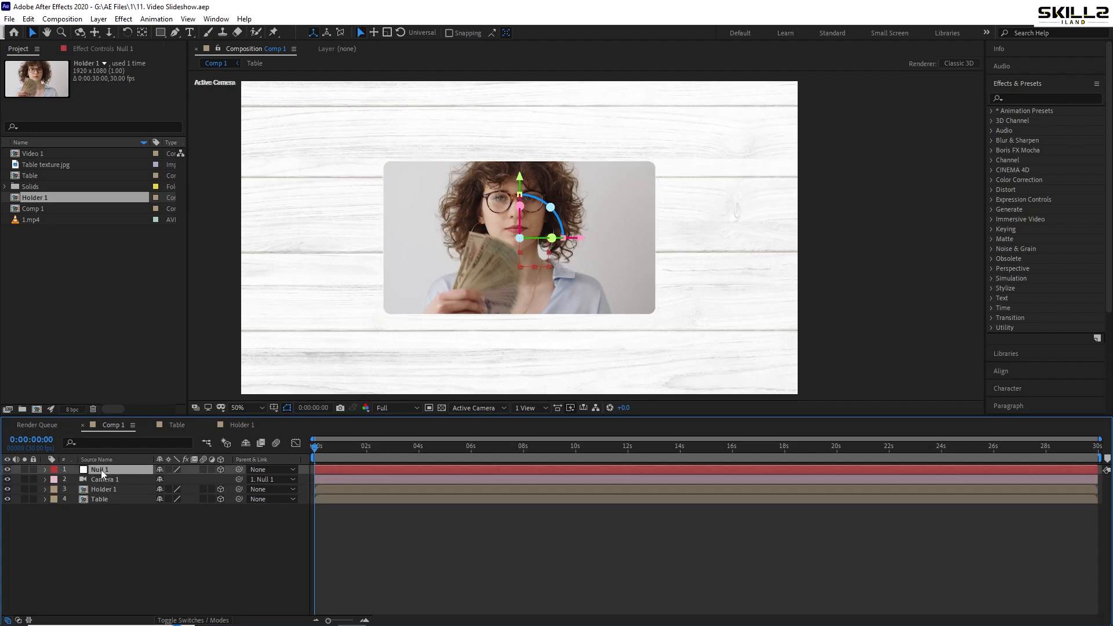
key(r)
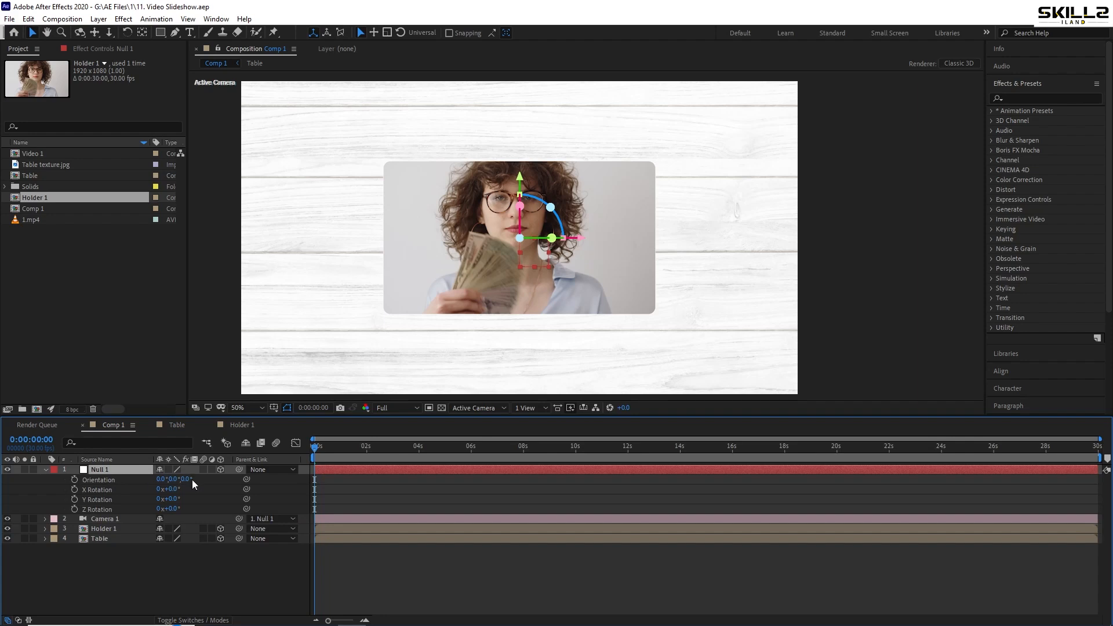
mouse_move(186, 481)
mouse_down()
mouse_move(156, 479)
mouse_move(185, 481)
mouse_up()
key(ctrl+z)
key(ctrl+s)
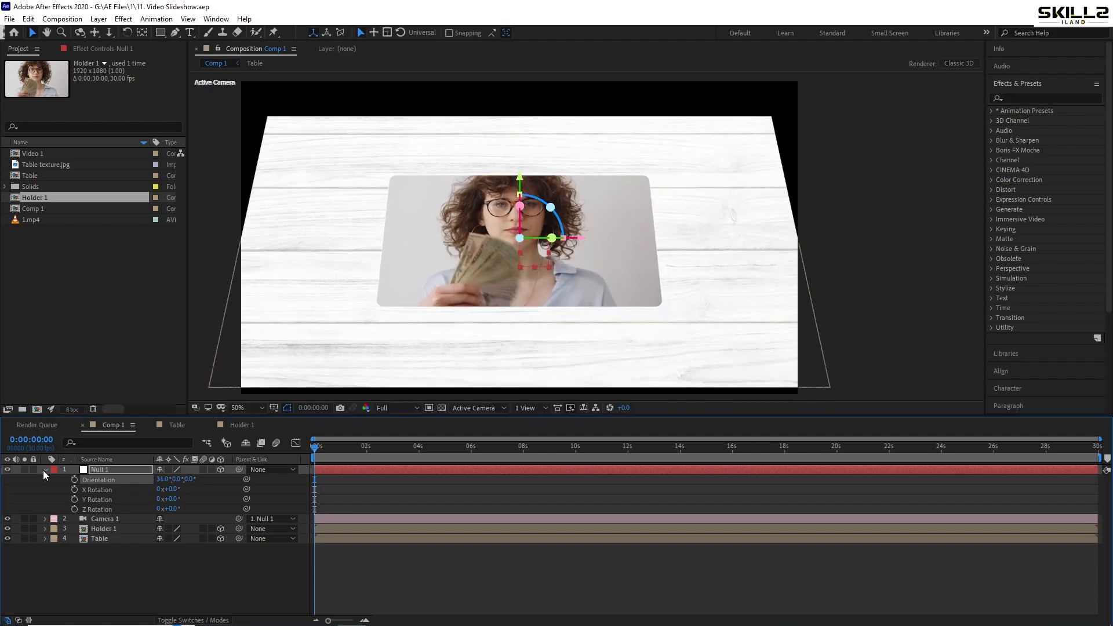
click(45, 471)
click(63, 523)
Try enlarging the Table layer to 120% and raising it to Y position 466 to fill the frame, then save
click(100, 500)
key(s)
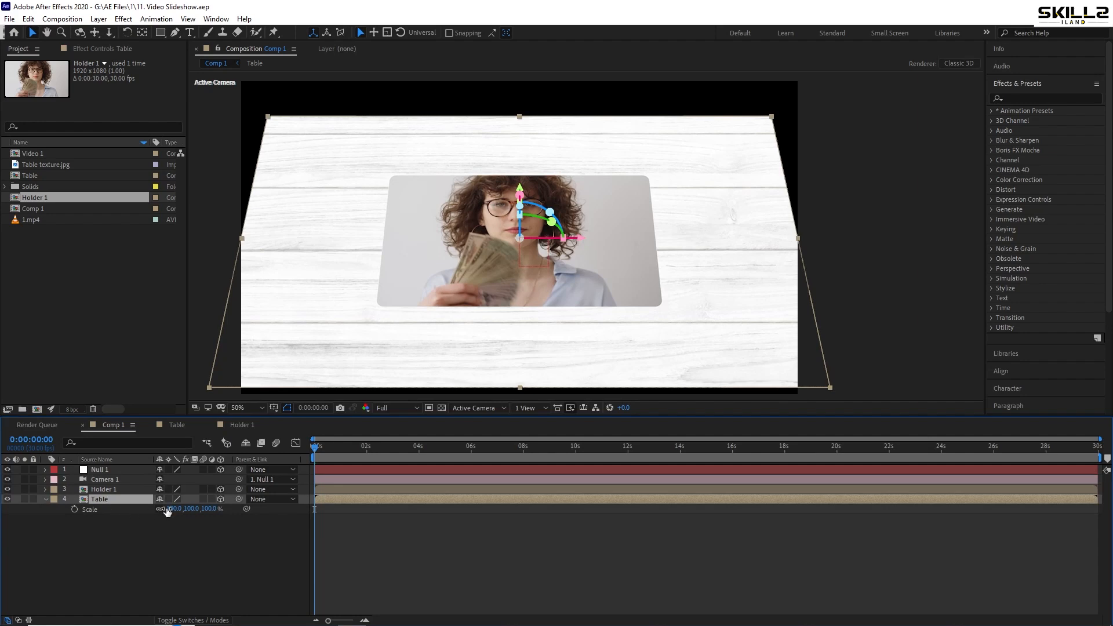
drag(173, 509, 126, 522)
key(ctrl+s)
key(ctrl+z)
key(p)
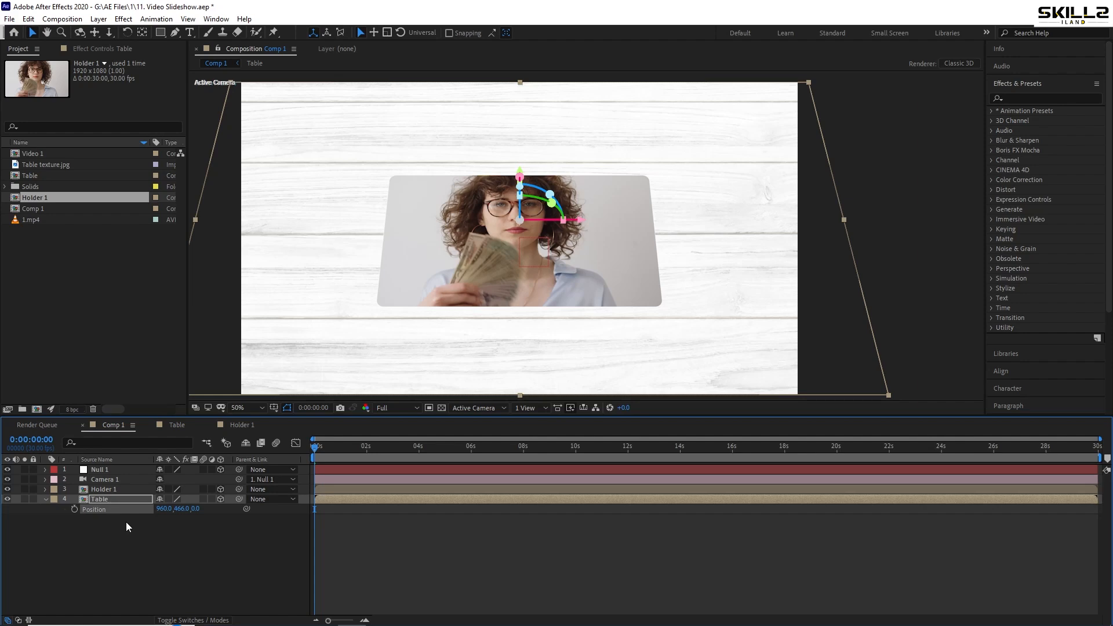
key(s)
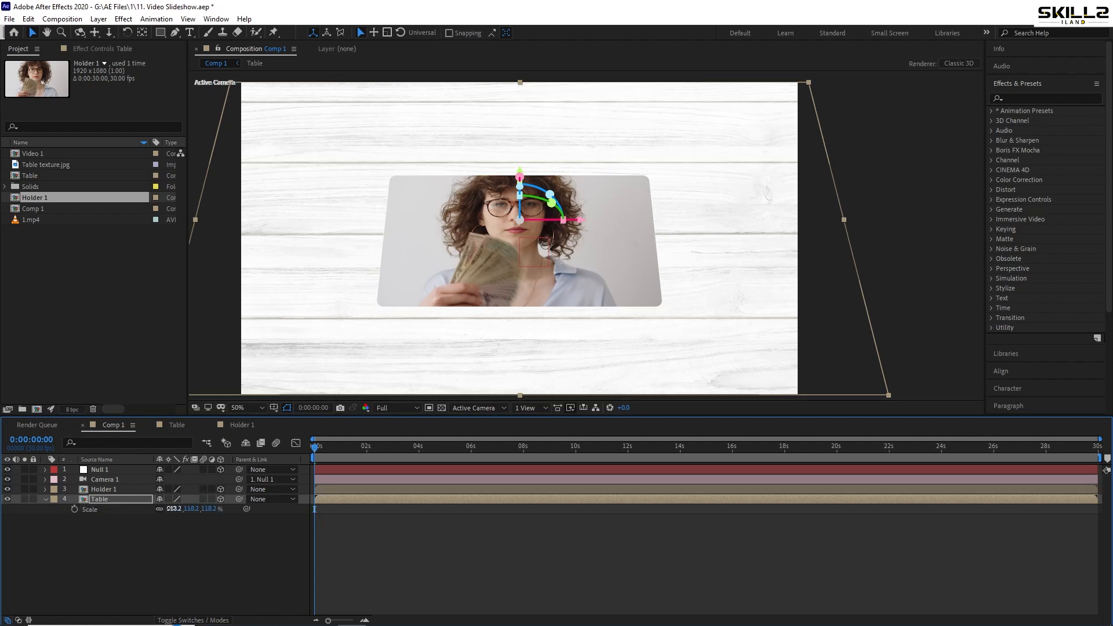
drag(173, 508, 184, 510)
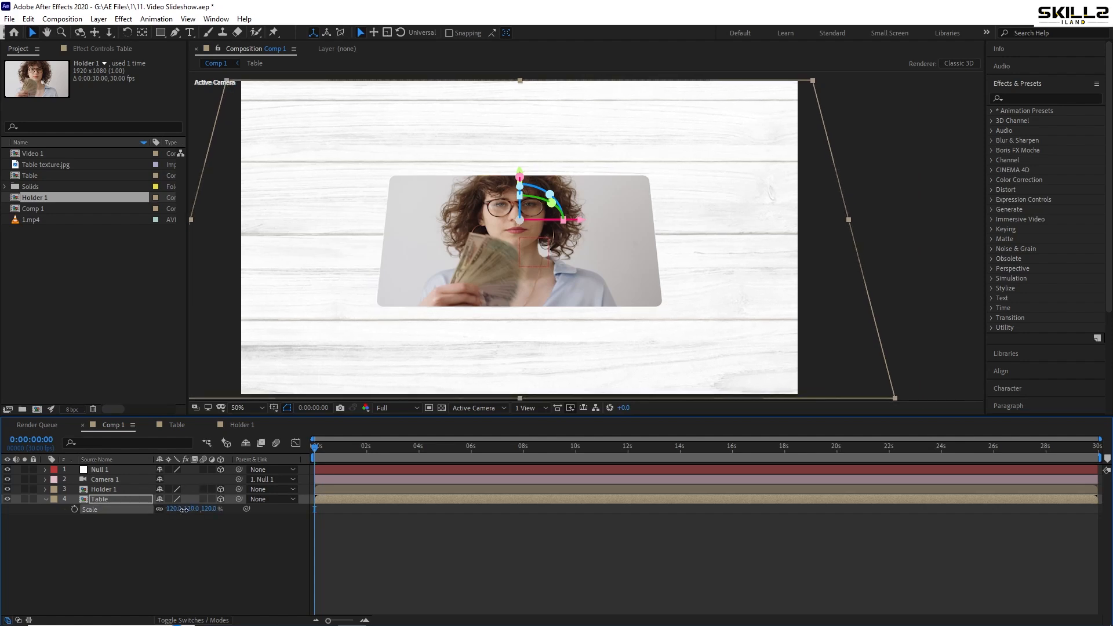
key(ctrl+s)
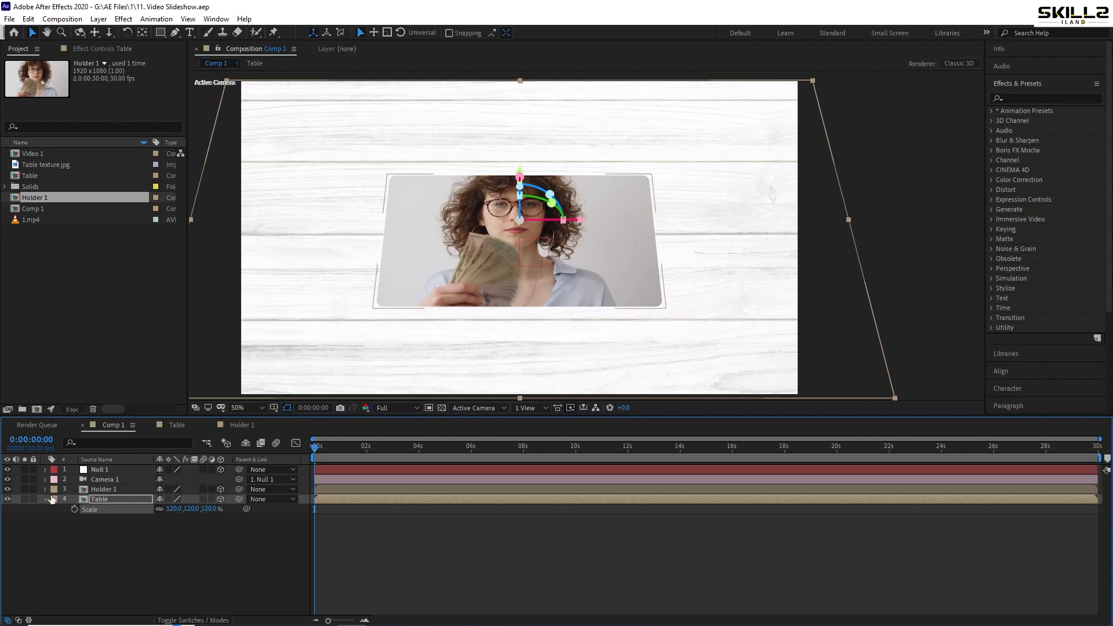
click(46, 499)
click(65, 534)
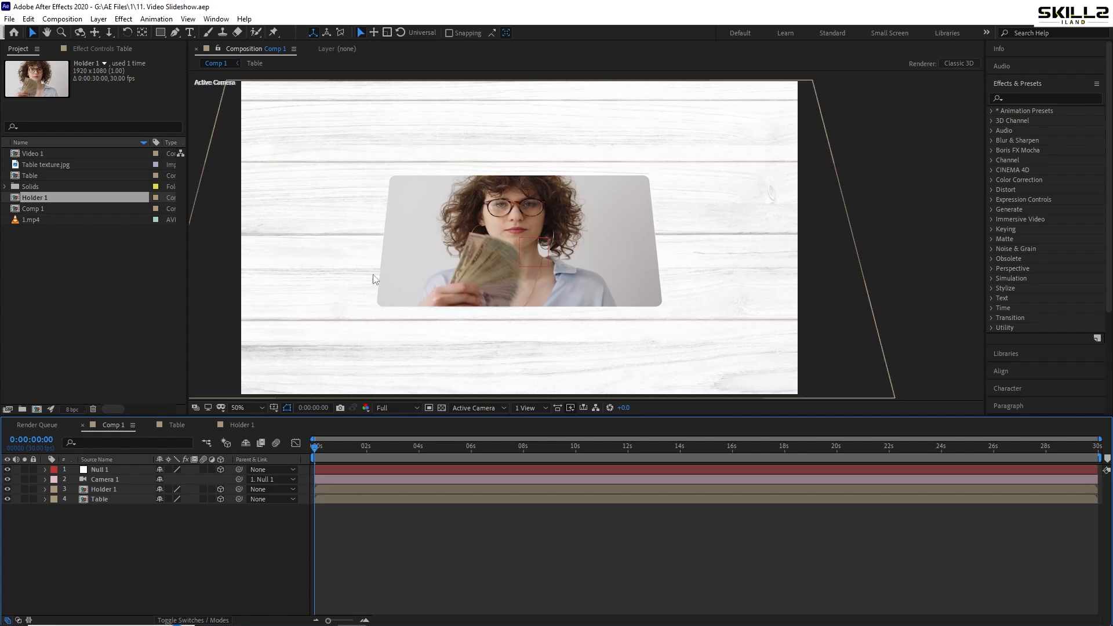
Undo the Table layer's scale and position changes and the tilt of Null 1
key(ctrl+z)
key(ctrl+z)
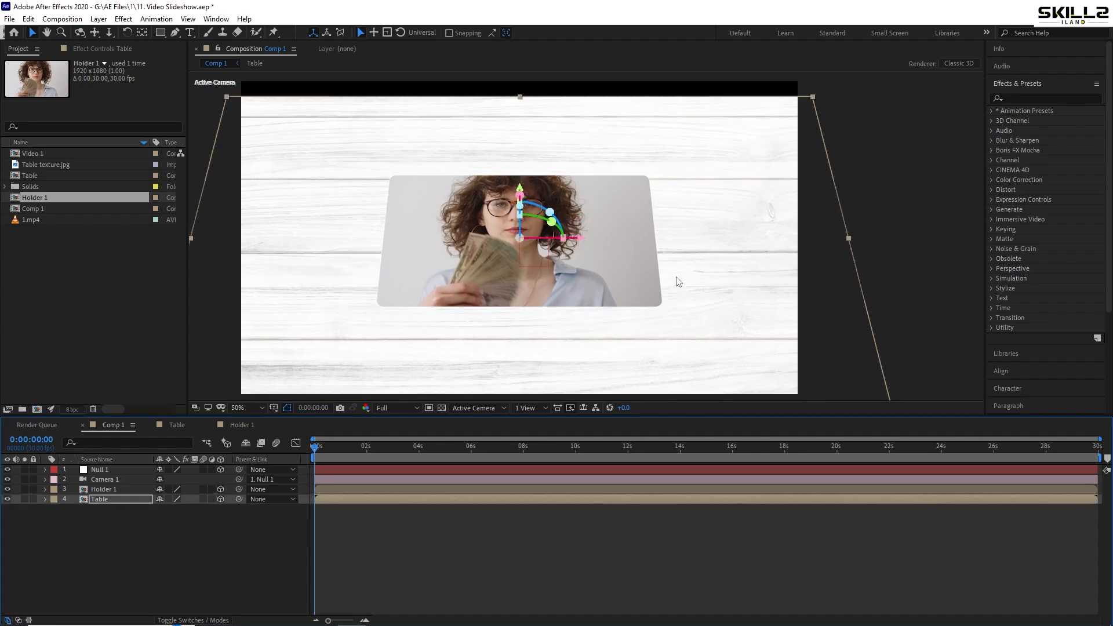
key(ctrl+z)
key(ctrl+z)
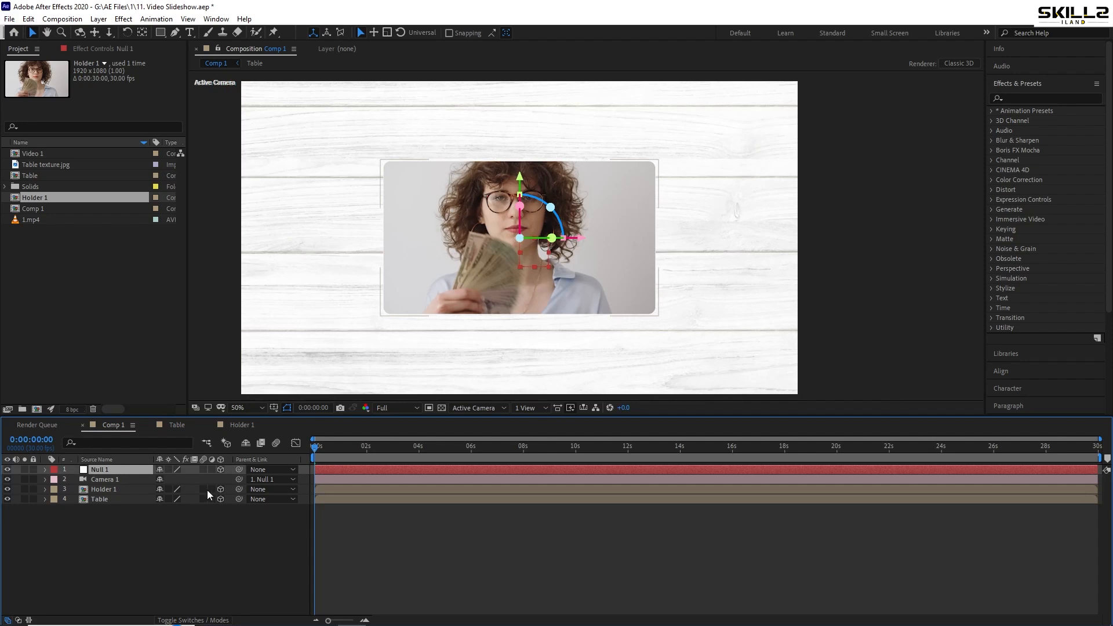
Open the Table composition and enlarge it to 2316 x 1303 px with the aspect ratio locked to 16:9
double_click(113, 498)
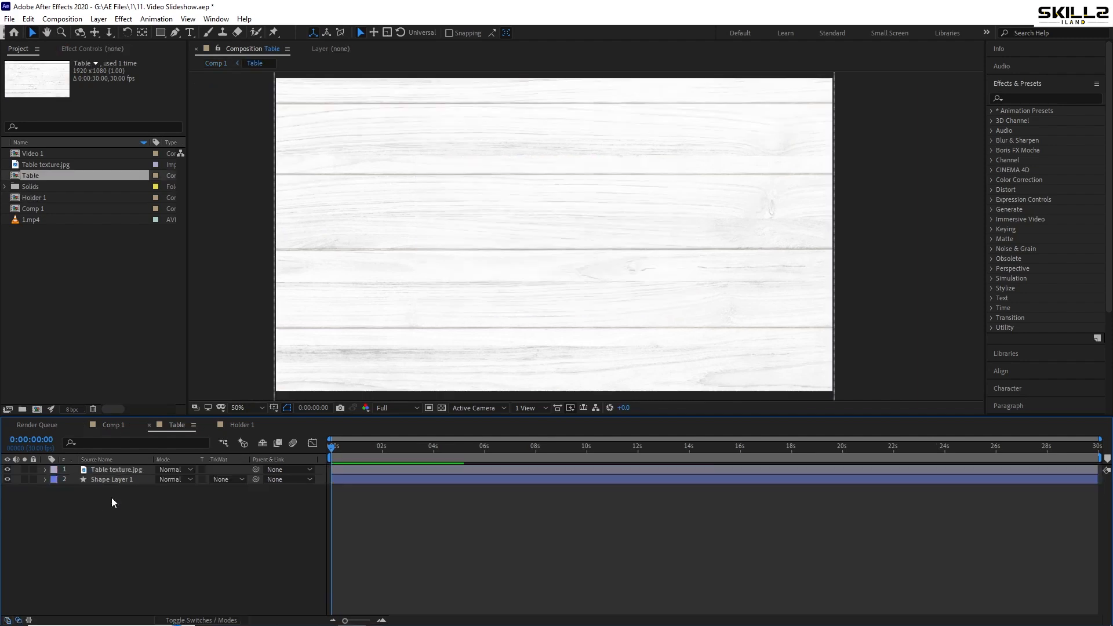
scroll(520, 202, down, 1)
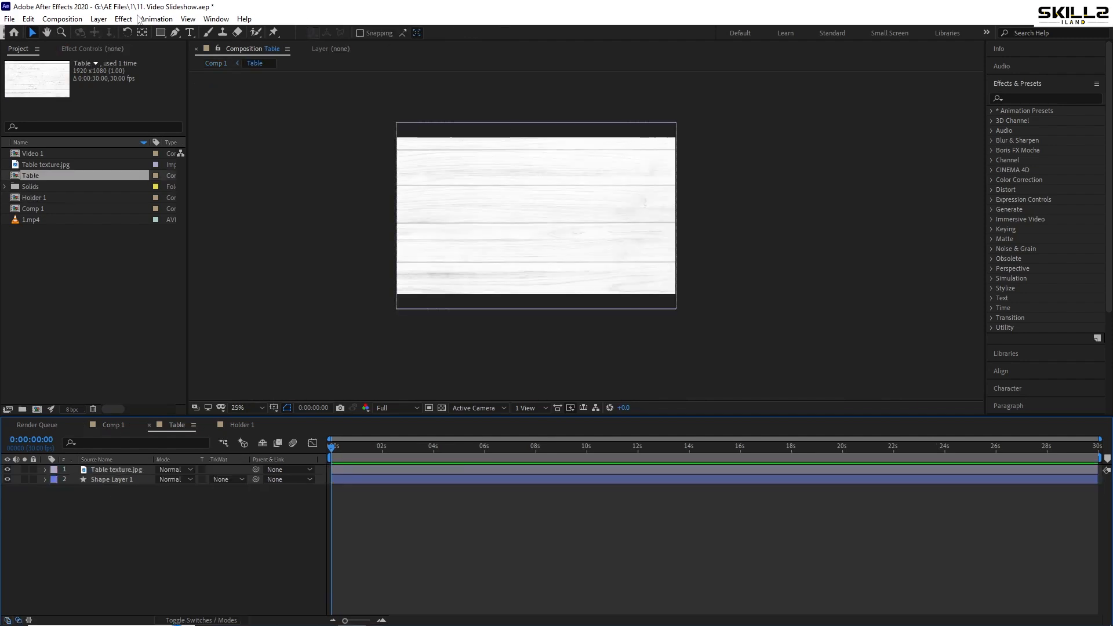
click(62, 19)
click(76, 43)
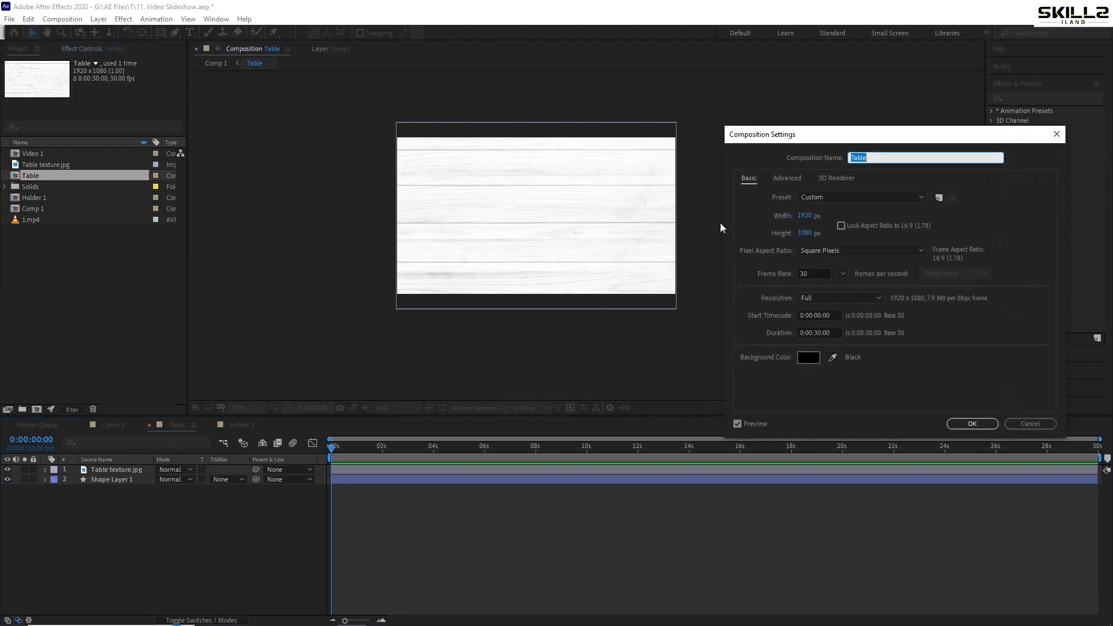
click(841, 226)
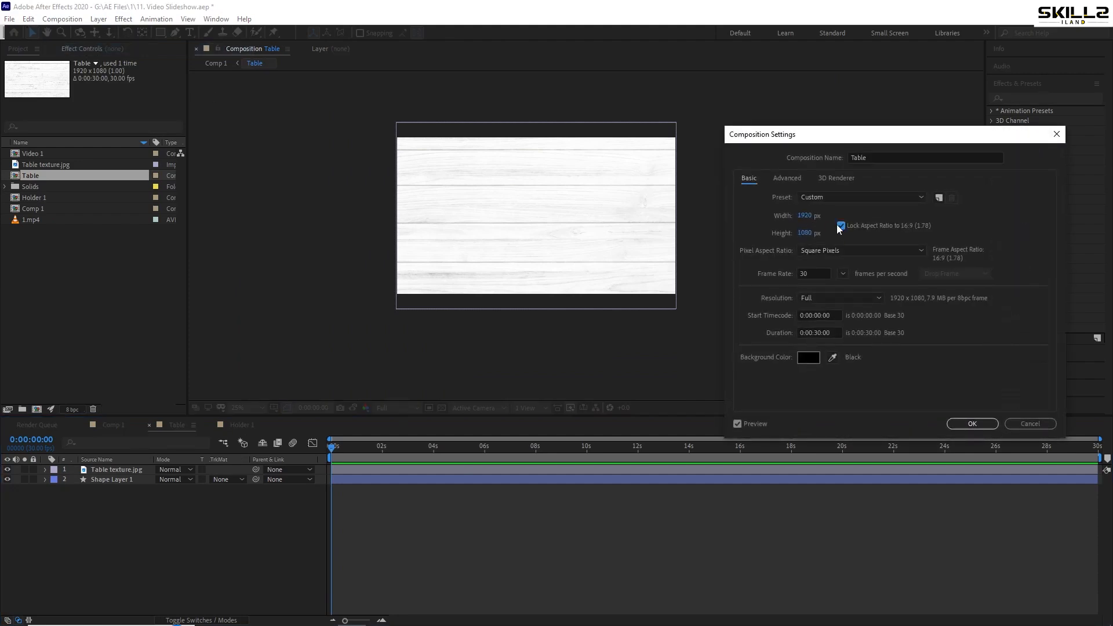
drag(805, 216, 973, 206)
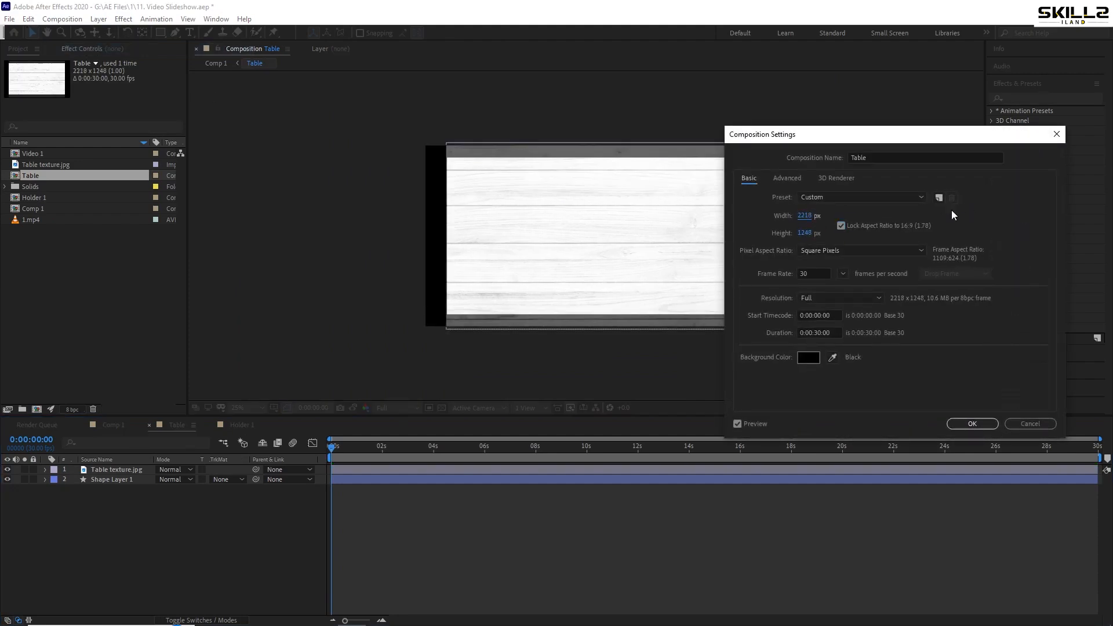
drag(803, 211, 864, 213)
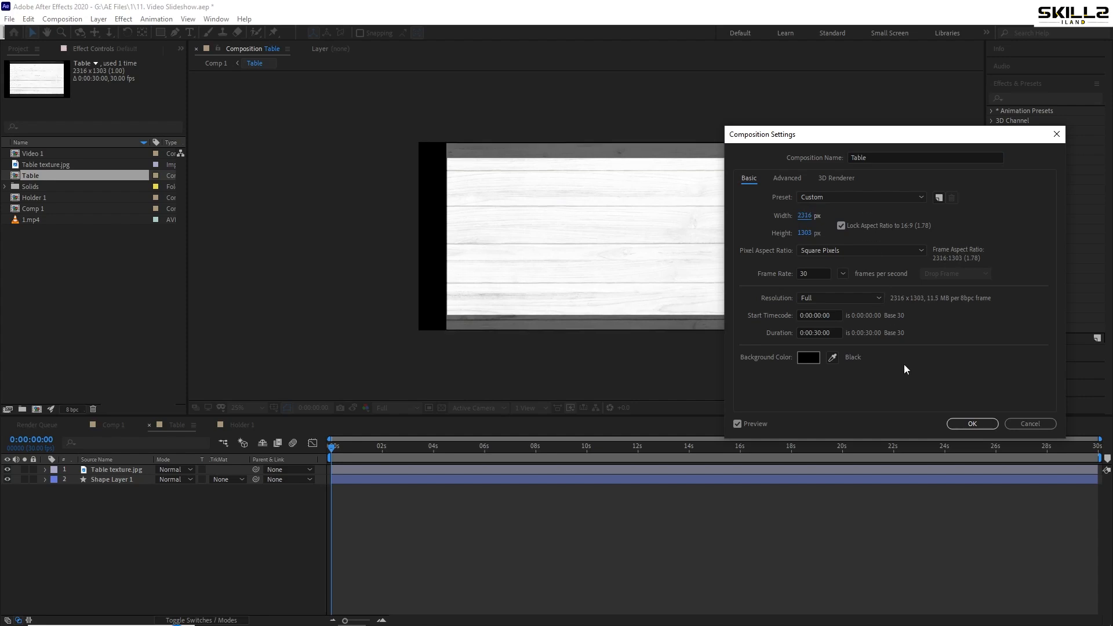
click(970, 424)
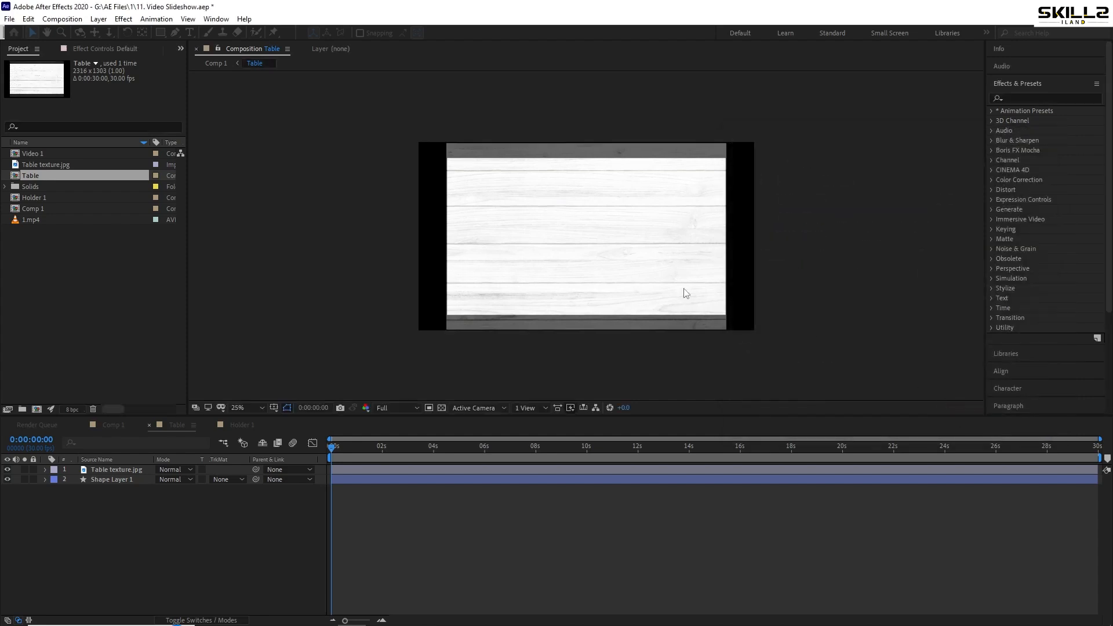
Scale Table texture.jpg to 52.6% and Shape Layer 1 to 125%, then return to Comp 1 and show the Table layer's scale
click(113, 469)
shift+click(112, 480)
key(s)
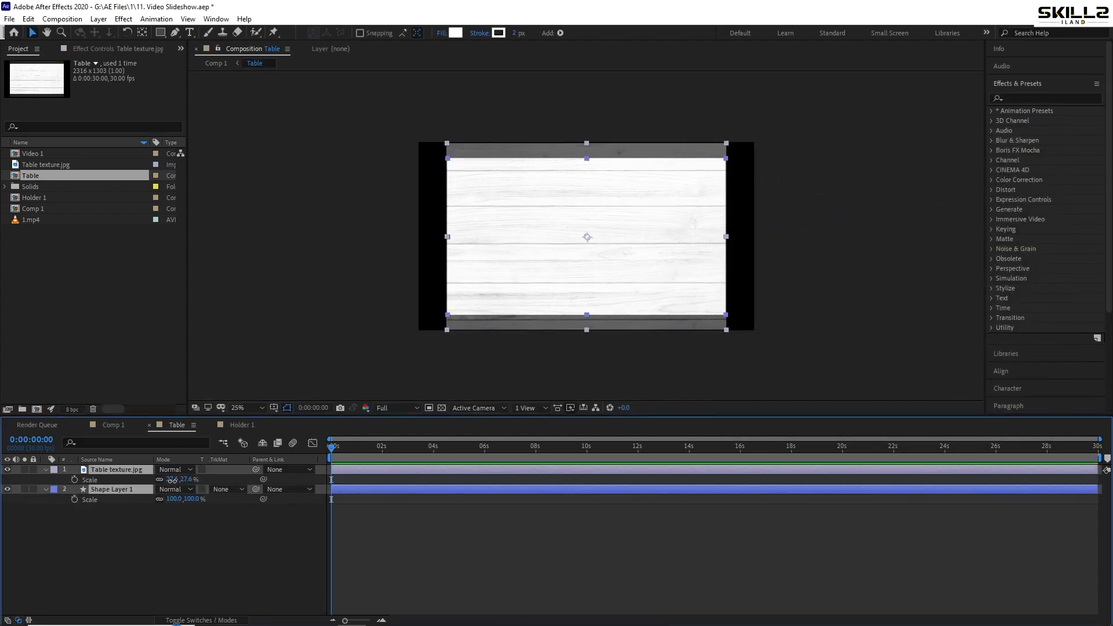
drag(173, 480, 185, 480)
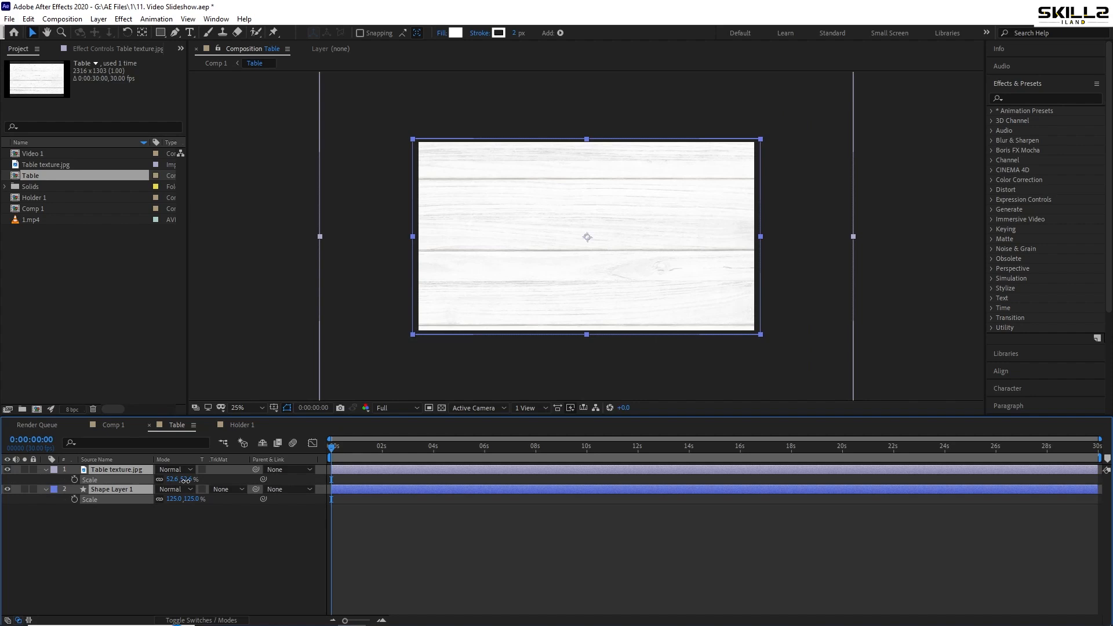
click(112, 424)
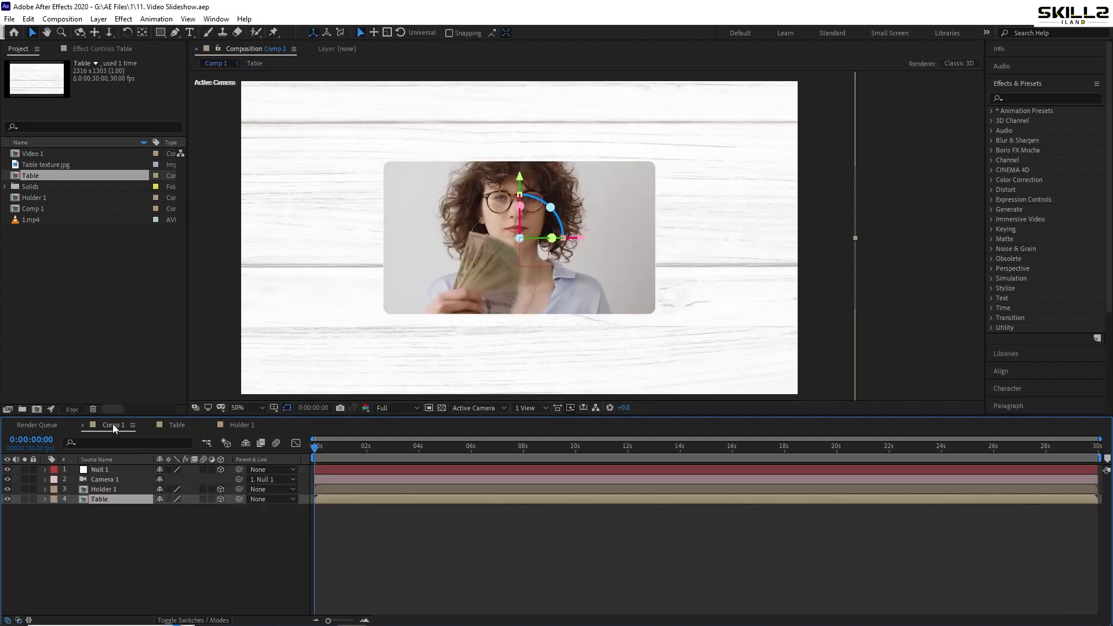
click(156, 499)
key(s)
Set the X orientation of Null 1 to 37° to tilt the camera view over the table
click(114, 470)
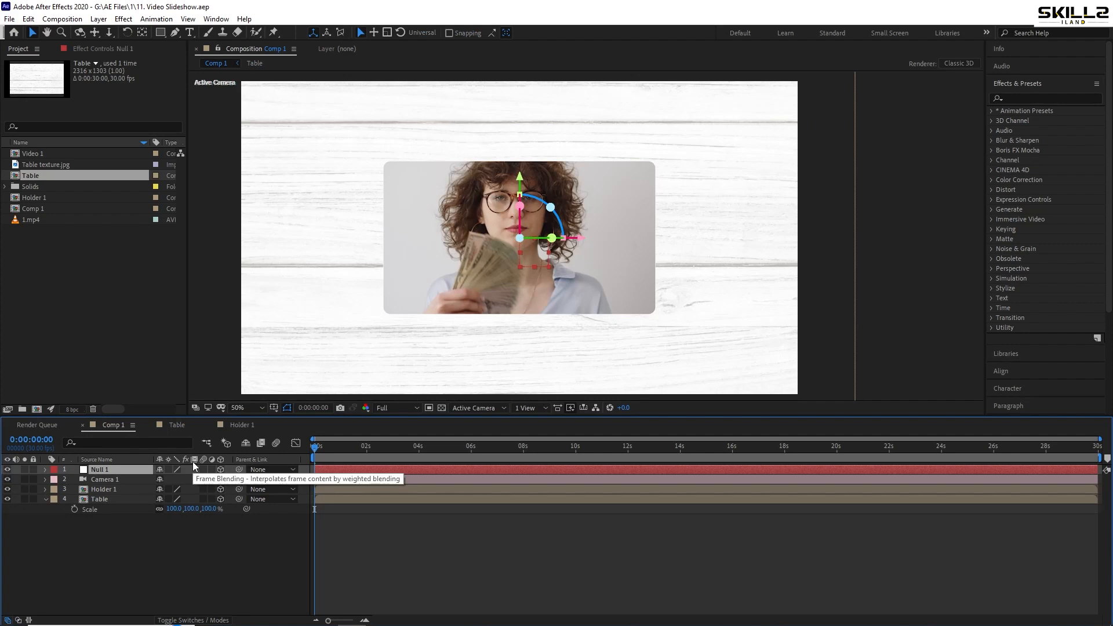
key(End)
drag(162, 480, 292, 469)
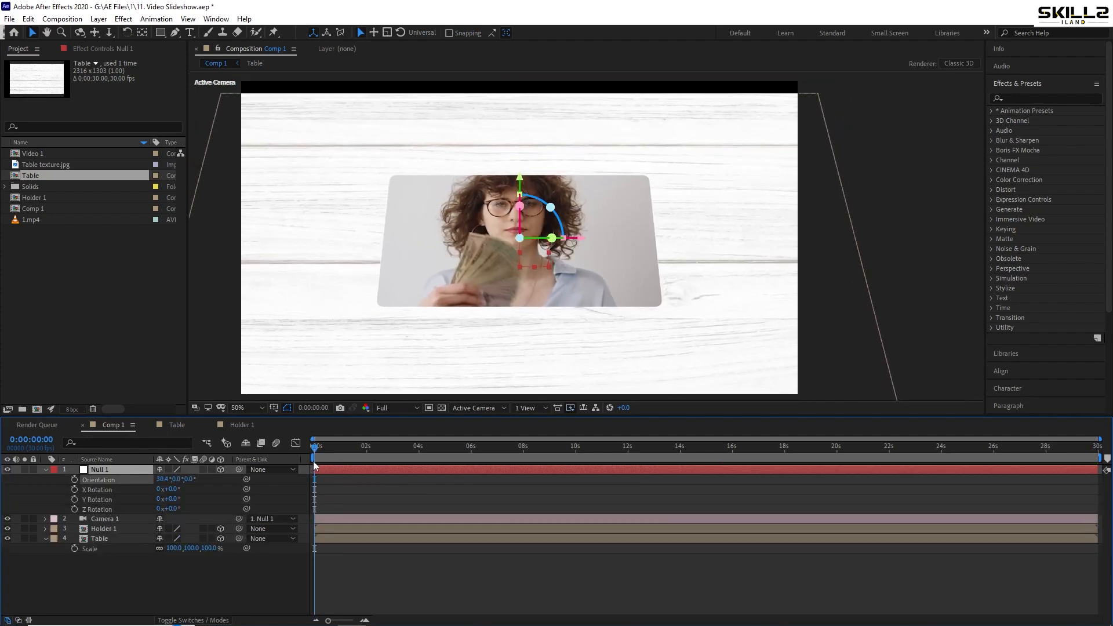
scroll(553, 178, down, 1)
scroll(553, 179, up, 1)
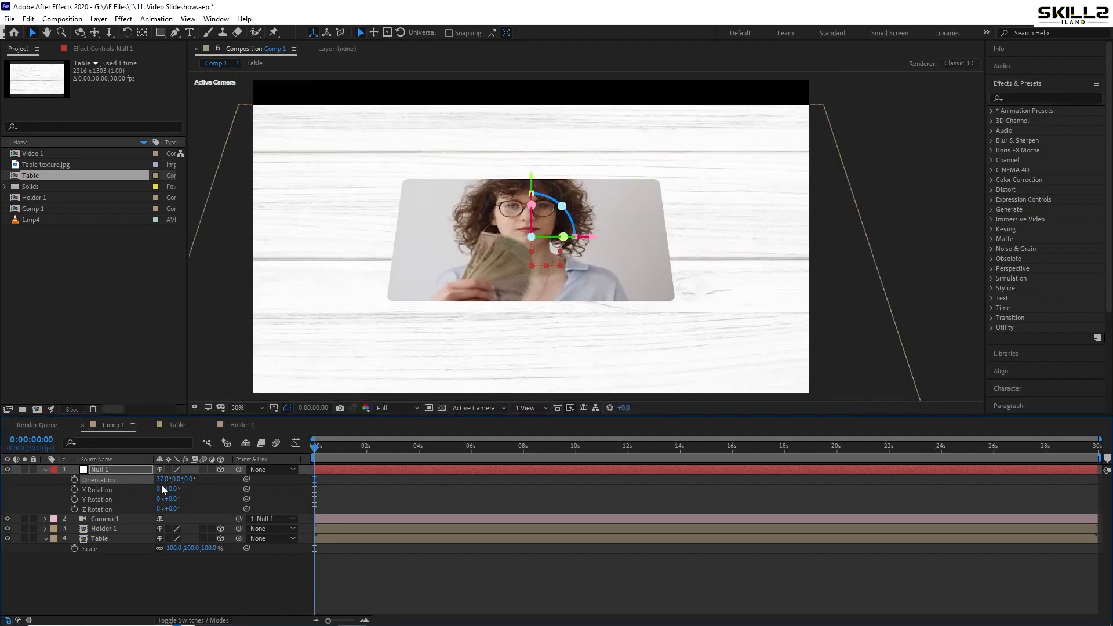
Adjust Null 1's vertical position until the table fills the frame, scale the null to 93.8% and save the project
key(p)
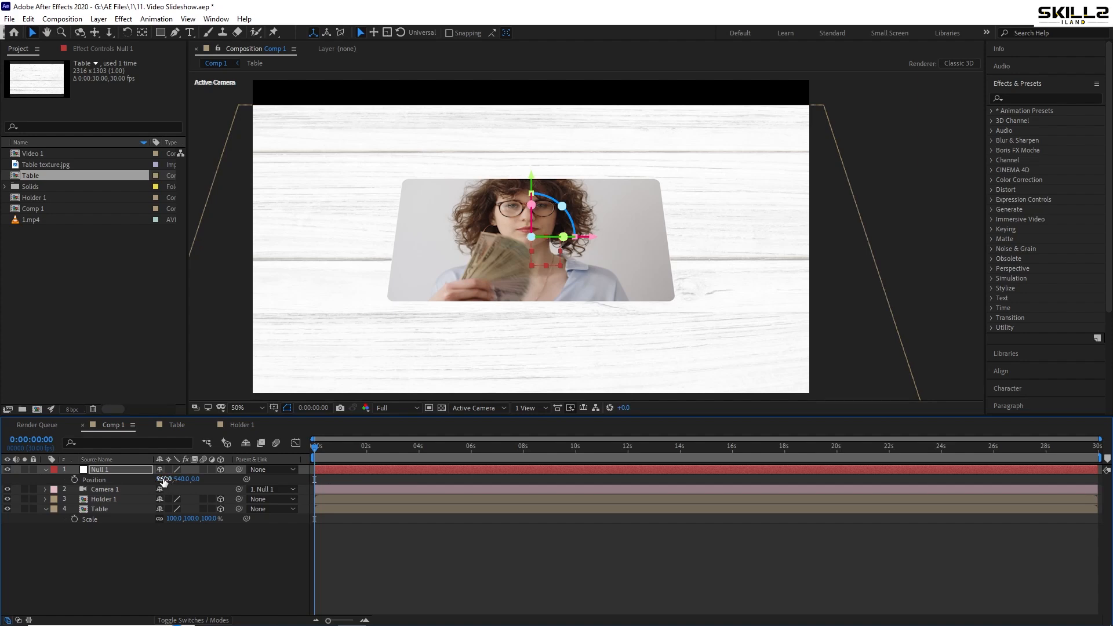
drag(180, 479, 141, 484)
key(s)
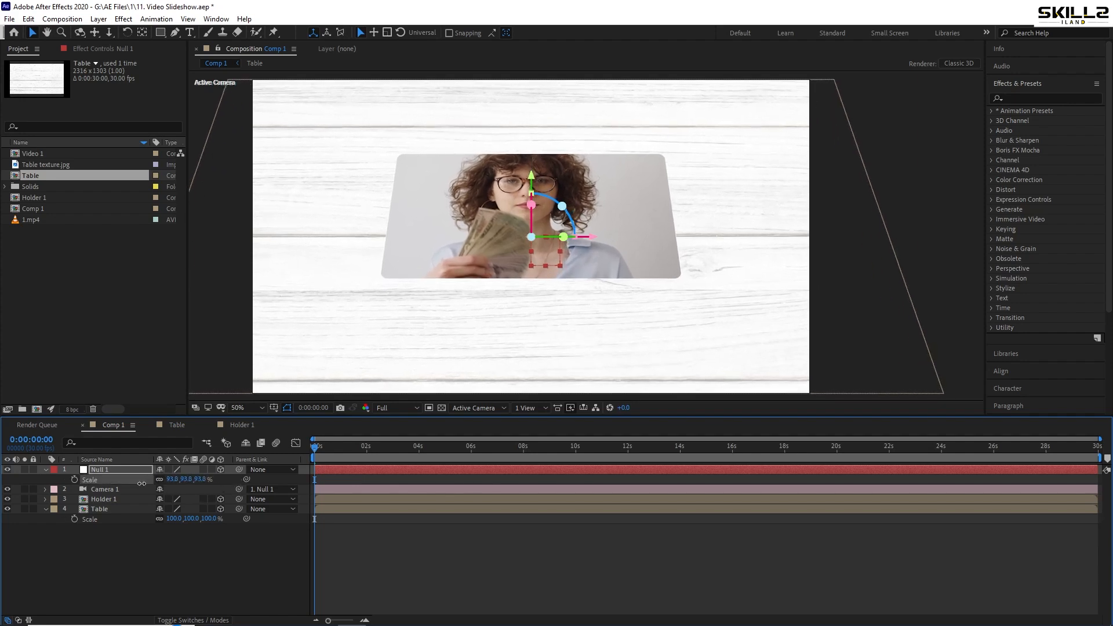
key(ctrl+s)
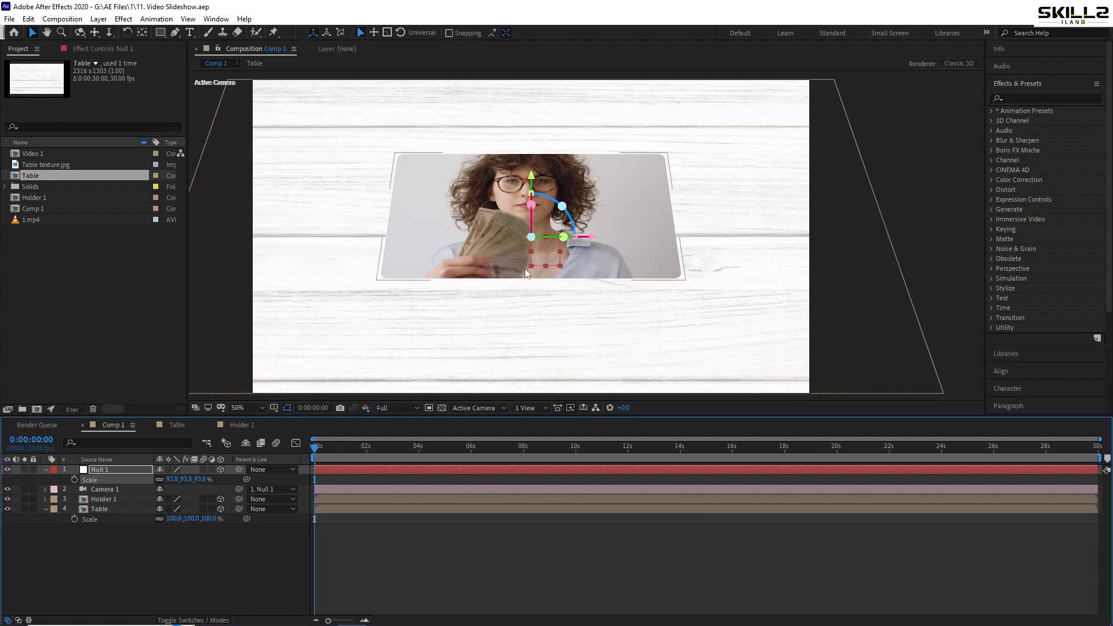
click(45, 470)
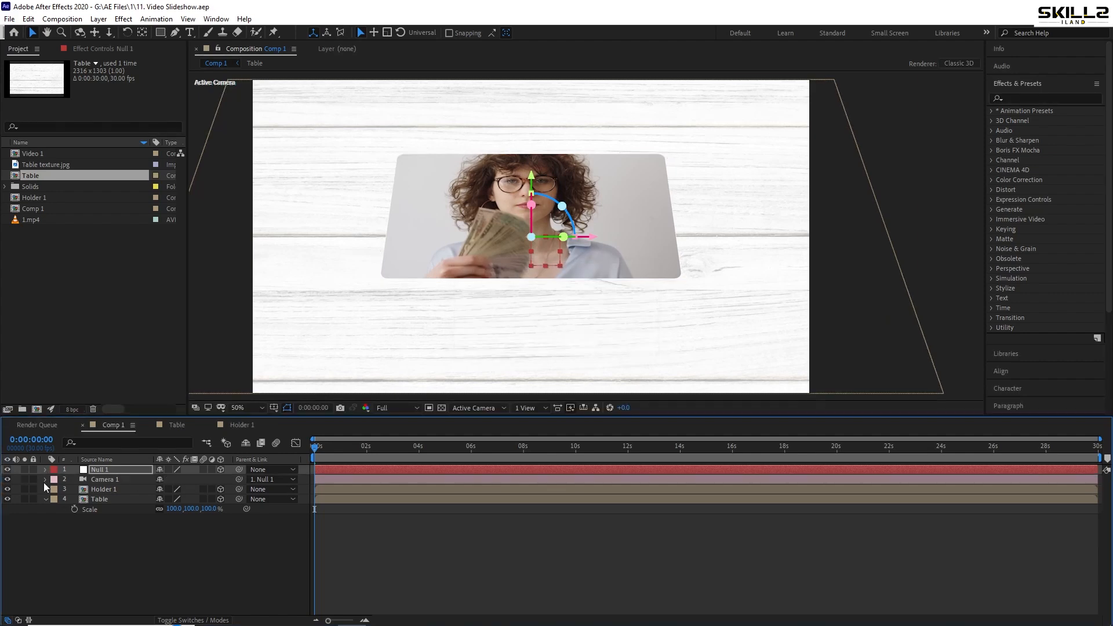
click(49, 532)
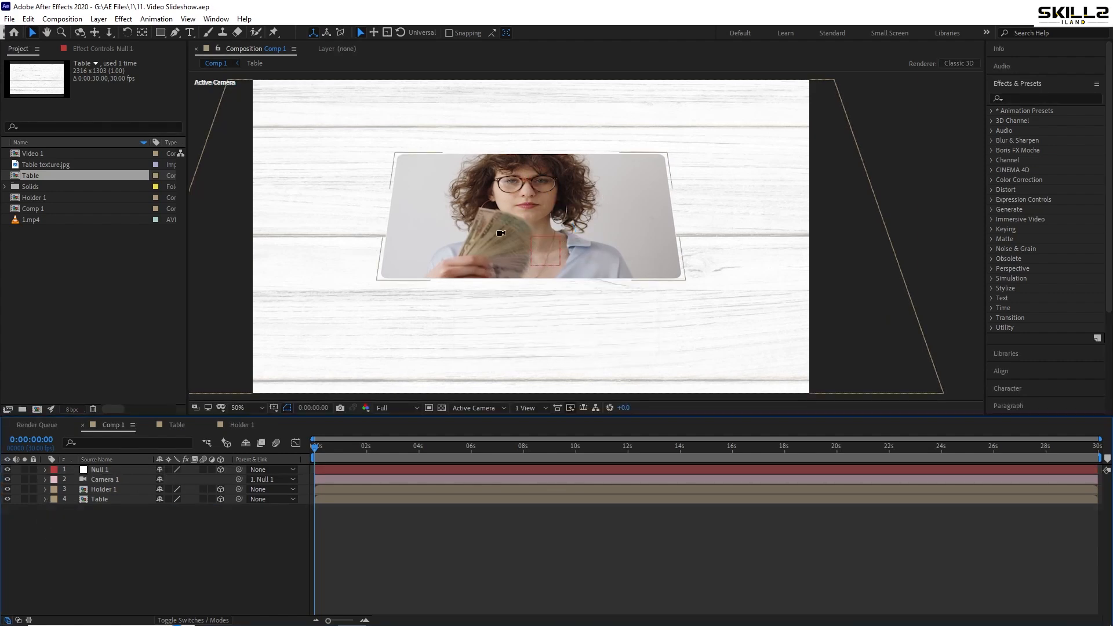
Reduce the X orientation of Null 1 for a gentler camera tilt over the table
scroll(501, 233, down, 2)
scroll(502, 229, up, 2)
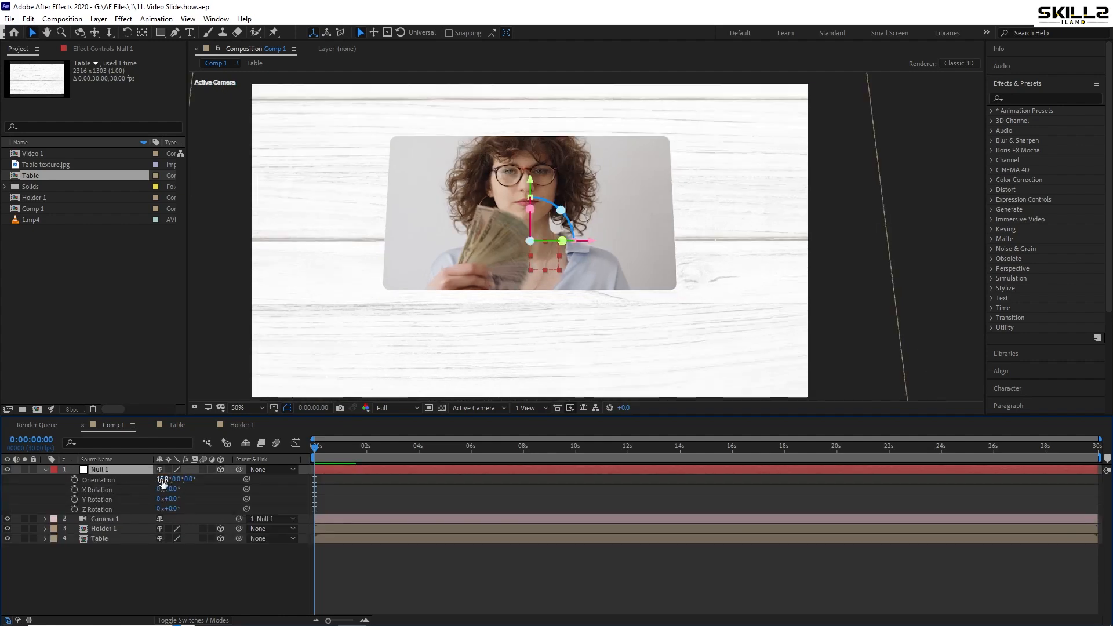
click(46, 470)
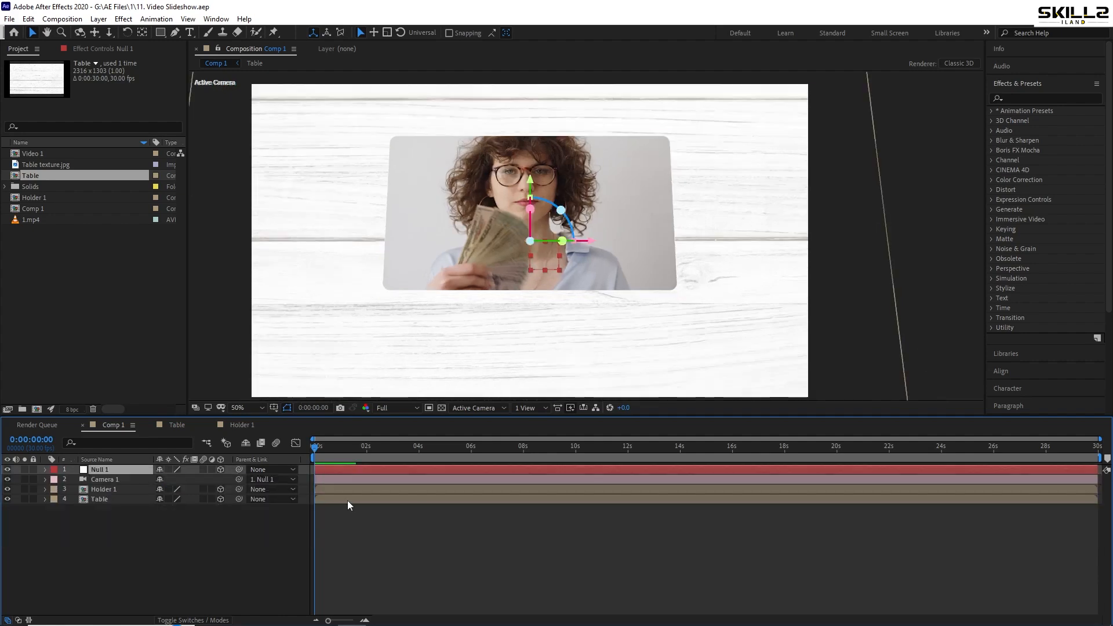
Apply the Drop Shadow effect to Holder 1 with distance 0 and softness 155
click(100, 496)
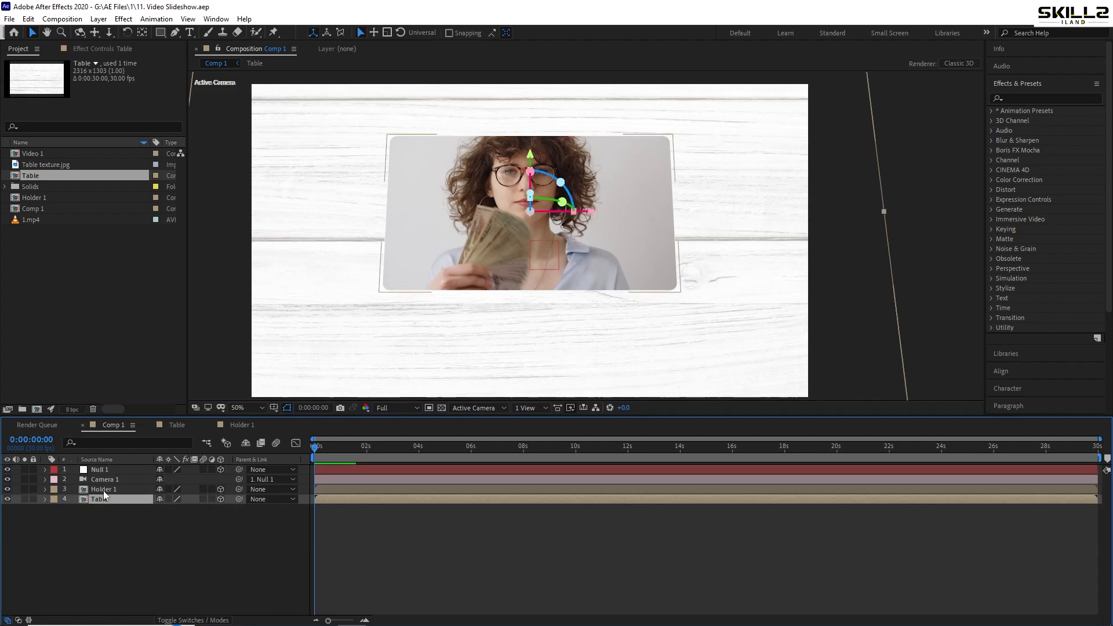
click(103, 491)
click(1018, 98)
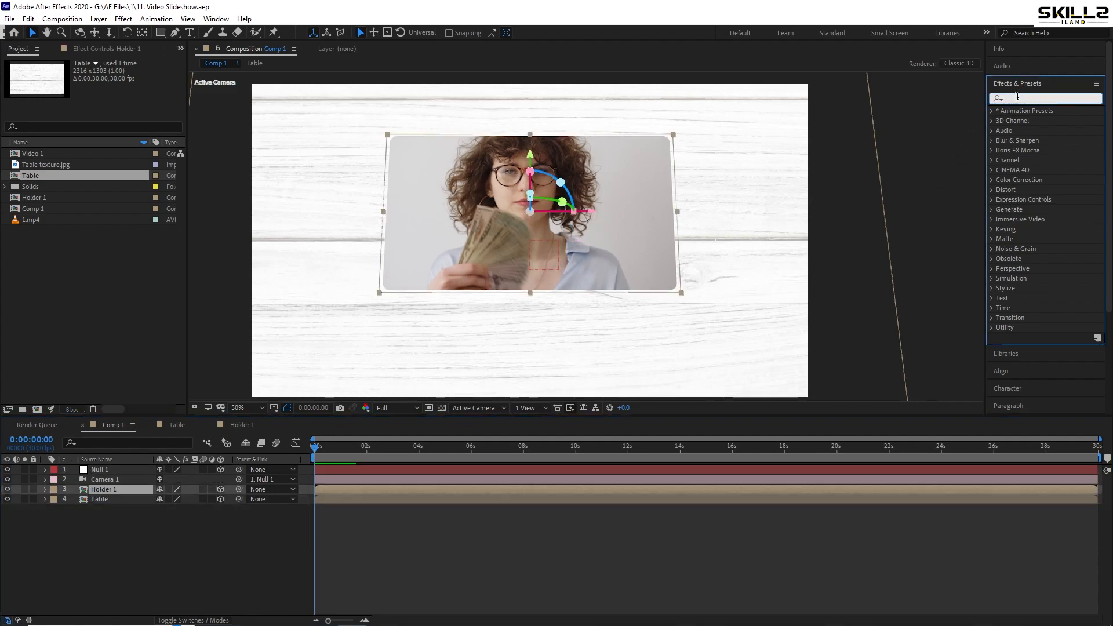
text(drop)
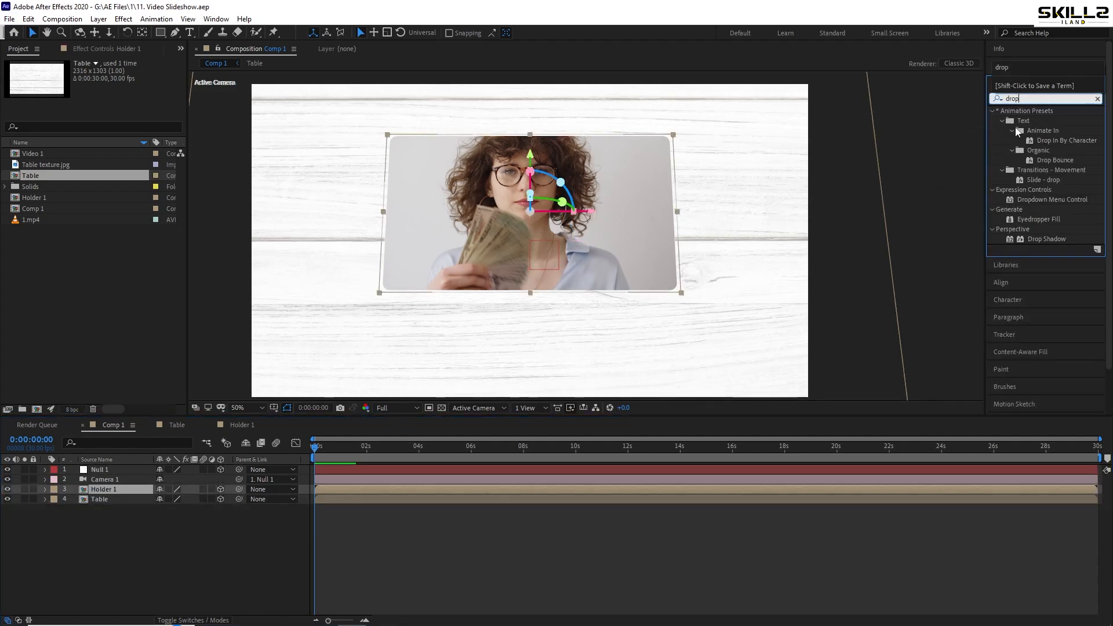
double_click(1051, 239)
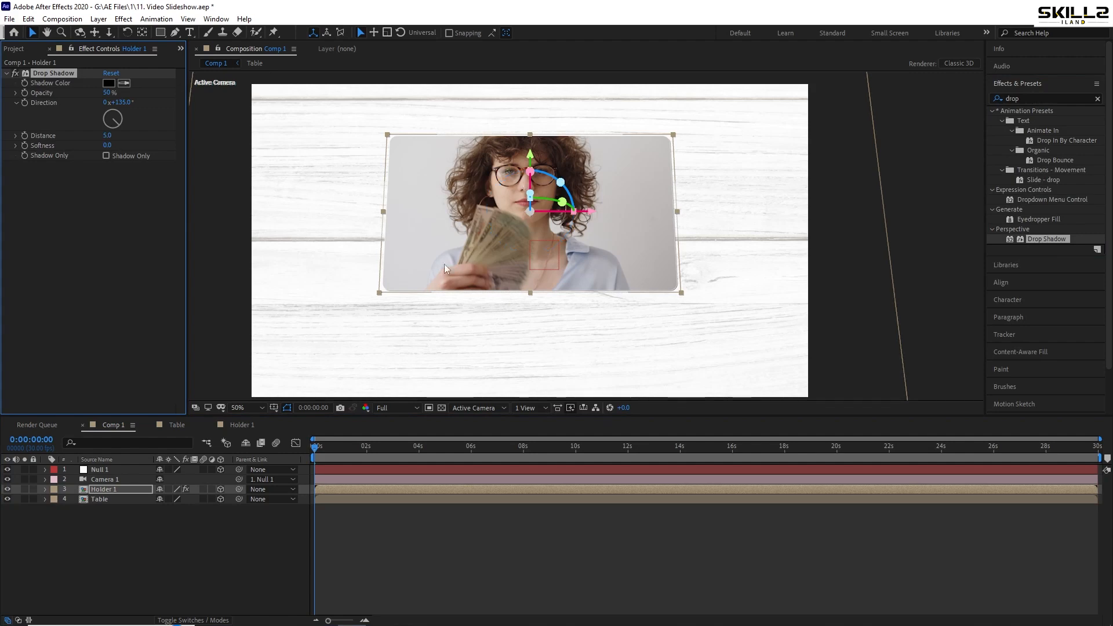
drag(107, 135, 239, 146)
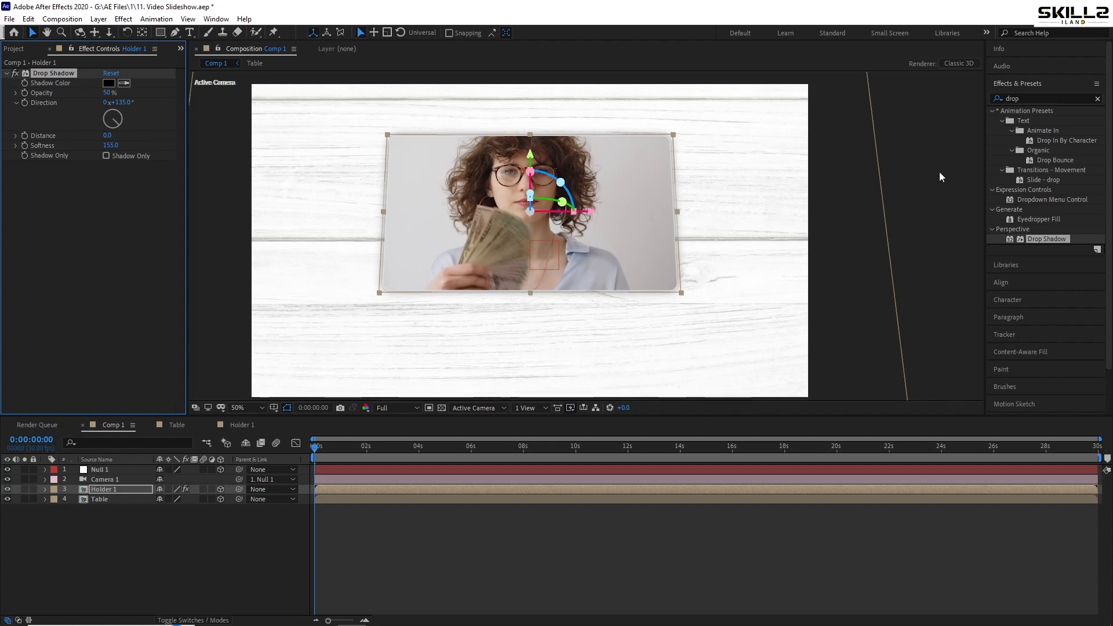
Save the project and examine the shadowed, outlined corner of Holder 1 up close
key(ctrl+s)
scroll(389, 140, up, 3)
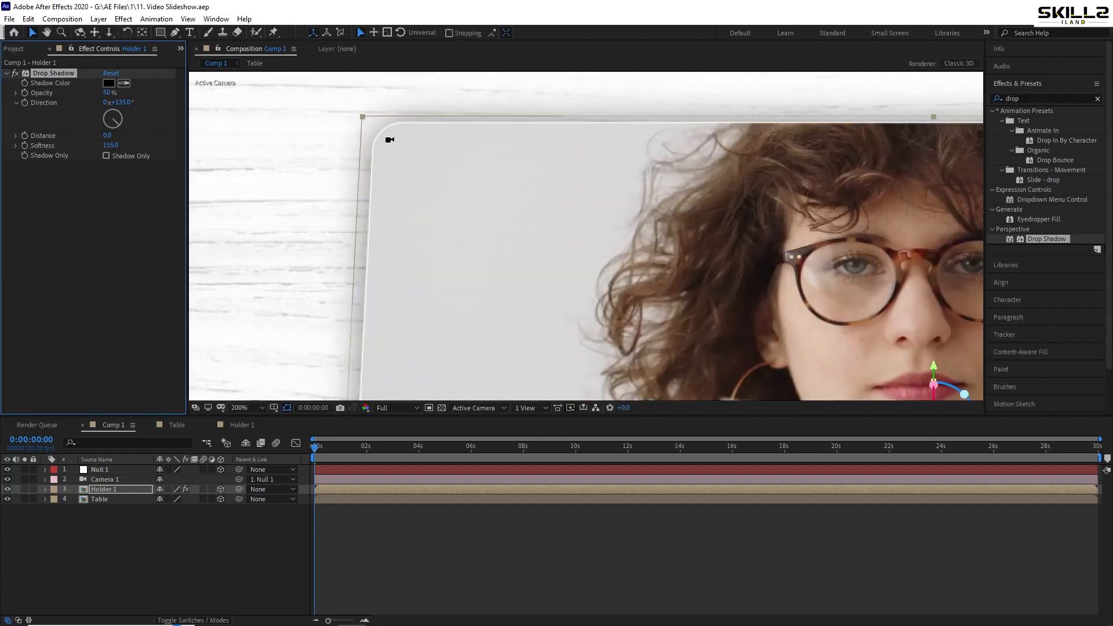
scroll(339, 146, down, 2)
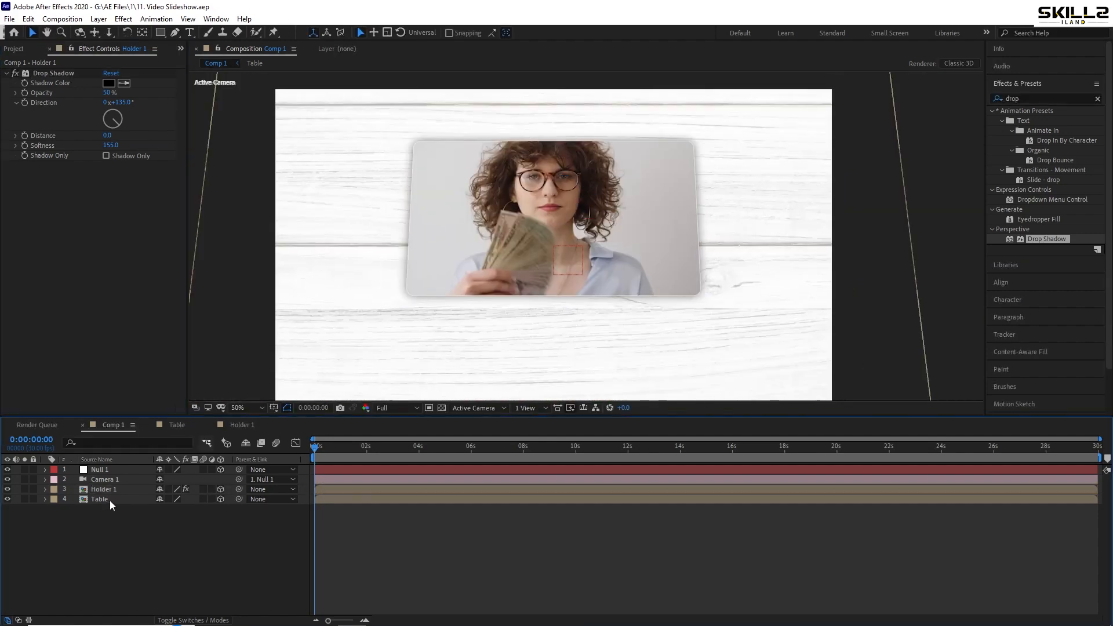
Create a new shape layer in Comp 1 and add a rectangle covering the whole frame
right_click(109, 546)
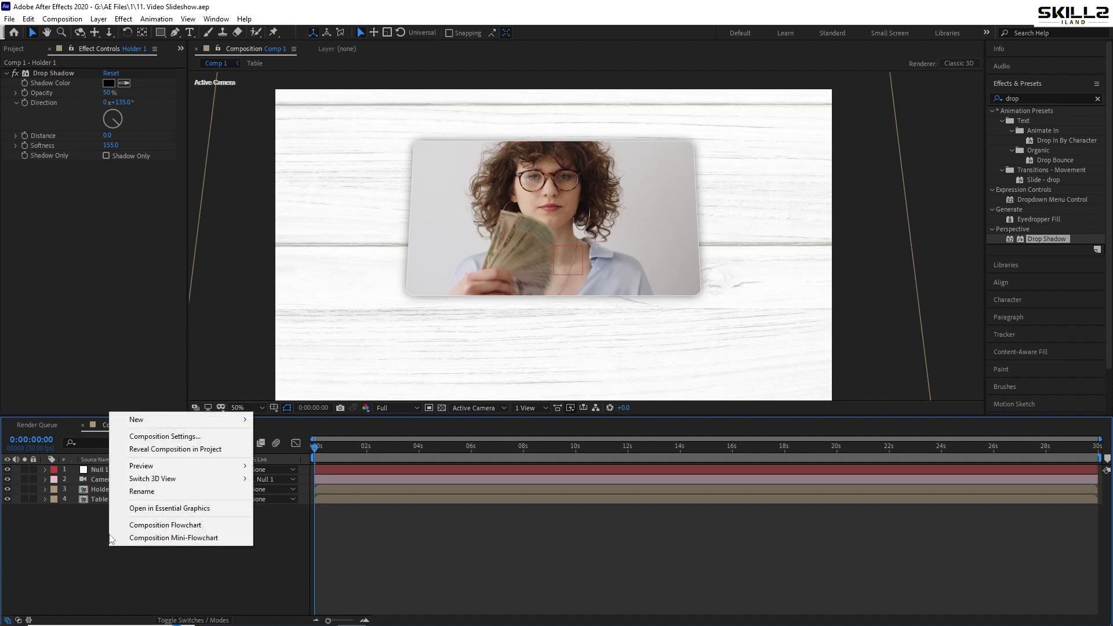
mouse_move(145, 419)
click(278, 503)
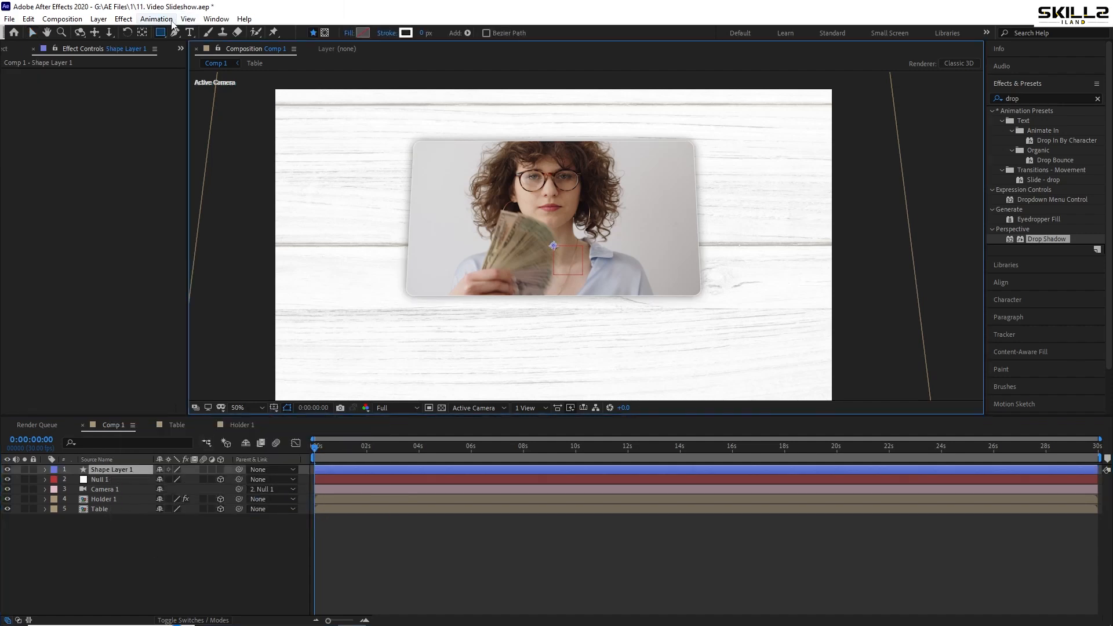
click(161, 31)
double_click(162, 32)
key(v)
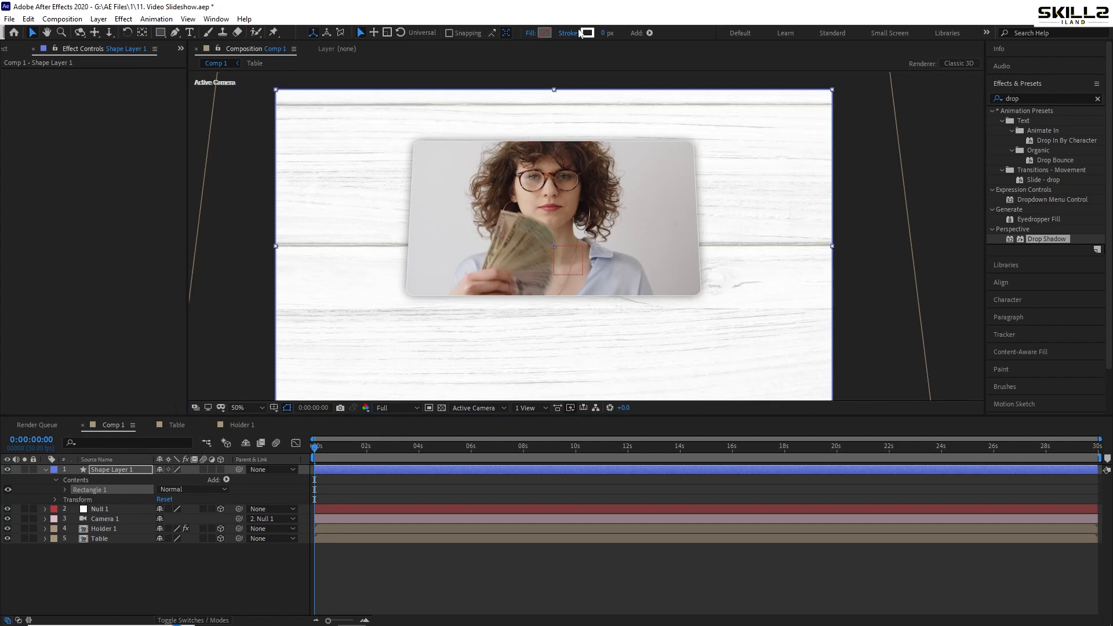
Give the rectangle a radial gradient fill, with its start point at about -2, -536 and end point at about 12, 1180
click(530, 33)
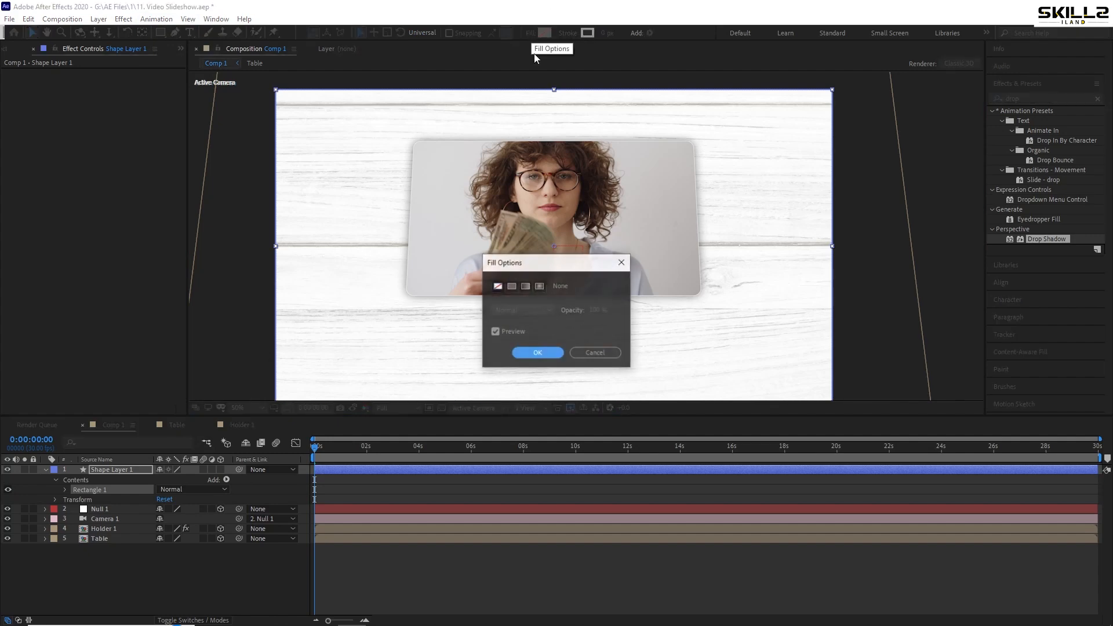
click(538, 287)
click(537, 354)
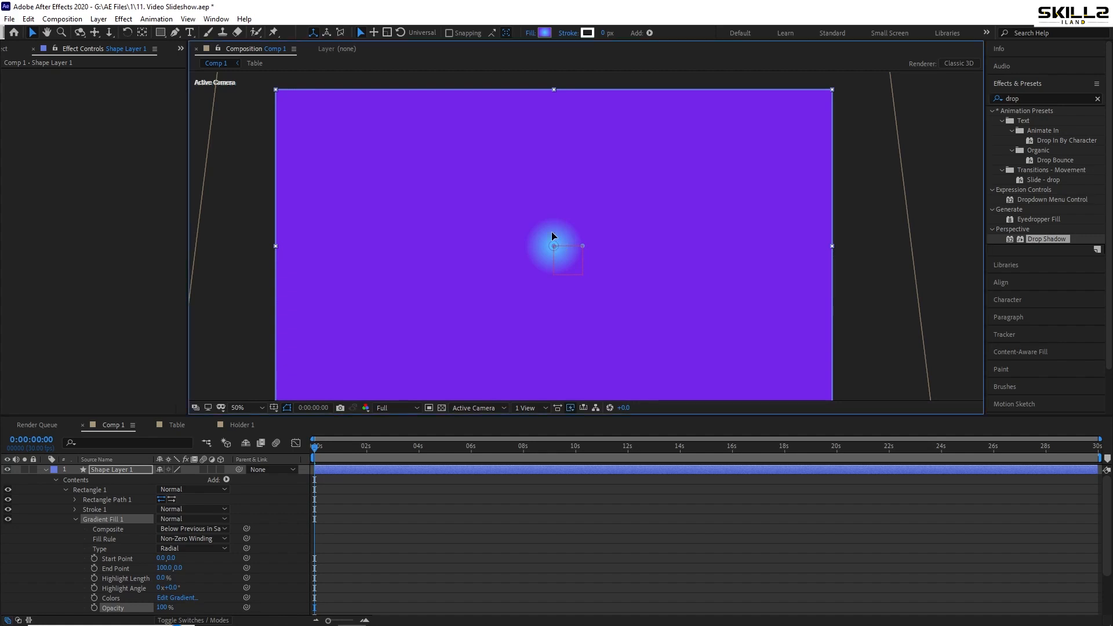
drag(552, 232, 554, 90)
scroll(539, 164, down, 1)
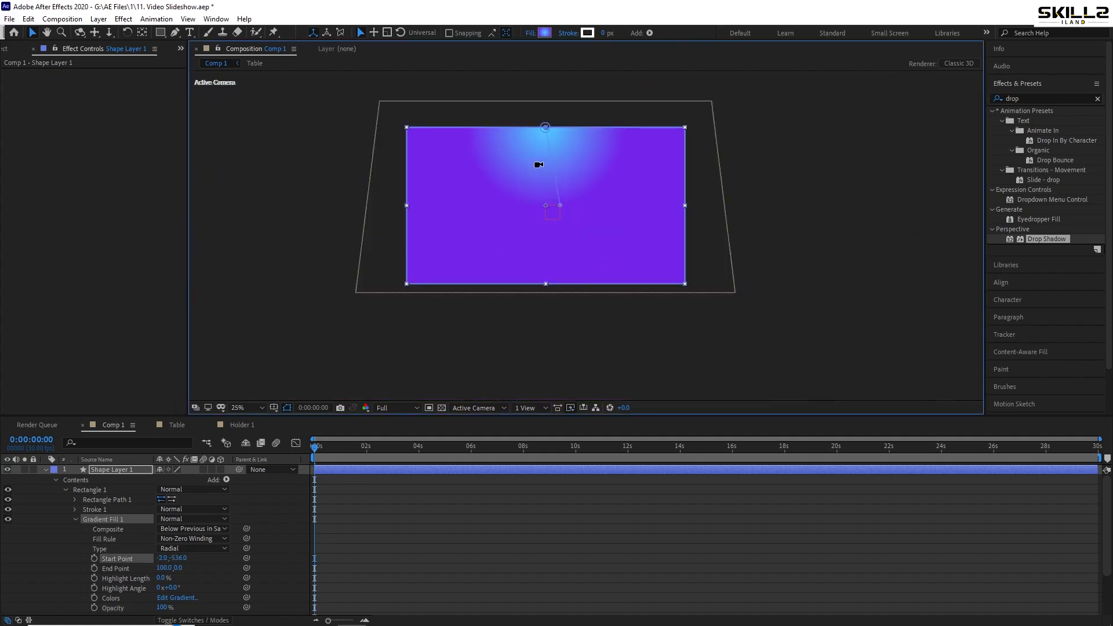
drag(559, 207, 548, 378)
scroll(554, 174, up, 1)
Change the starting colour of the radial gradient to light green 4BFD8E
click(545, 32)
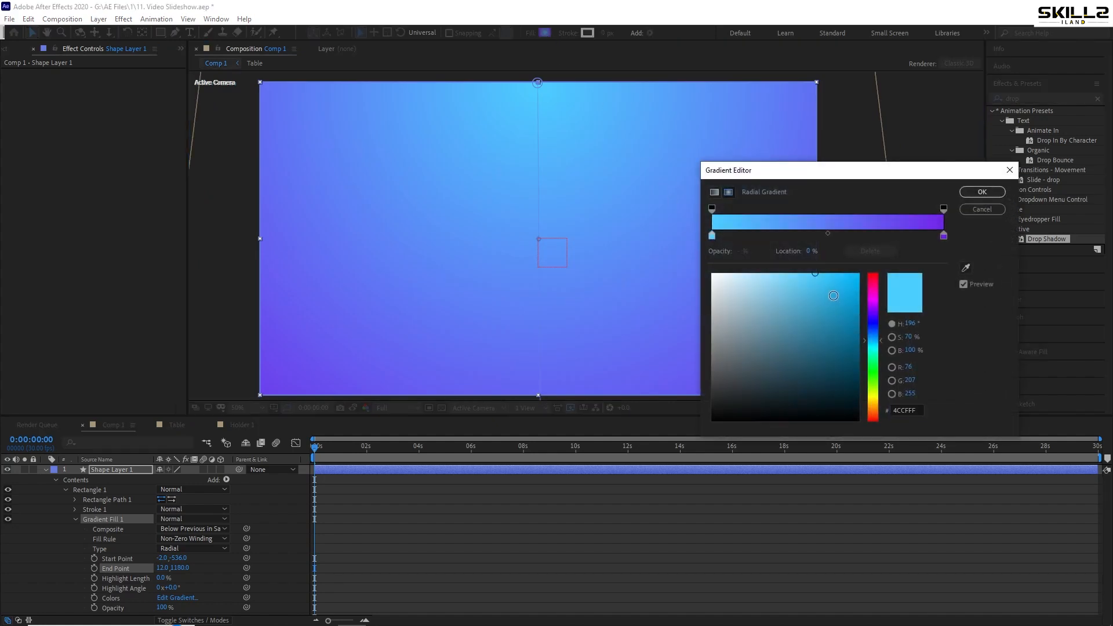
mouse_move(834, 298)
mouse_down()
mouse_move(843, 308)
mouse_move(826, 278)
mouse_up()
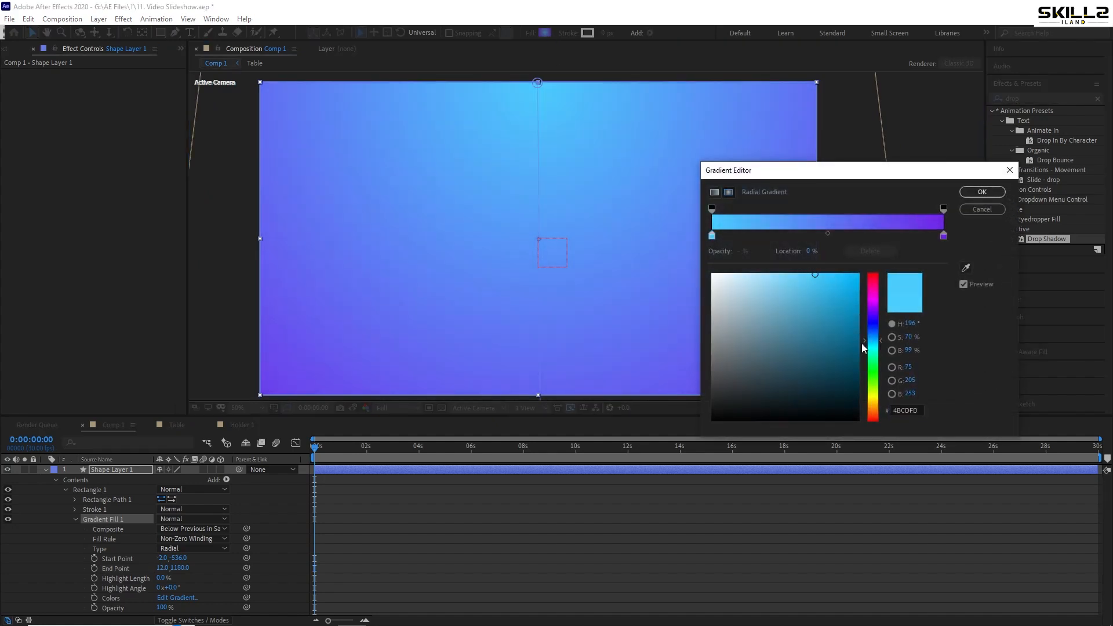
drag(861, 344, 865, 362)
click(989, 192)
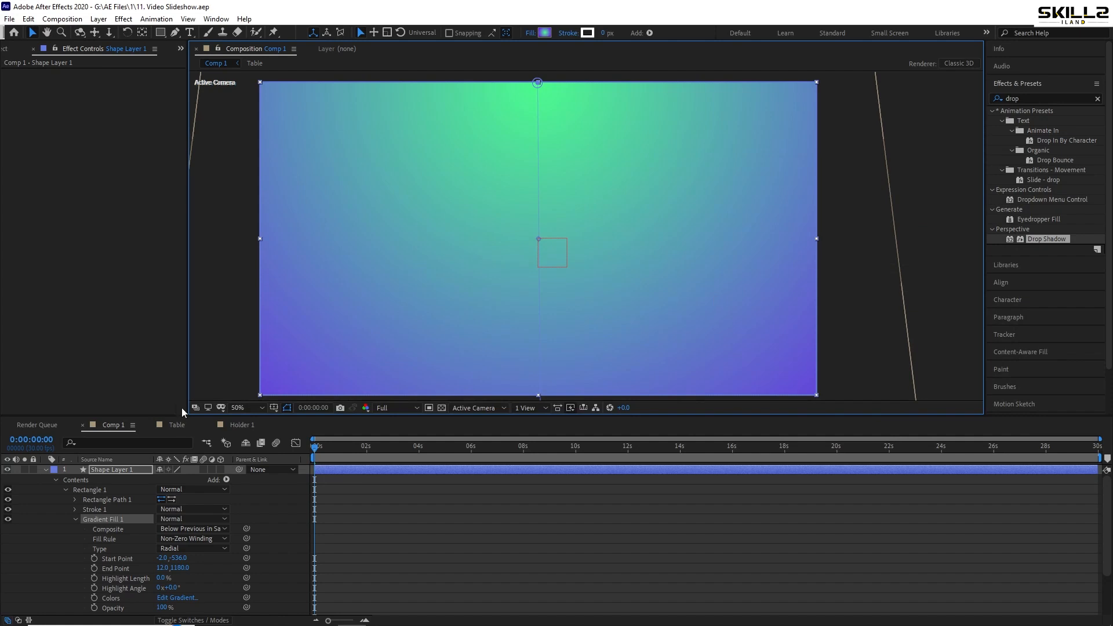
Move Shape Layer 1 below the Table layer in the stacking order and save the project
click(46, 470)
key(ctrl+s)
drag(109, 475, 108, 514)
key(ctrl+s)
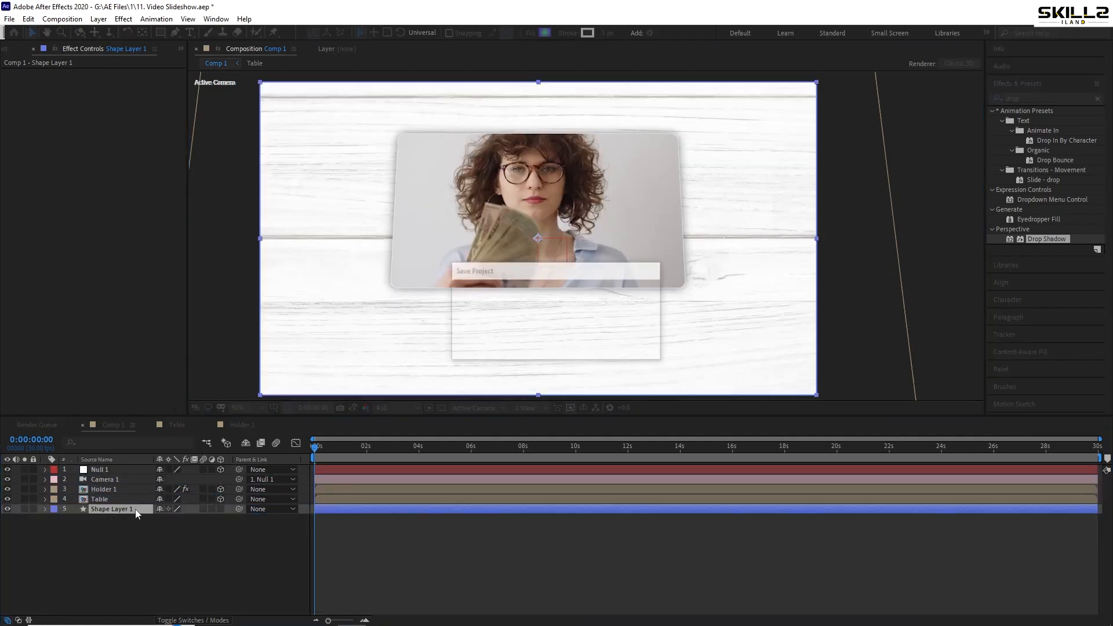
Lower the Table layer's opacity to 8% so the gradient shows through, and save the project
click(135, 499)
key(t)
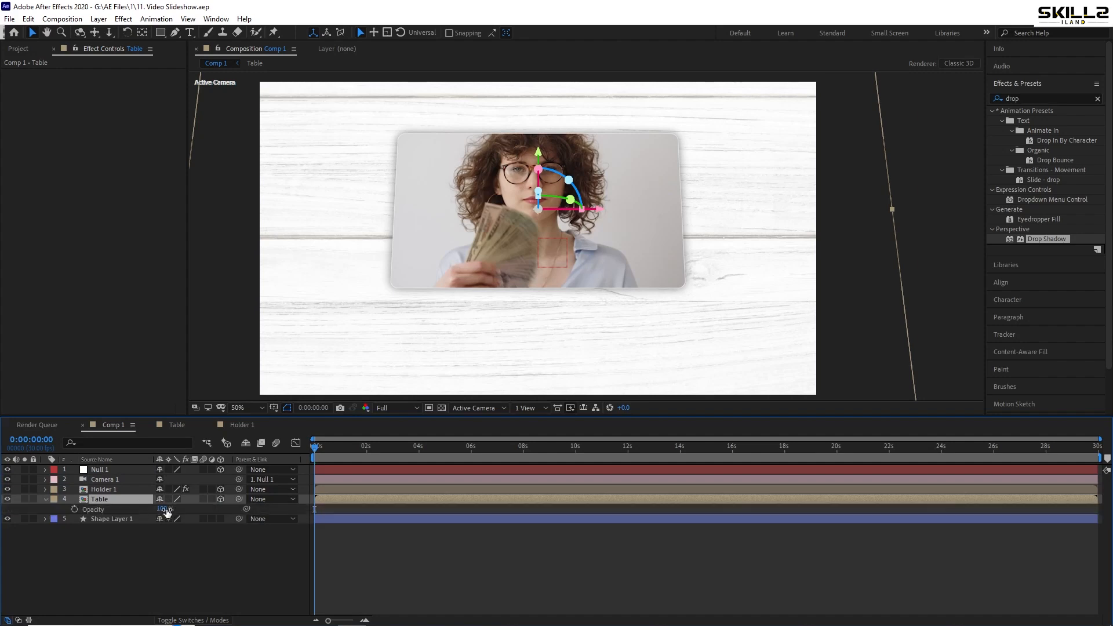
drag(168, 508, 111, 516)
key(ctrl+s)
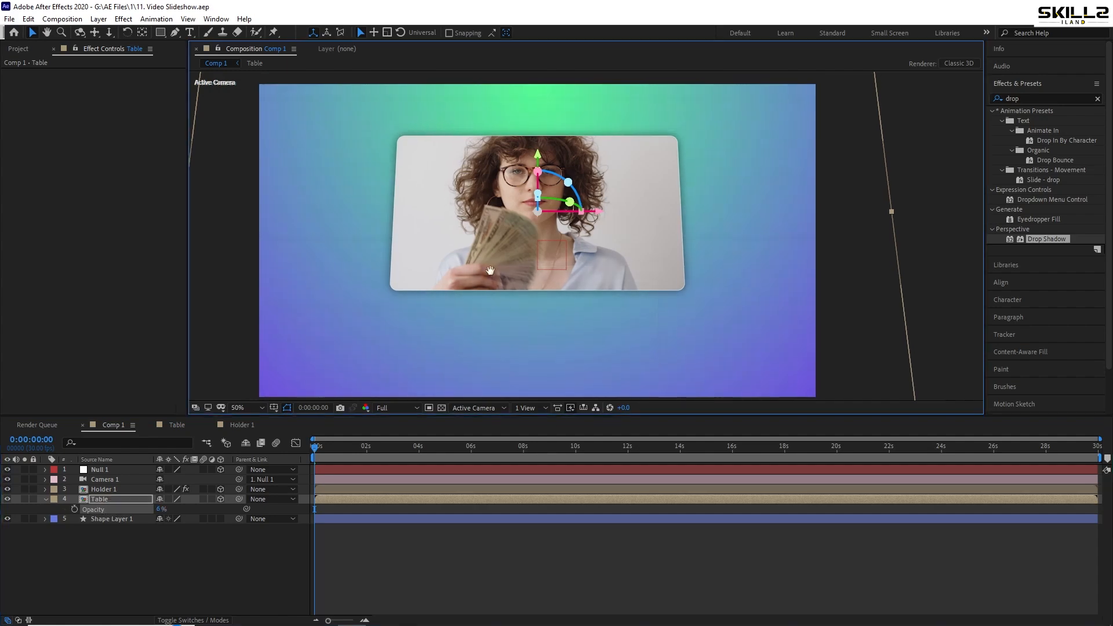
Recolour Shape Layer 1's radial gradient to run from green 2CD211 at the start to red EA2424 at the end
drag(428, 248, 431, 251)
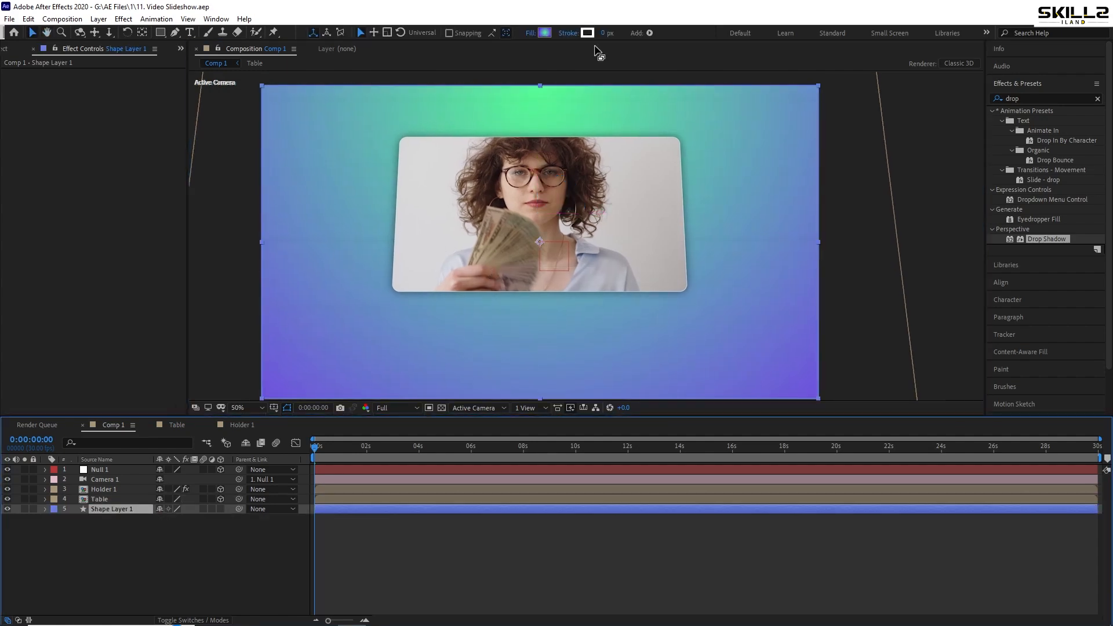
click(546, 32)
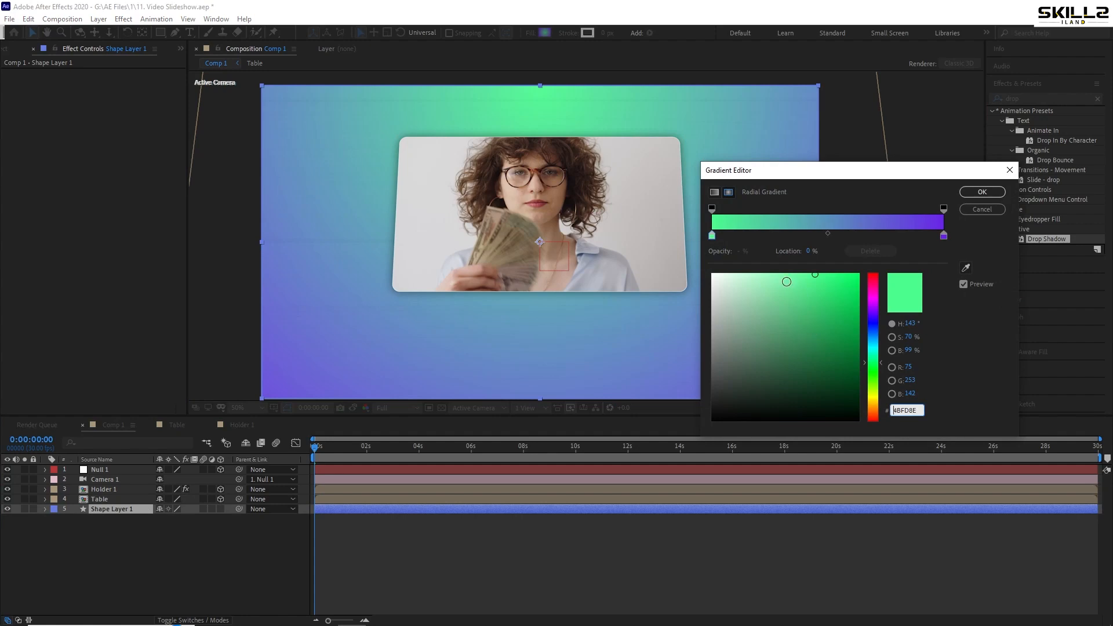
click(712, 237)
drag(868, 365, 872, 397)
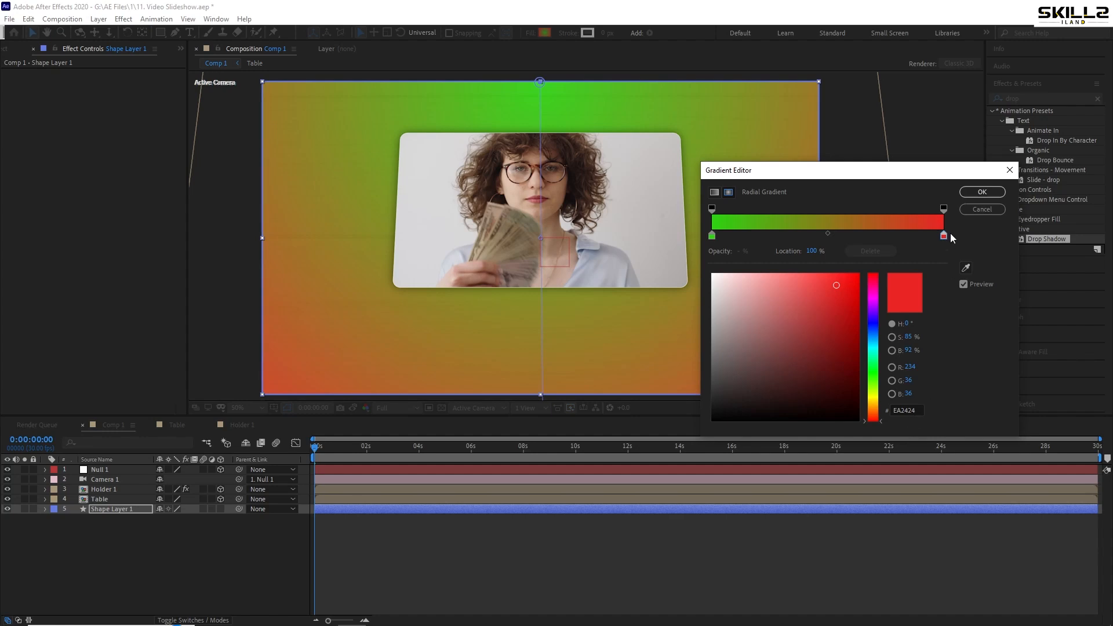
click(713, 236)
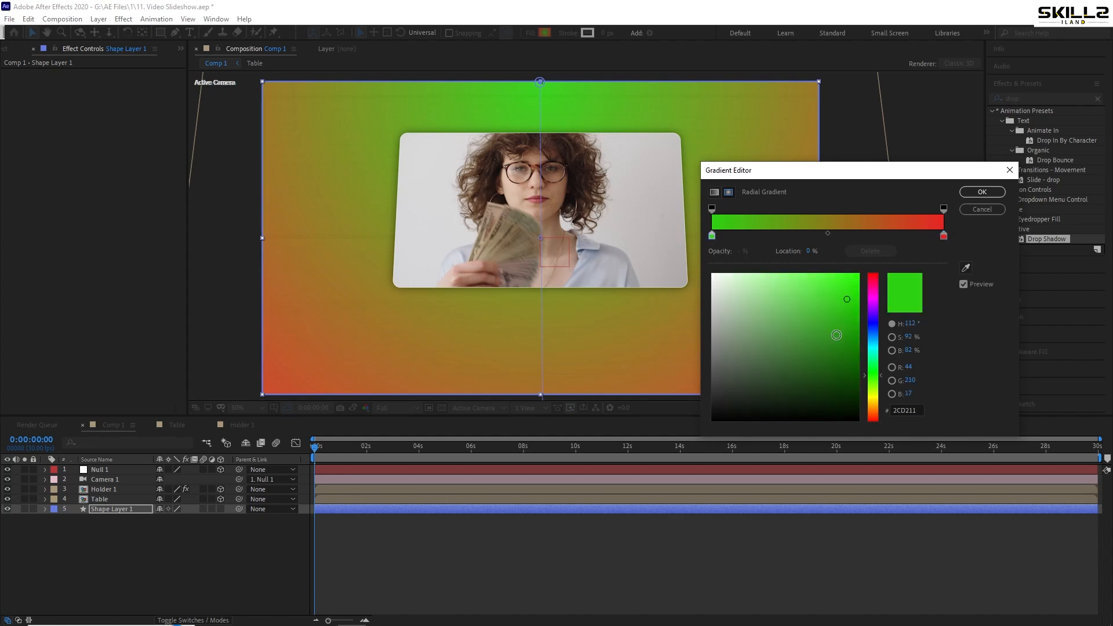
click(983, 192)
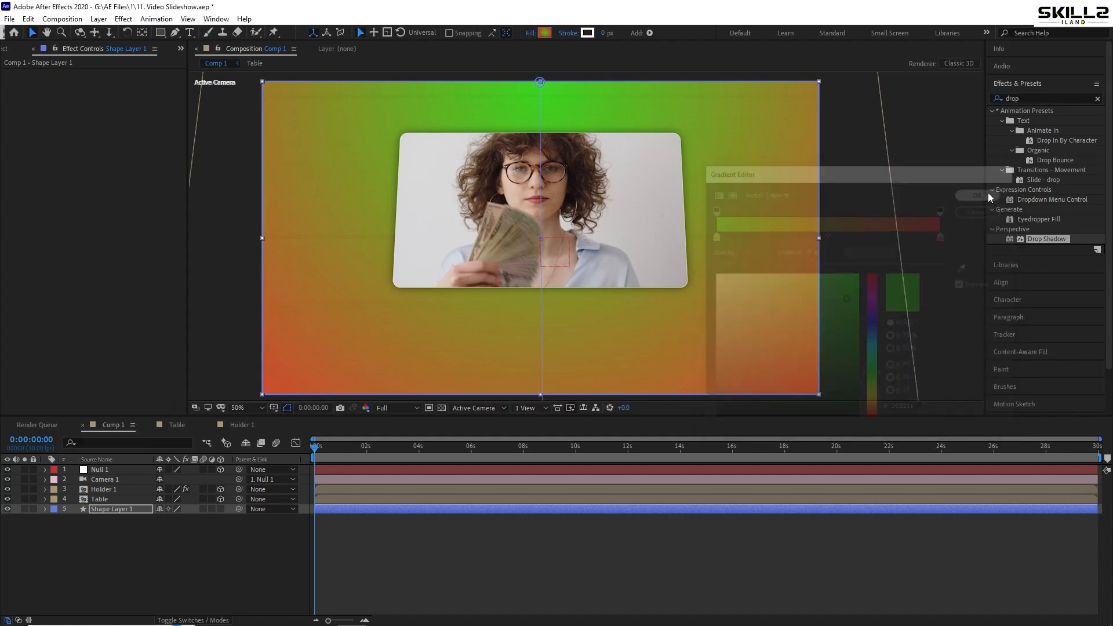
click(96, 524)
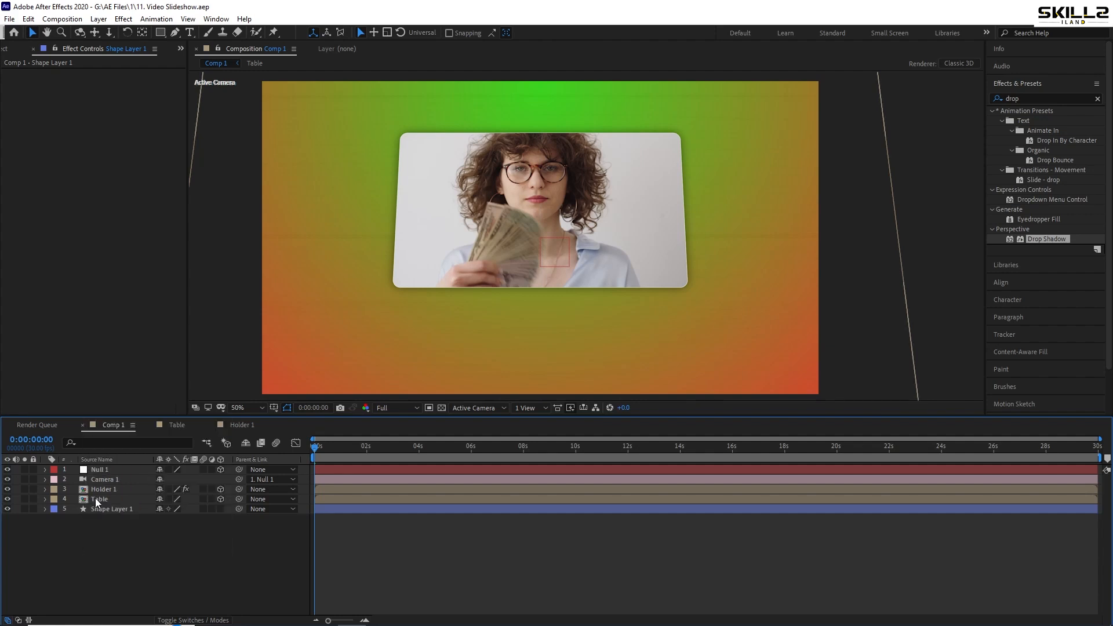
Try to move the Table layer's anchor point straight down to the lower edge of the frame with the Pan Behind tool
click(102, 499)
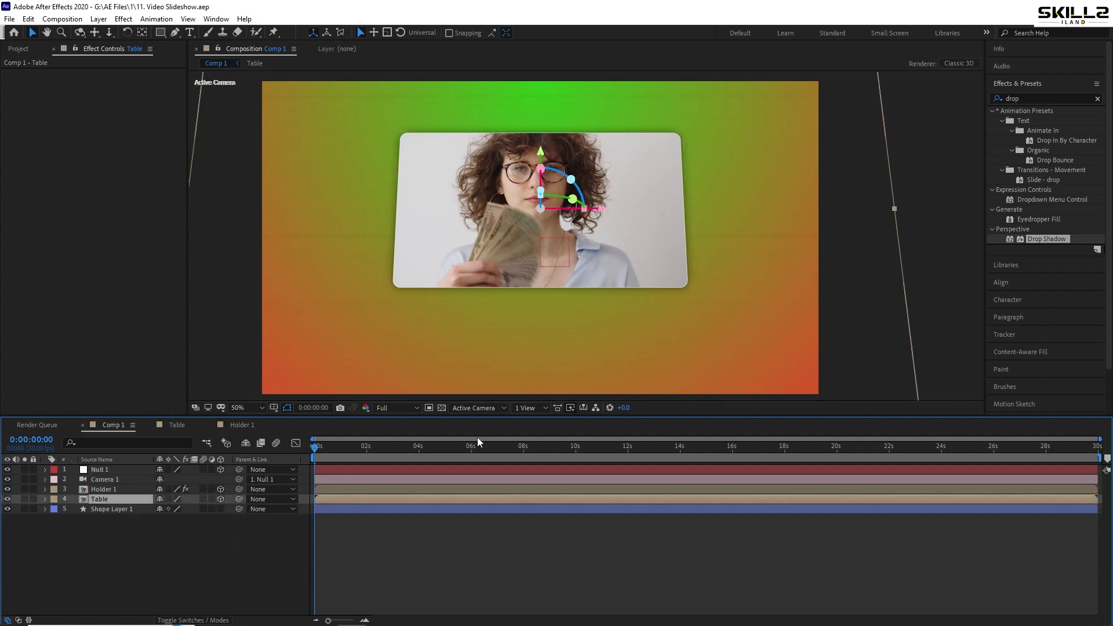
key(p)
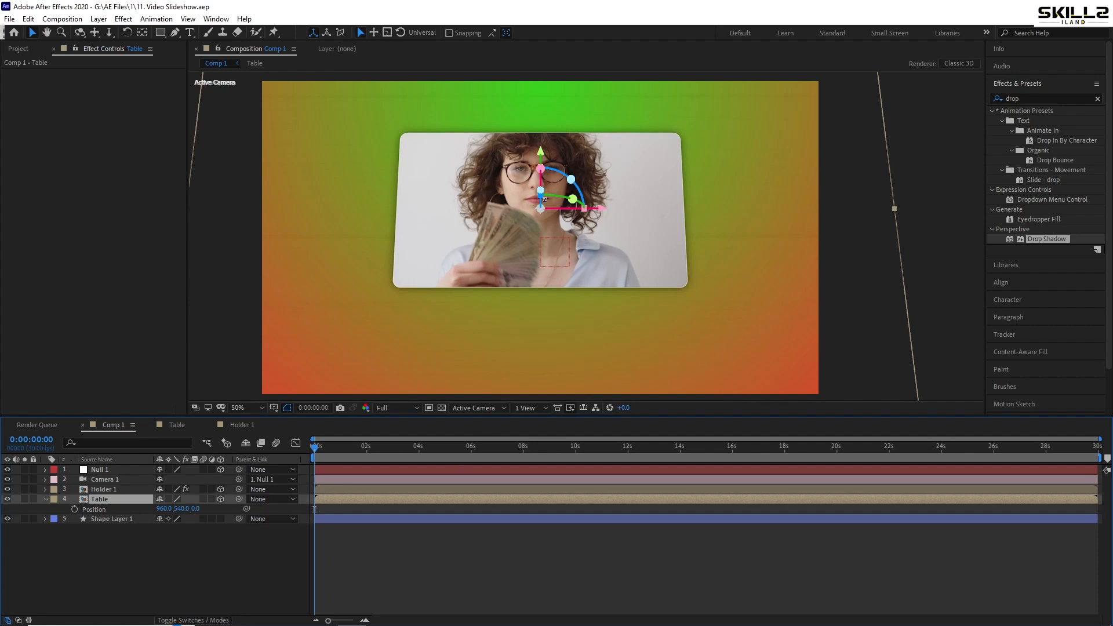
key(y)
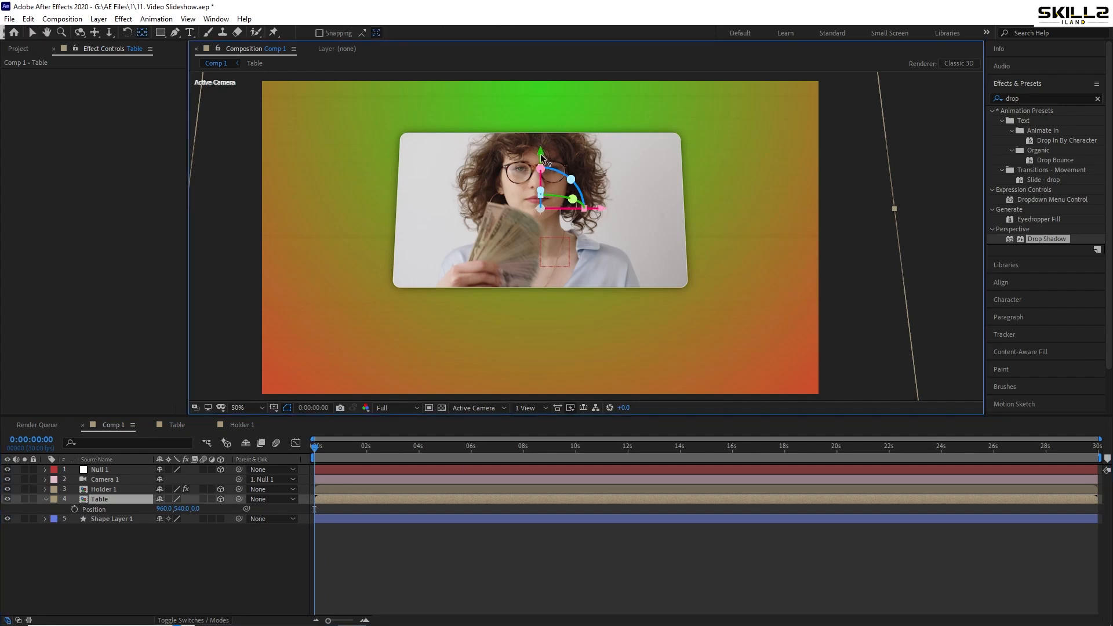
drag(540, 157, 540, 329)
key(ctrl+s)
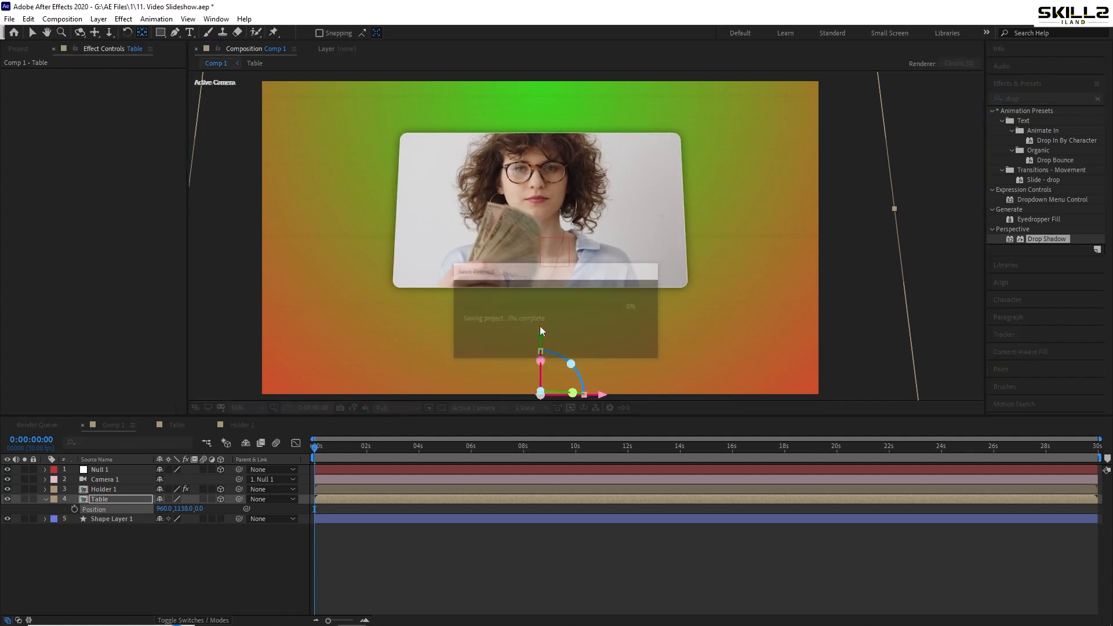
key(r)
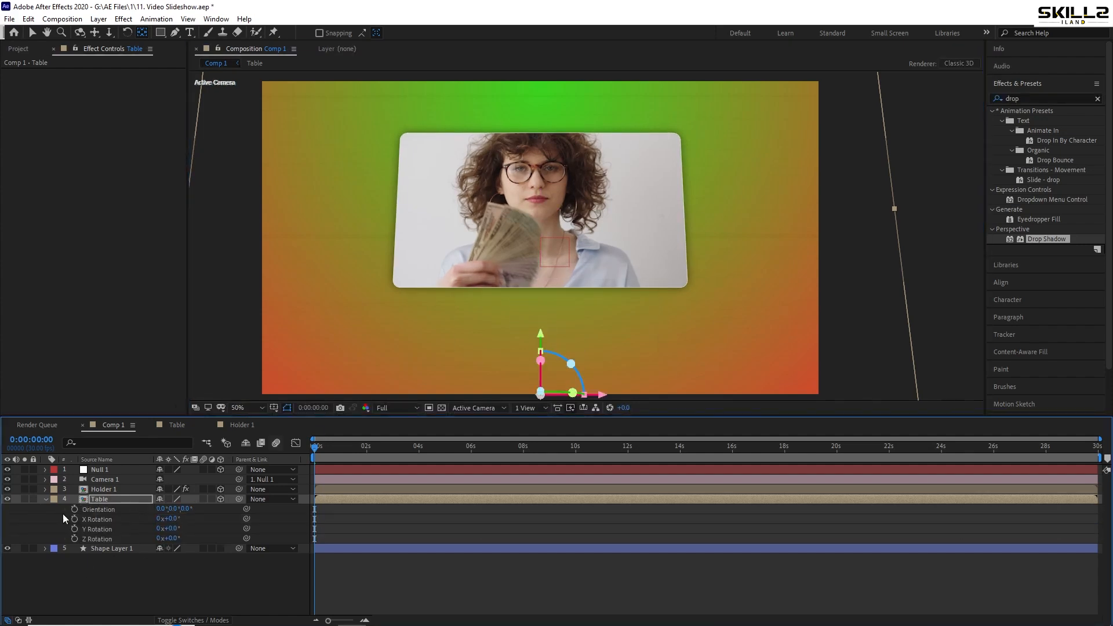
click(99, 499)
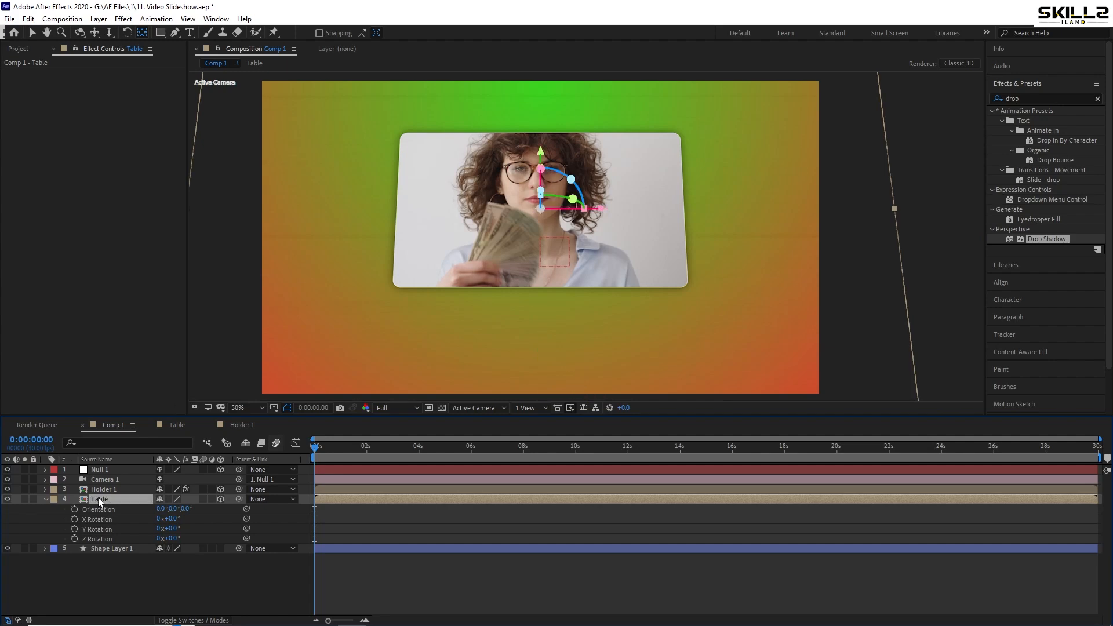
click(46, 499)
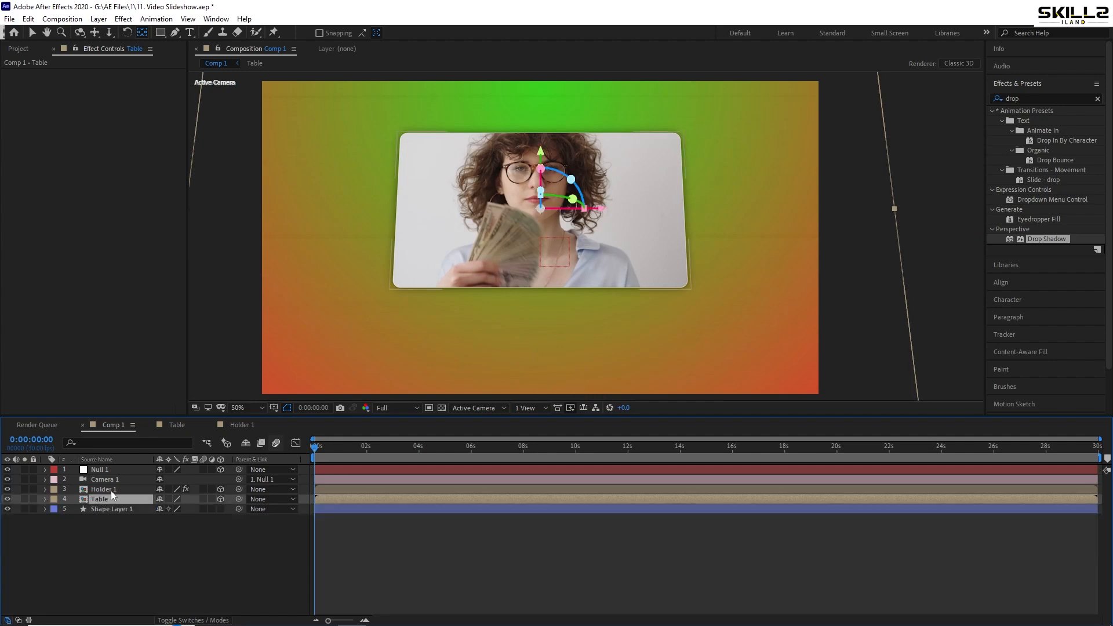
Move Holder 1's anchor point straight down to the lower edge of the frame and save the project
click(110, 490)
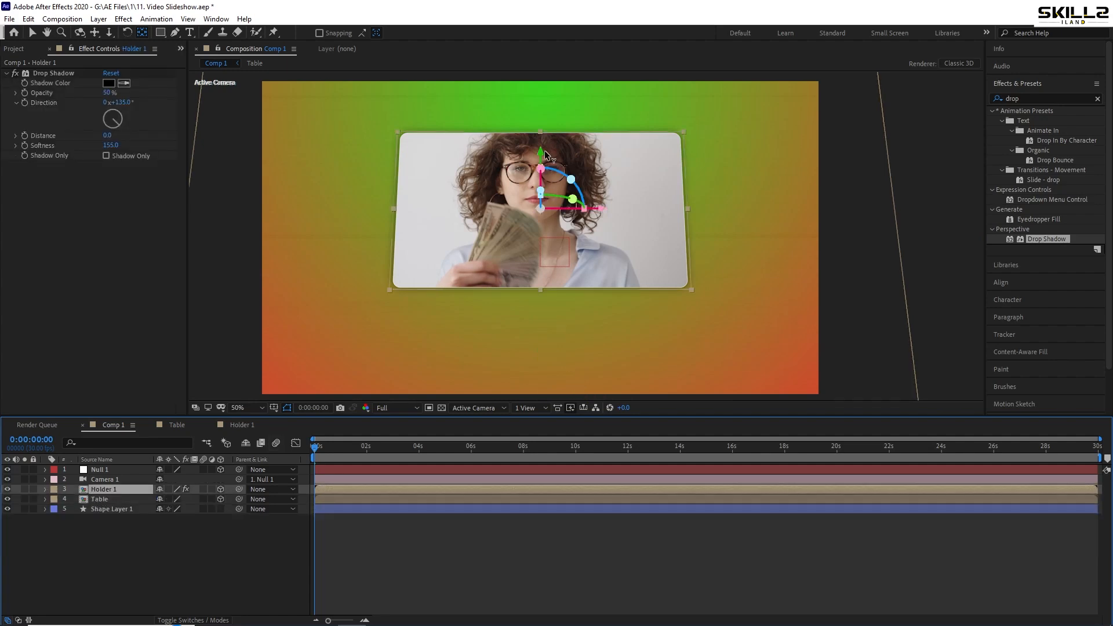
drag(543, 155, 548, 500)
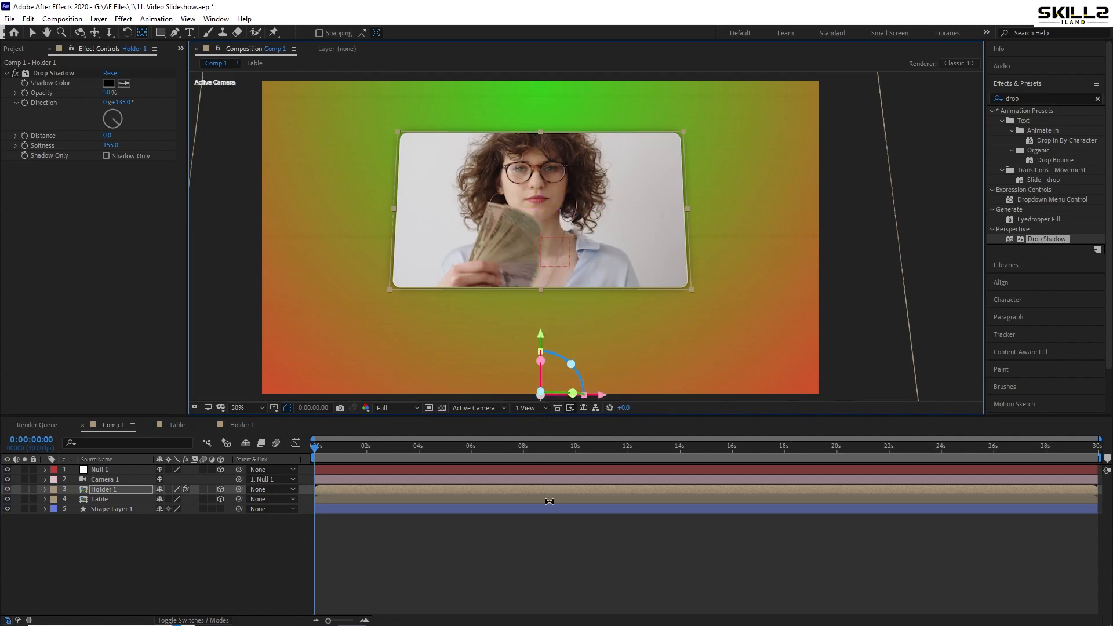
key(ctrl+s)
Test Holder 1's X Rotation around its anchor point and undo the rotation
key(r)
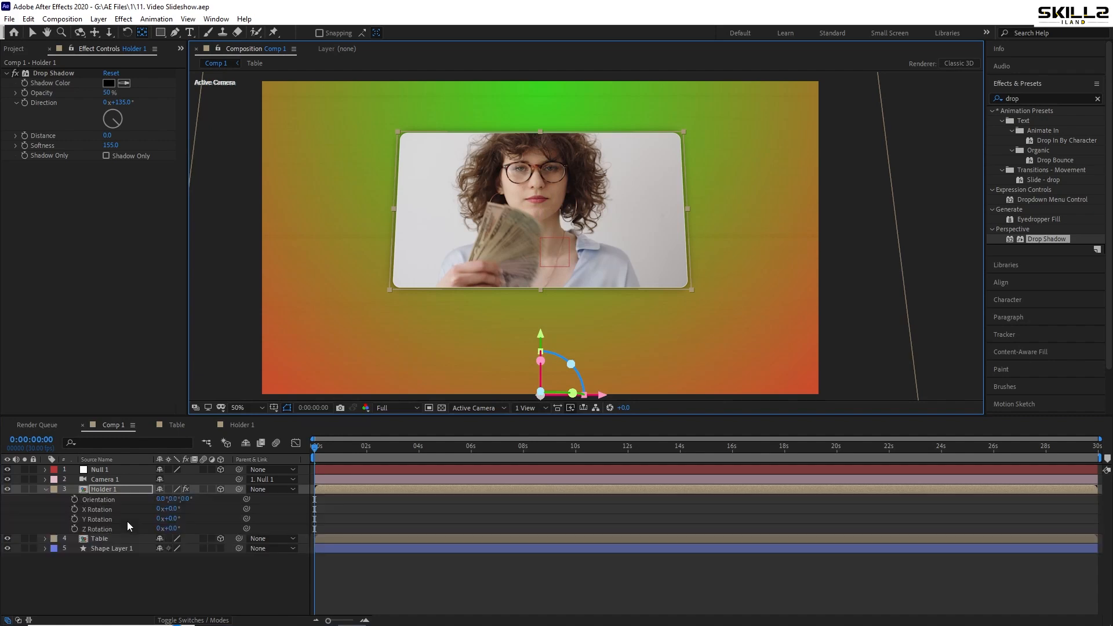
drag(169, 509, 181, 508)
key(ctrl+z)
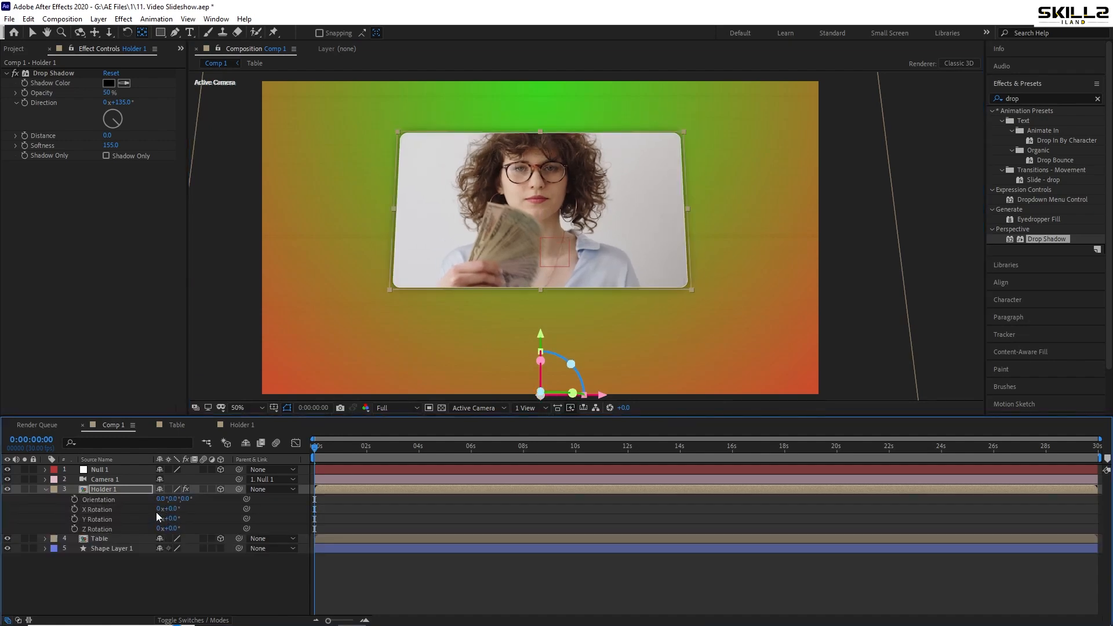
Keyframe Holder 1's X Rotation from 104° at 0:00:00:00 to 0° at 0:00:01:02 and preview the flip-in
click(74, 509)
mouse_move(347, 454)
mouse_down()
mouse_move(333, 455)
mouse_move(342, 460)
mouse_up()
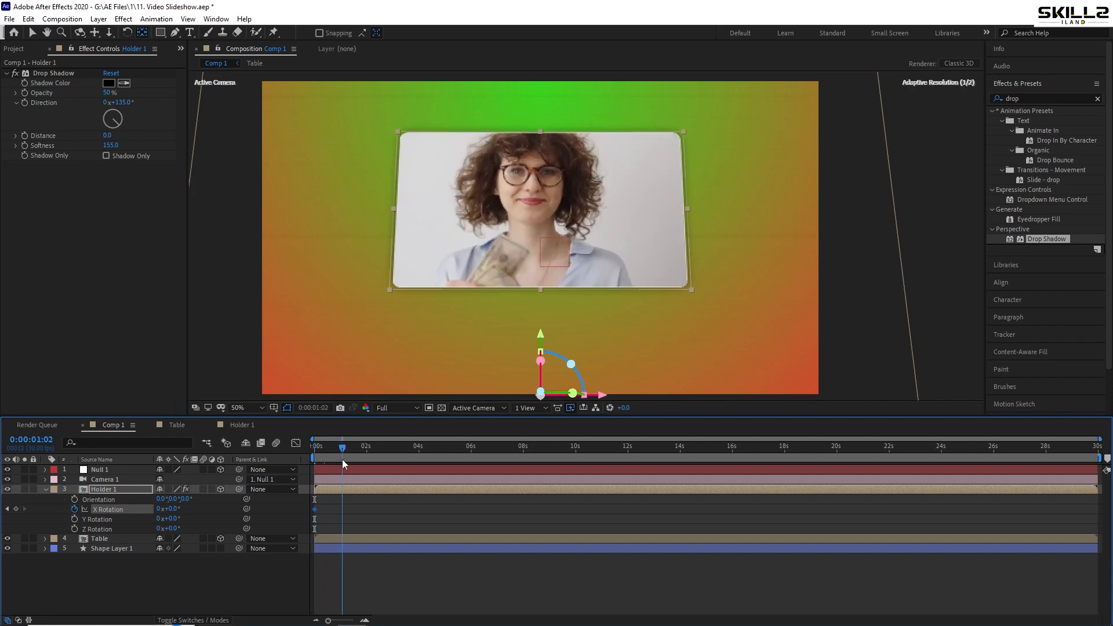
click(6, 509)
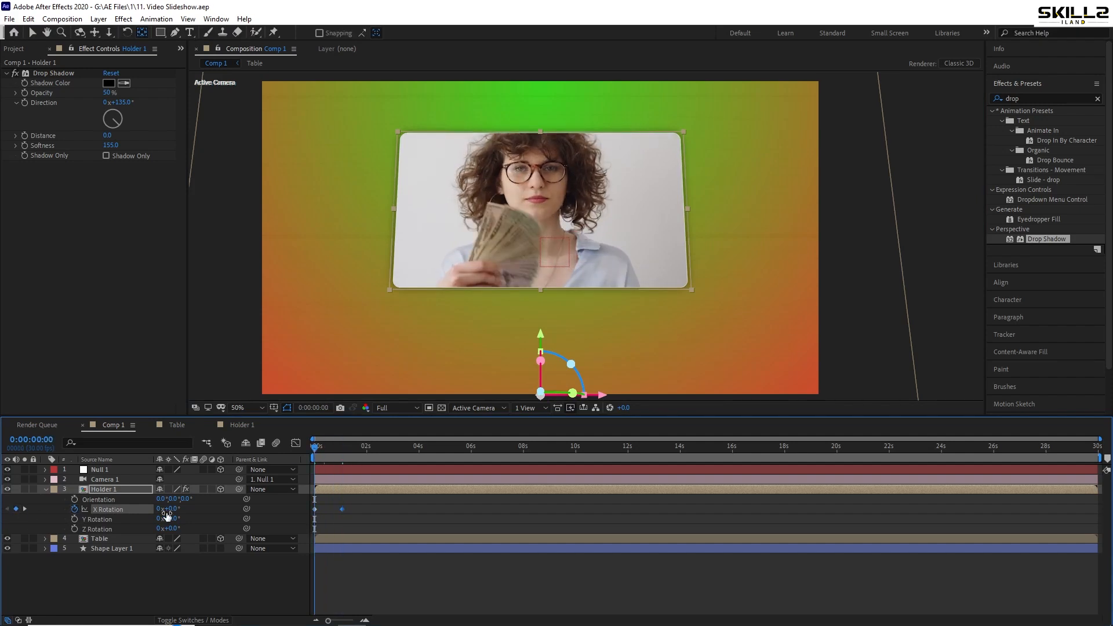
drag(174, 511, 231, 508)
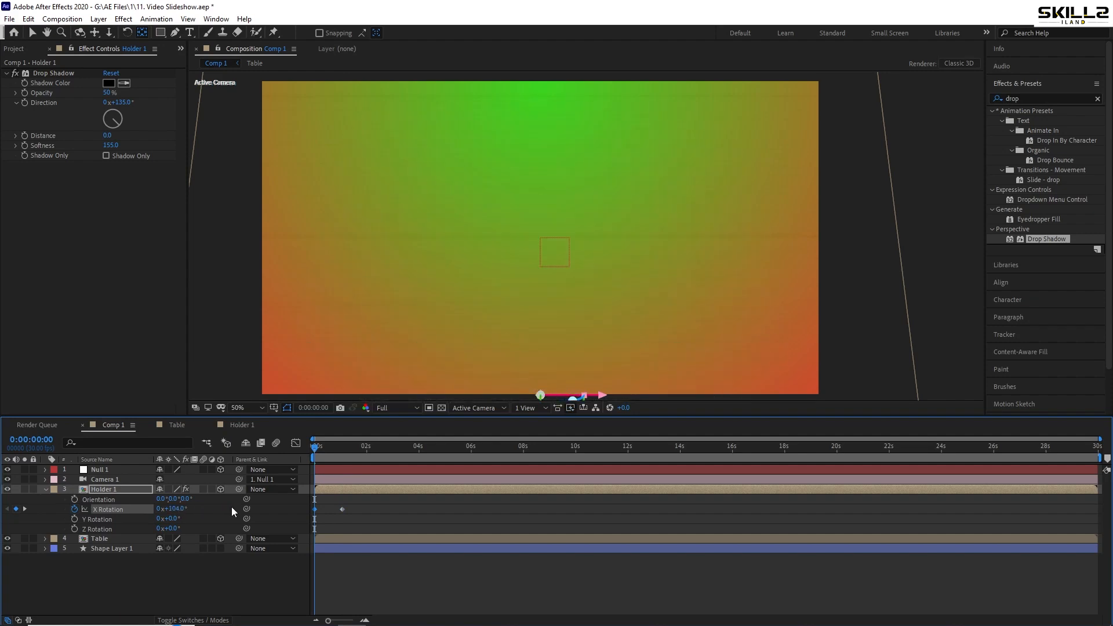
key(space)
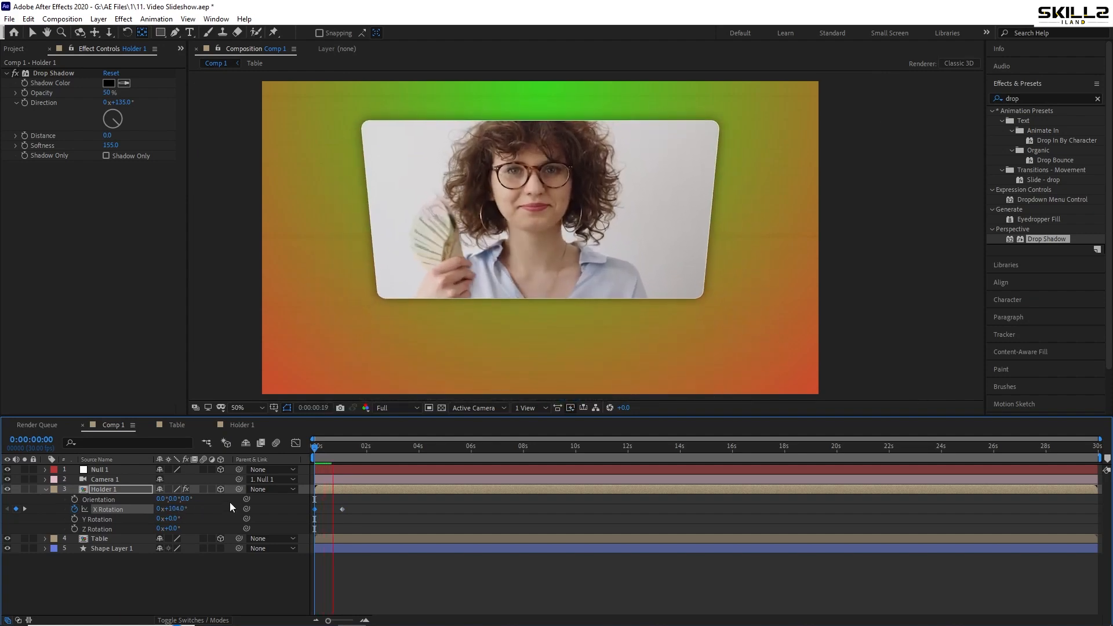
Replay Holder 1's flip-in animation and collapse the layer's properties
key(space)
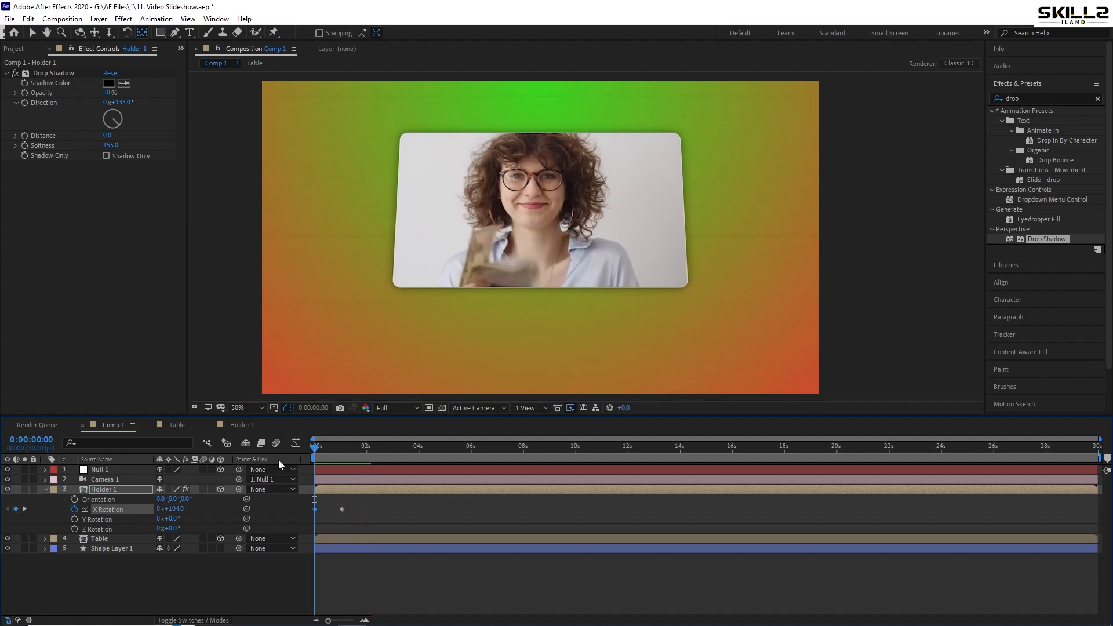
key(space)
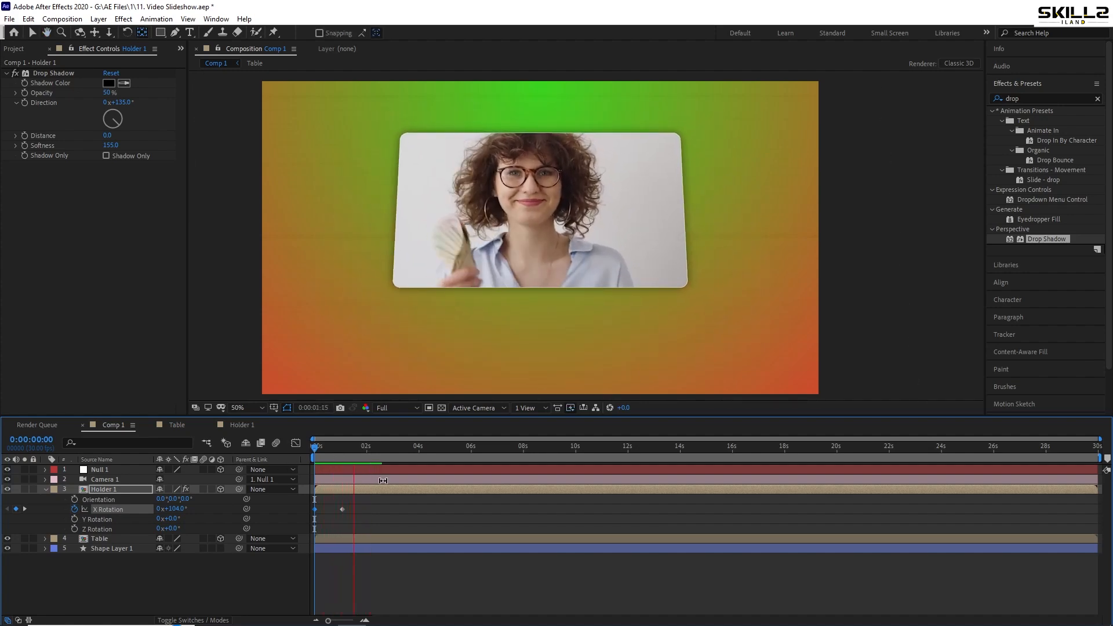
key(space)
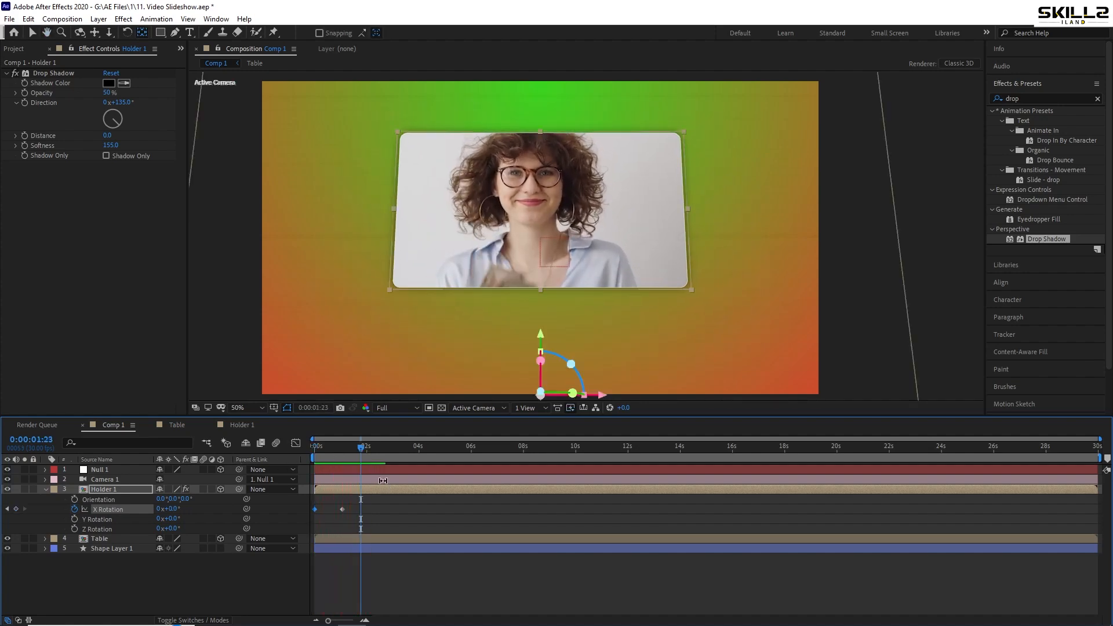
click(47, 490)
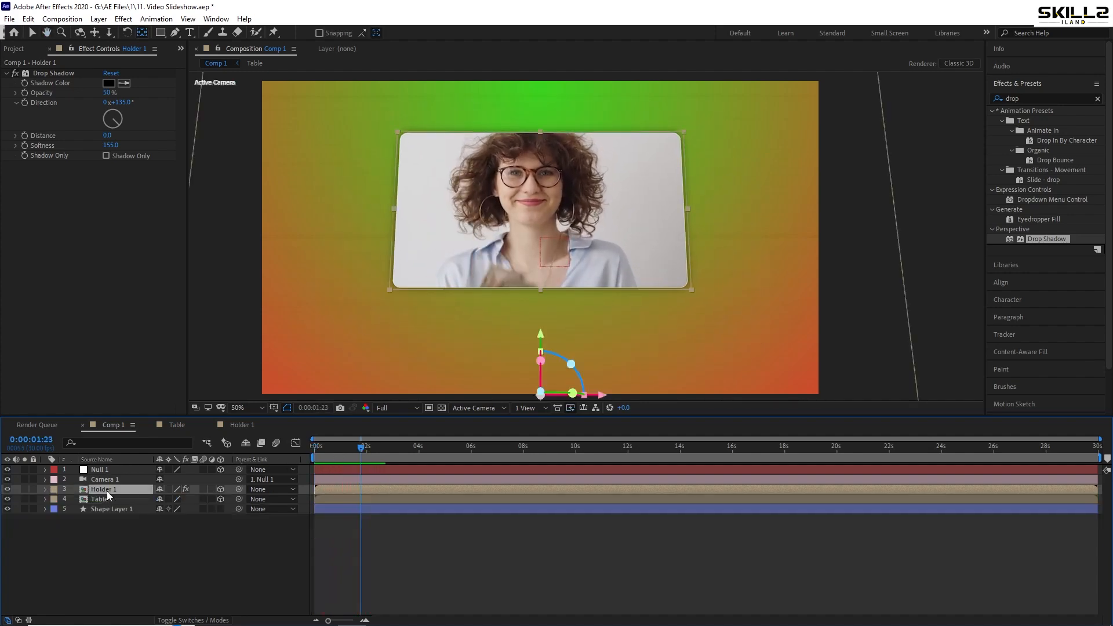
Duplicate Holder 1's Drop Shadow effect and set the copy's direction to 183°, distance to 71 and softness to 109
click(56, 72)
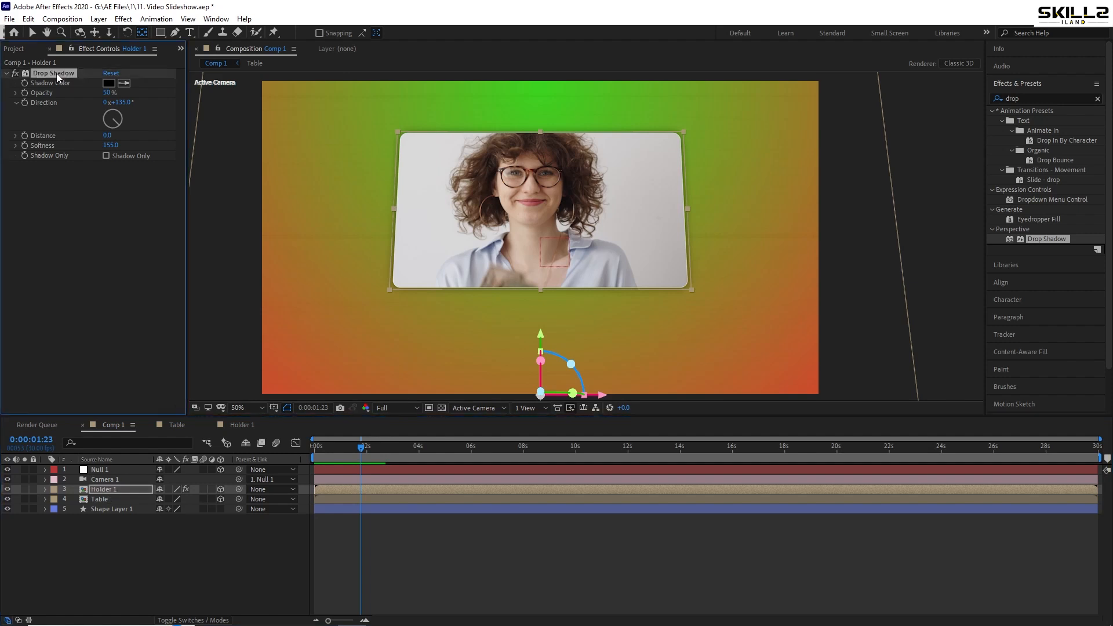
key(ctrl+d)
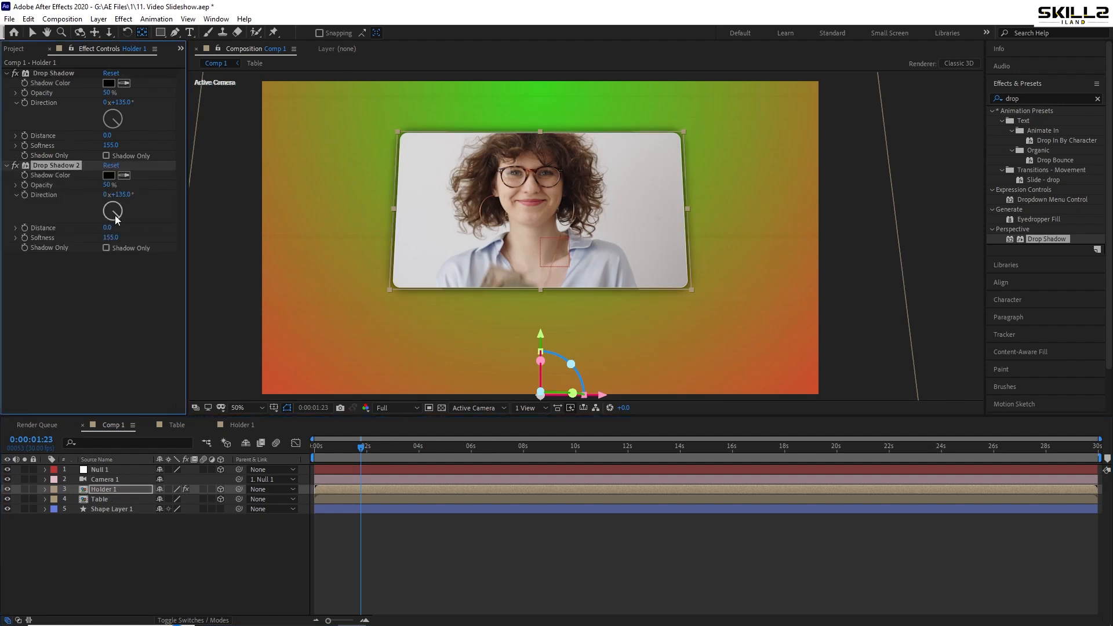
drag(116, 217, 86, 248)
right_click(152, 231)
click(100, 307)
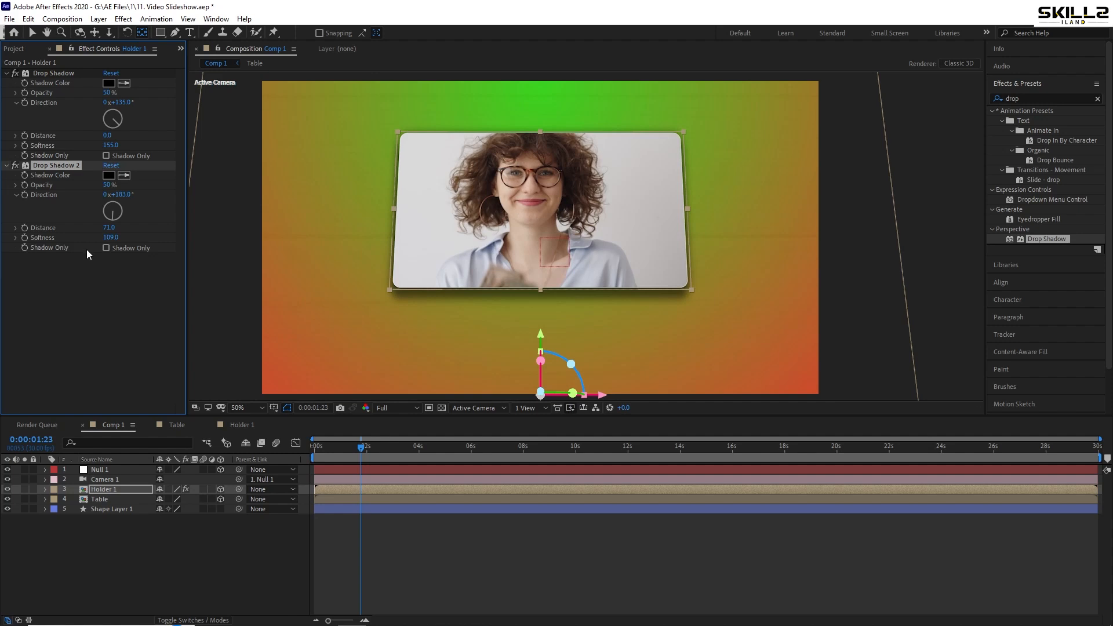
Set the second drop shadow's opacity to 31%, save the project and preview the animation from the start
drag(106, 185, 78, 186)
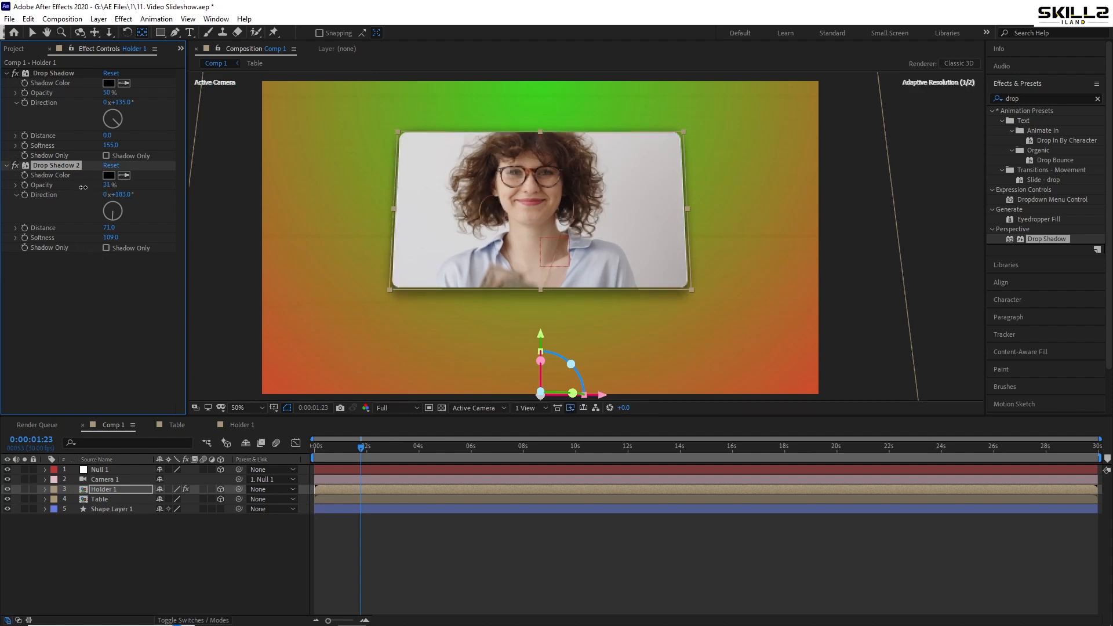
click(377, 580)
key(ctrl+s)
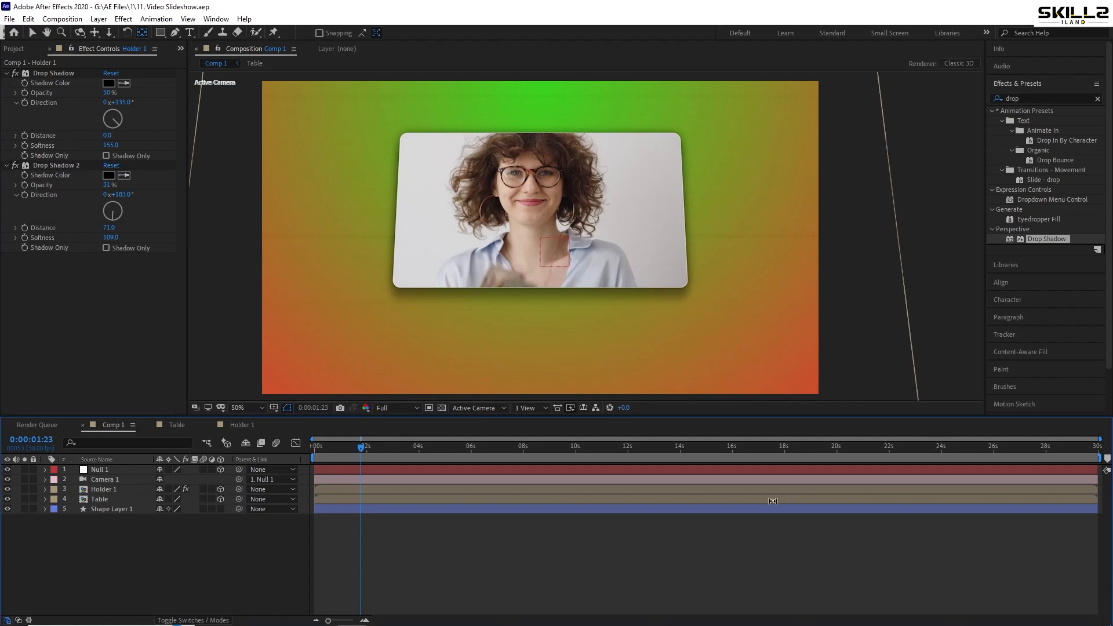
drag(361, 451, 280, 464)
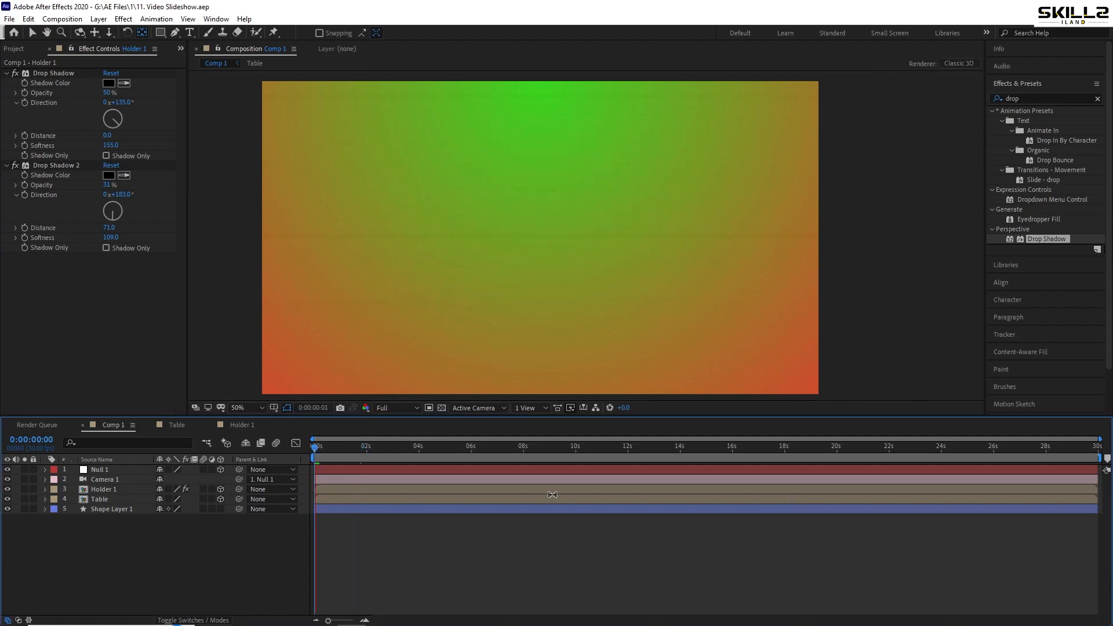
key(space)
Make Shape Layer 1 a 3D layer, scale it up until it fills the frame, and preview the composition
click(71, 511)
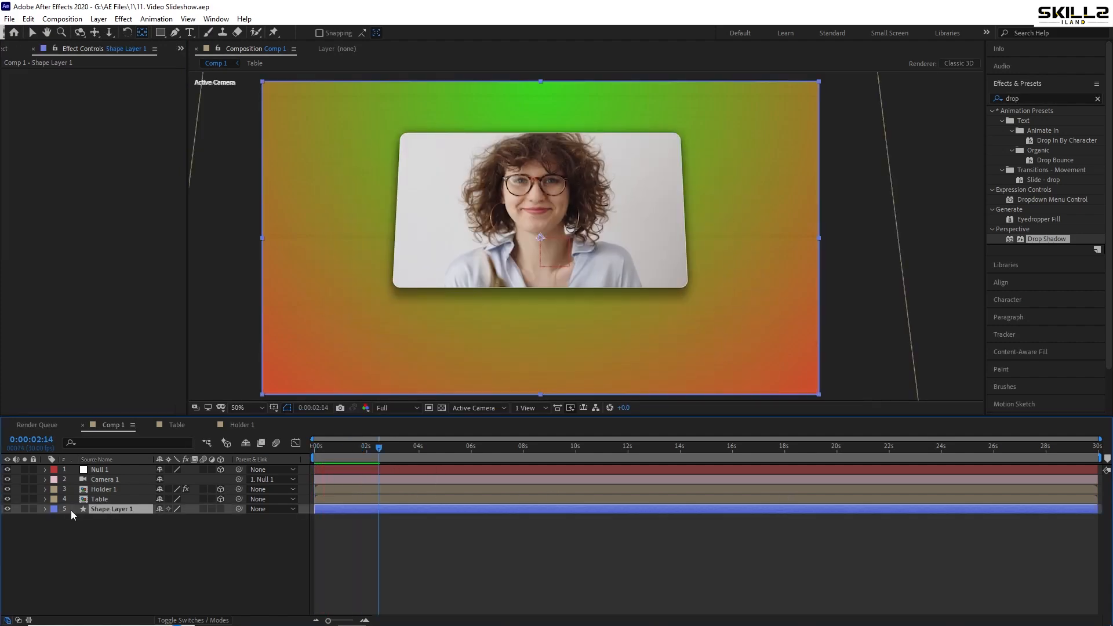
click(220, 510)
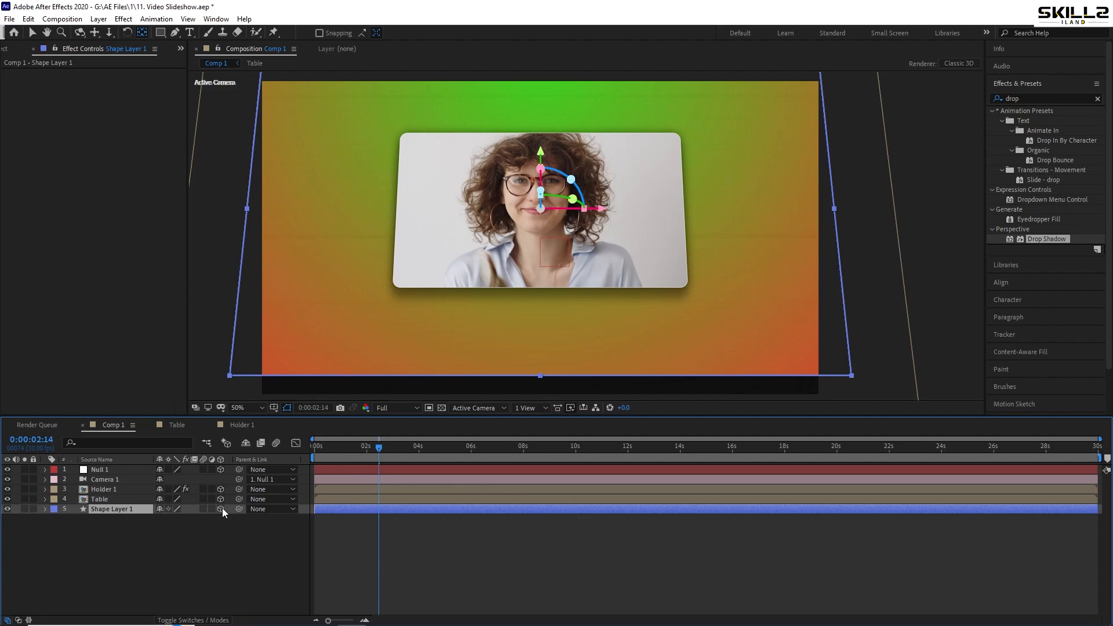
key(s)
drag(174, 519, 208, 526)
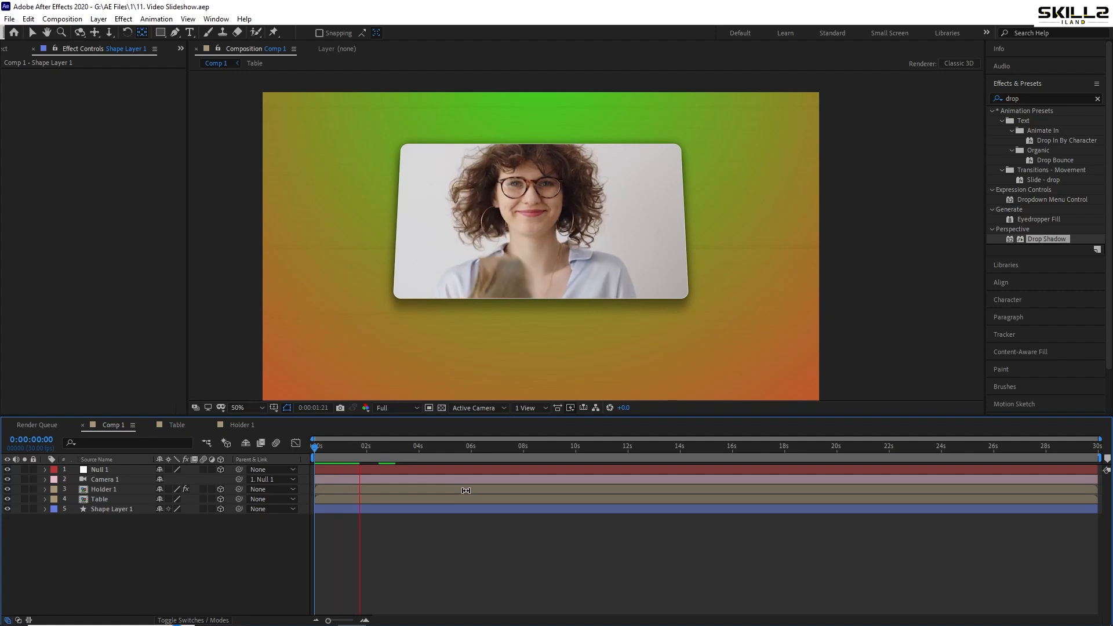
key(space)
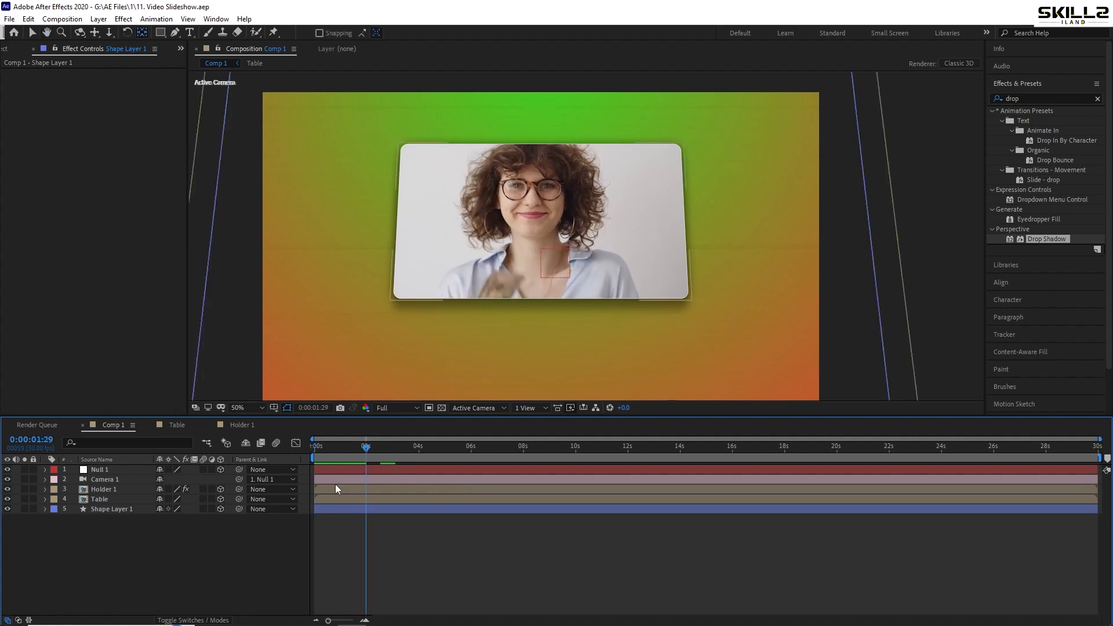
Duplicate the Holder 1 layer at 0:00:01:29
click(335, 489)
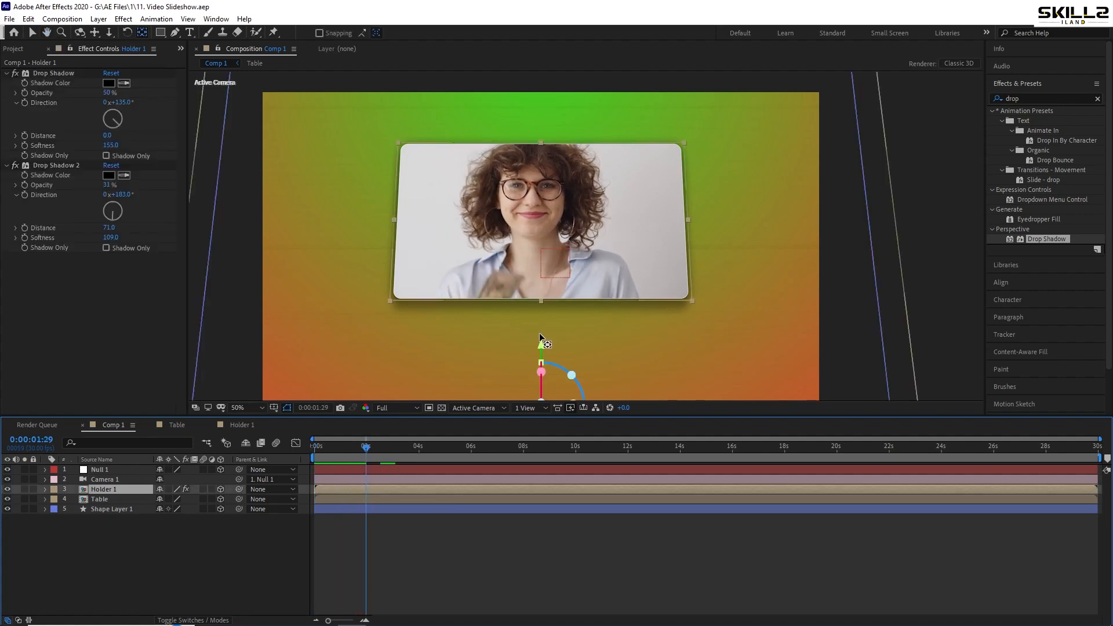
key(comma)
key(period)
key(h)
key(y)
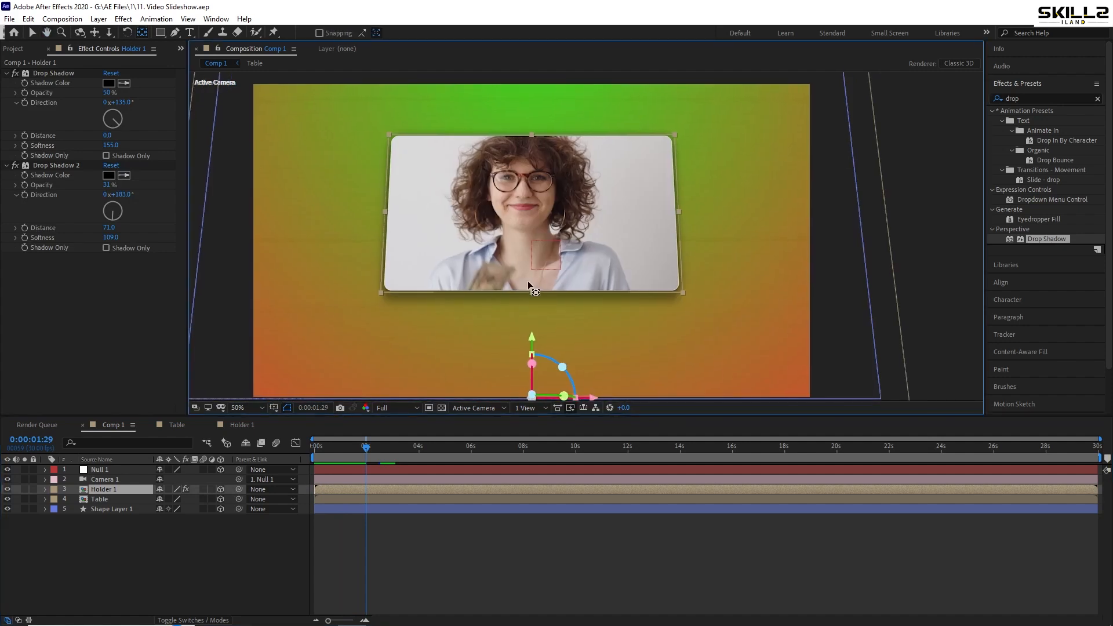
key(p)
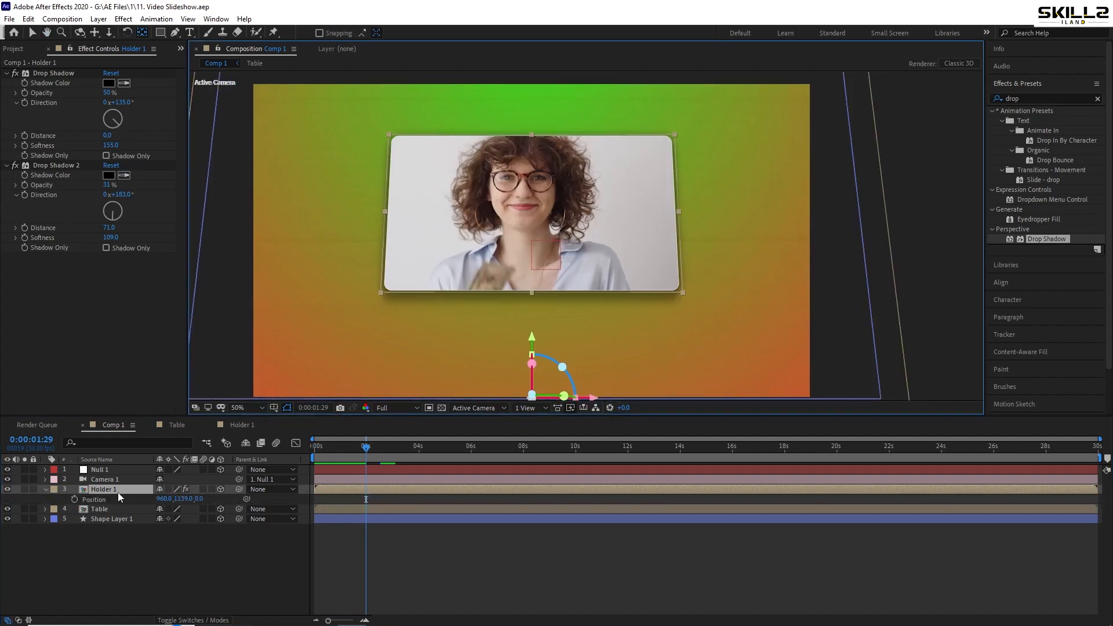
key(ctrl+d)
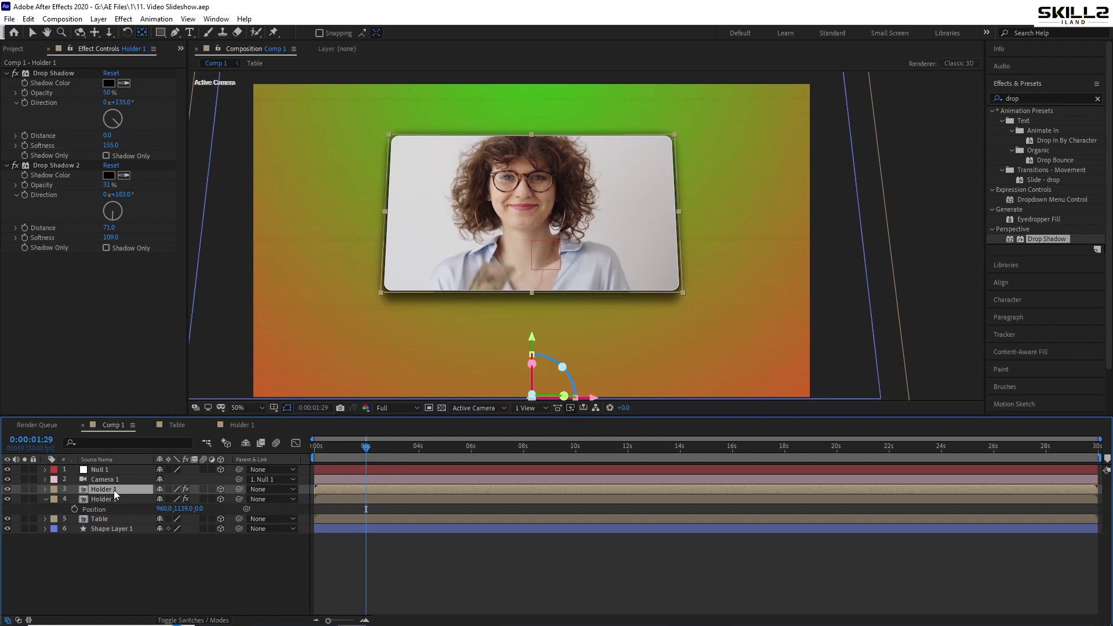
Tilt the lower Holder 1 layer to a Z Rotation of about -12°
click(112, 500)
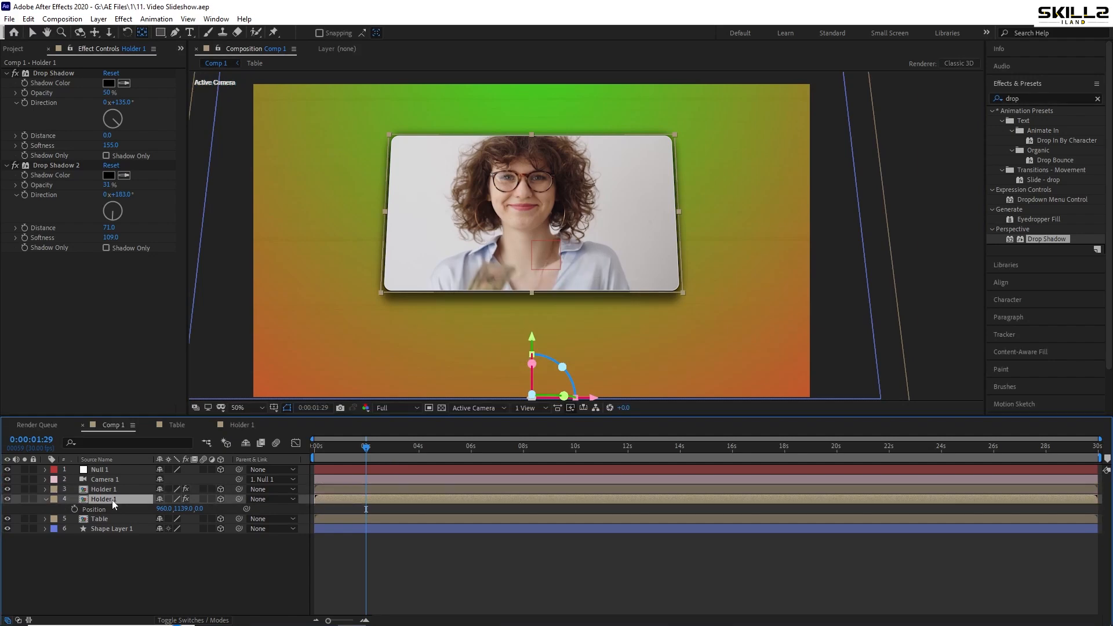
click(185, 509)
key(Escape)
key(p)
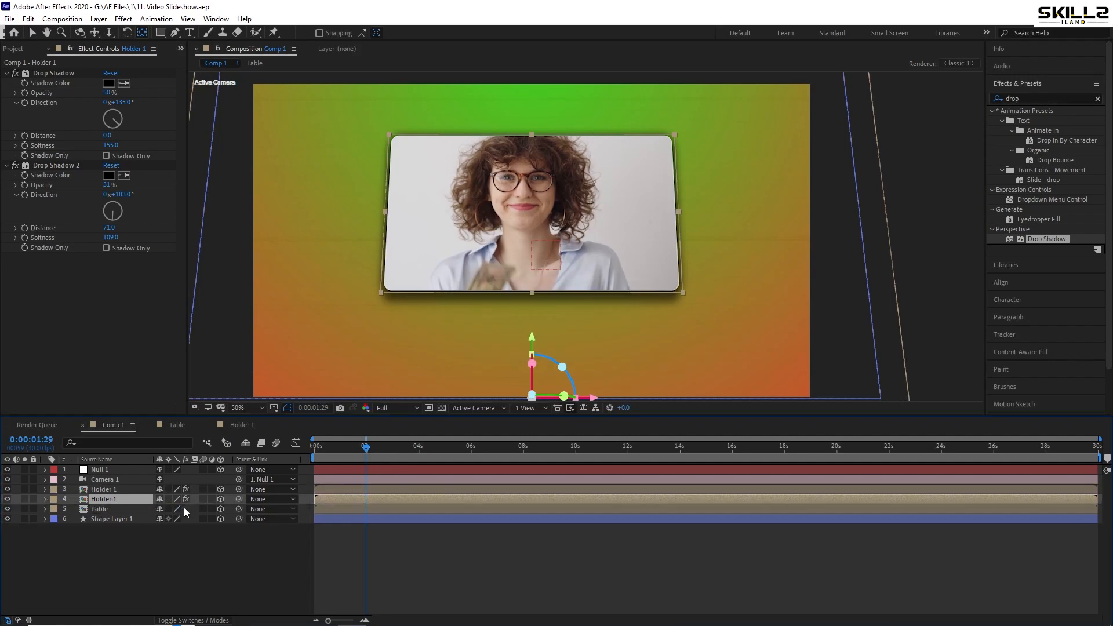
key(r)
drag(174, 539, 178, 539)
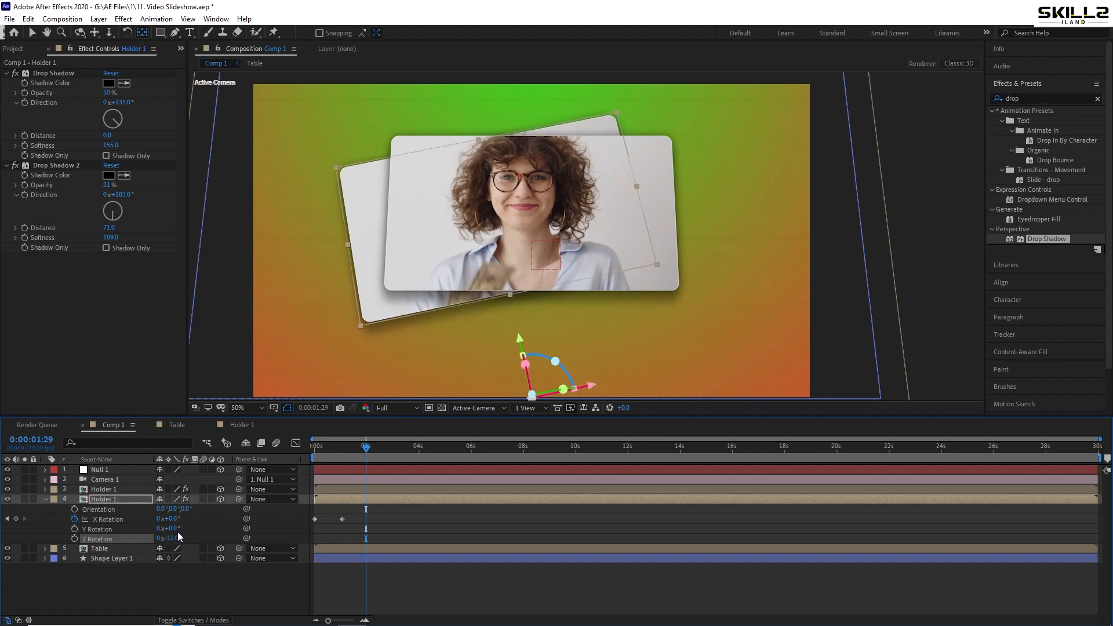
Shift the lower Holder 1 layer sideways to an X position of 800 and save the project
key(p)
drag(169, 511, 85, 521)
key(ctrl+s)
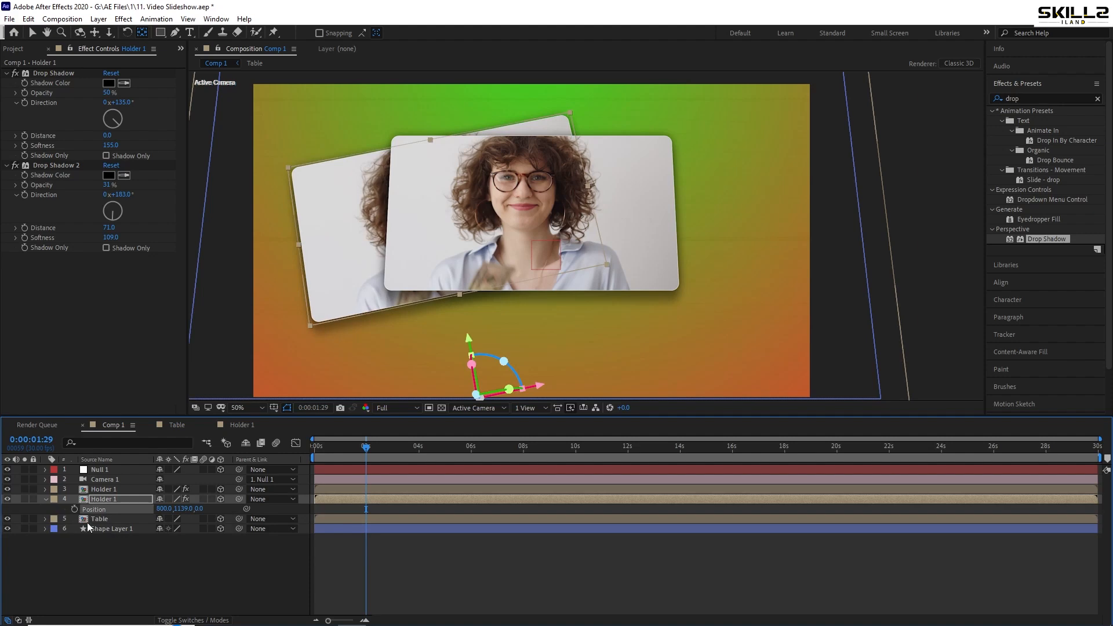
Set the upper Holder 1 layer's Z position to -5 and save the project
click(110, 490)
key(p)
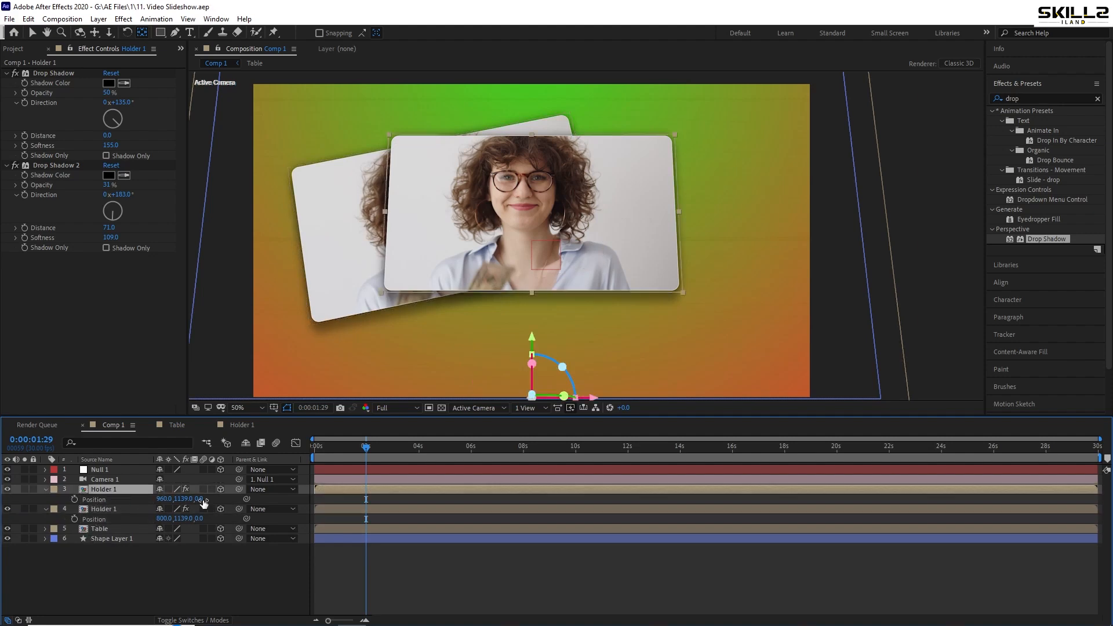
mouse_move(200, 501)
mouse_down()
mouse_move(395, 496)
mouse_move(195, 502)
mouse_up()
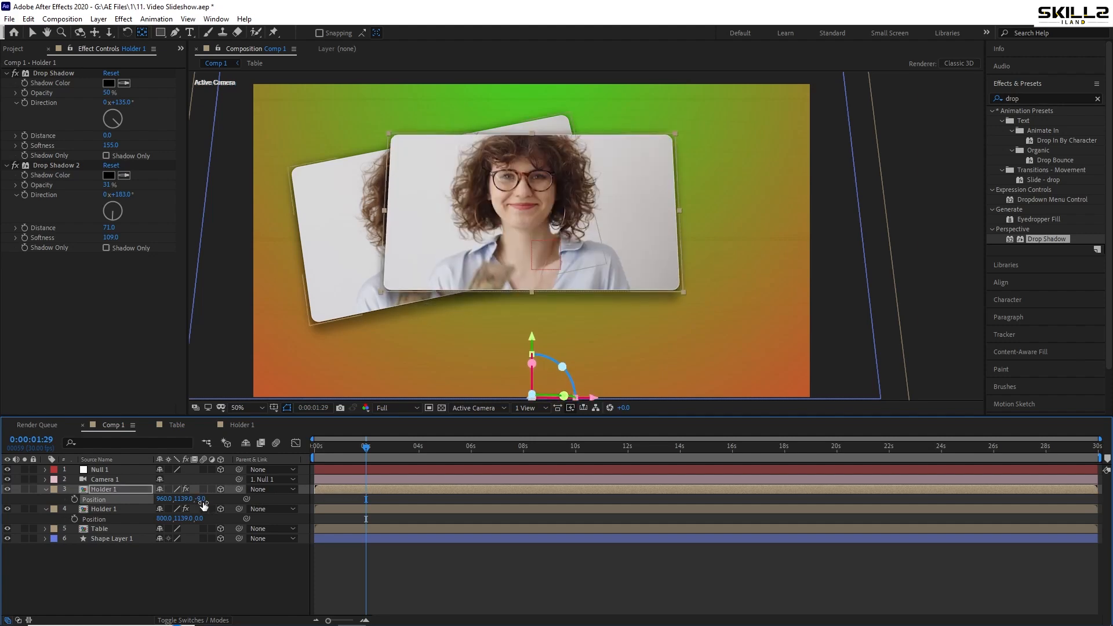
click(201, 502)
text(-5)
key(Return)
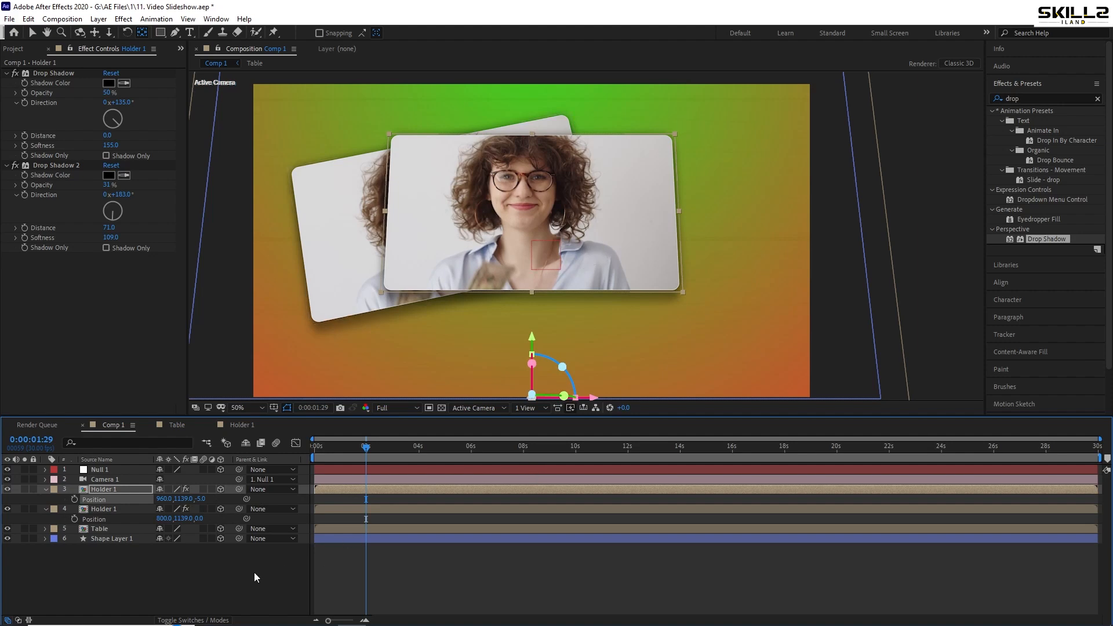
key(ctrl+s)
Set the upper Holder 1 layer's Z Rotation to 17.1° and save the project
click(96, 488)
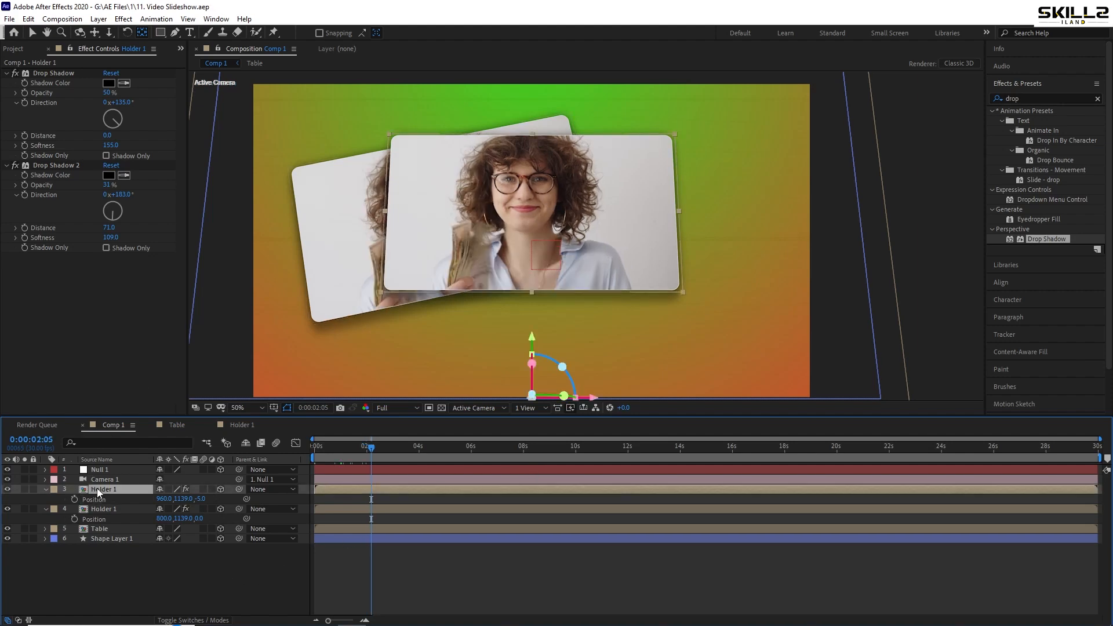
key(r)
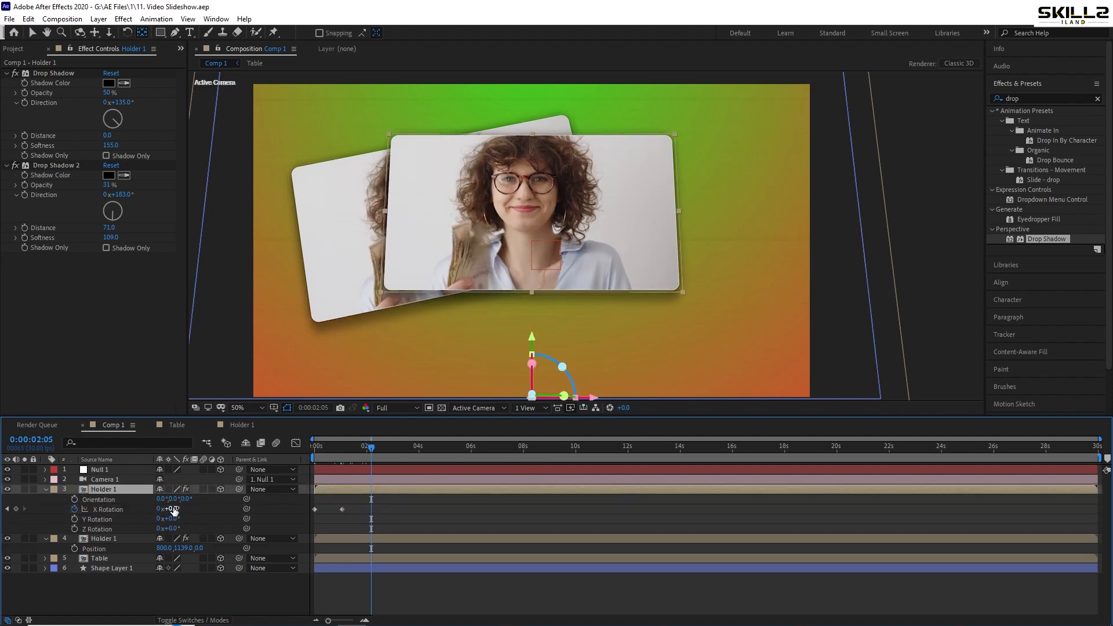
drag(175, 518, 259, 518)
key(ctrl+z)
key(ctrl+s)
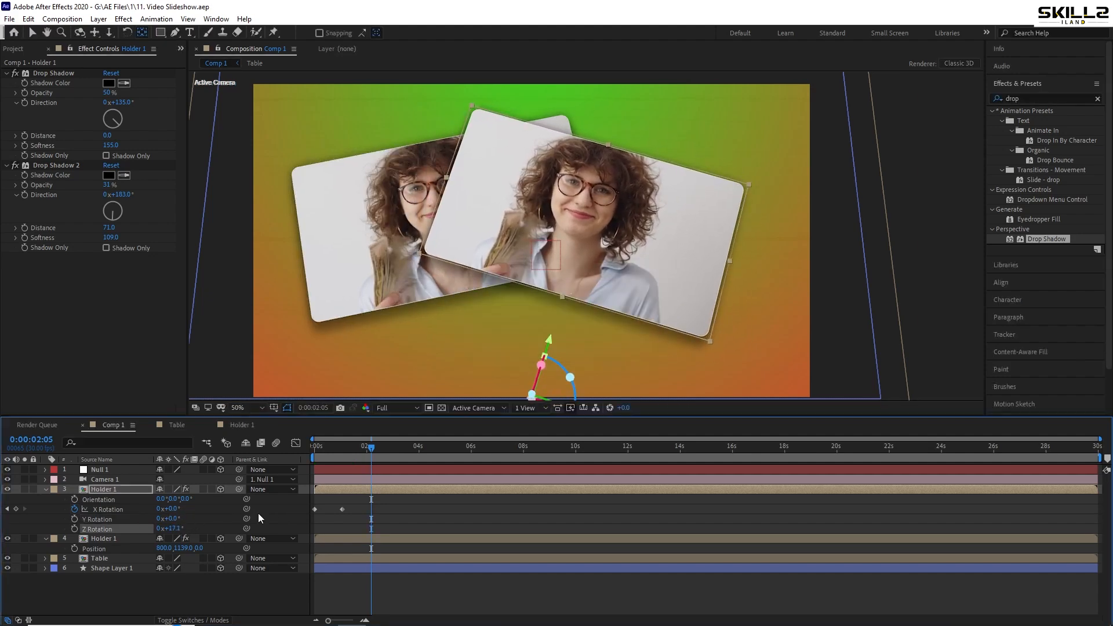
click(45, 489)
Duplicate the upper Holder 1 layer and give the copy a Z position of -10 and a Z Rotation of 1.1°
click(104, 490)
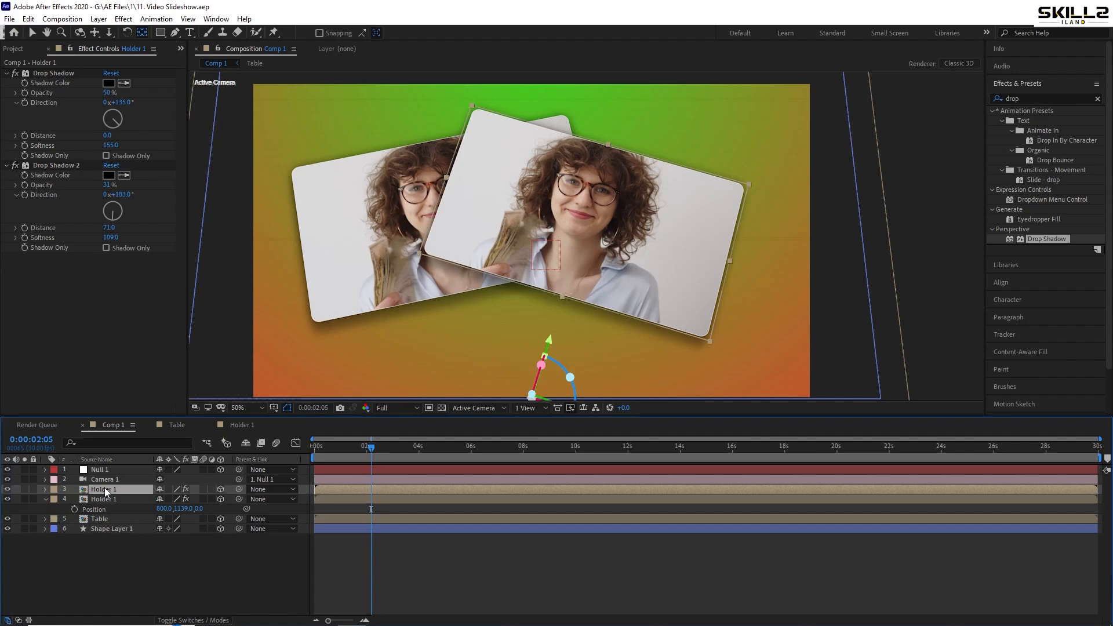
key(ctrl+d)
key(p)
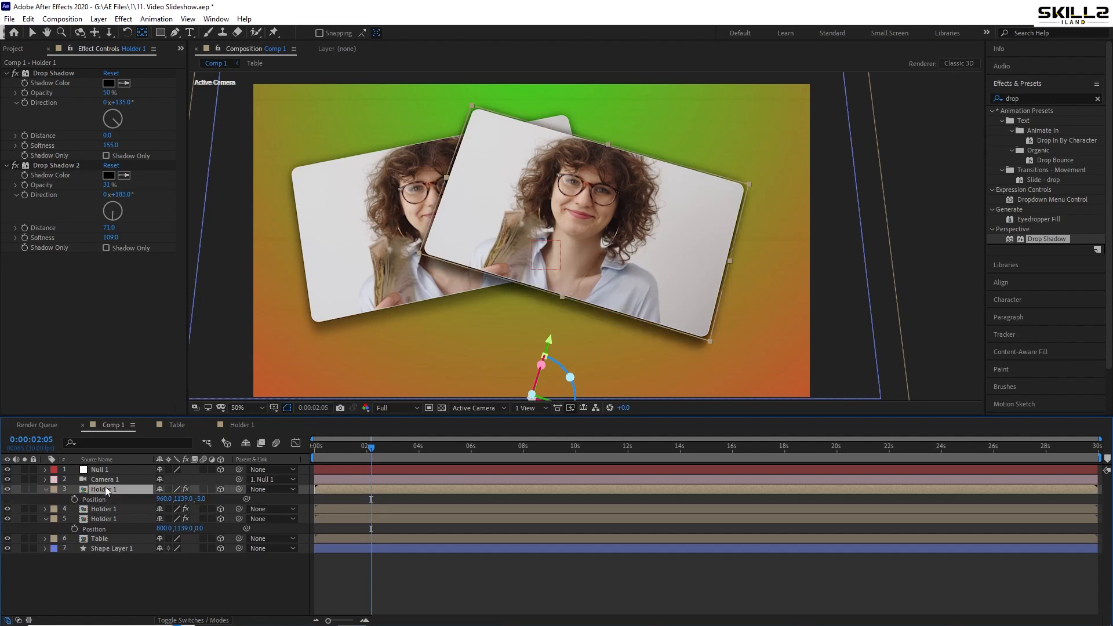
click(198, 500)
text(-10)
key(Return)
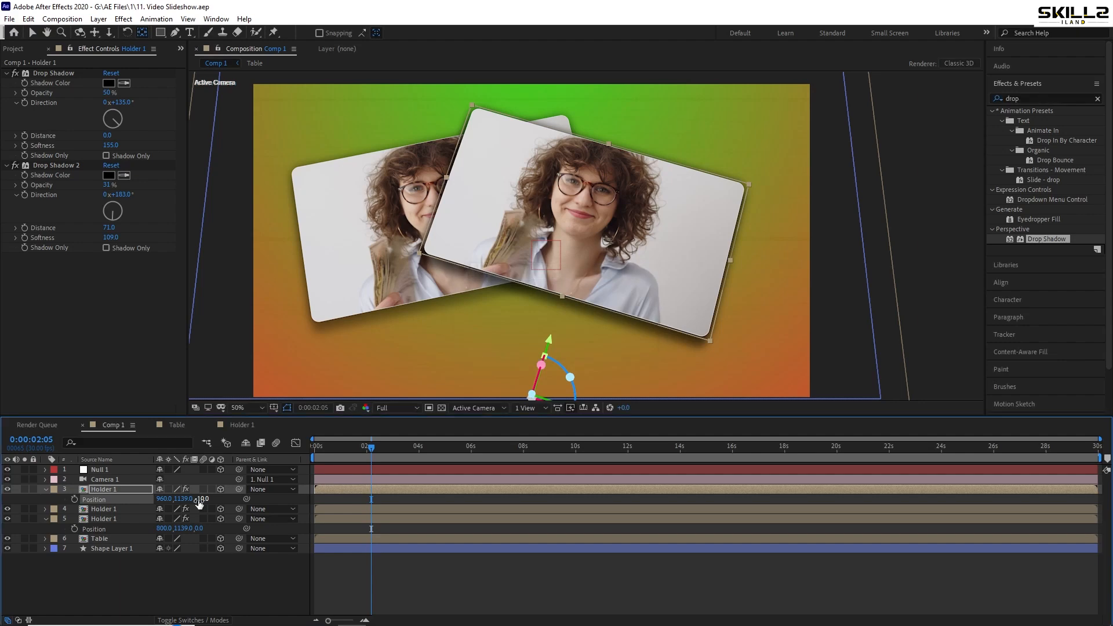
key(r)
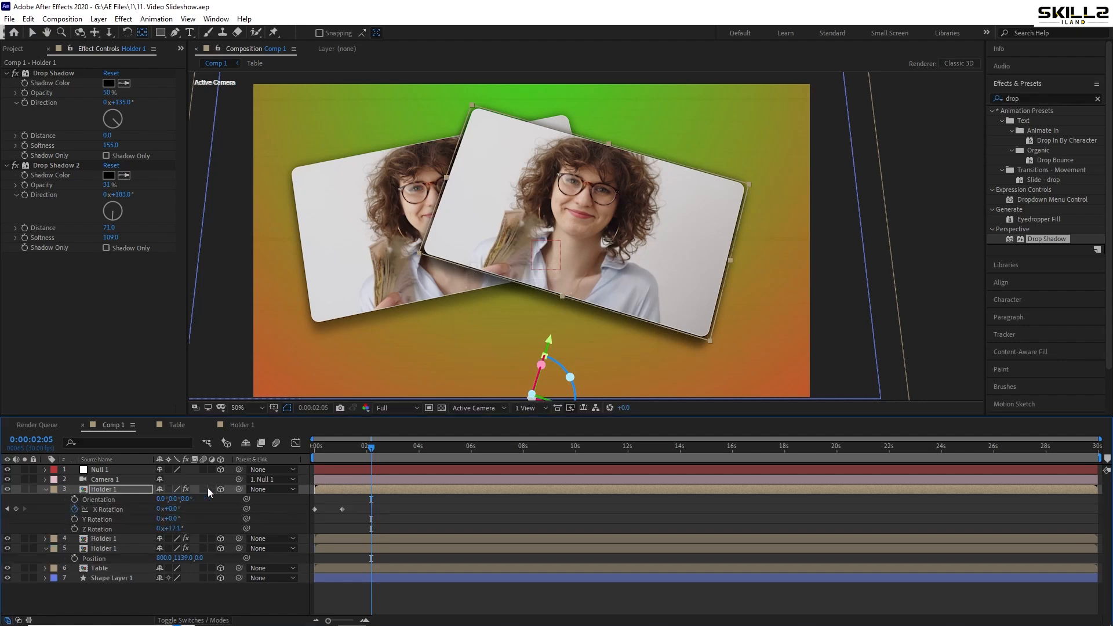
drag(170, 529, 174, 531)
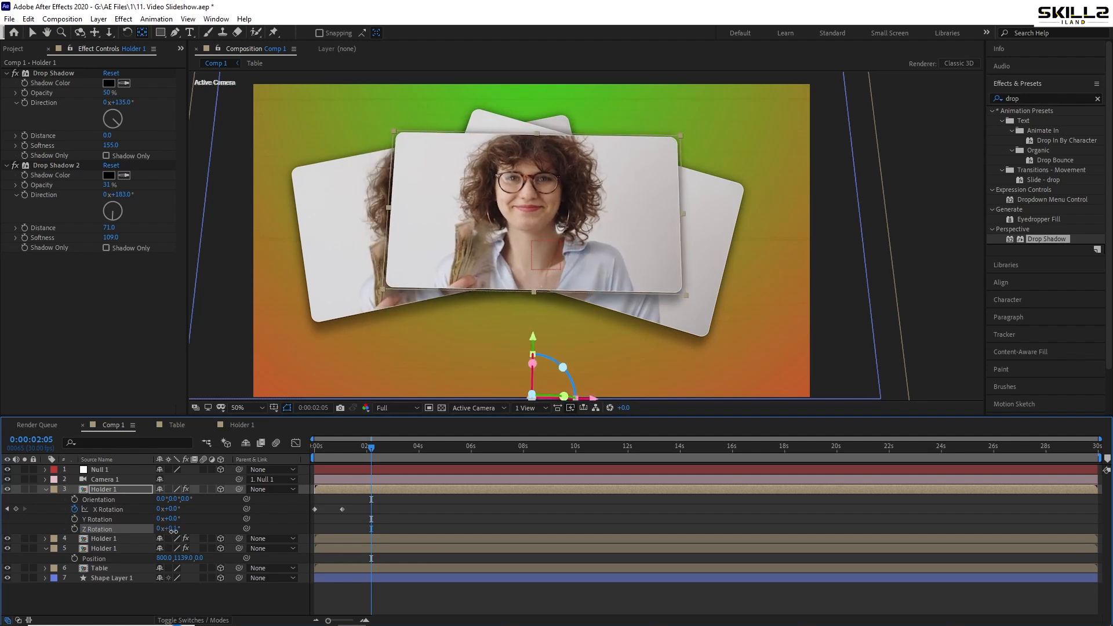
Duplicate the topmost Holder 1 layer, save the project, and set the copy's Z position to -15
key(ctrl+d)
key(ctrl+s)
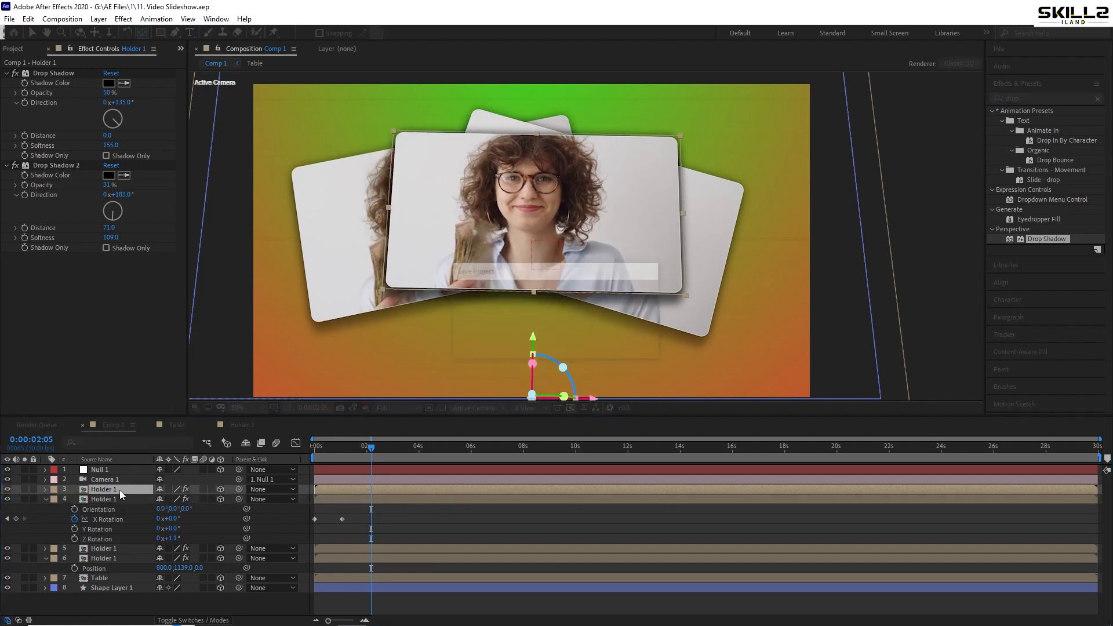
key(p)
click(204, 498)
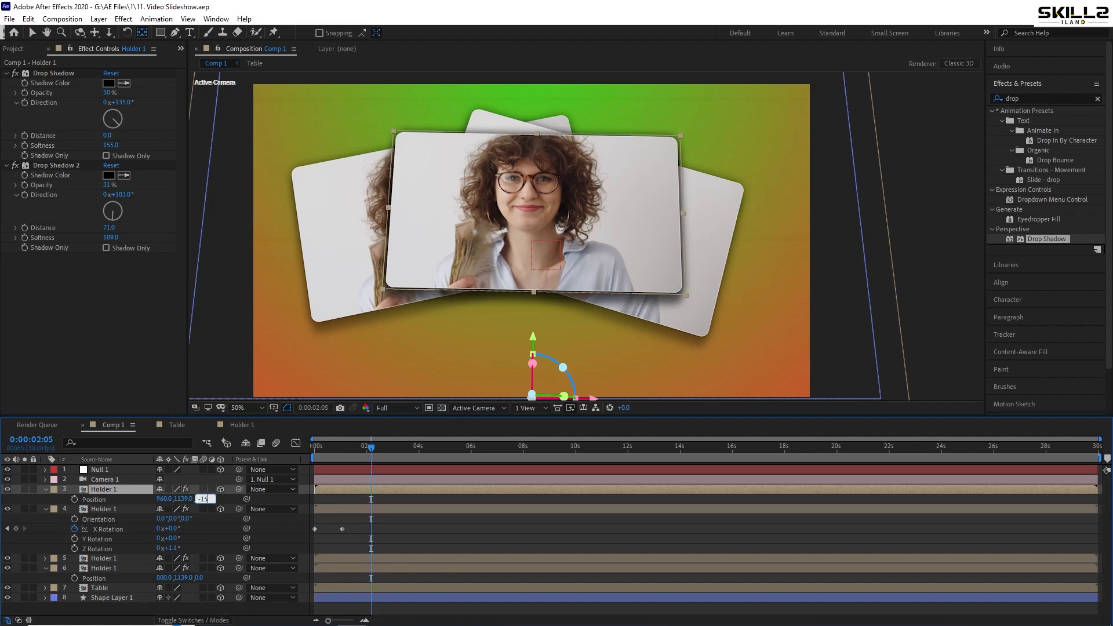
text(-15)
key(Return)
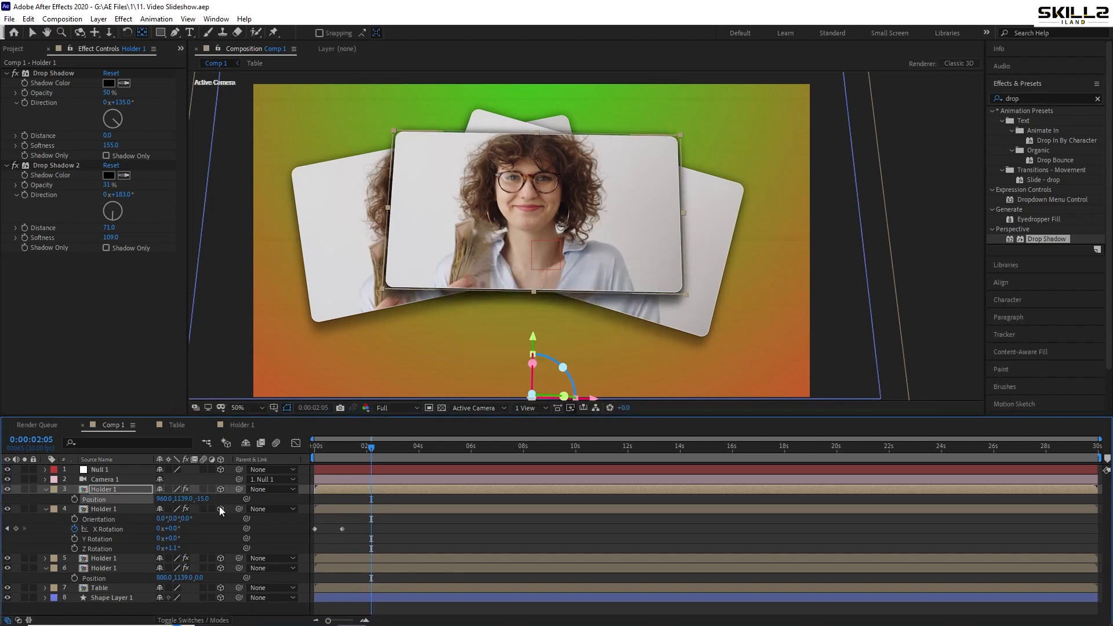
Set the topmost Holder 1 layer's Z Rotation to -13.1° and save the project
key(r)
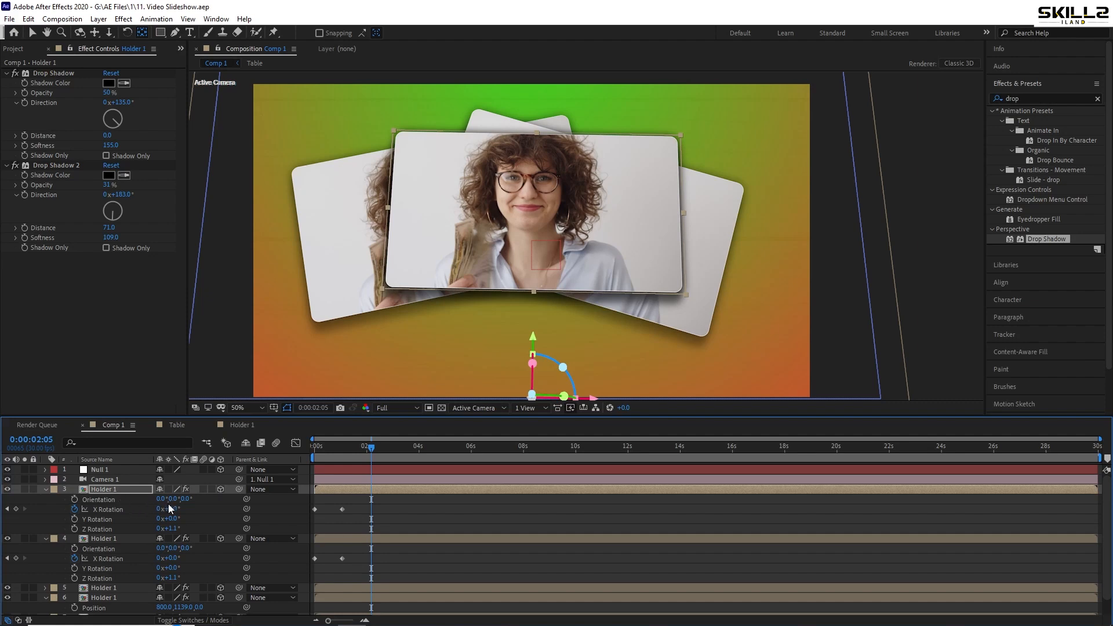
drag(174, 519, 134, 534)
key(ctrl+z)
key(ctrl+s)
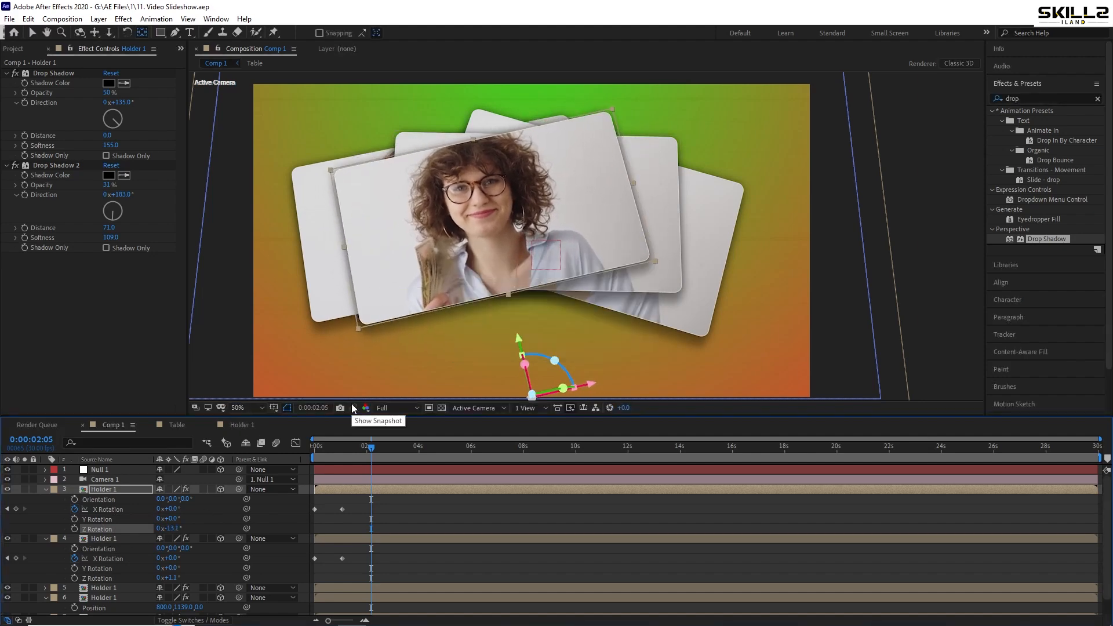
Move the topmost Holder 1 layer down to a Y position of 1201.2 and save the project
key(p)
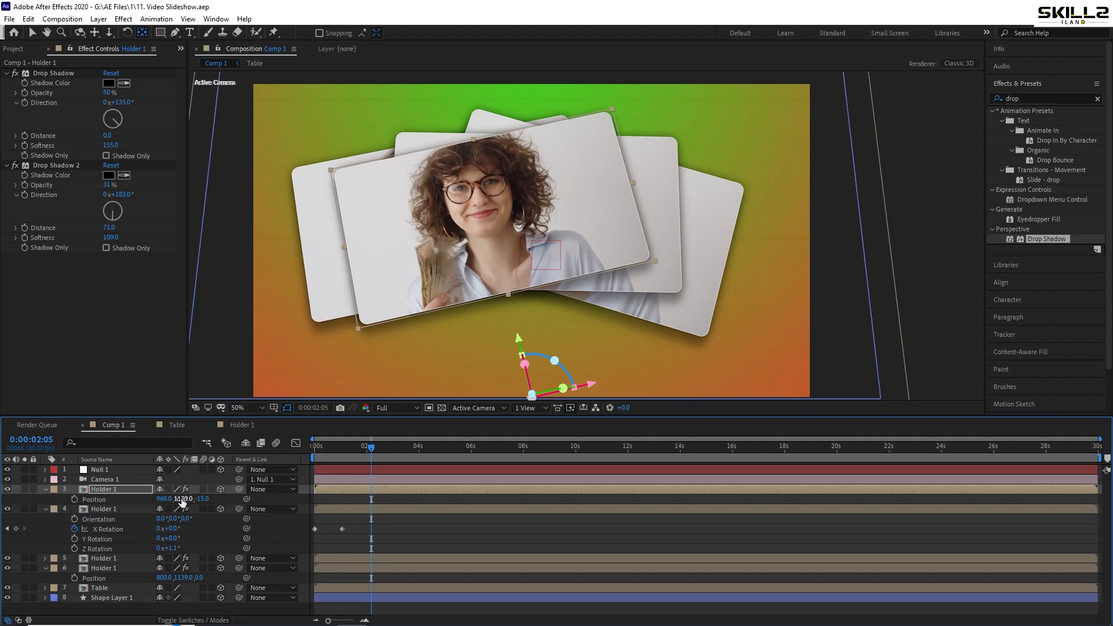
drag(201, 499, 523, 438)
key(ctrl+s)
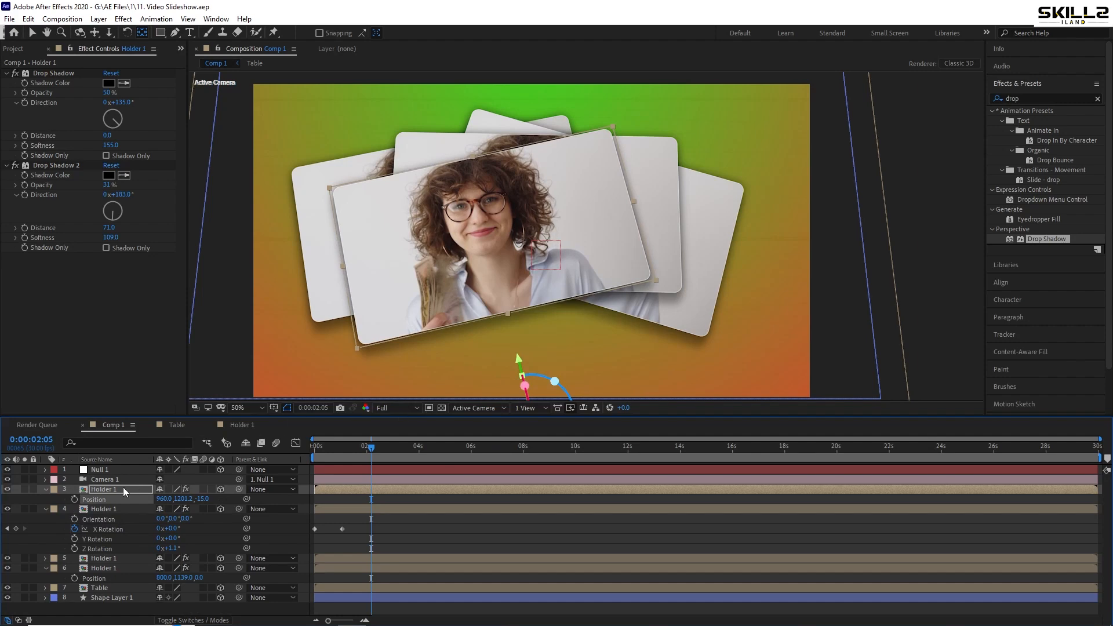
Duplicate the topmost Holder 1 layer and give the copy a Z position of -20 and a Y position of 1225
key(ctrl+d)
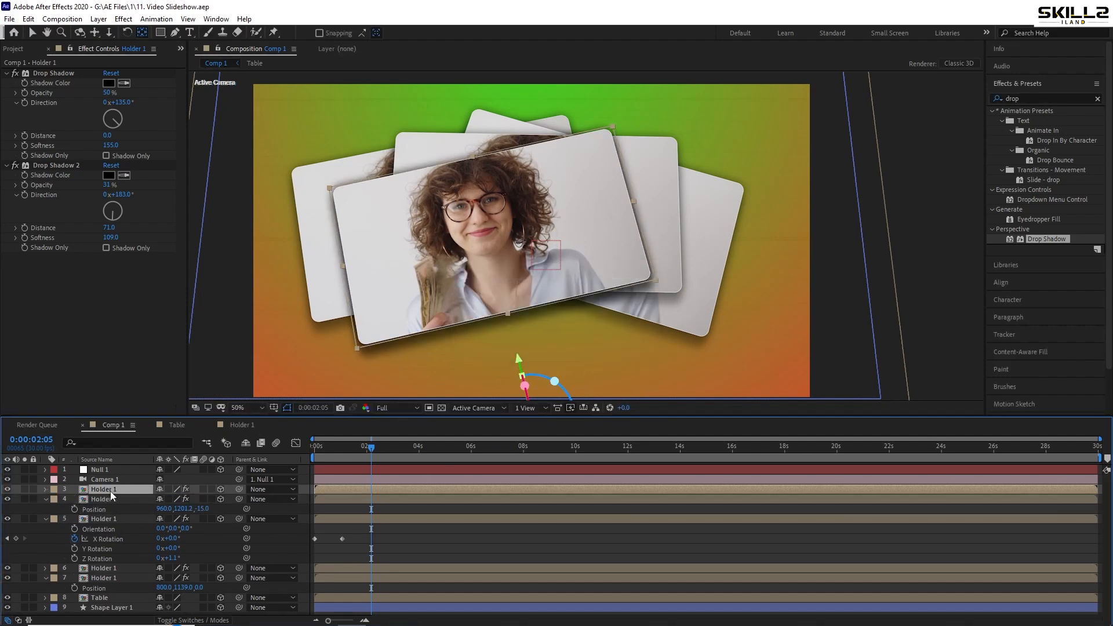
key(p)
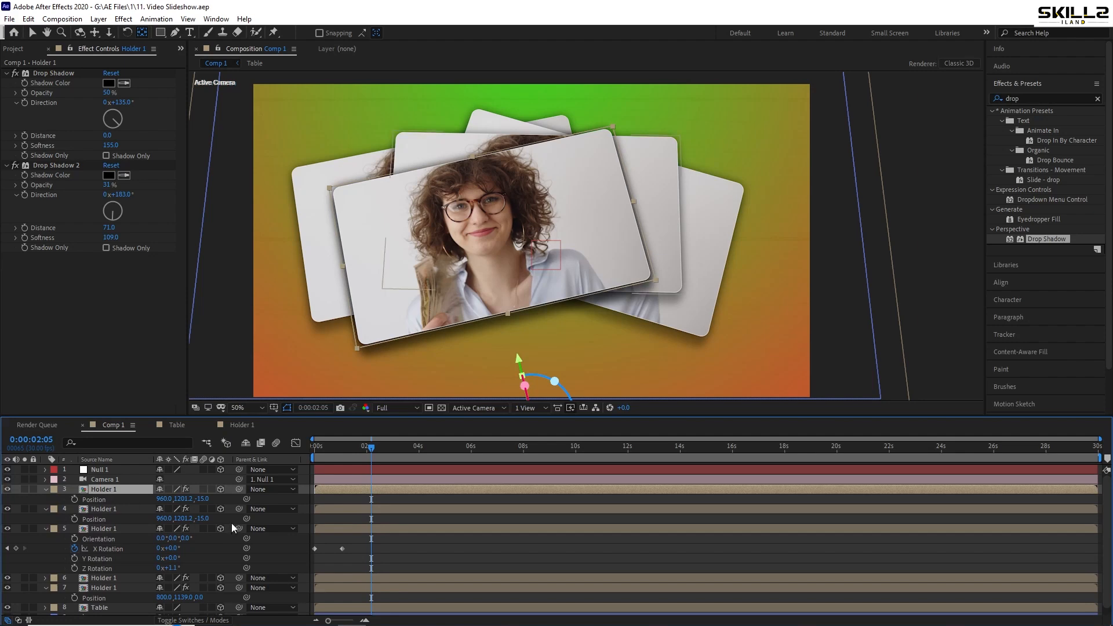
click(205, 498)
text(-2)
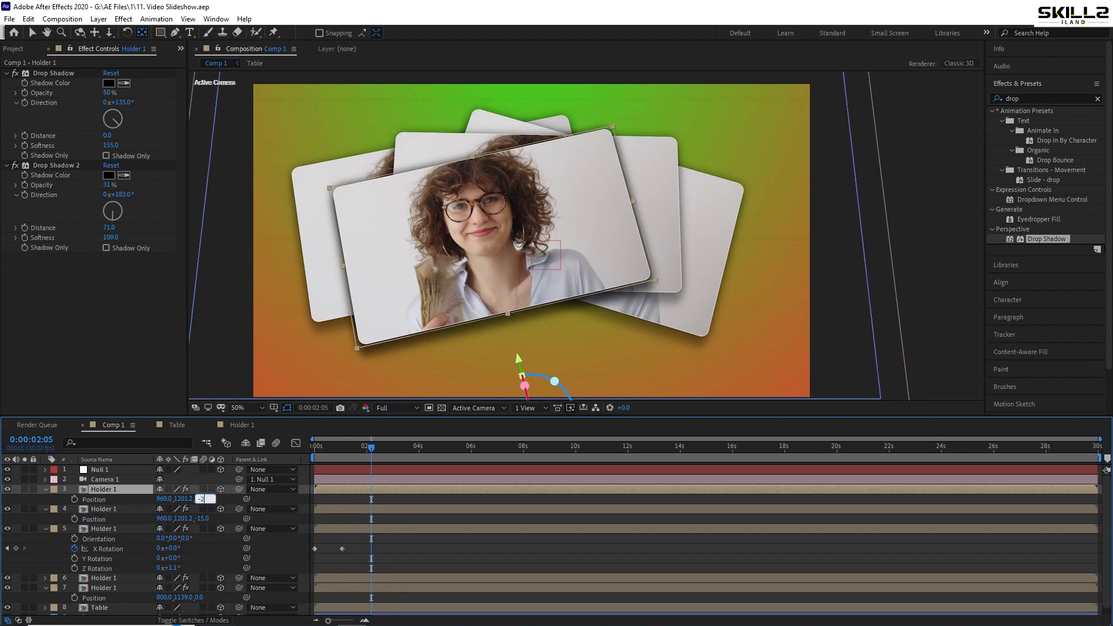
text(0)
key(Return)
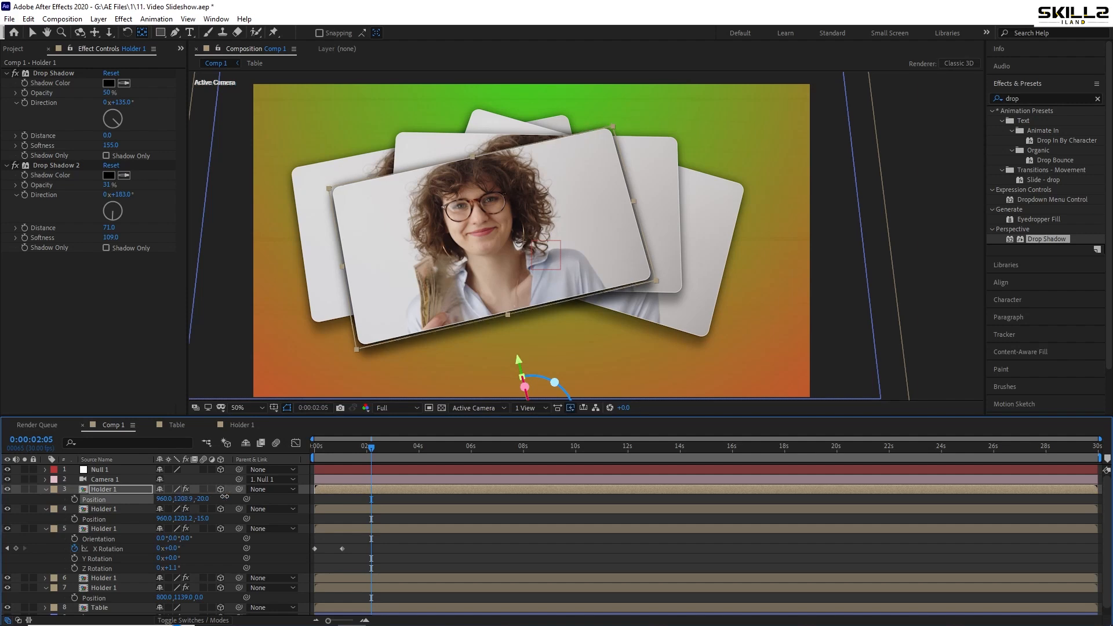
drag(178, 502, 323, 487)
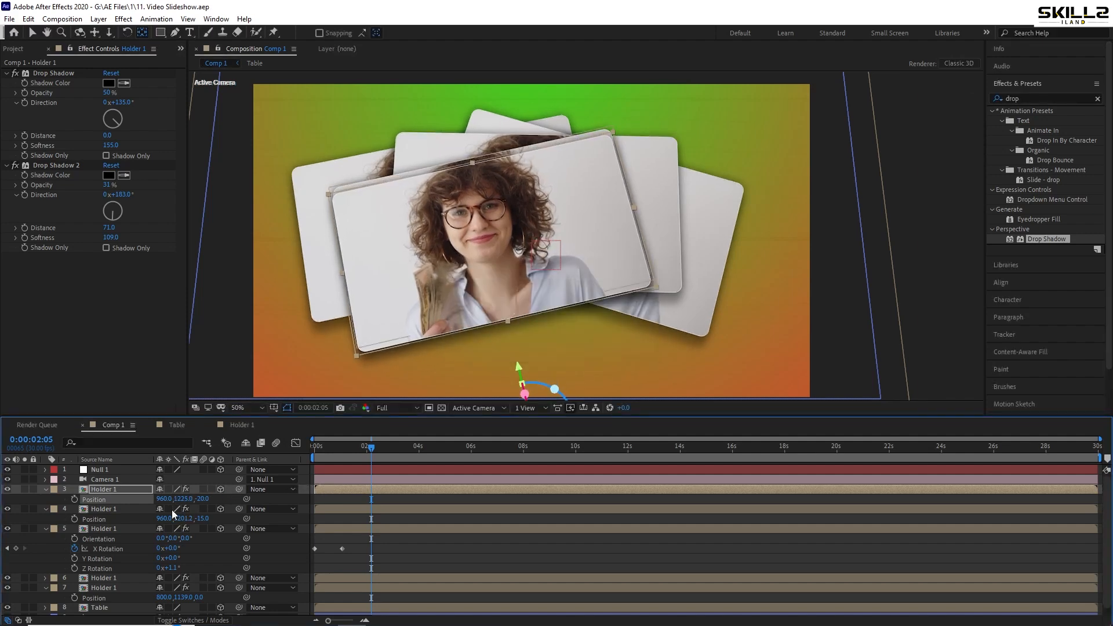
Set the topmost Holder 1 layer's Z Rotation to 16.6° and save the project
key(r)
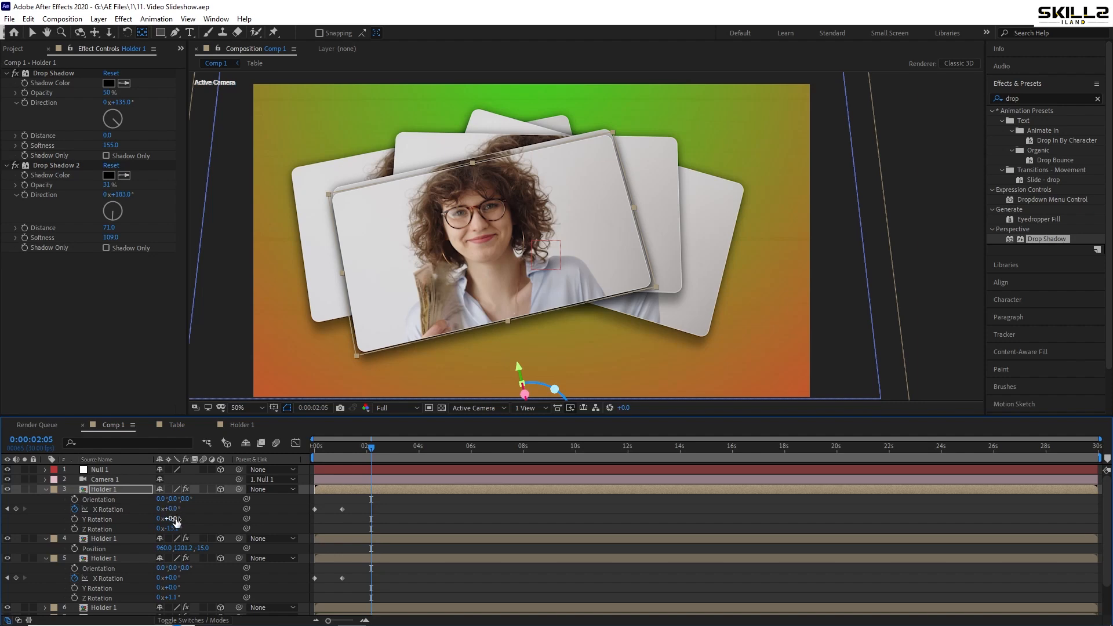
drag(172, 529, 326, 507)
key(ctrl+s)
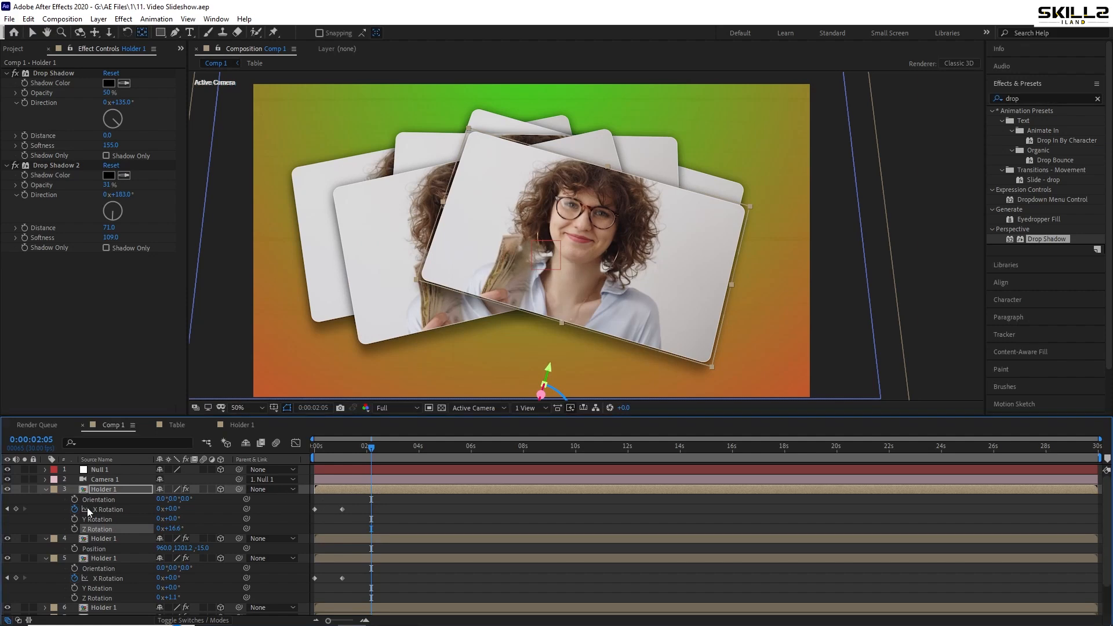
Duplicate the topmost Holder 1 layer, give the copy a Z position of -25 and a Y position of 1298, and save the project
click(116, 490)
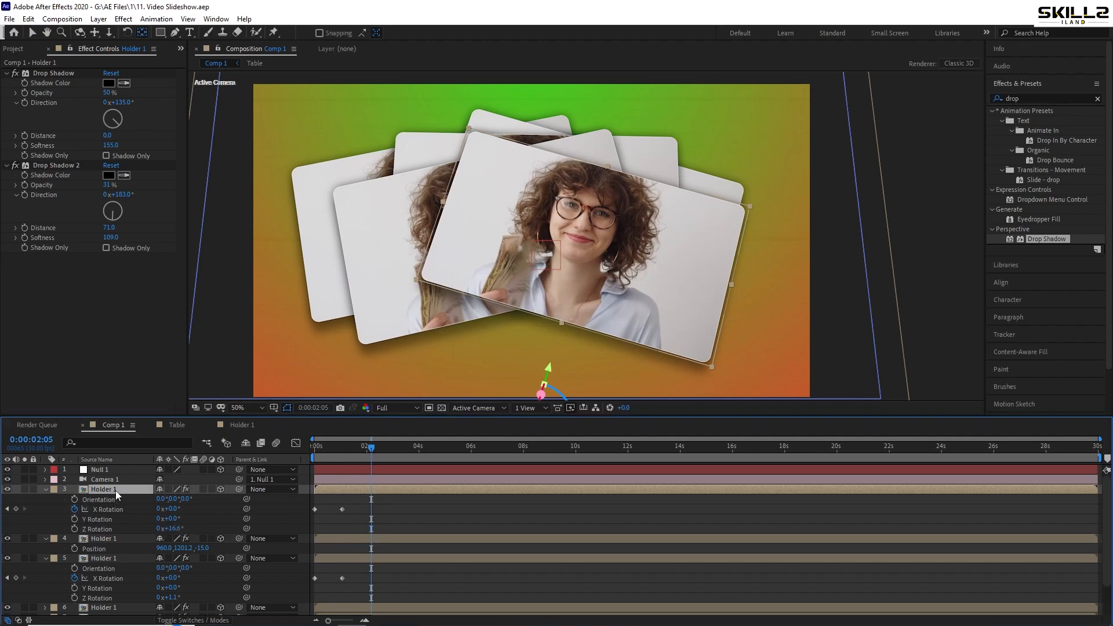
key(ctrl+d)
key(ctrl+s)
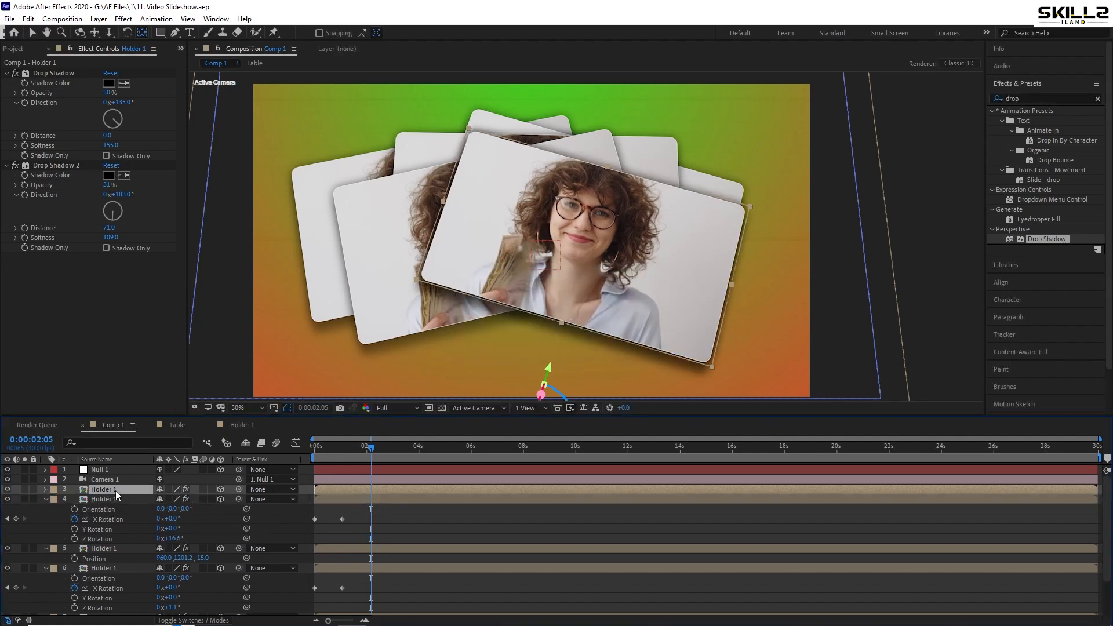
key(p)
click(202, 499)
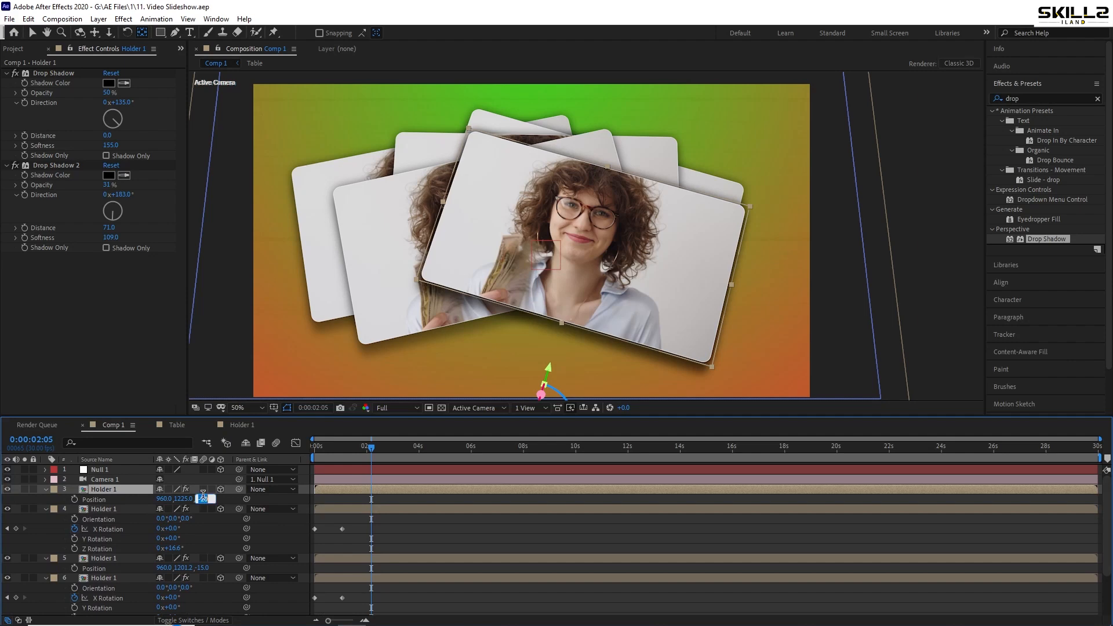
text(-25)
key(Return)
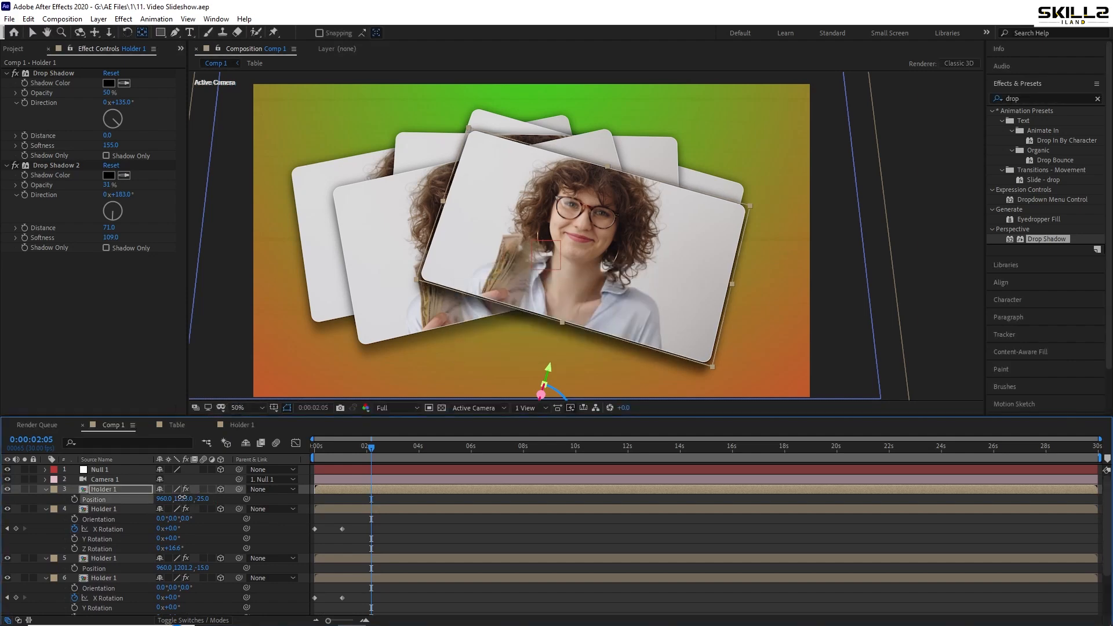
drag(181, 499, 224, 497)
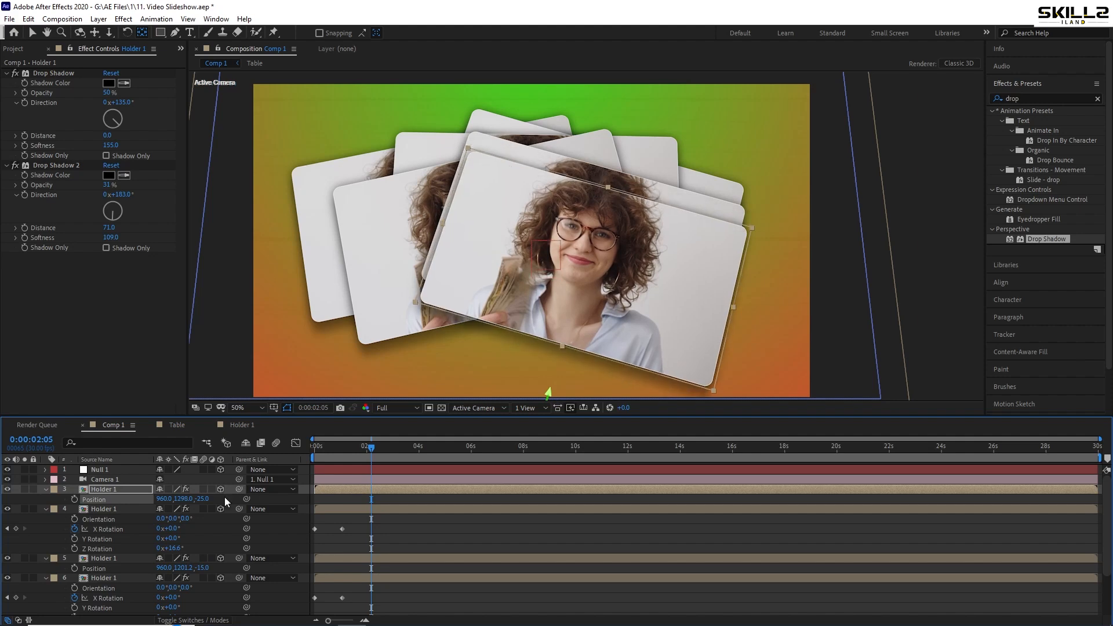
key(ctrl+s)
Set the topmost Holder 1 layer's Z Rotation to -6.4° and save the project
key(r)
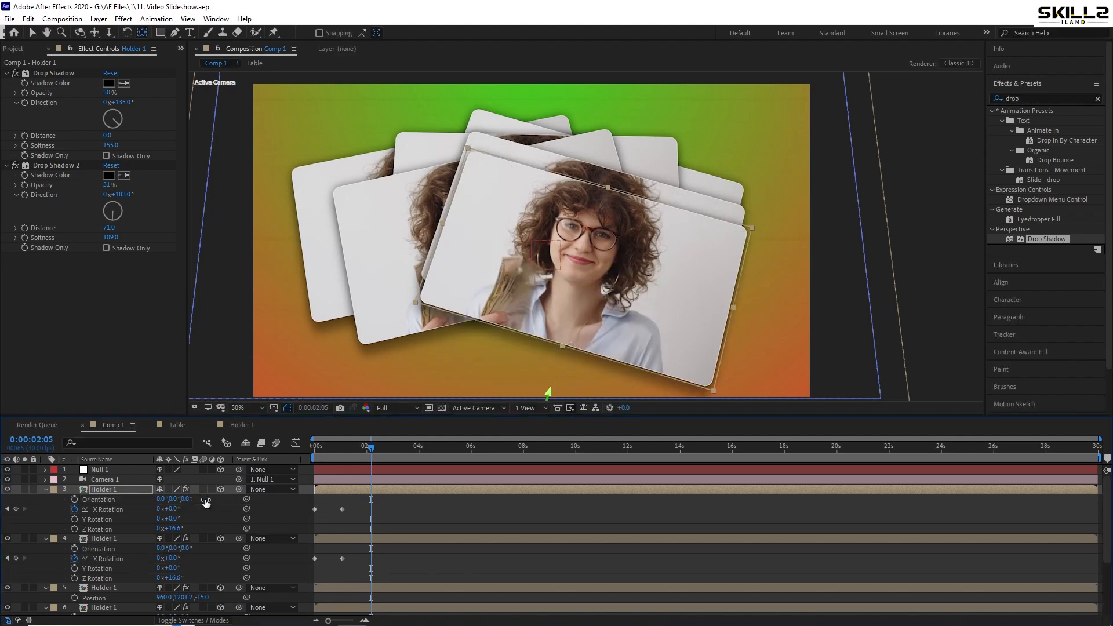
drag(180, 529, 167, 529)
key(ctrl+s)
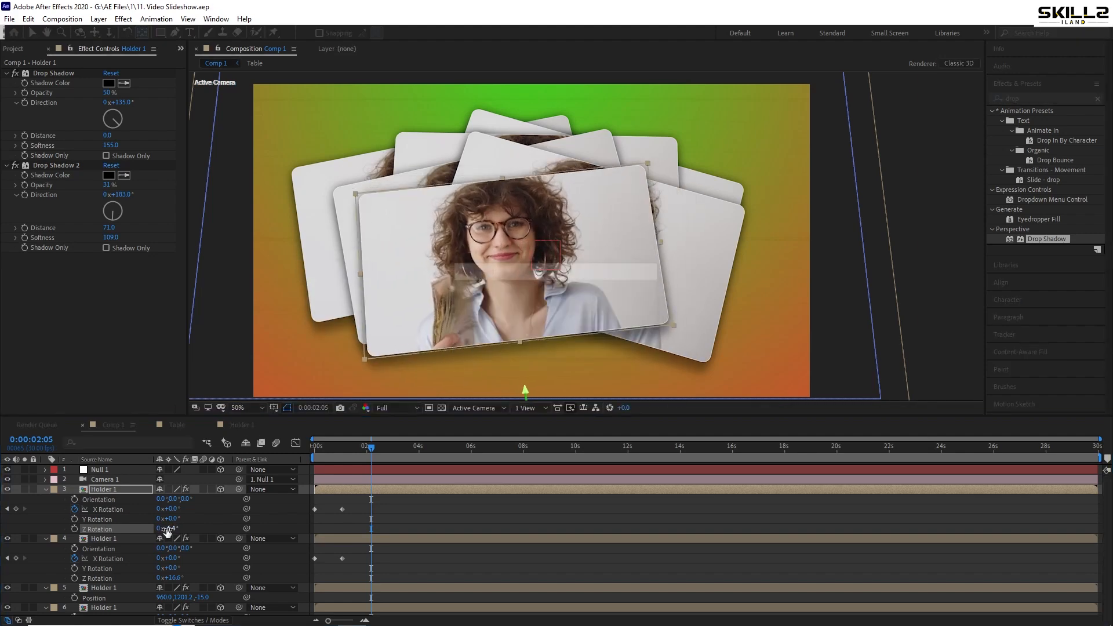
Duplicate the topmost Holder 1 layer, give the copy a Z position of -30 and a Y position of 1357, and save the project
click(110, 491)
key(r)
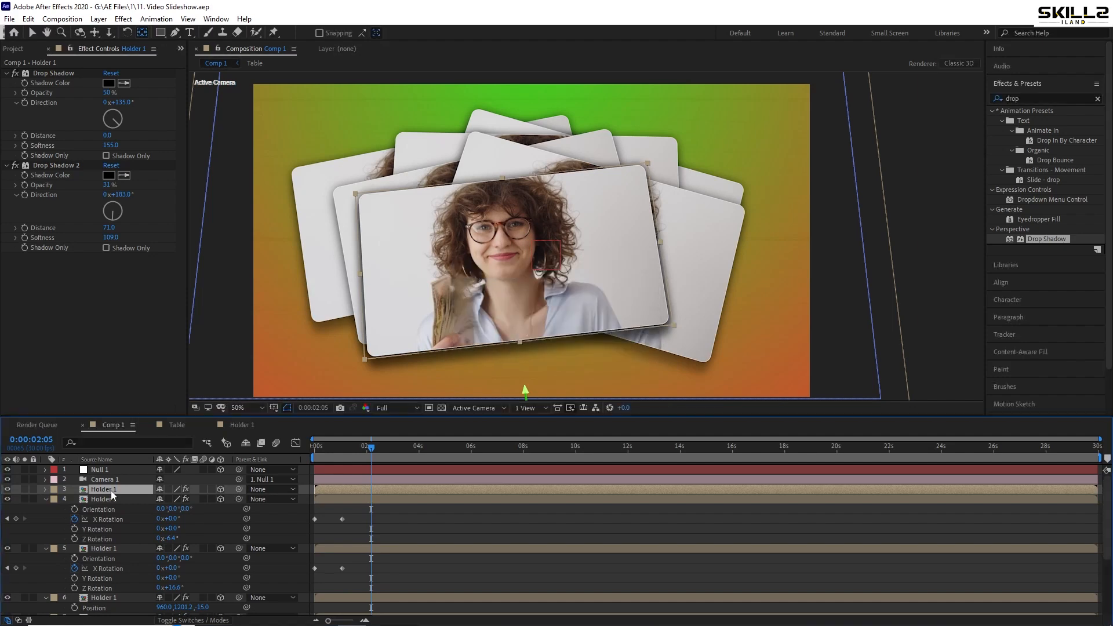
key(p)
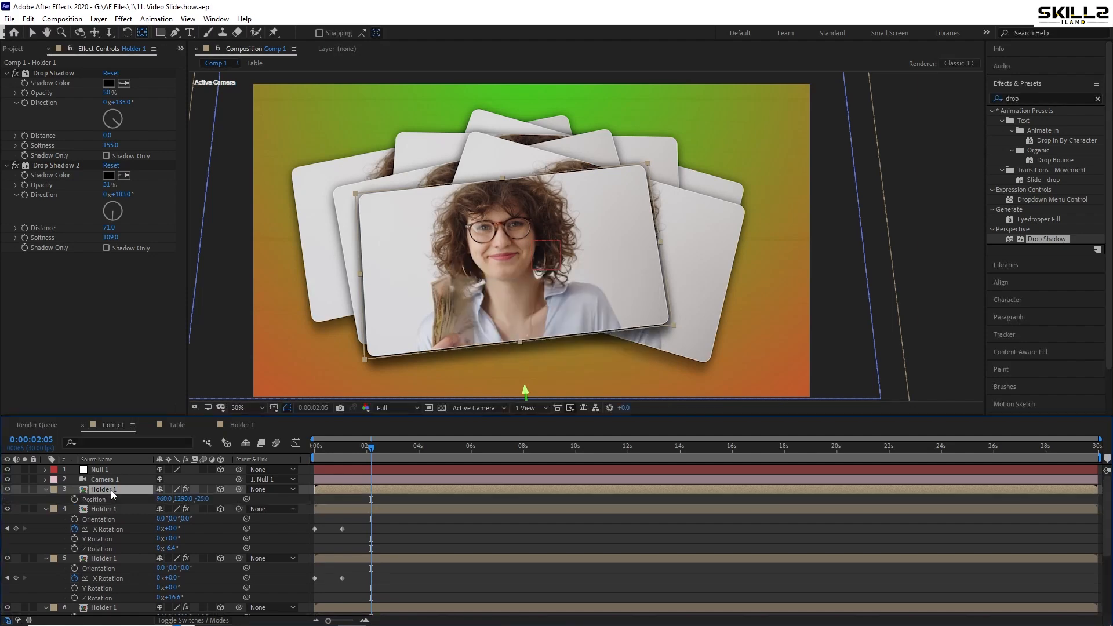
click(203, 499)
text(-30)
key(Return)
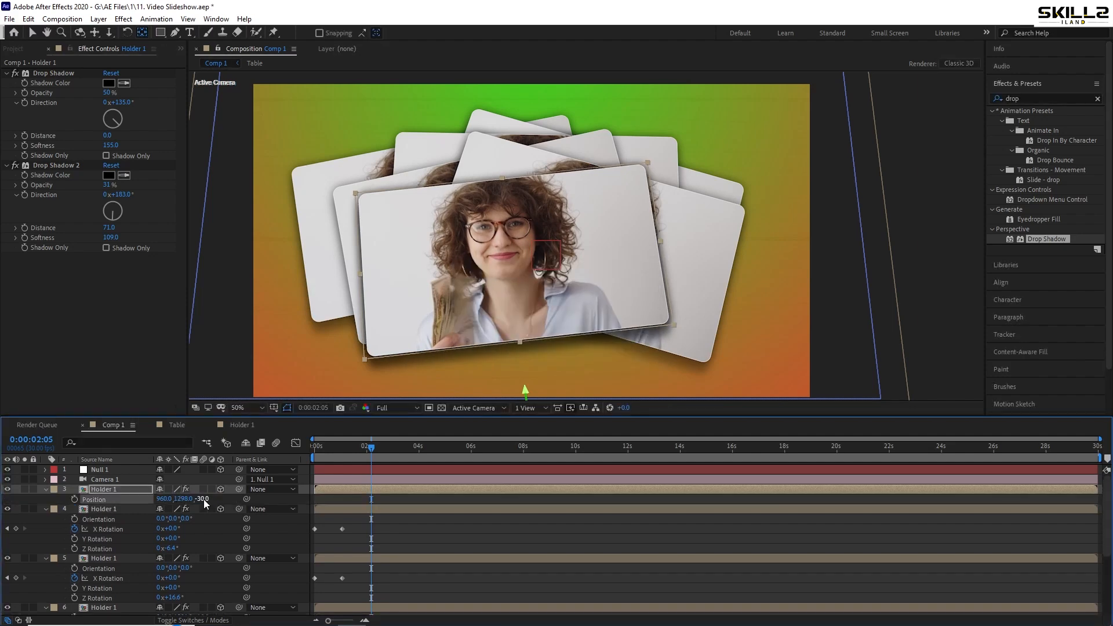
drag(181, 500, 217, 499)
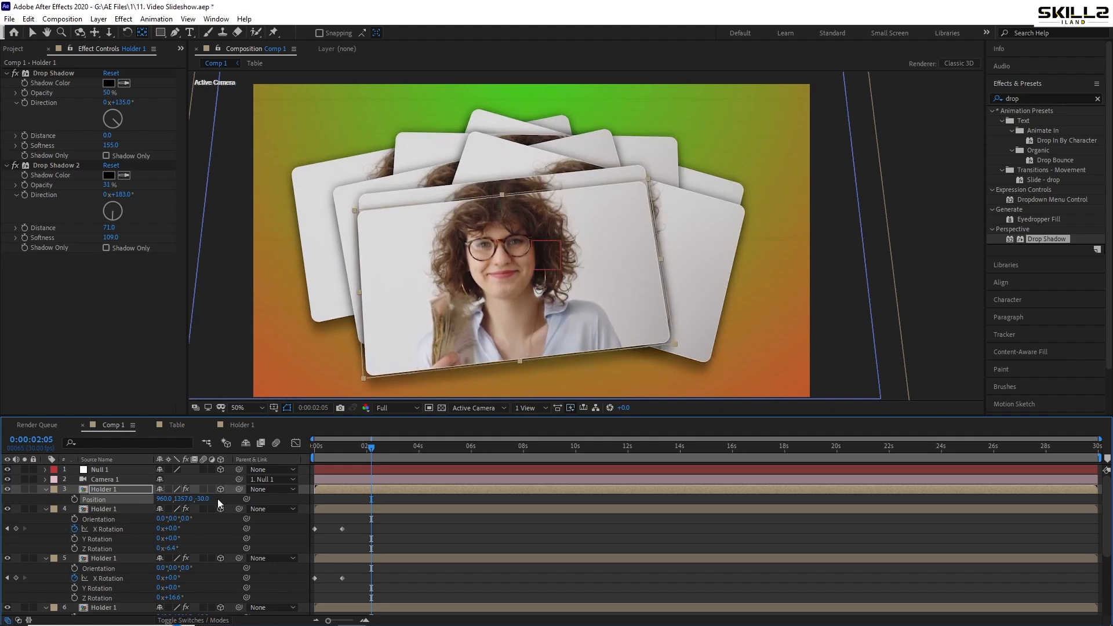
key(ctrl+s)
Set the topmost Holder 1 layer's Z Rotation to 8.6° and save the project
key(r)
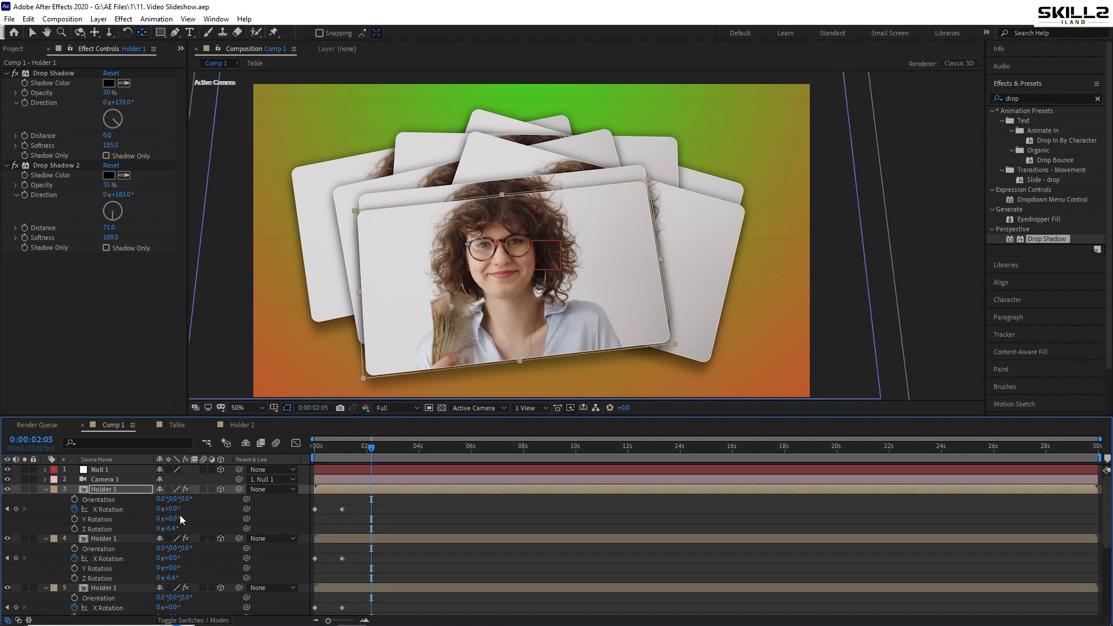
mouse_move(174, 529)
mouse_down()
mouse_move(190, 527)
mouse_move(180, 525)
mouse_up()
key(ctrl+s)
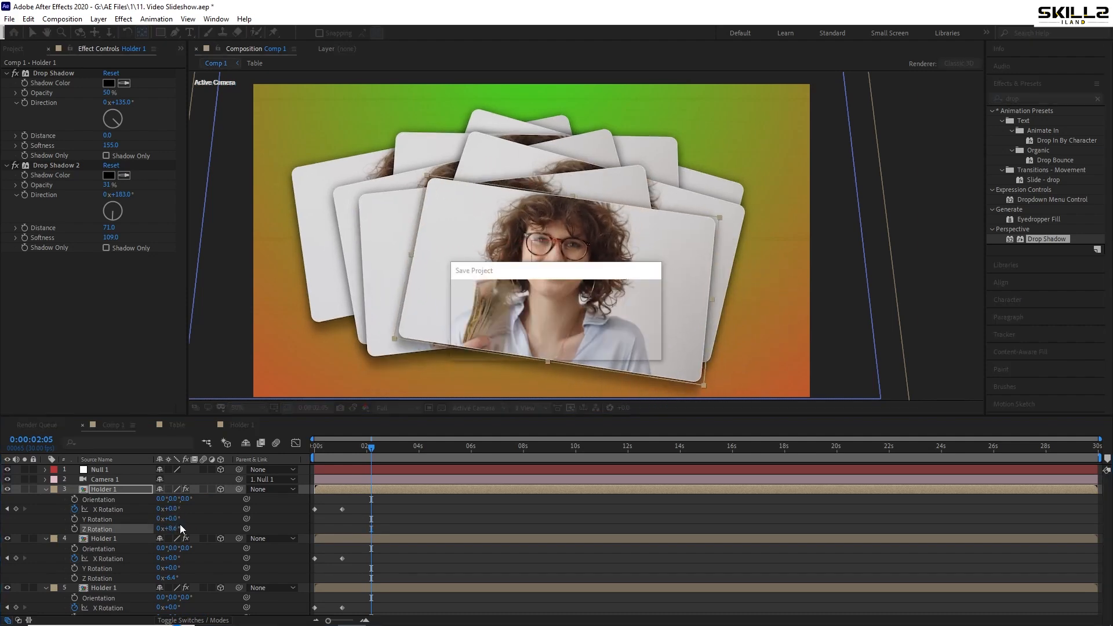
Duplicate the topmost Holder 1 layer, give the copy a Z position of -35 and a Y position of 1409, and save the project
click(91, 489)
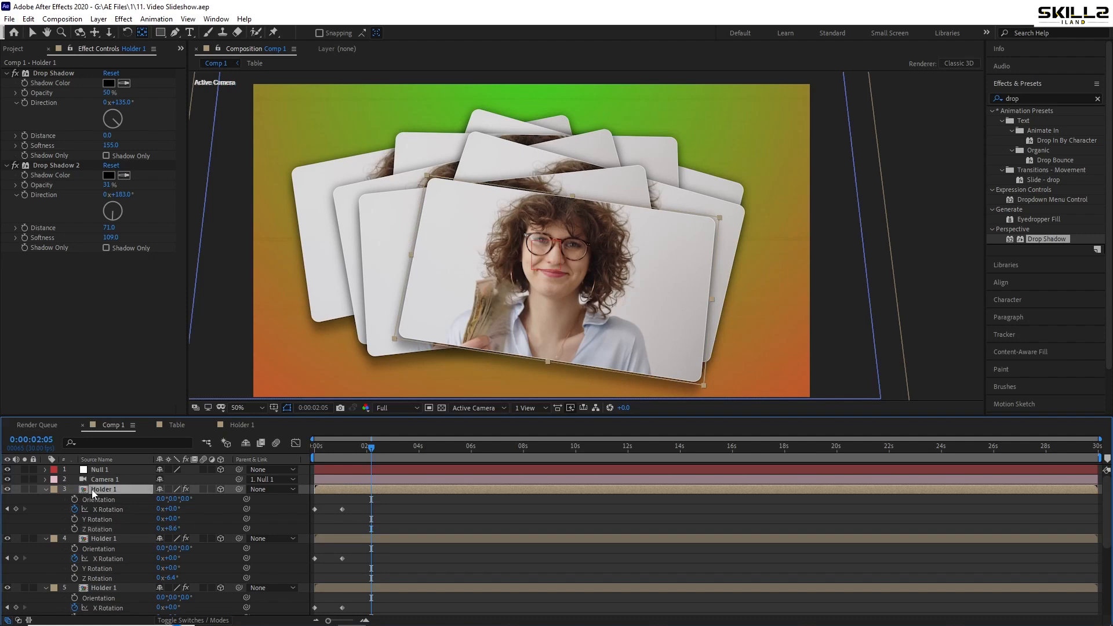
key(ctrl+d)
key(ctrl+s)
key(p)
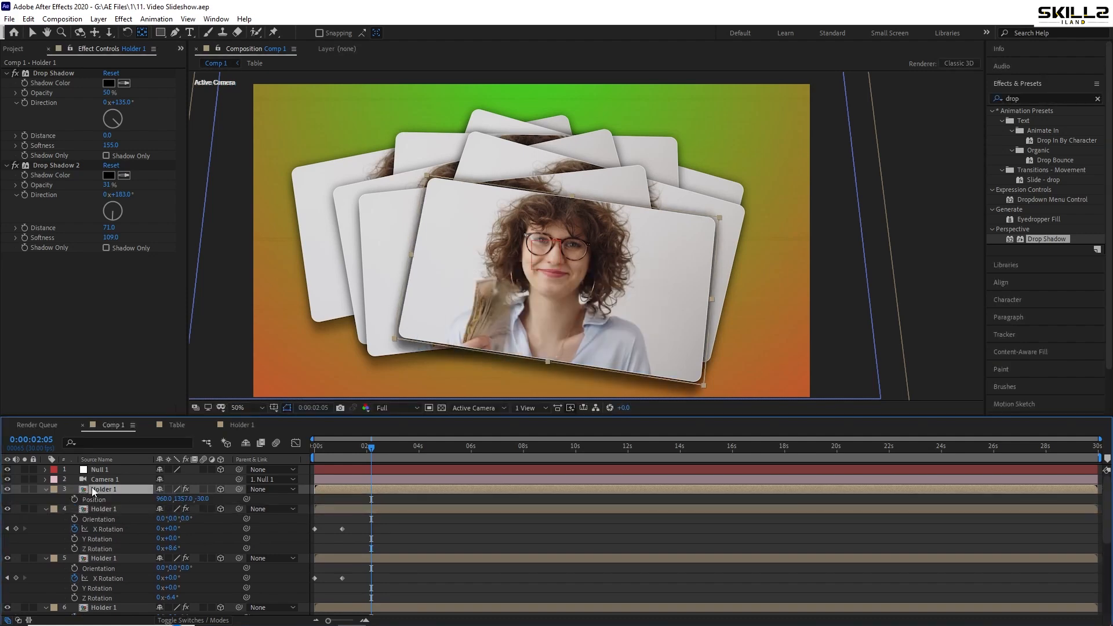
click(201, 499)
text(-35)
key(Return)
key(ctrl+s)
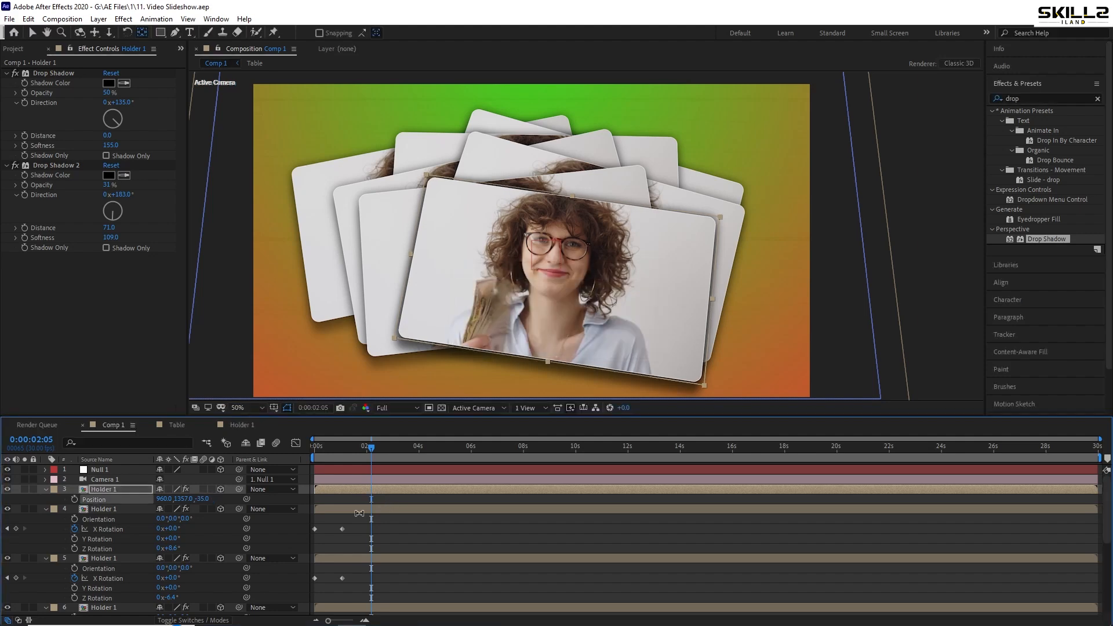
drag(185, 499, 216, 495)
key(ctrl+s)
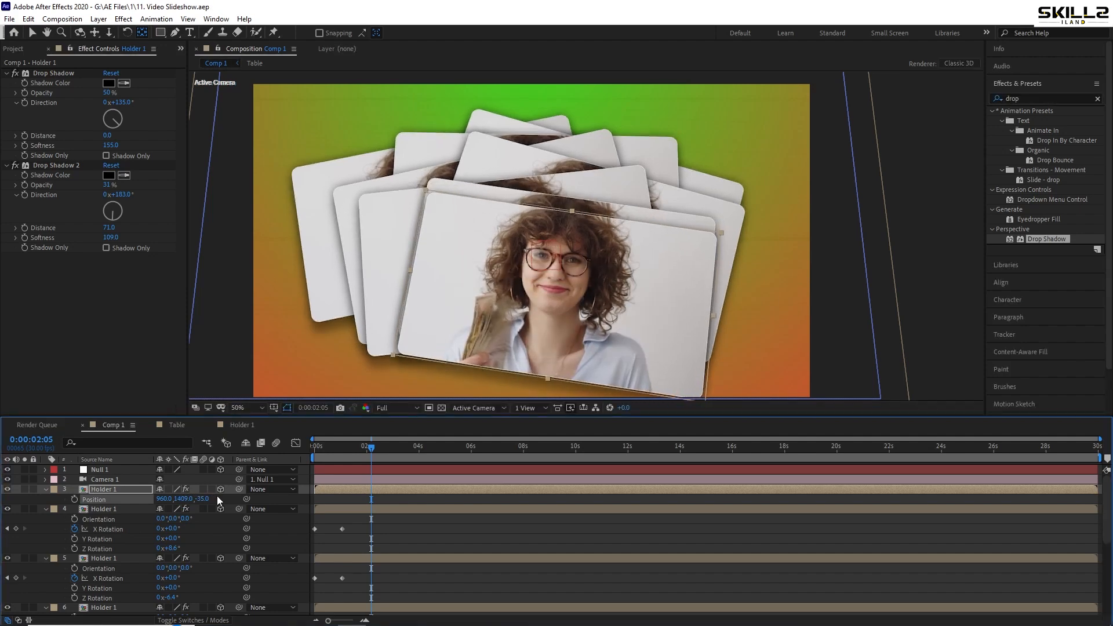
Set the topmost Holder 1 layer's Z Rotation to -15.4°
key(r)
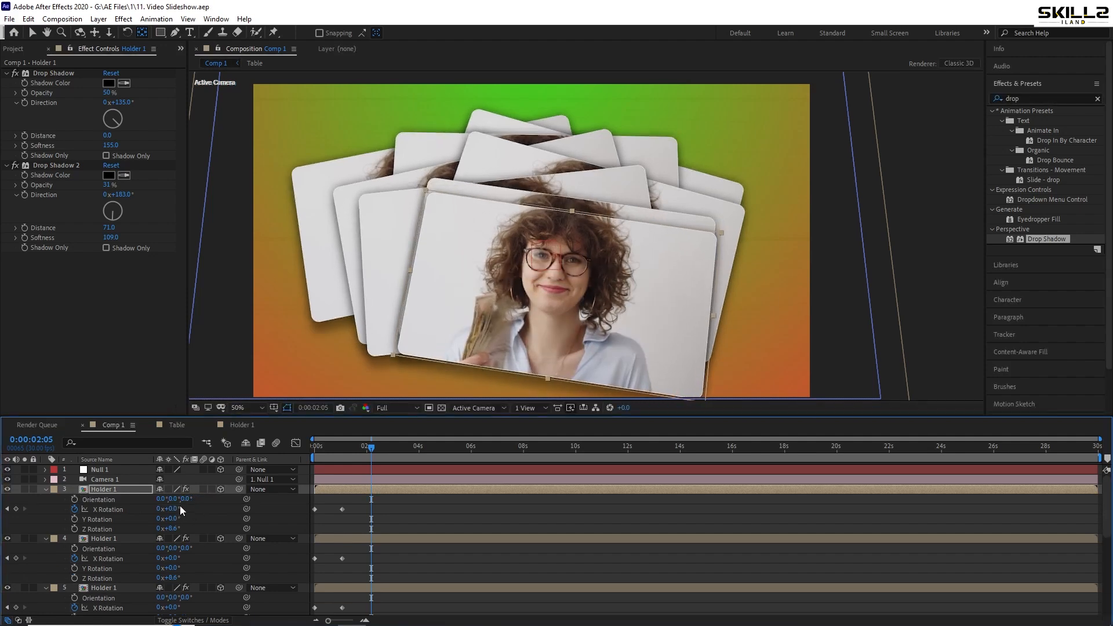
drag(177, 527, 160, 526)
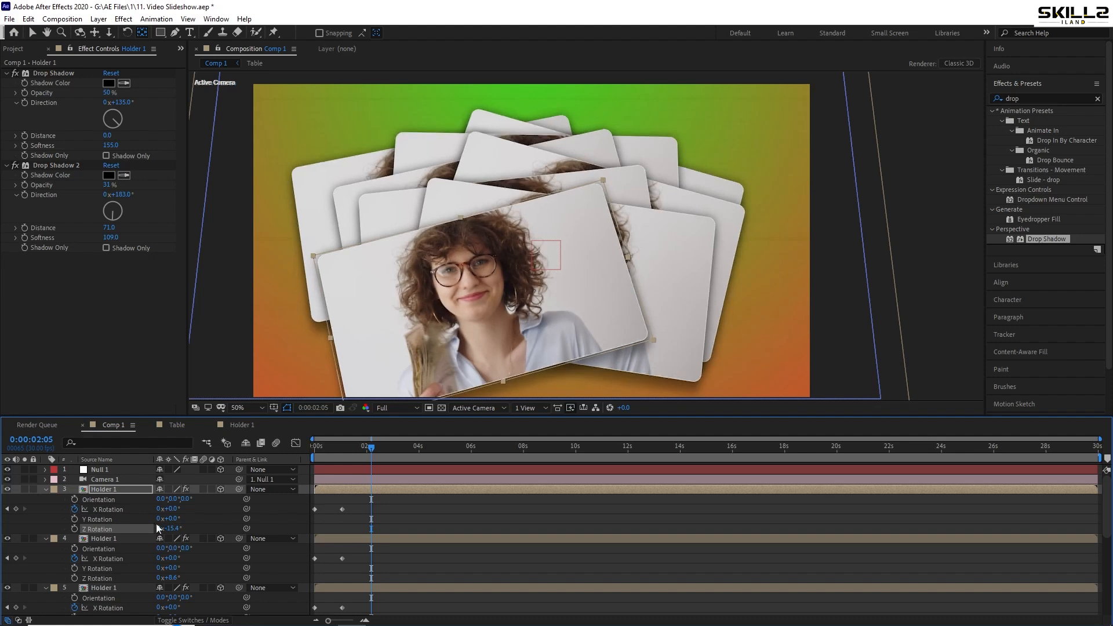
Duplicate the topmost Holder 1 layer, give the copy a Z position of -40 and a Y position of 1457, and save the project
click(117, 488)
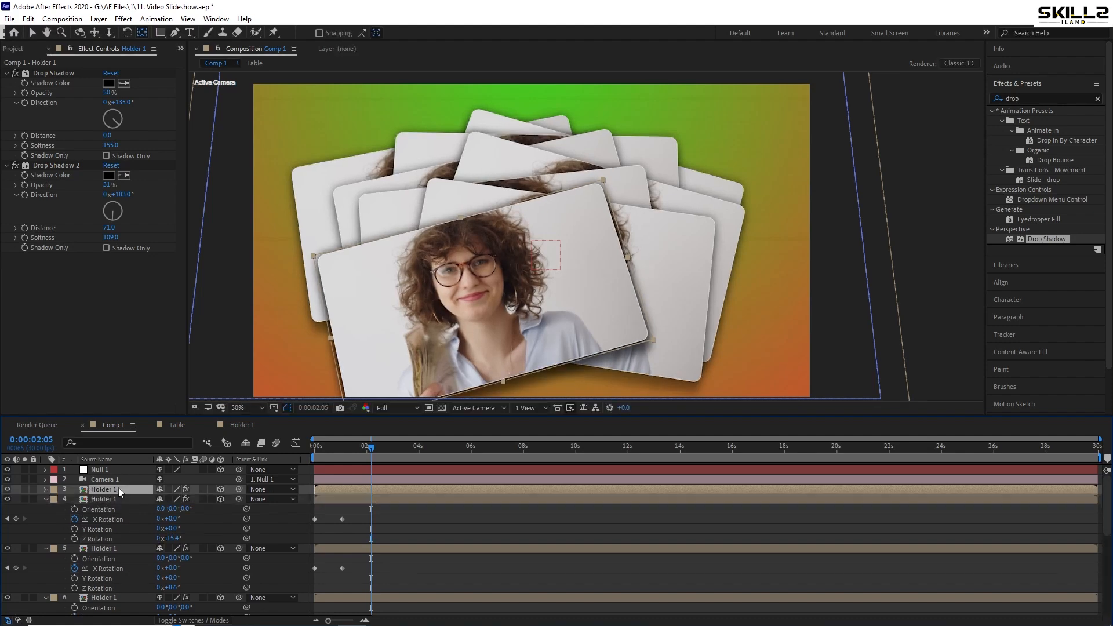
key(ctrl+s)
key(p)
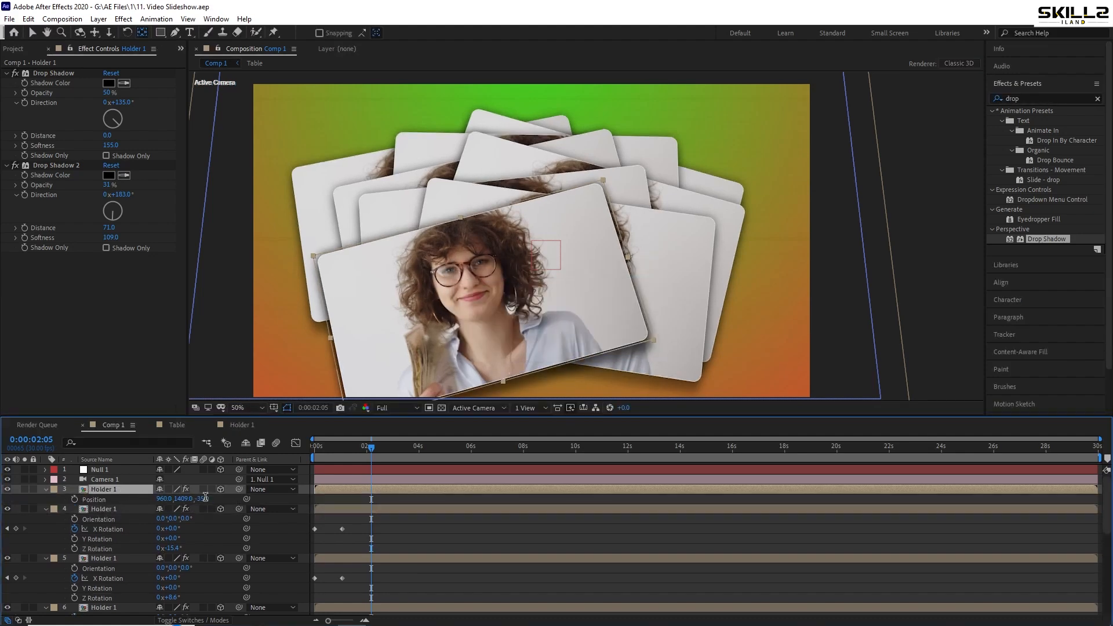
click(205, 497)
key(Return)
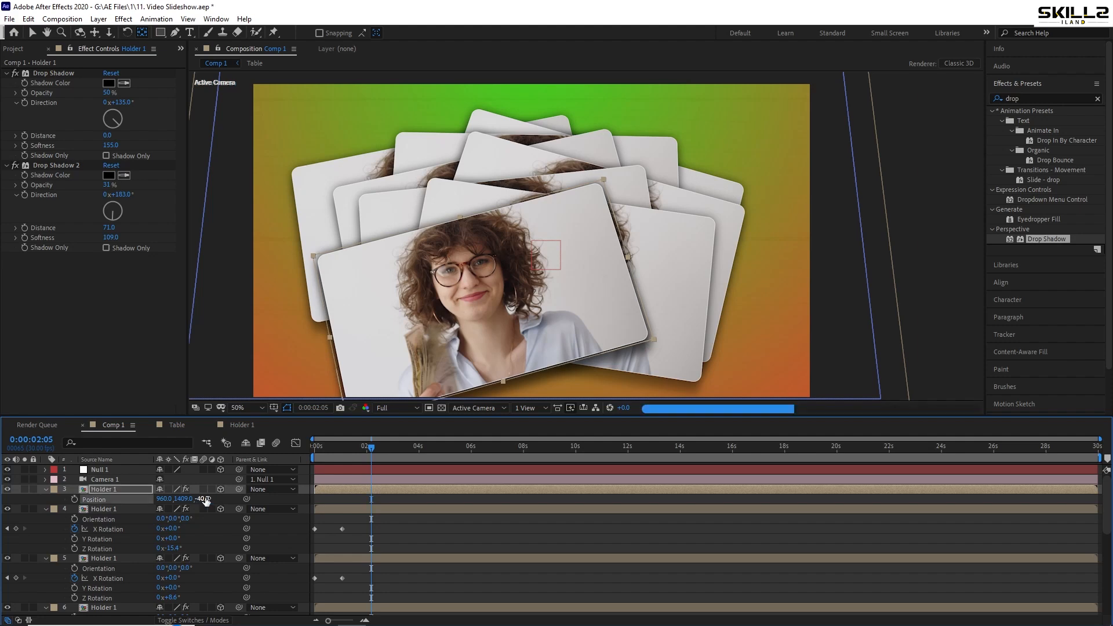
key(ctrl+s)
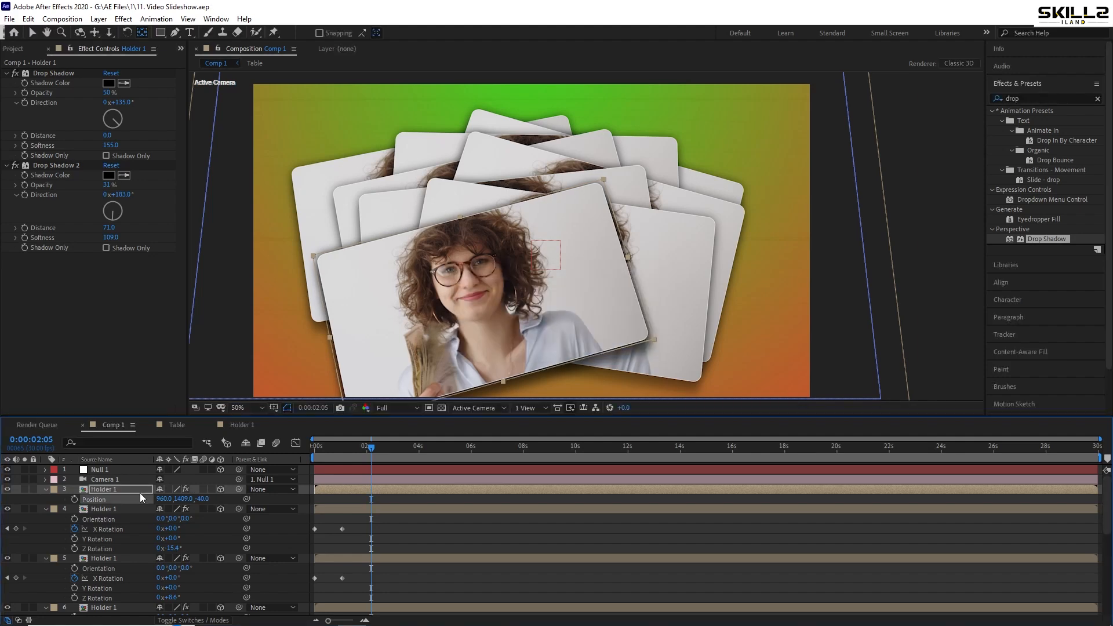
drag(183, 500, 211, 499)
key(ctrl+s)
Set the topmost Holder 1 layer's Z Rotation to 20.4° and save the project
key(r)
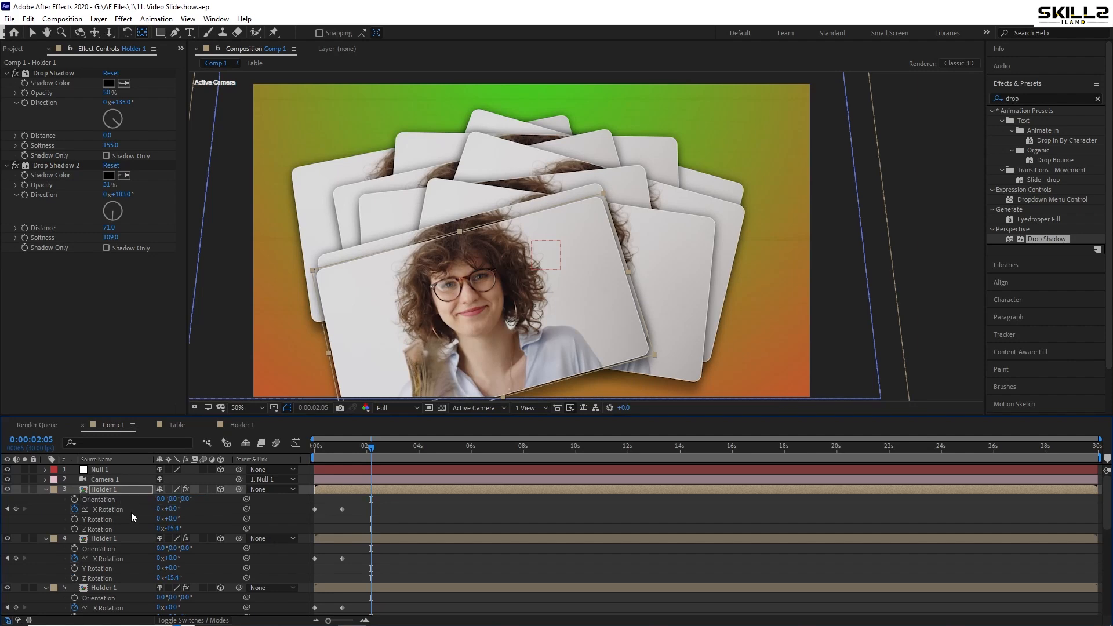
drag(176, 527, 302, 527)
key(ctrl+s)
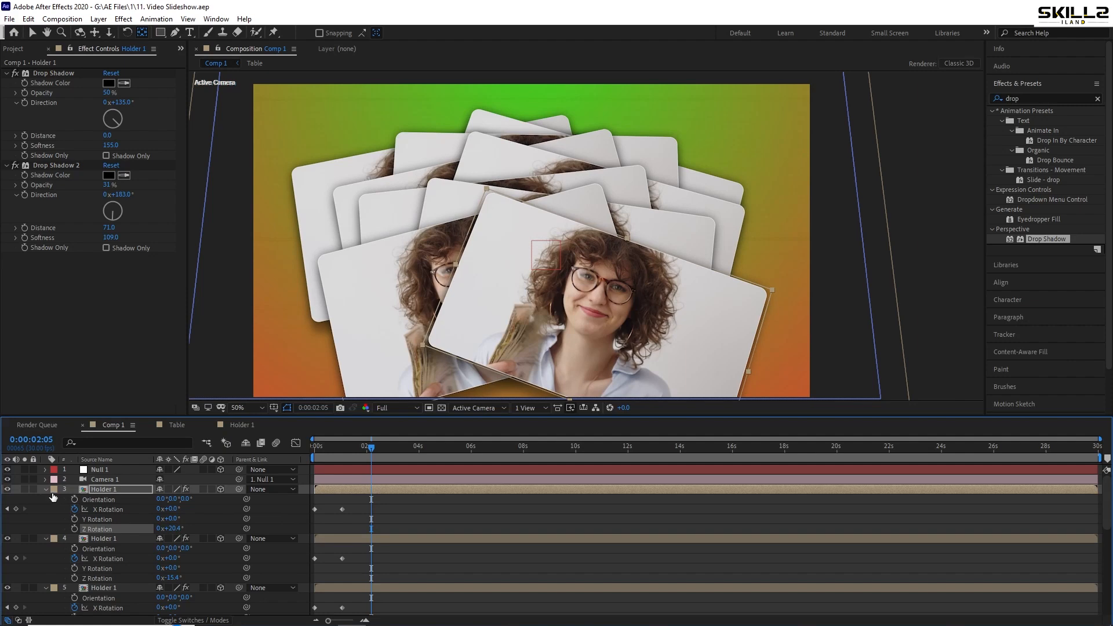
Duplicate the topmost Holder 1 layer and give the copy a Z position of -45 and a Y position of 1501.8
click(99, 489)
key(r)
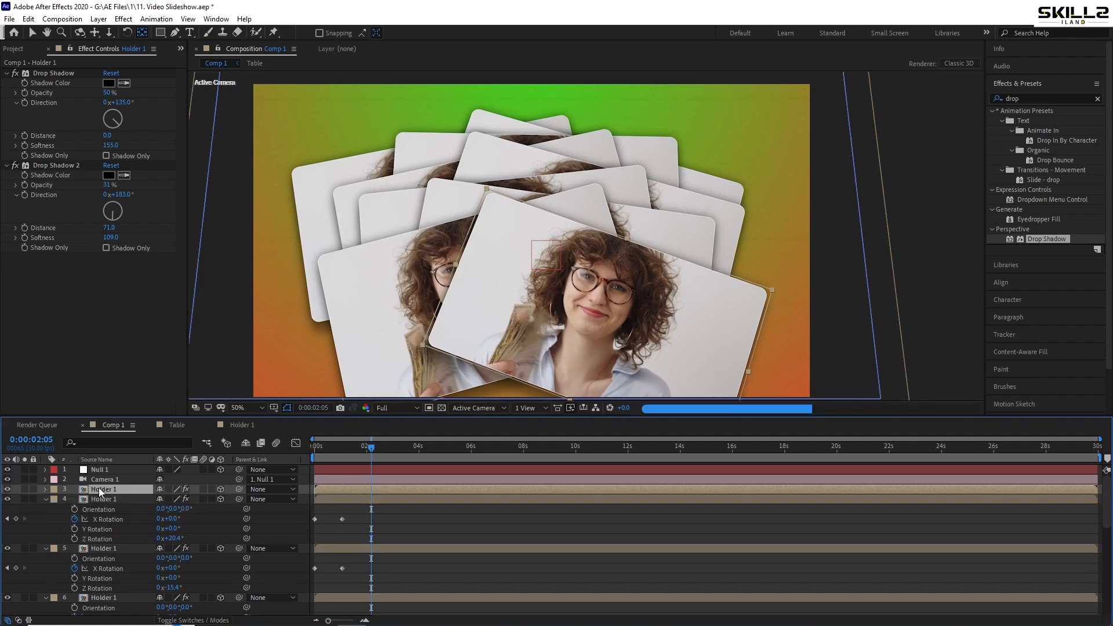
key(p)
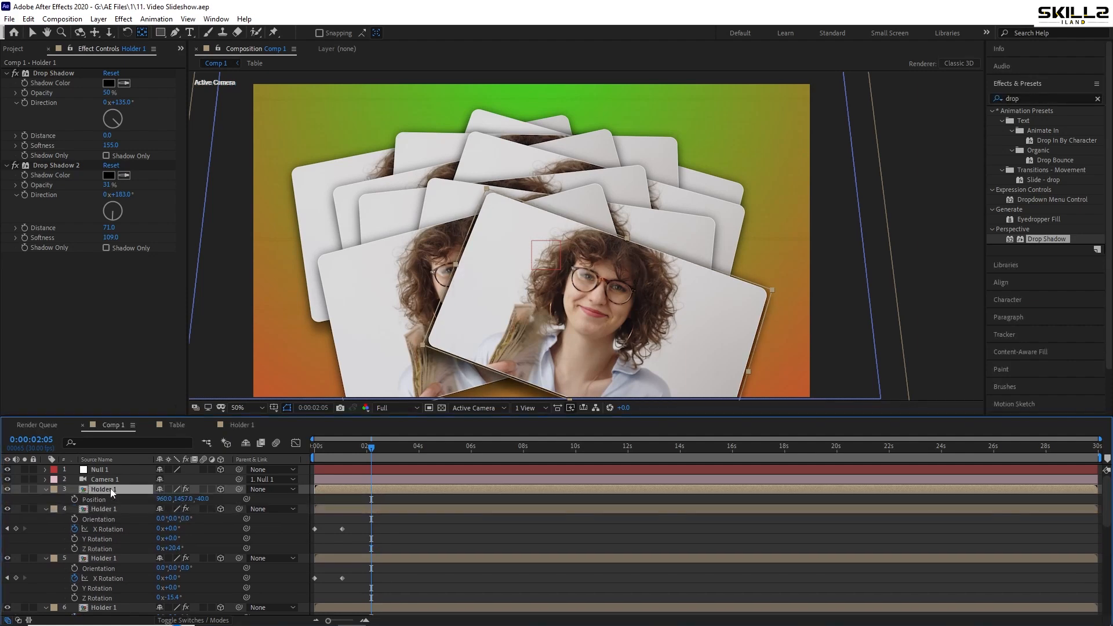
click(201, 498)
text(-45)
key(Return)
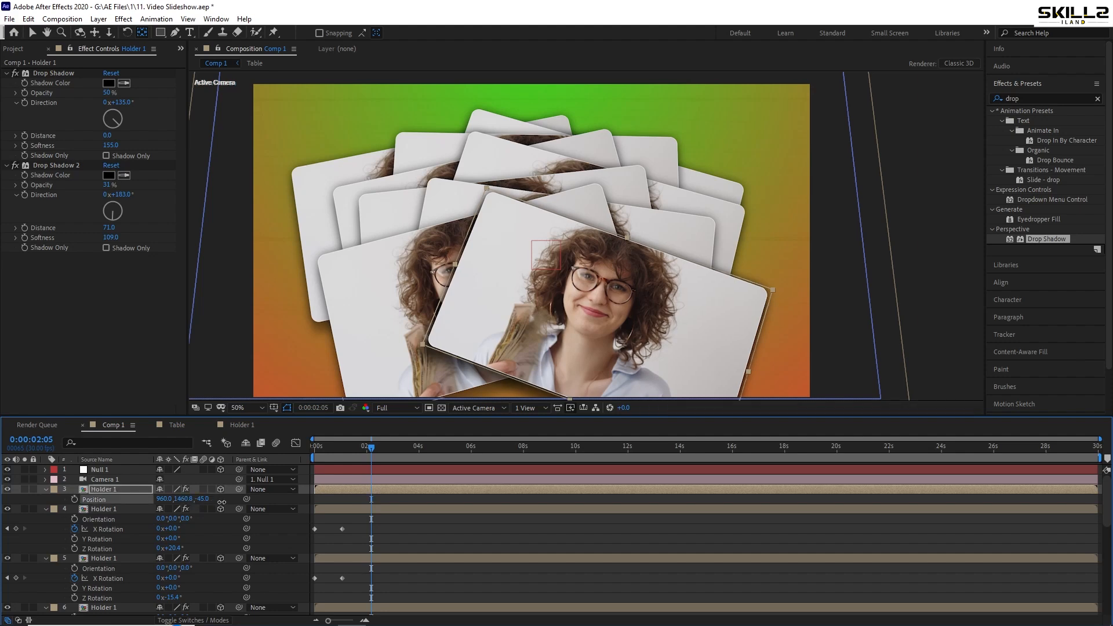
drag(222, 502, 471, 466)
Set the topmost Holder 1 layer's Z Rotation to -1.4° and save the project
key(r)
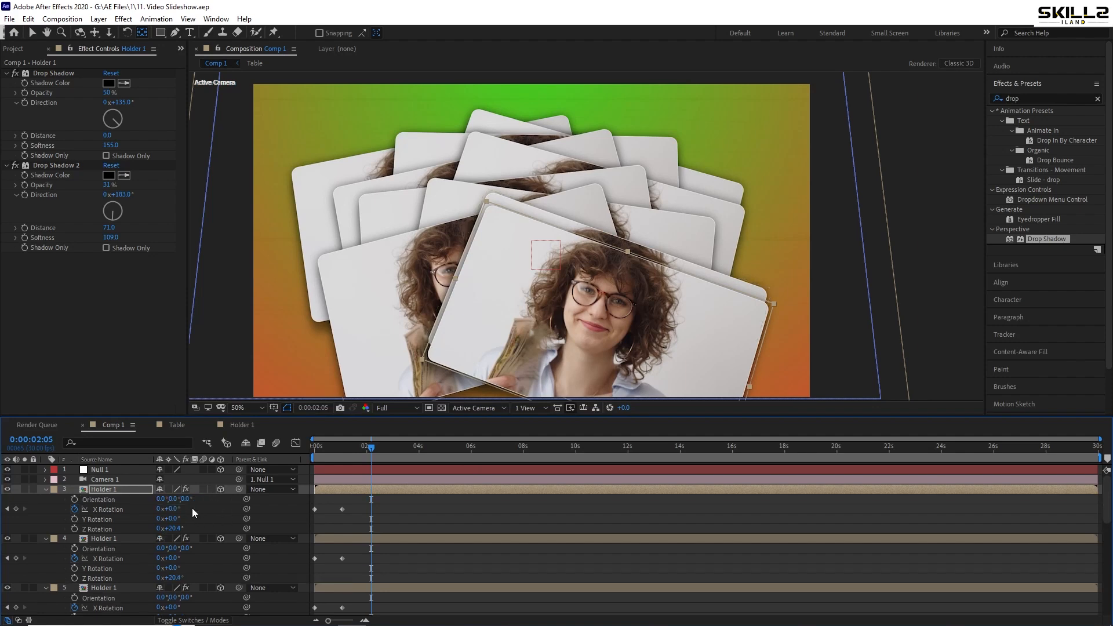
drag(174, 529, 85, 560)
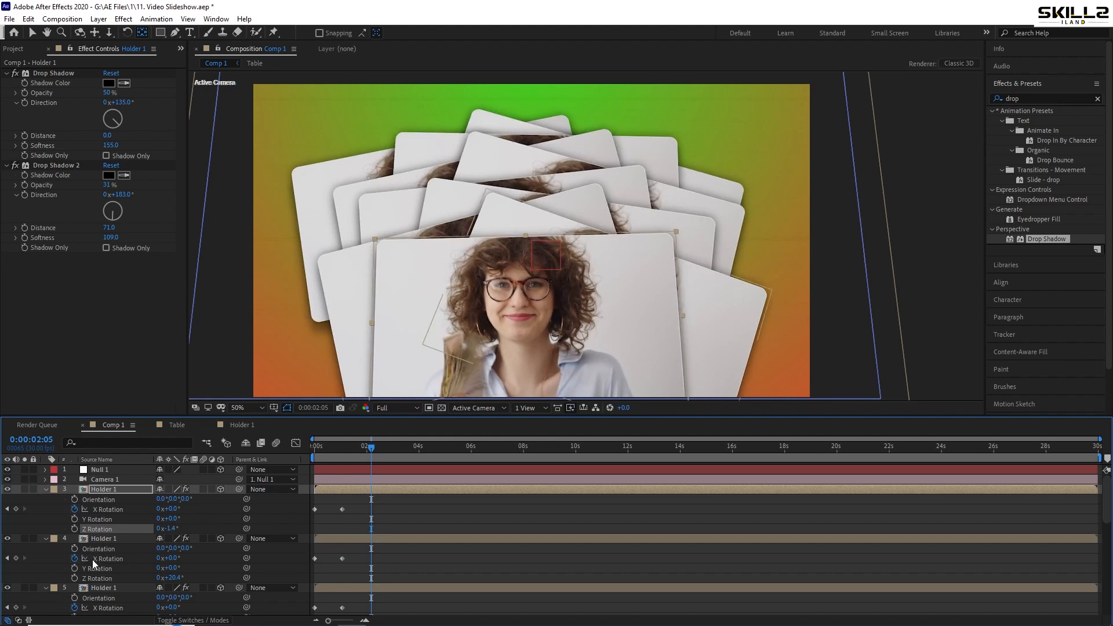
key(ctrl+s)
Collapse the expanded properties of all layers in Comp 1
key(ctrl+a)
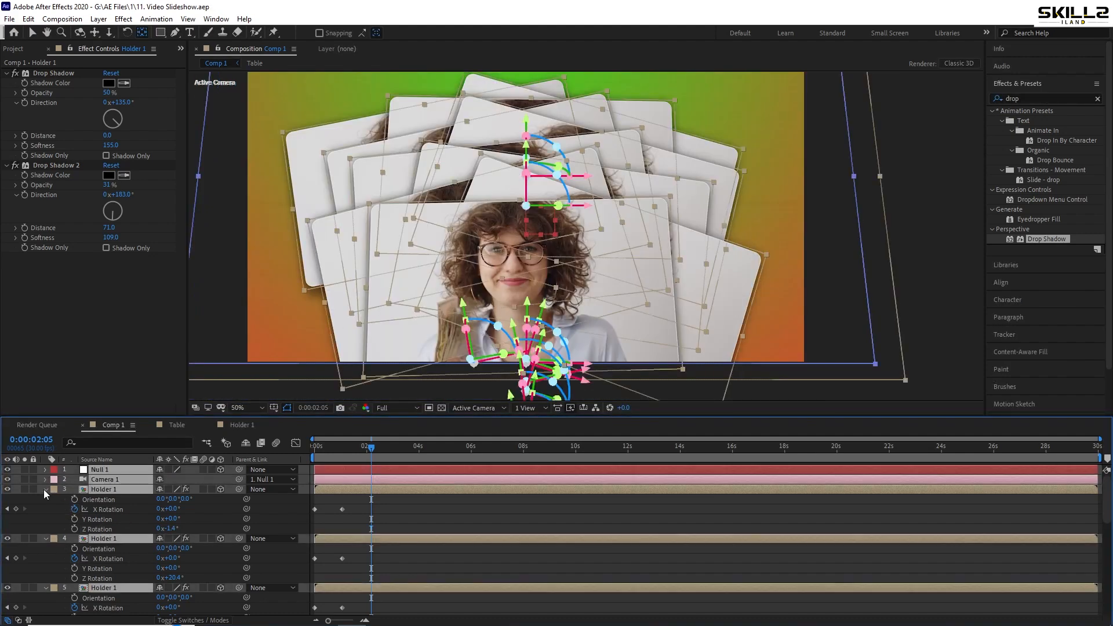
click(45, 489)
click(81, 605)
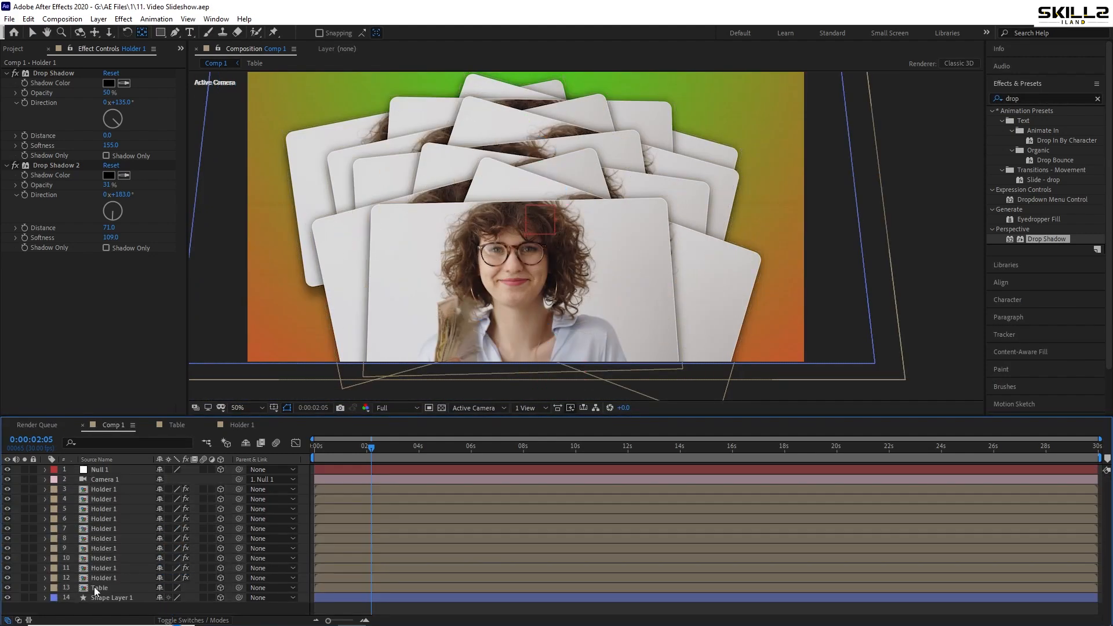
click(107, 577)
shift+click(327, 493)
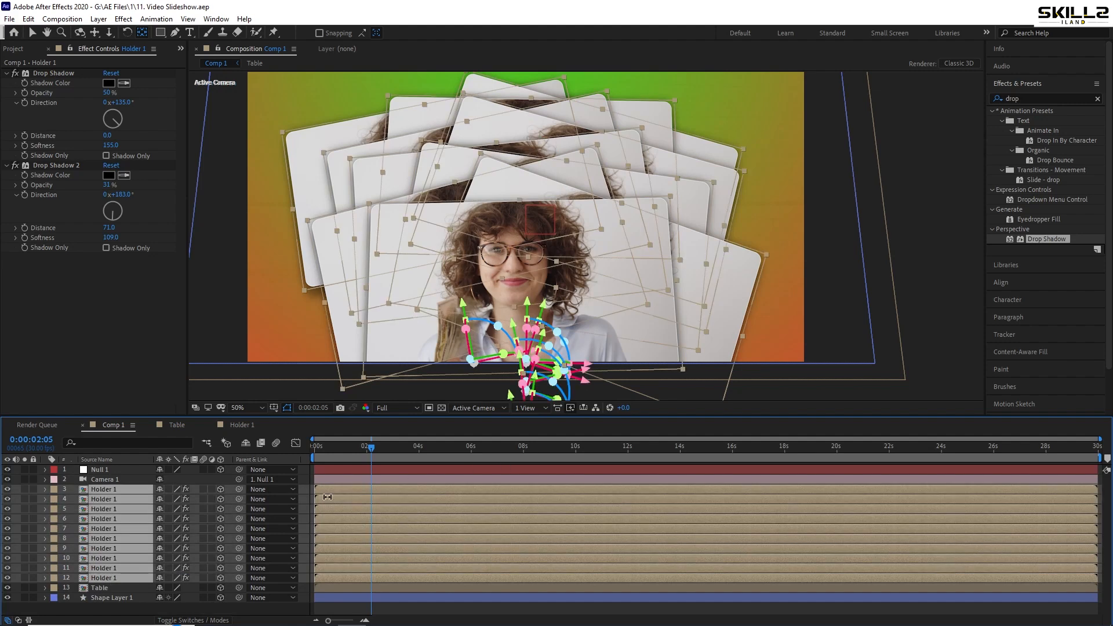
click(109, 604)
Duplicate the topmost Holder 1 layer, give the copy a Z position of -50 and a Y position of 1550.6, and save the project
click(114, 489)
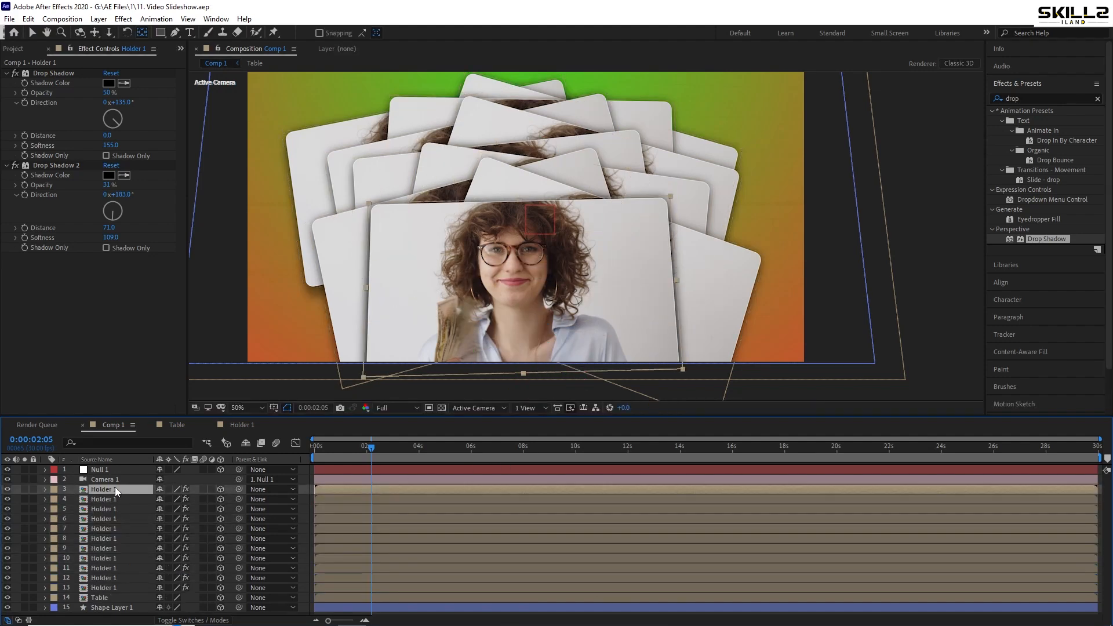
key(p)
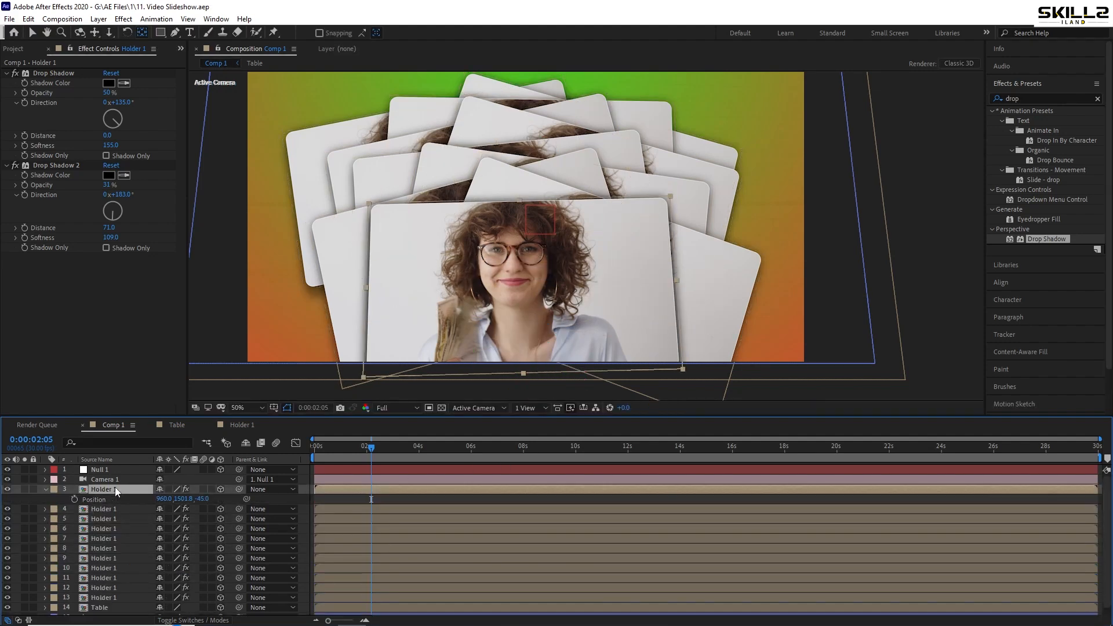
click(200, 498)
text(-5)
key(Return)
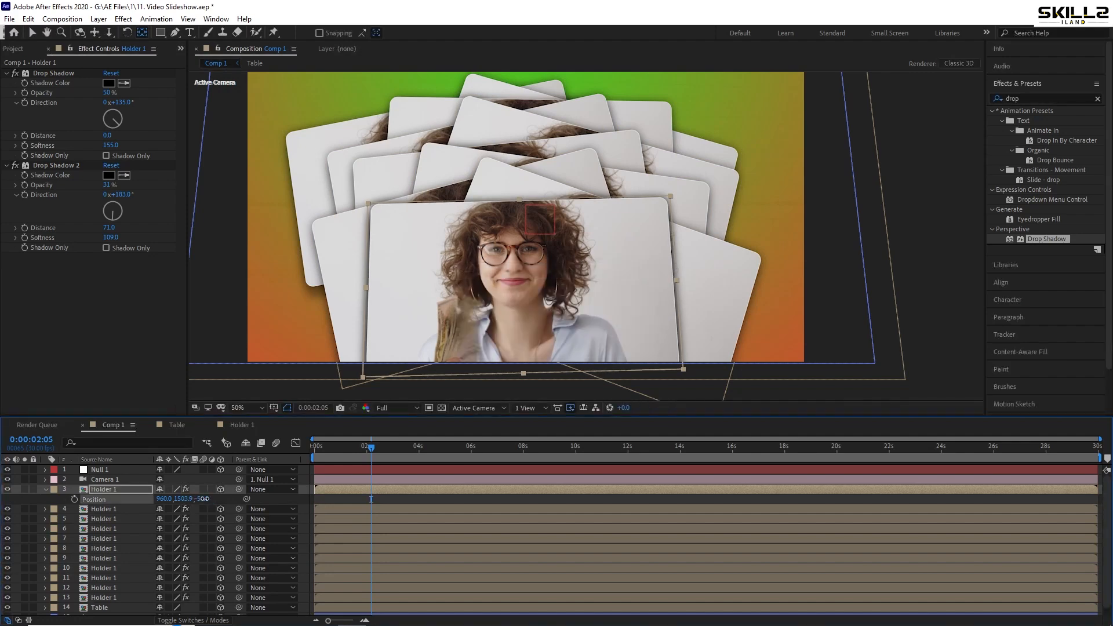
drag(184, 499, 211, 499)
key(ctrl+s)
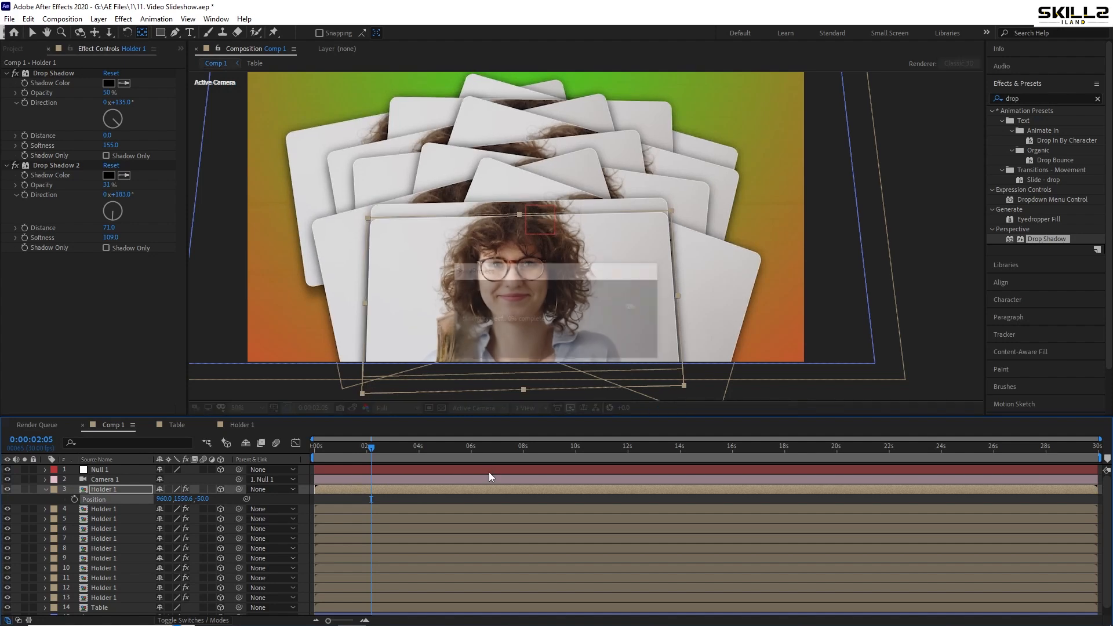
Set the topmost Holder 1 layer's Z Rotation to -16.8° and save the project
key(r)
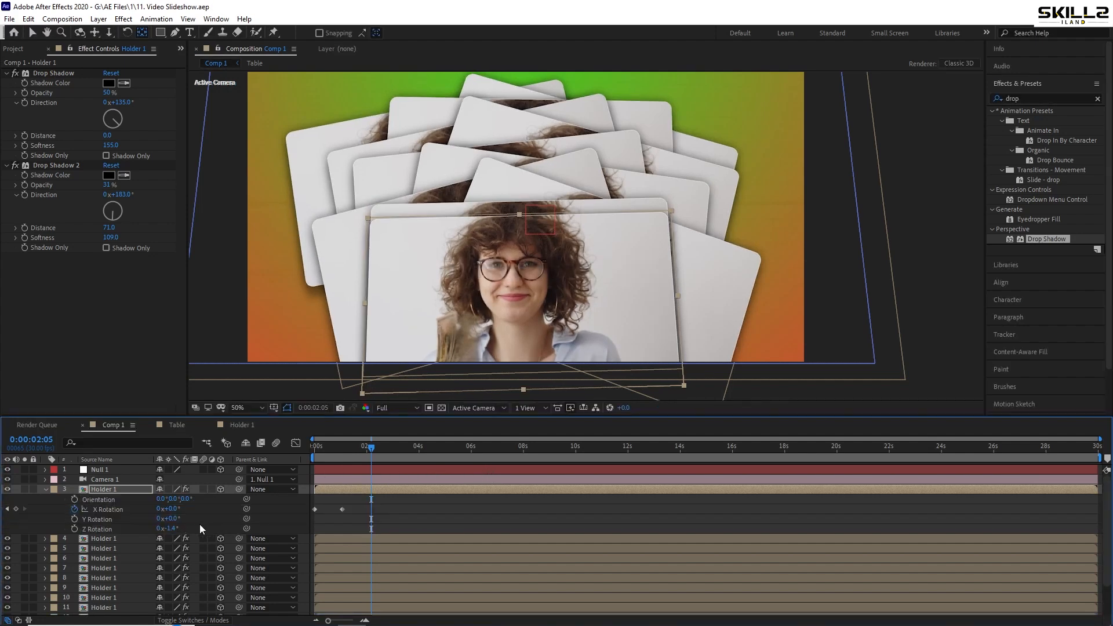
drag(168, 529, 102, 548)
key(ctrl+s)
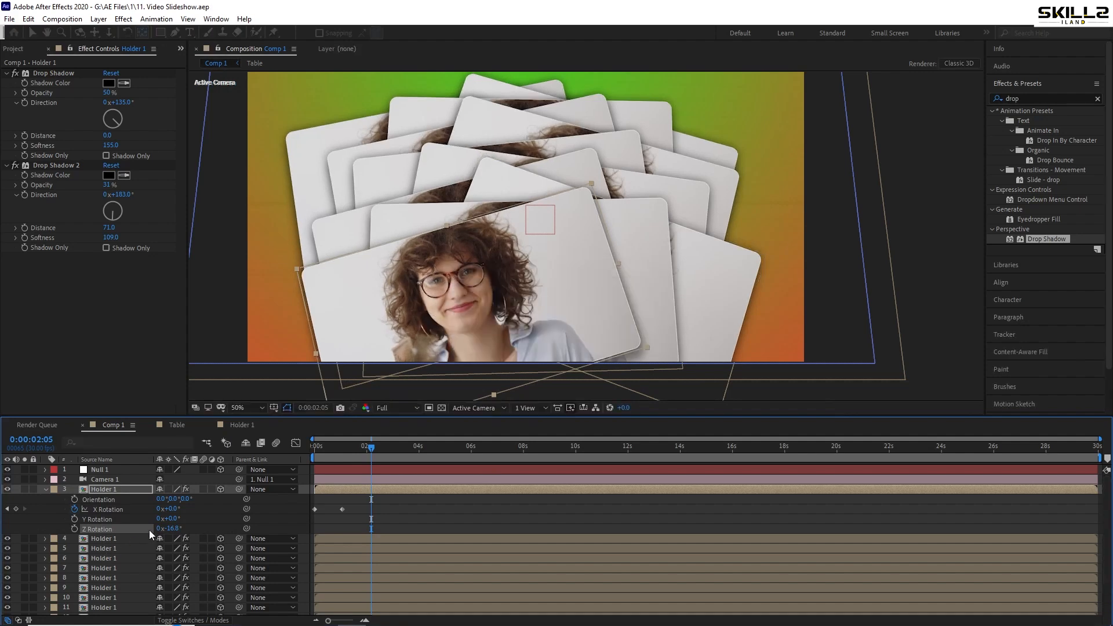
Duplicate the topmost Holder 1 layer, give the copy a Z position of -55 and a Y position of 1596.7, and save the project
click(114, 491)
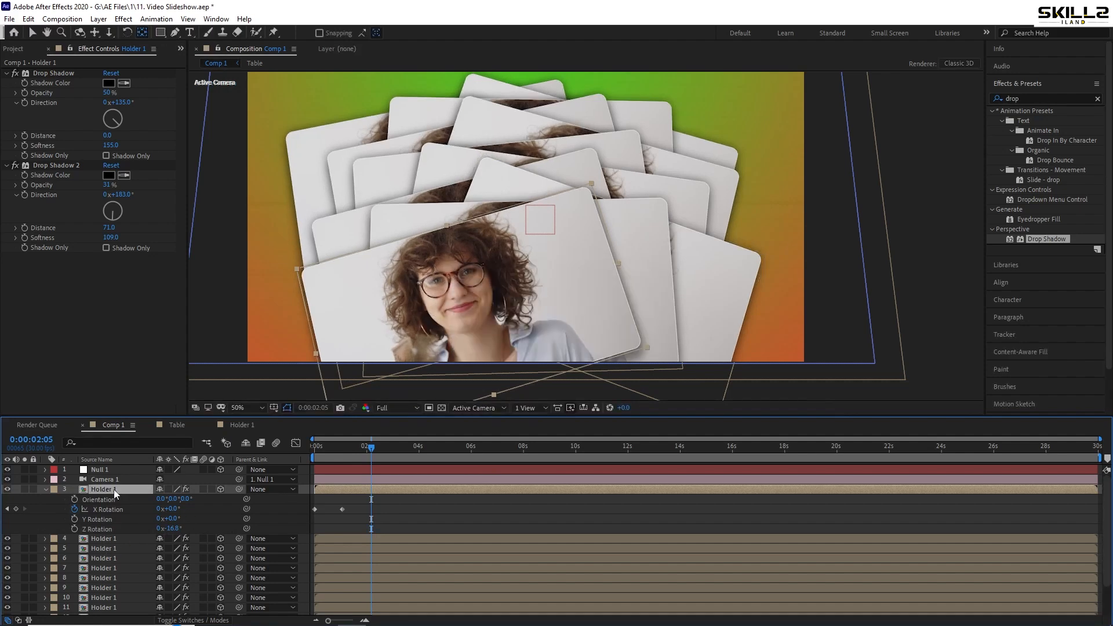
key(ctrl+d)
key(ctrl+s)
key(p)
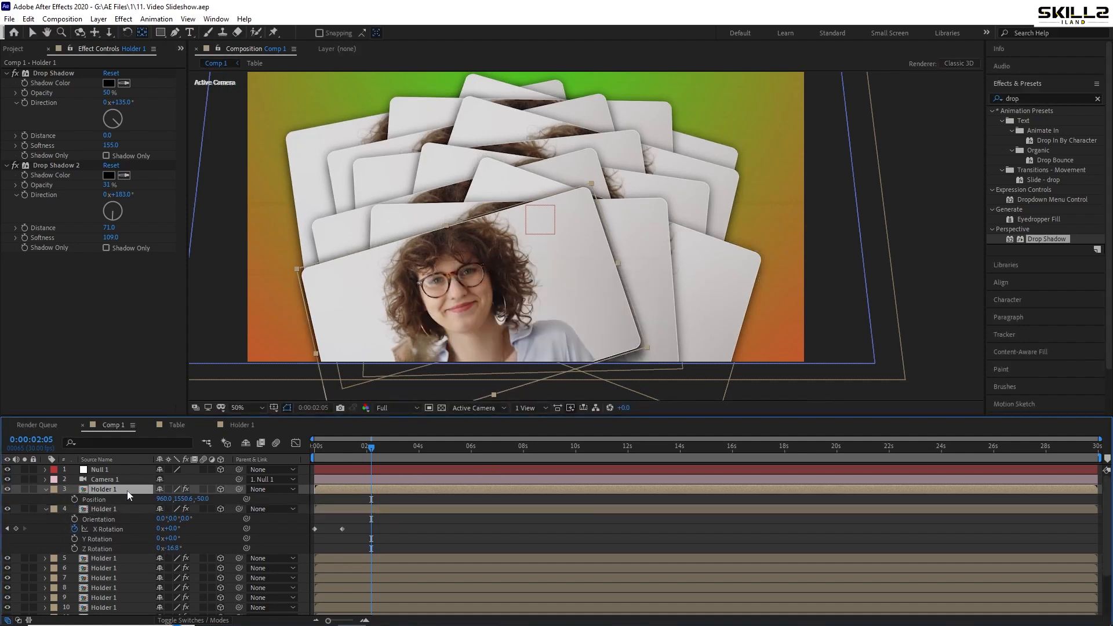
click(204, 499)
key(Return)
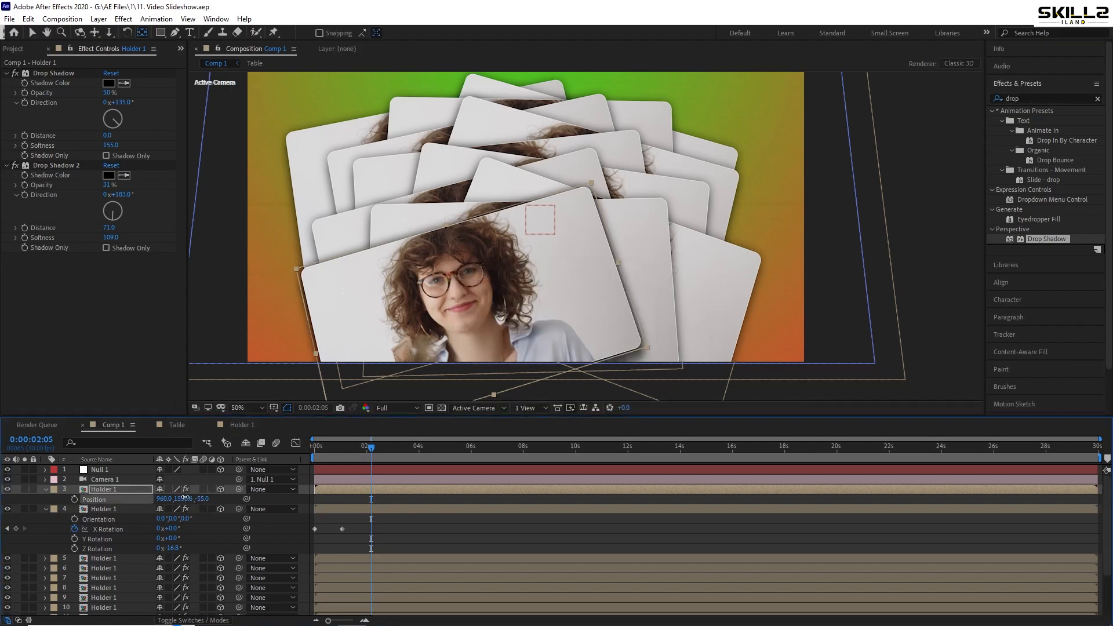
drag(336, 503, 447, 498)
key(ctrl+s)
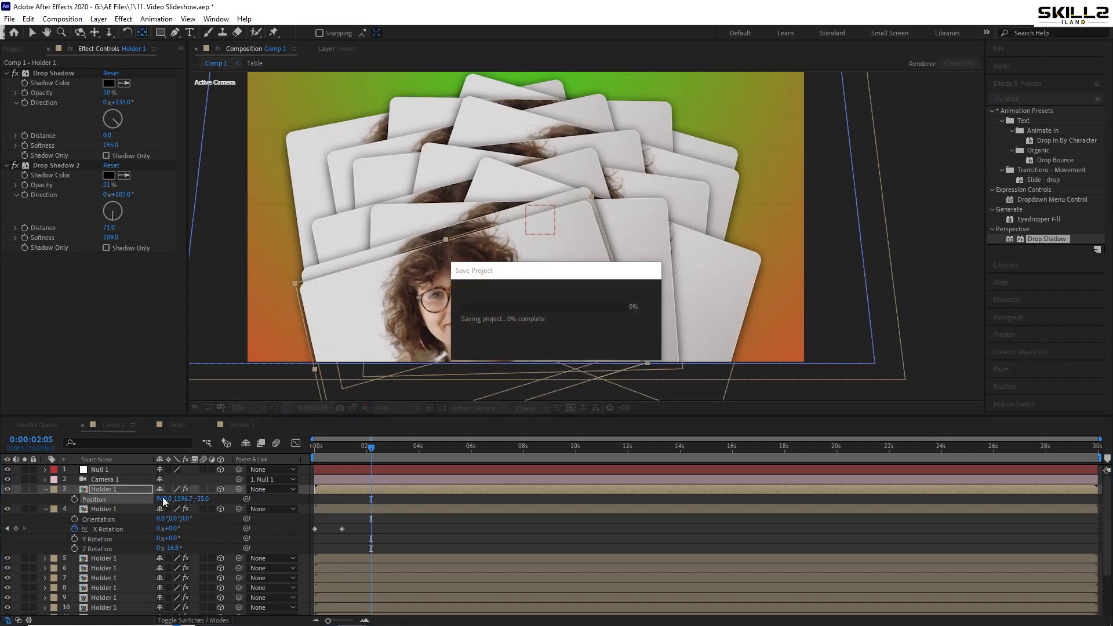
Increase the topmost Holder 1 layer's Z Rotation so it tilts slightly clockwise, and collapse its rotation properties
key(r)
drag(168, 529, 316, 527)
click(120, 490)
key(r)
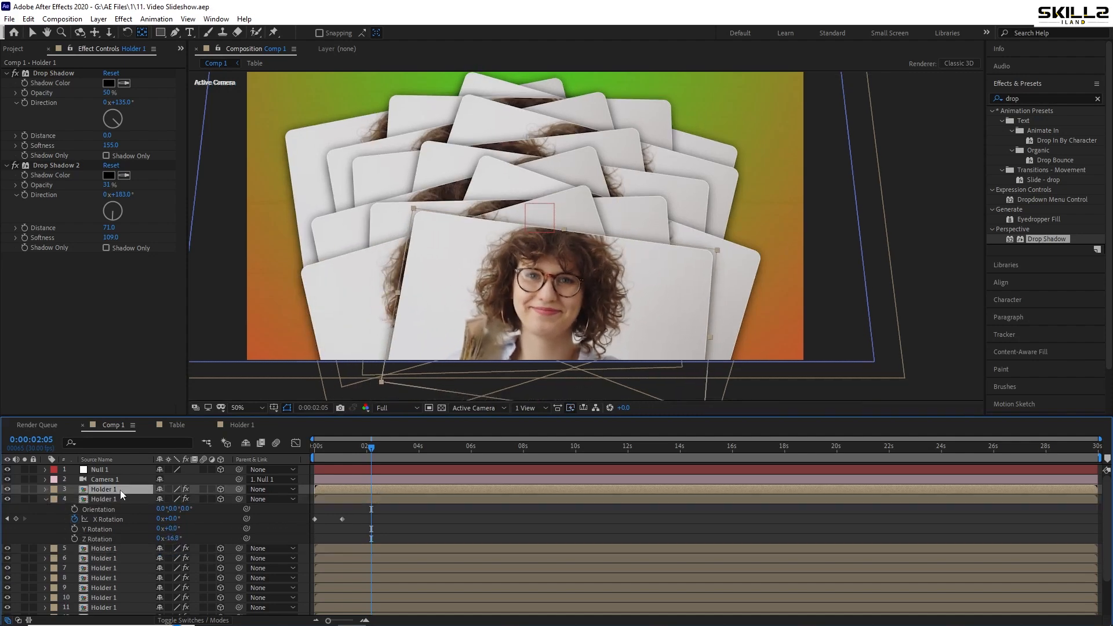
Duplicate the topmost Holder 1 layer and give the copy a Z position of -60 and a Y position of 1655.4
key(ctrl+d)
key(ctrl+s)
key(p)
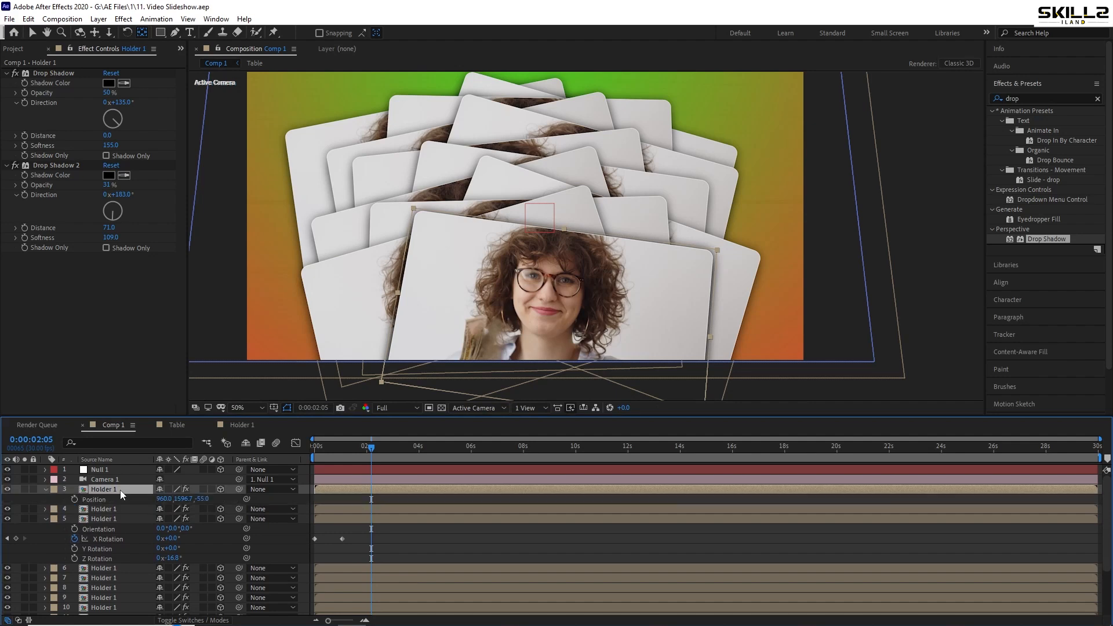
click(200, 497)
text(-60)
key(Return)
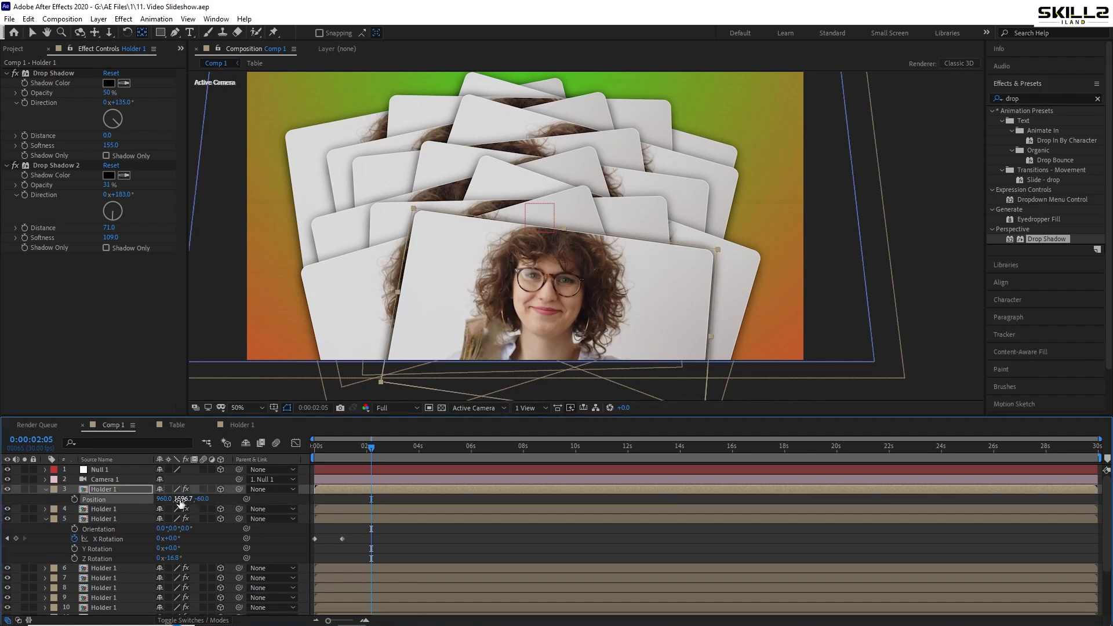
drag(180, 502, 597, 432)
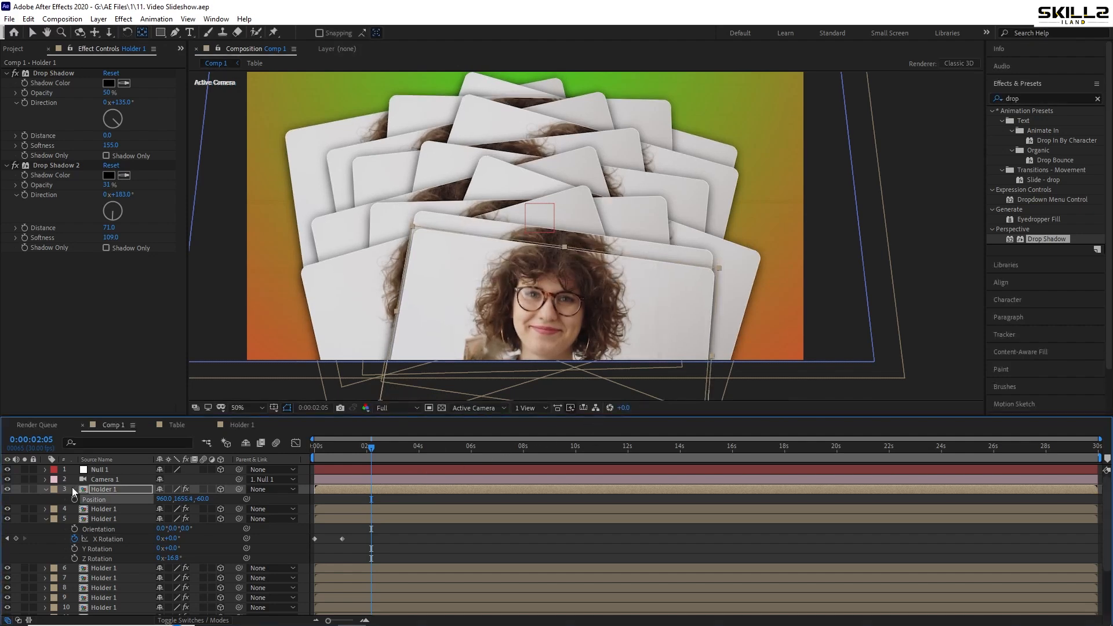
Set the topmost Holder 1 layer's Z Rotation to -7° and save the project
key(r)
drag(175, 530, 116, 553)
key(ctrl+s)
Duplicate the topmost Holder 1 layer and give the copy a Z position of -65 and a Y position of 1698.3
click(115, 490)
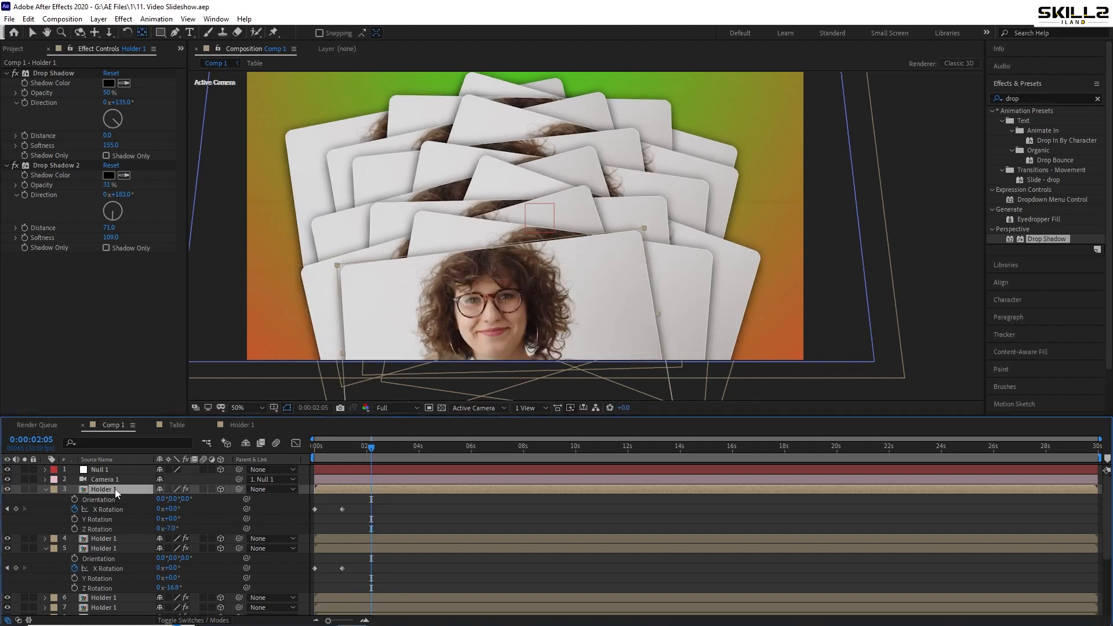
key(ctrl+d)
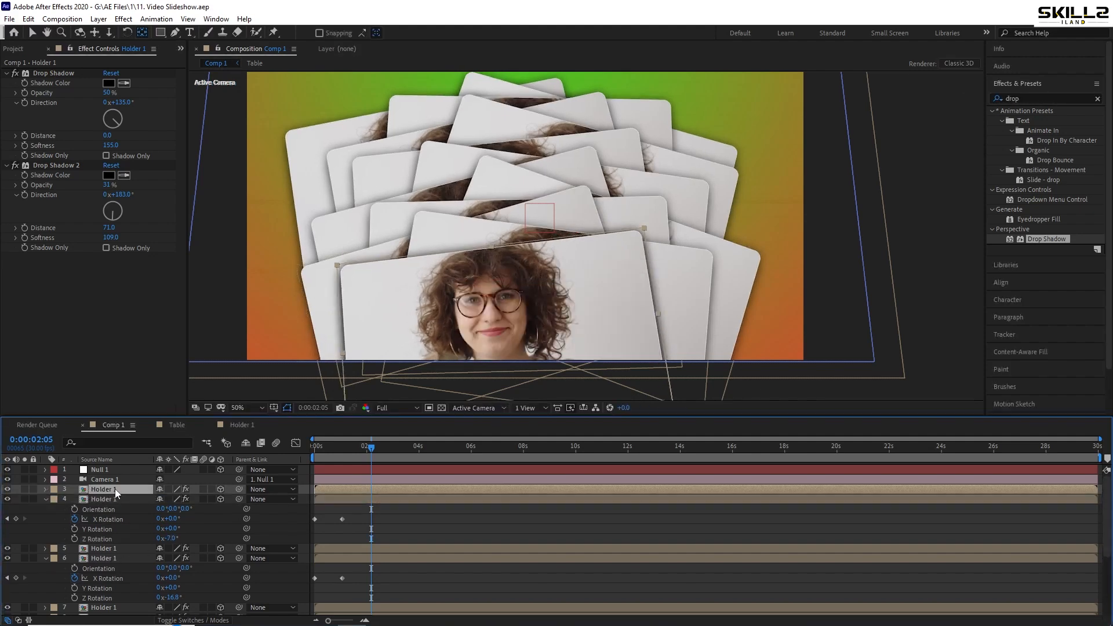
key(p)
click(202, 499)
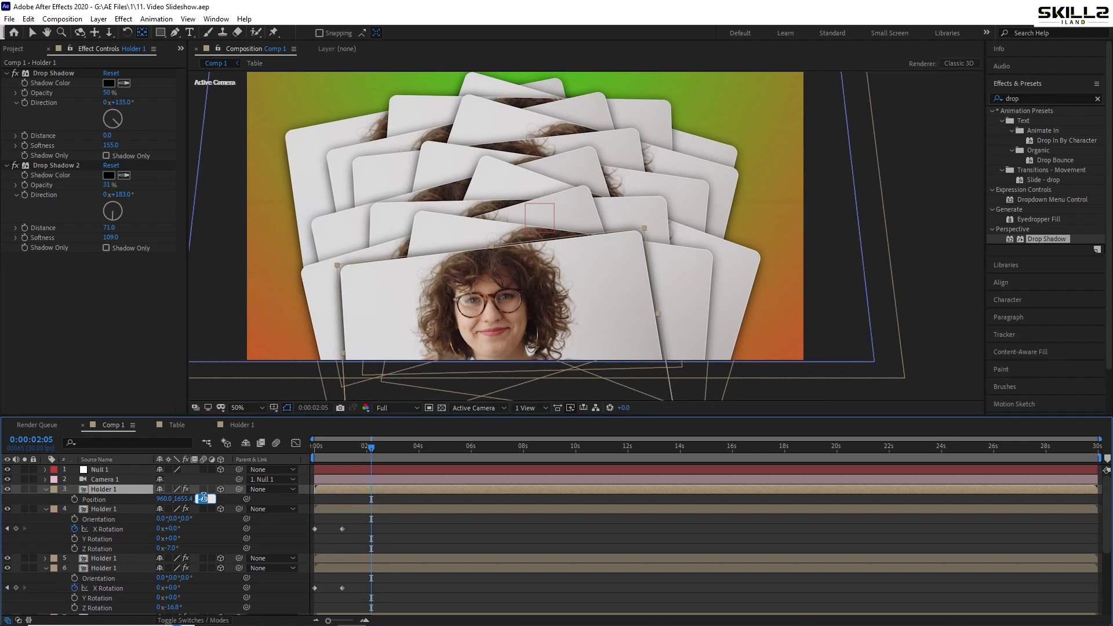
text(-65)
key(Return)
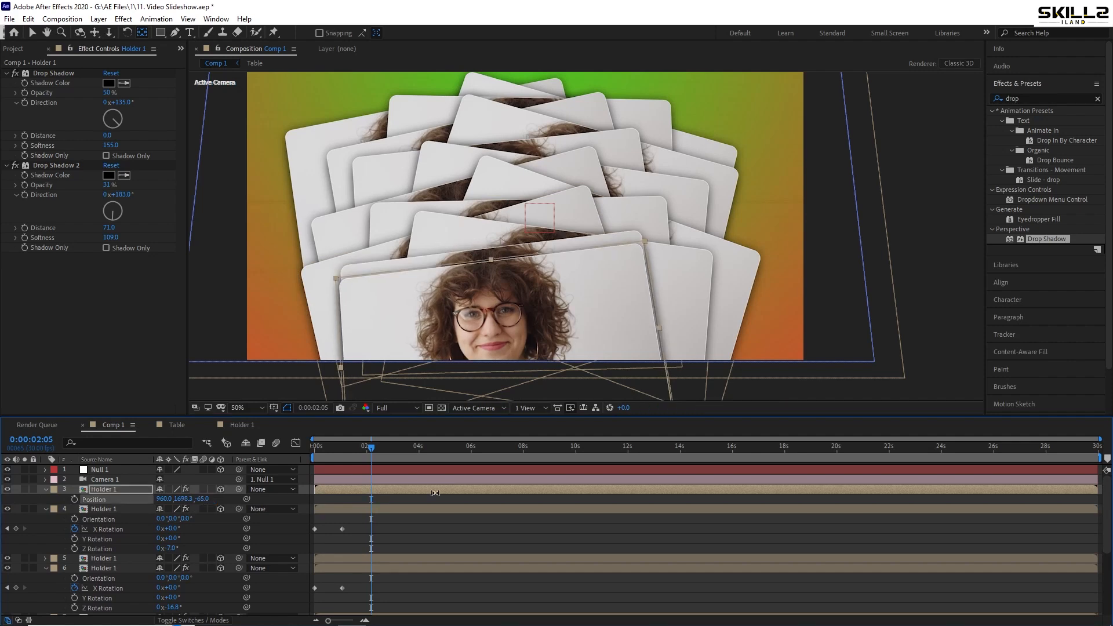
Save the project and set the topmost Holder 1 layer's Z Rotation to 12°
key(ctrl+s)
key(r)
drag(168, 529, 273, 518)
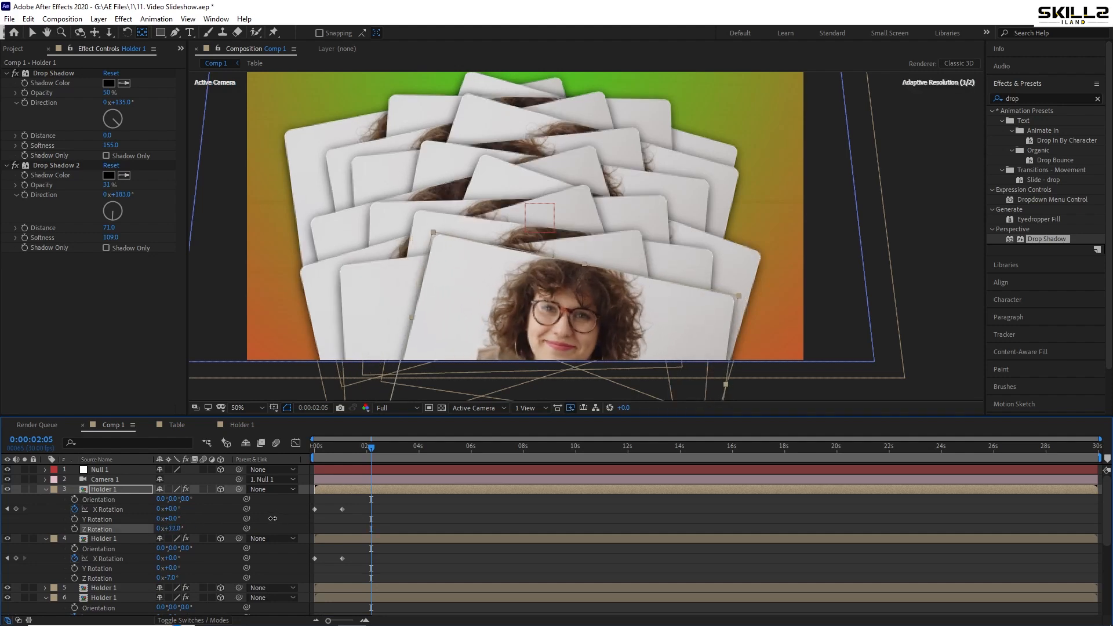
Duplicate the topmost Holder 1 layer, give the copy a Z position of -70 and a Y position of 1759, and save
click(120, 491)
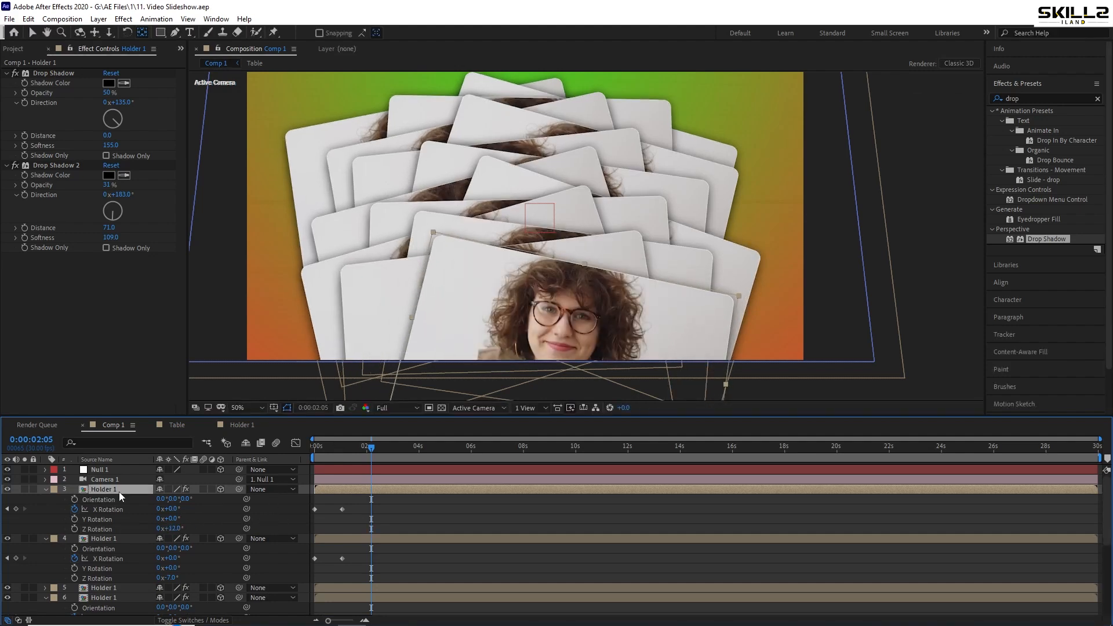
key(p)
key(ctrl+s)
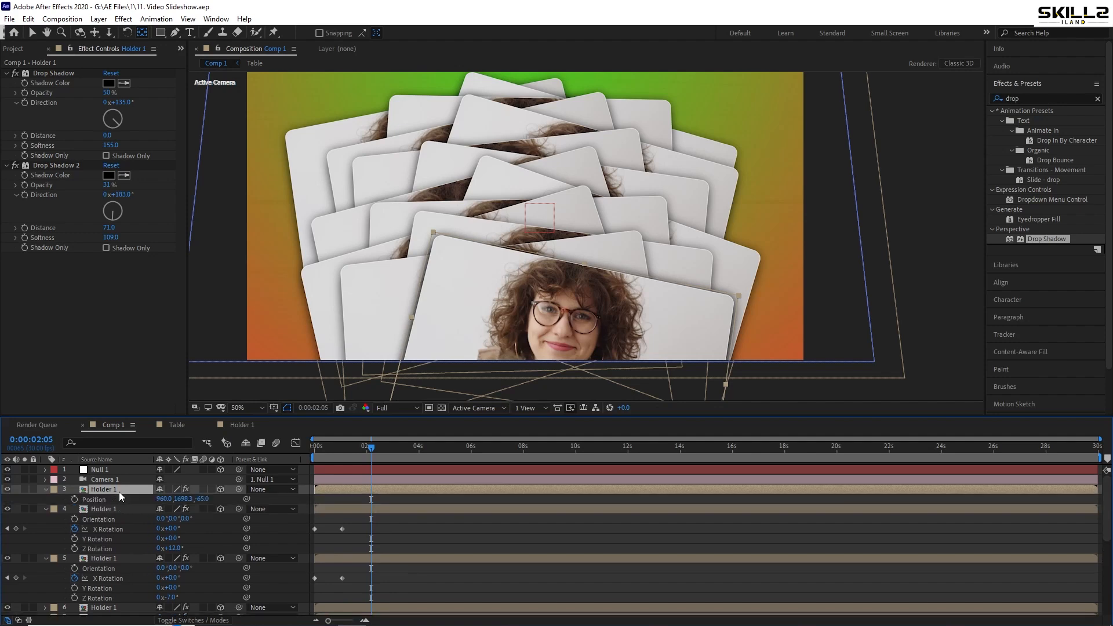
click(203, 499)
text(-70)
key(Return)
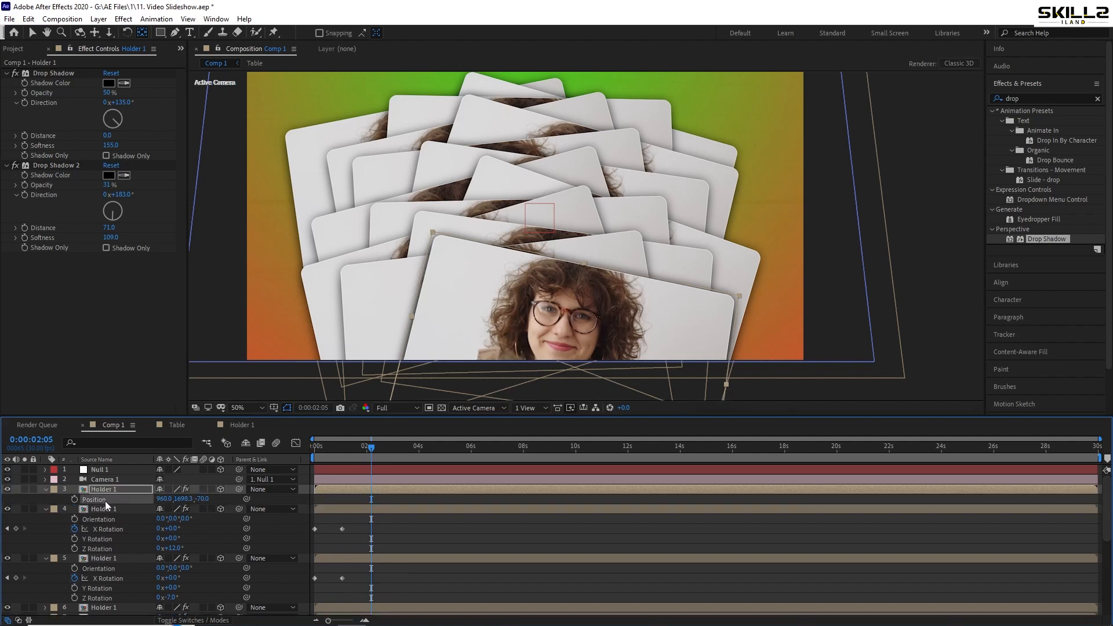
drag(184, 499, 581, 451)
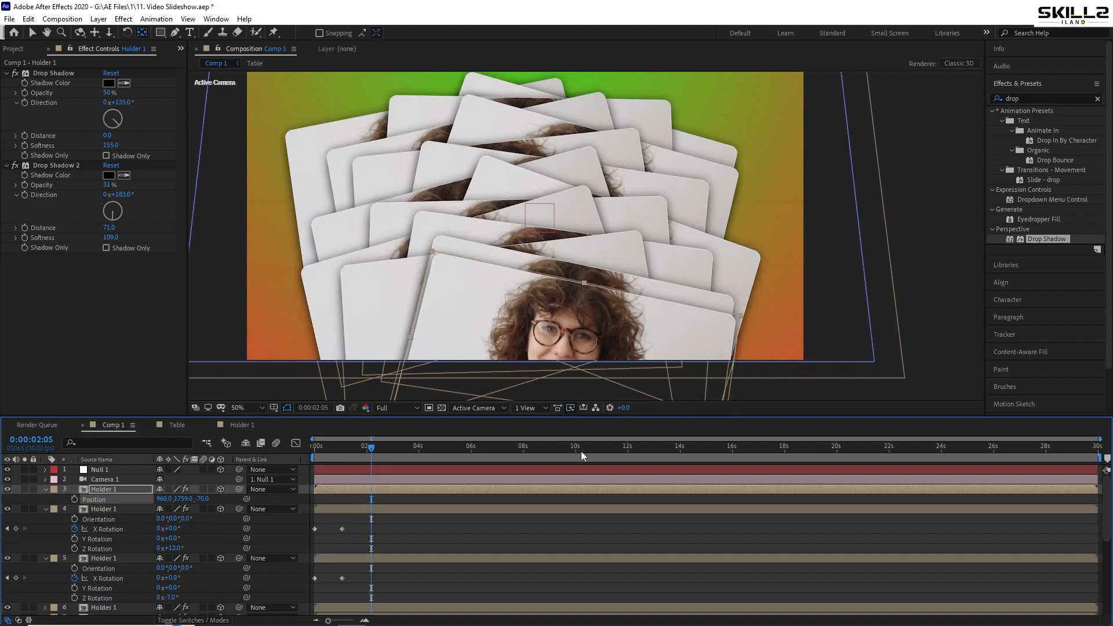
key(ctrl+s)
Set the topmost Holder 1 layer's Z Rotation to -21° and save the project
key(r)
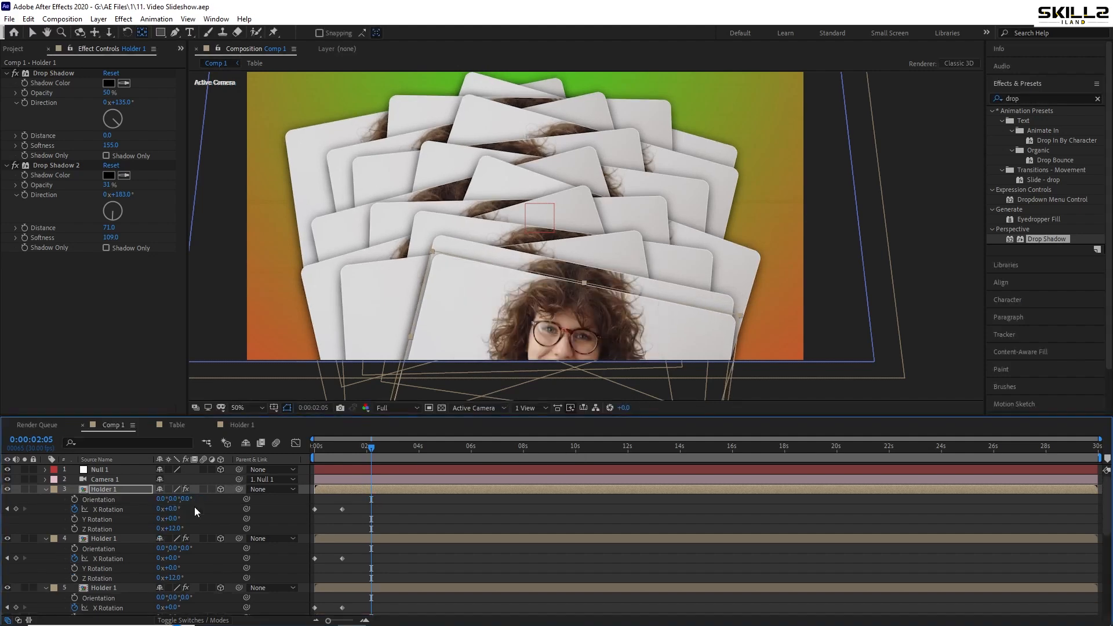
click(166, 529)
drag(167, 529, 158, 530)
key(ctrl+s)
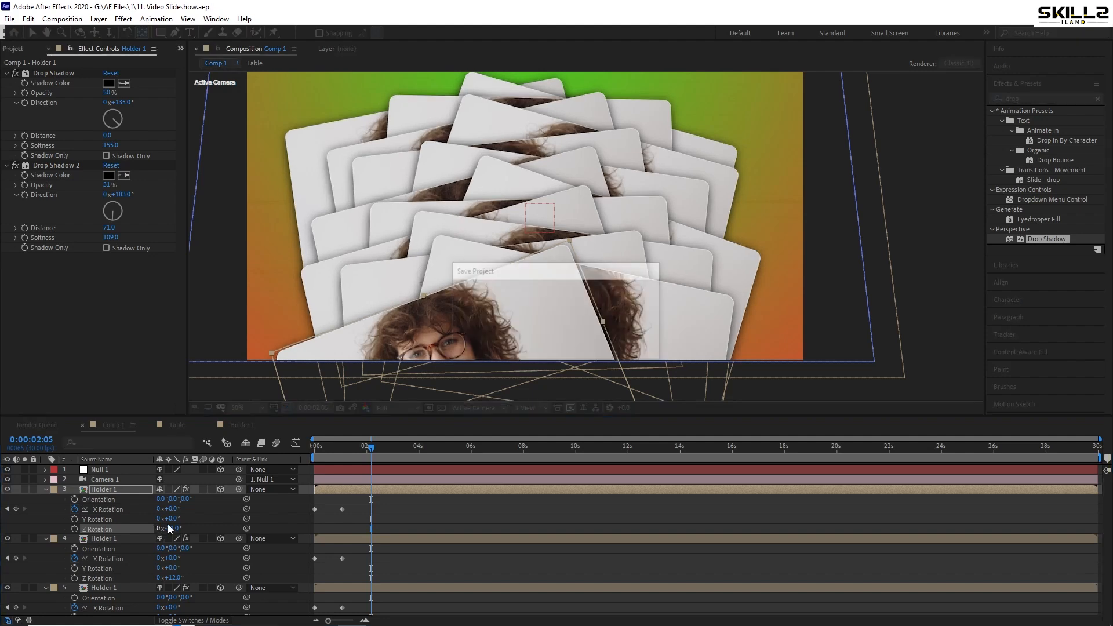
Duplicate the topmost Holder 1 layer, give the copy a Z position of -75 and a Y position of 1822, and save
click(109, 489)
key(ctrl+d)
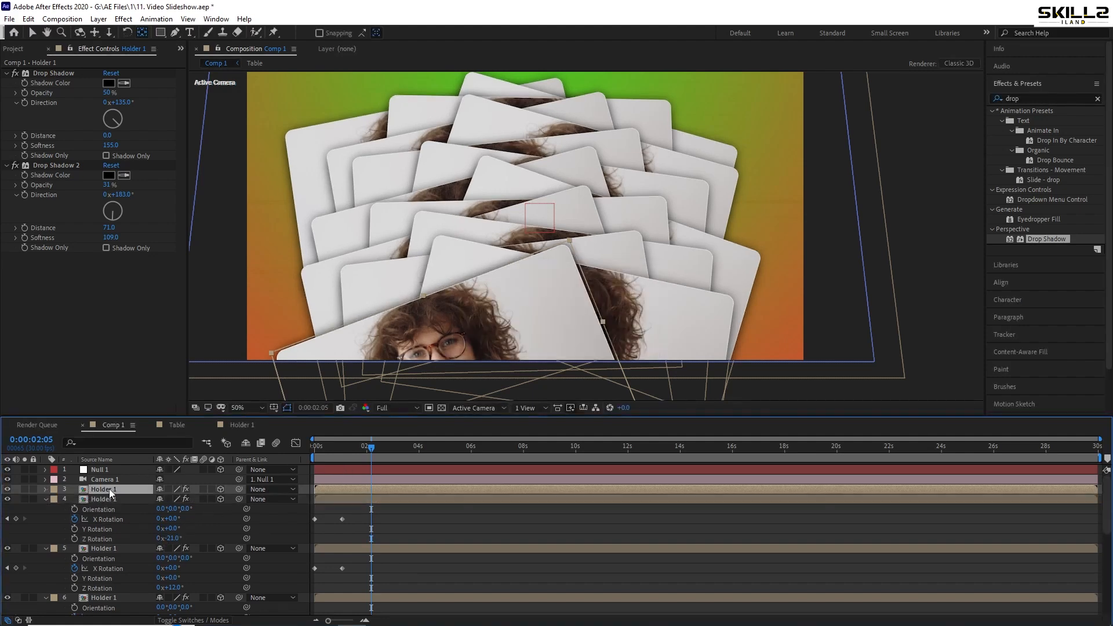
key(p)
click(203, 499)
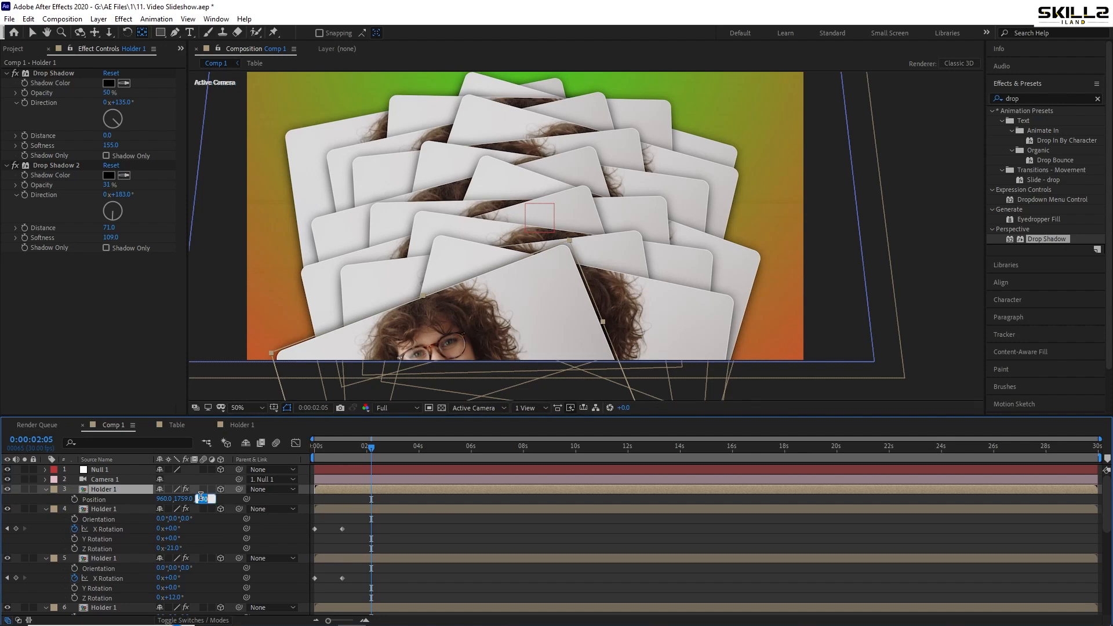
text(-75)
drag(182, 500, 224, 495)
key(ctrl+s)
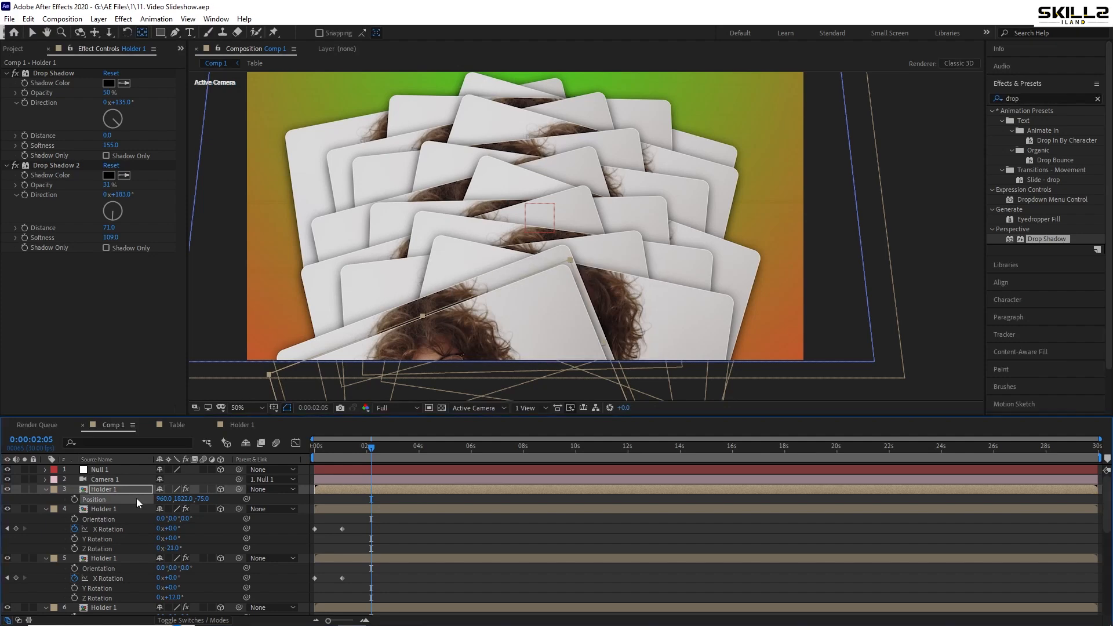
Rotate the topmost Holder 1 layer clockwise around Z, opposite to the tilt of the layer below, and save the project
key(r)
drag(163, 528, 193, 524)
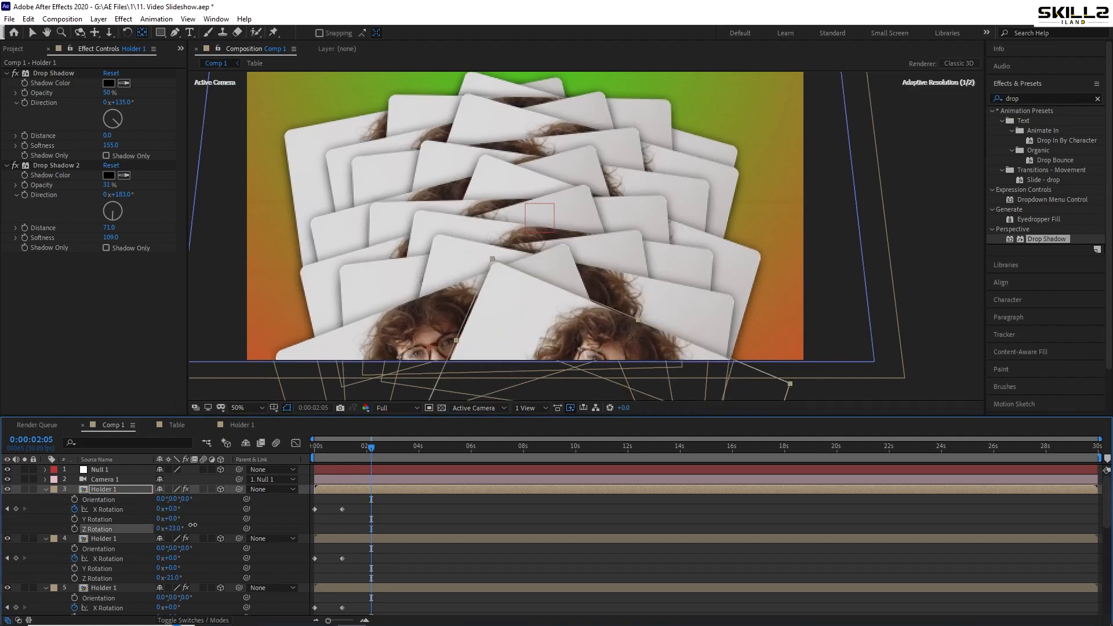
key(ctrl+s)
Collapse the properties of all layers in Comp 1 and clear the layer selection
key(ctrl+a)
click(45, 489)
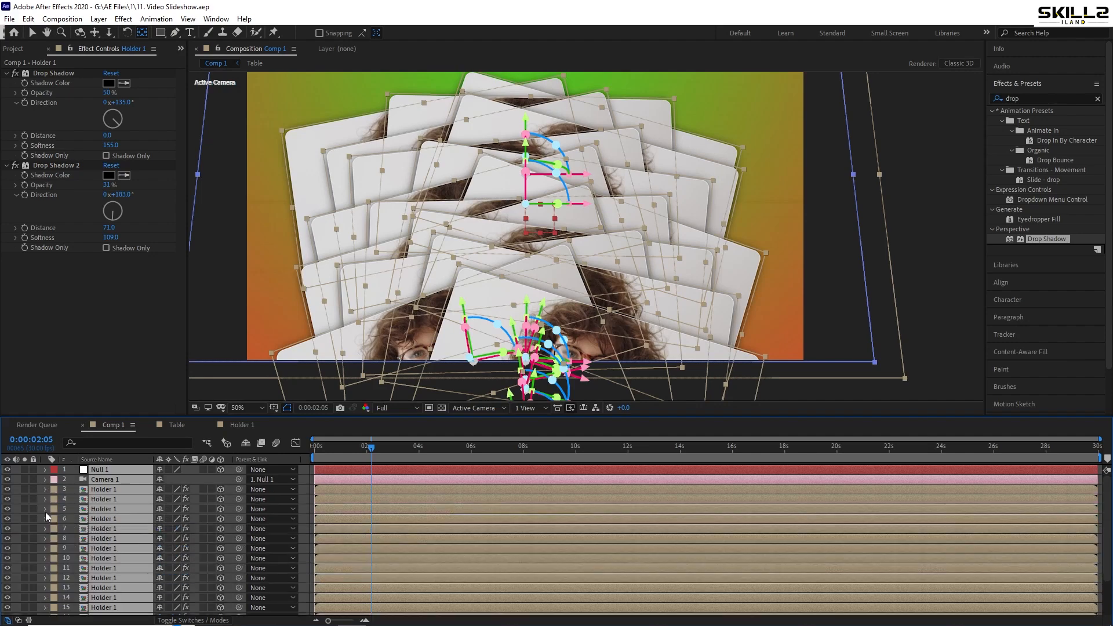
key(ctrl+shift+a)
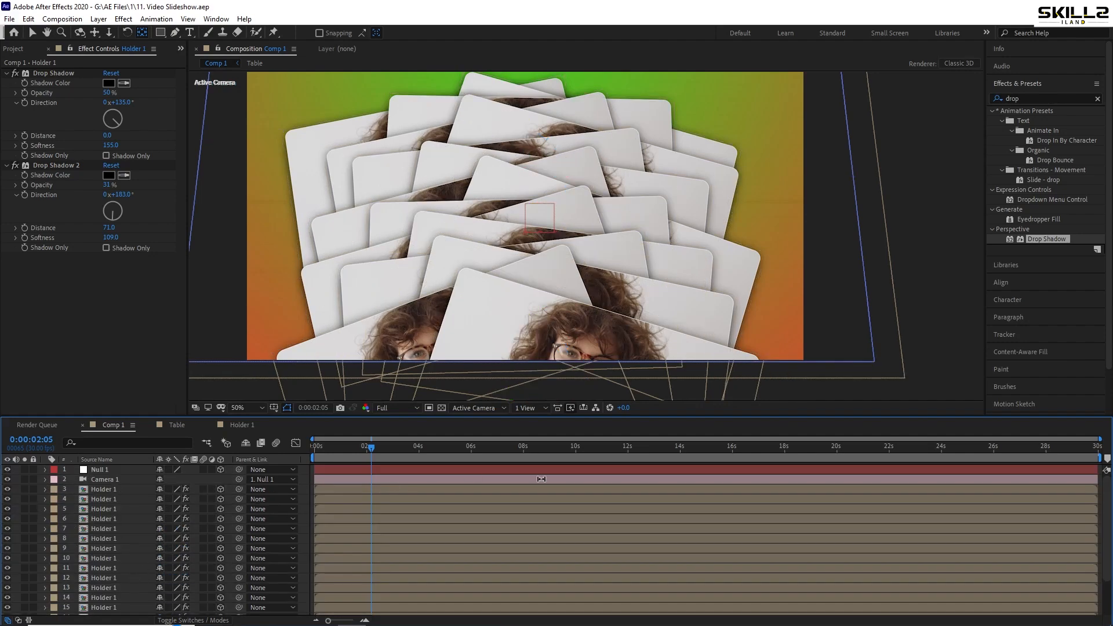
scroll(542, 333, down, 2)
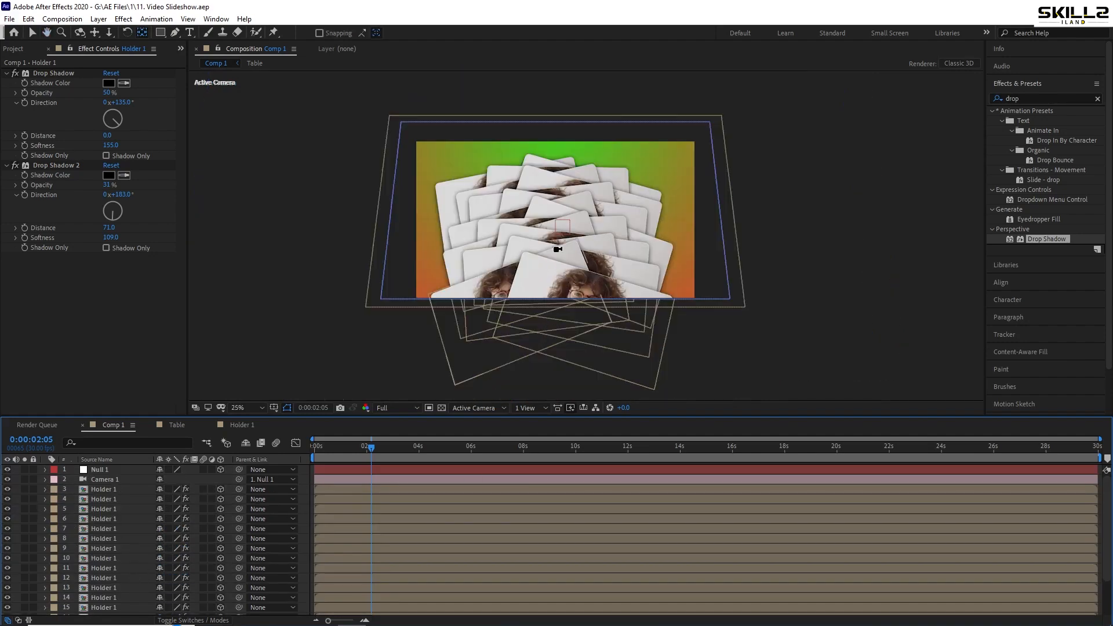
scroll(567, 248, up, 2)
key(space)
drag(480, 291, 459, 329)
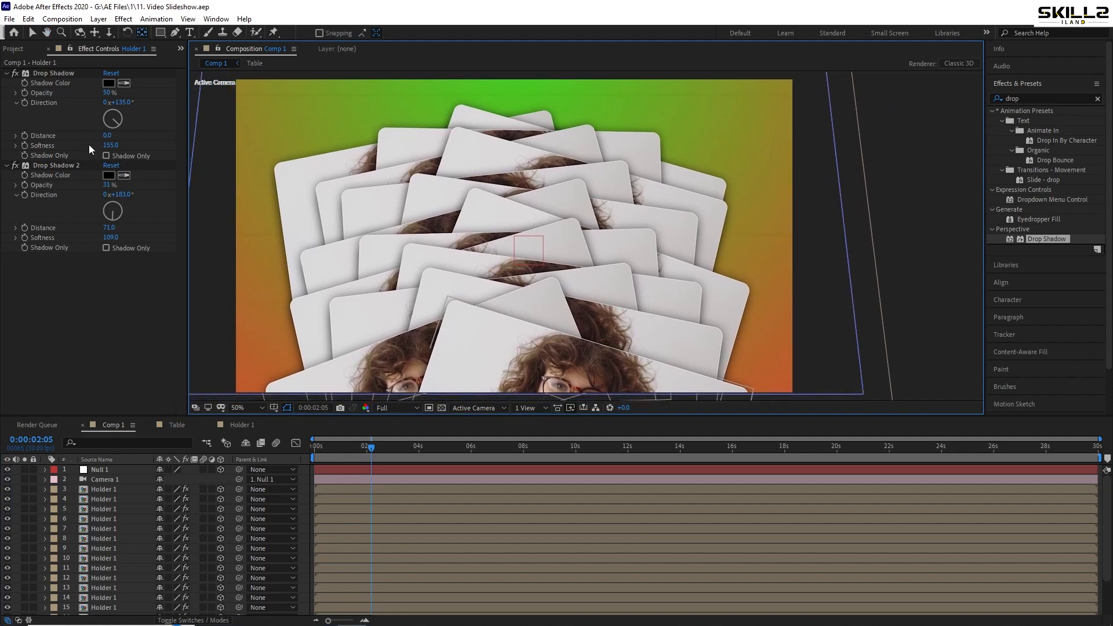
Duplicate the Holder 1 composition in the project until there are compositions up to Holder 15, and save the project
click(14, 49)
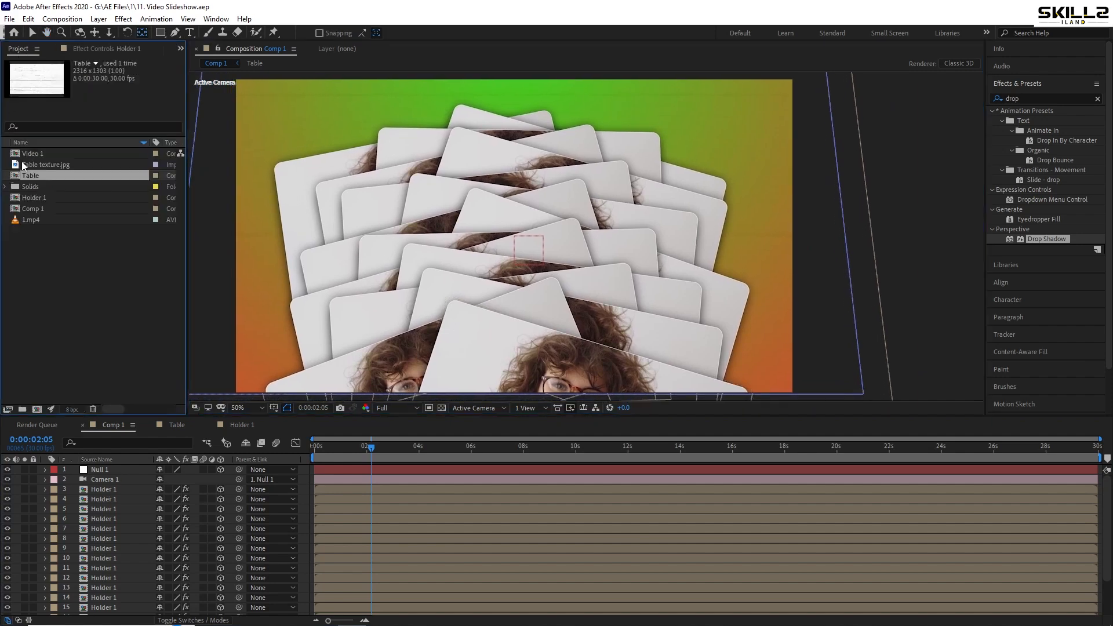
click(44, 198)
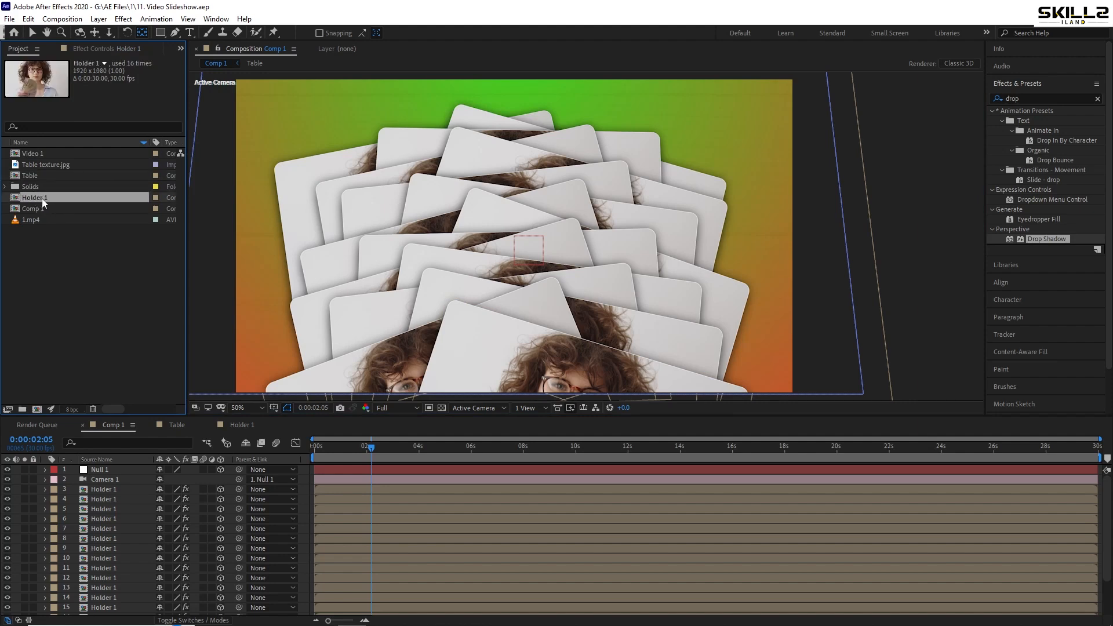
key(ctrl+d)
key(ctrl+d)
key(ctrl+d)
key(ctrl+d)
key(ctrl+d)
key(ctrl+d)
key(ctrl+d)
key(ctrl+d)
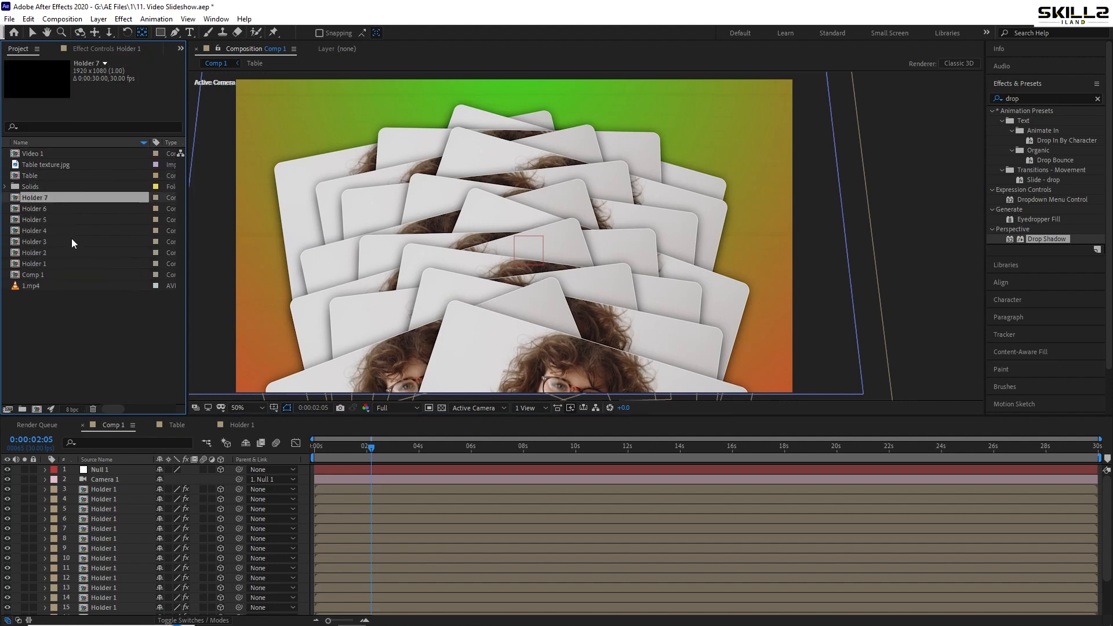
key(ctrl+d)
key(ctrl+d)
key(ctrl+d)
key(ctrl+d)
key(ctrl+d)
key(ctrl+d)
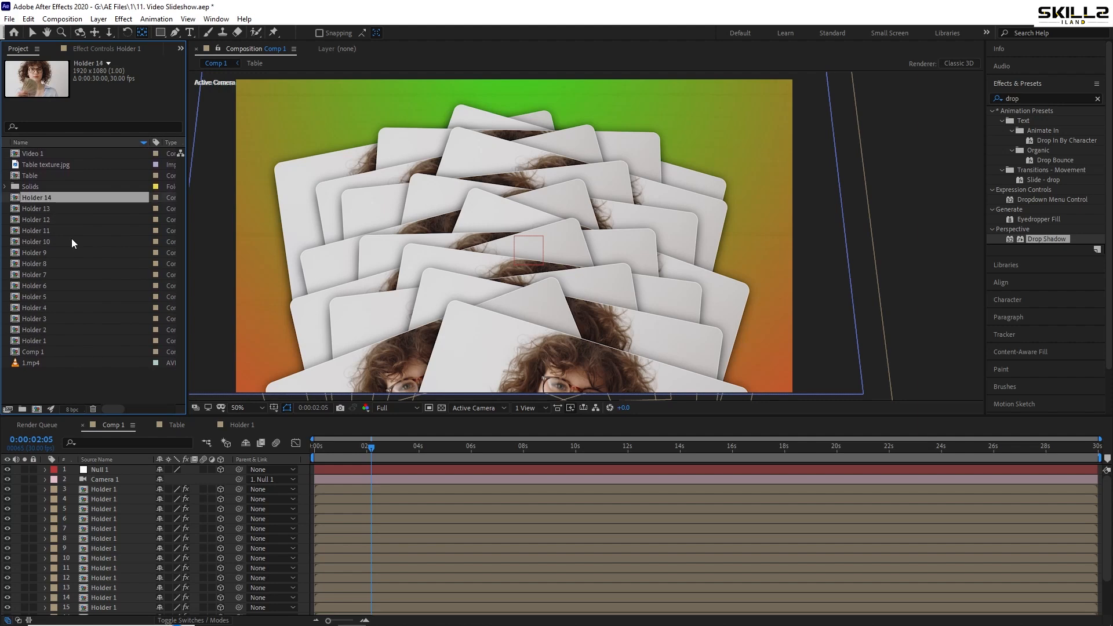
key(ctrl+s)
Replace the source of the second-lowest Holder 1 layer (layer 17) with the Holder 2 composition
scroll(133, 581, down, 2)
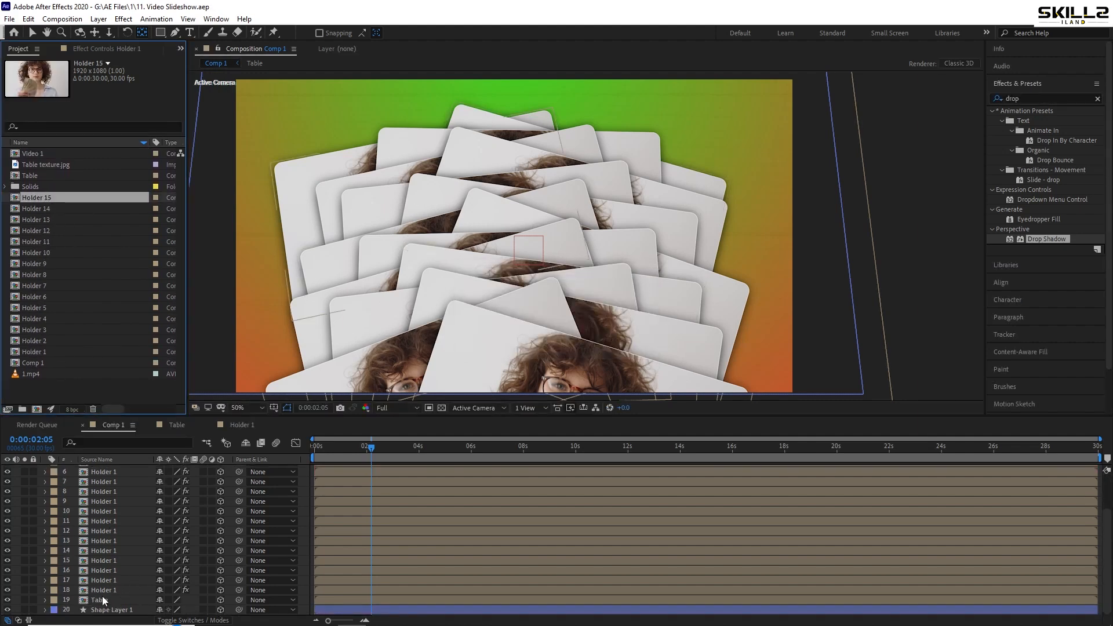
click(107, 590)
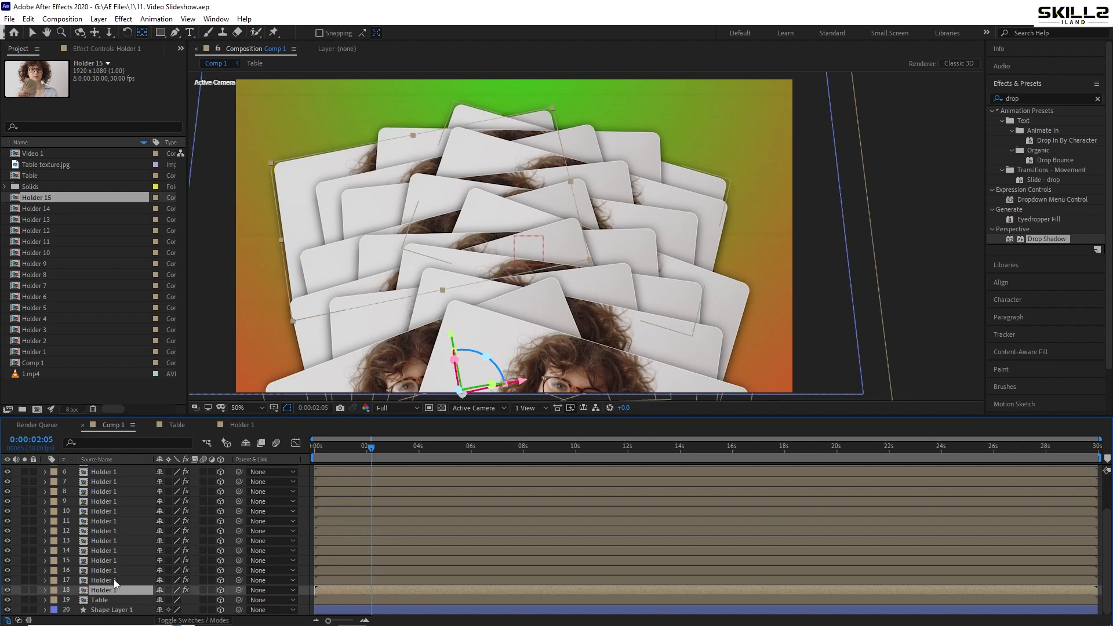
click(114, 580)
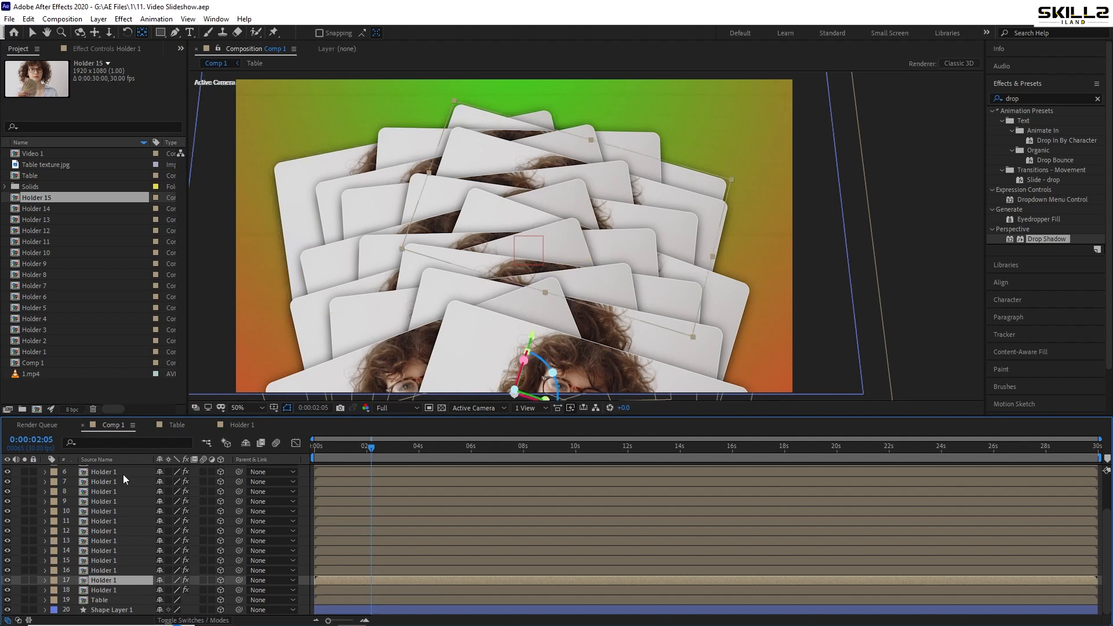
click(47, 342)
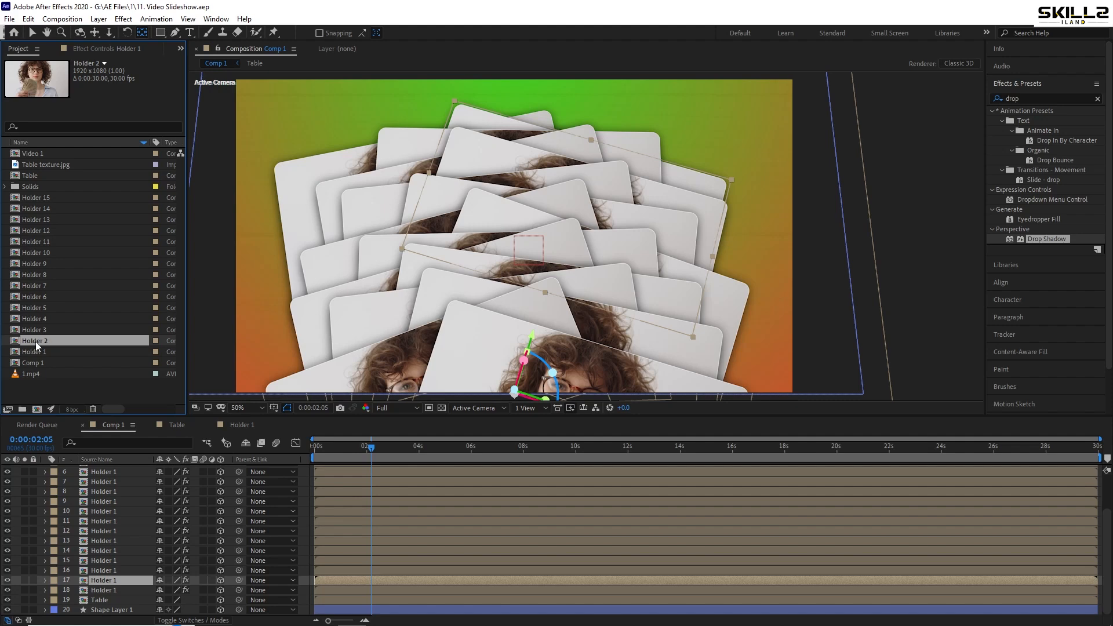
drag(35, 340, 107, 581)
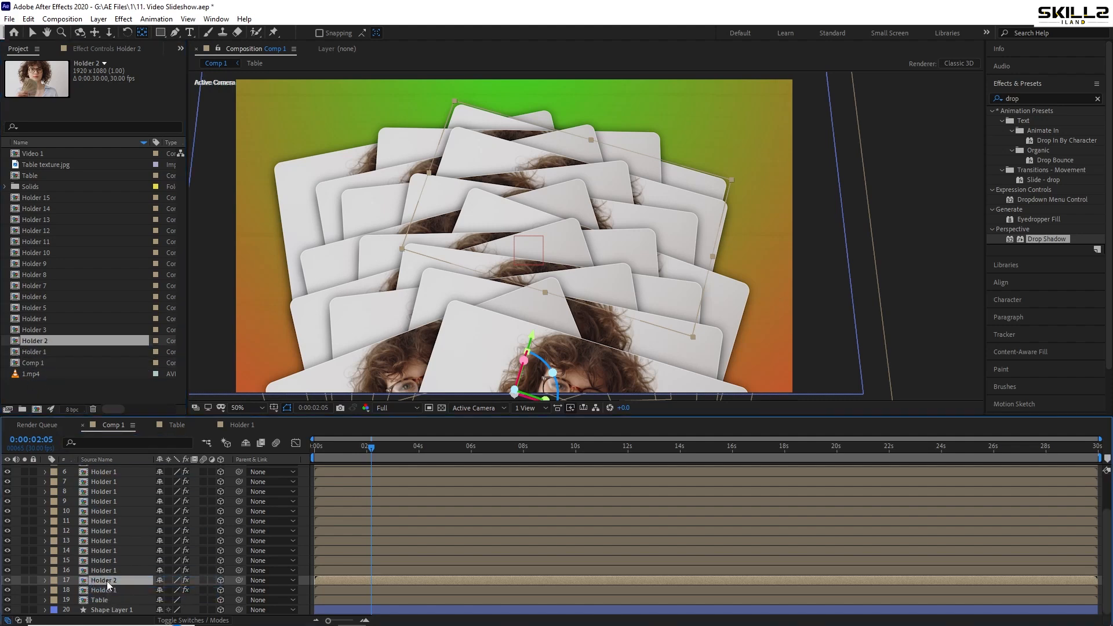
Replace the sources of layers 16 up to 4 in order with the compositions Holder 3 through Holder 15
click(108, 570)
click(36, 330)
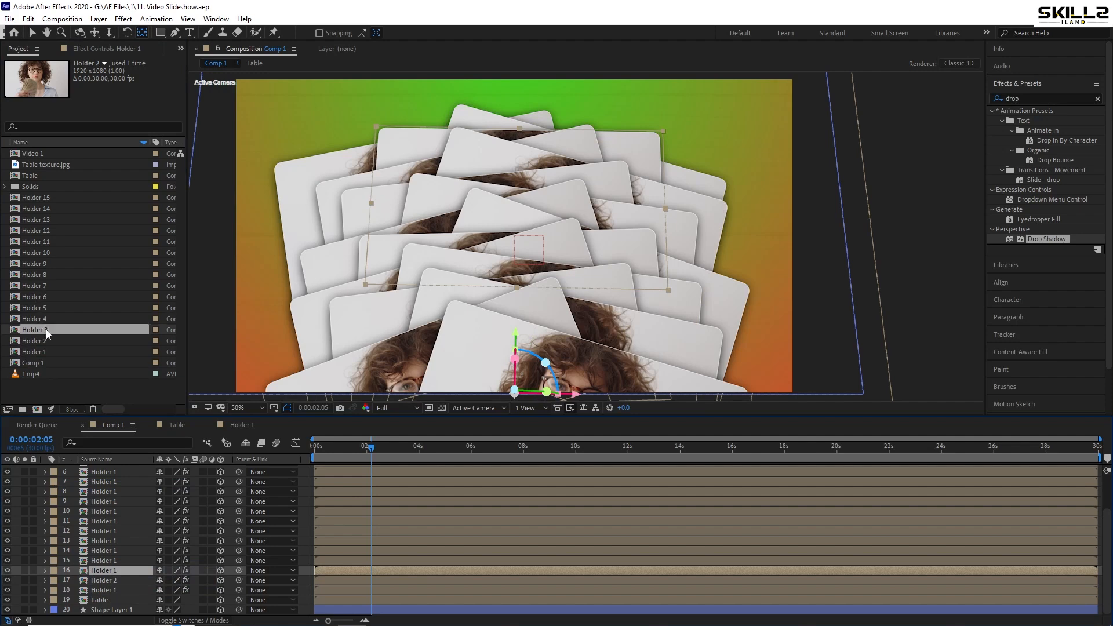
drag(36, 329, 98, 571)
click(110, 561)
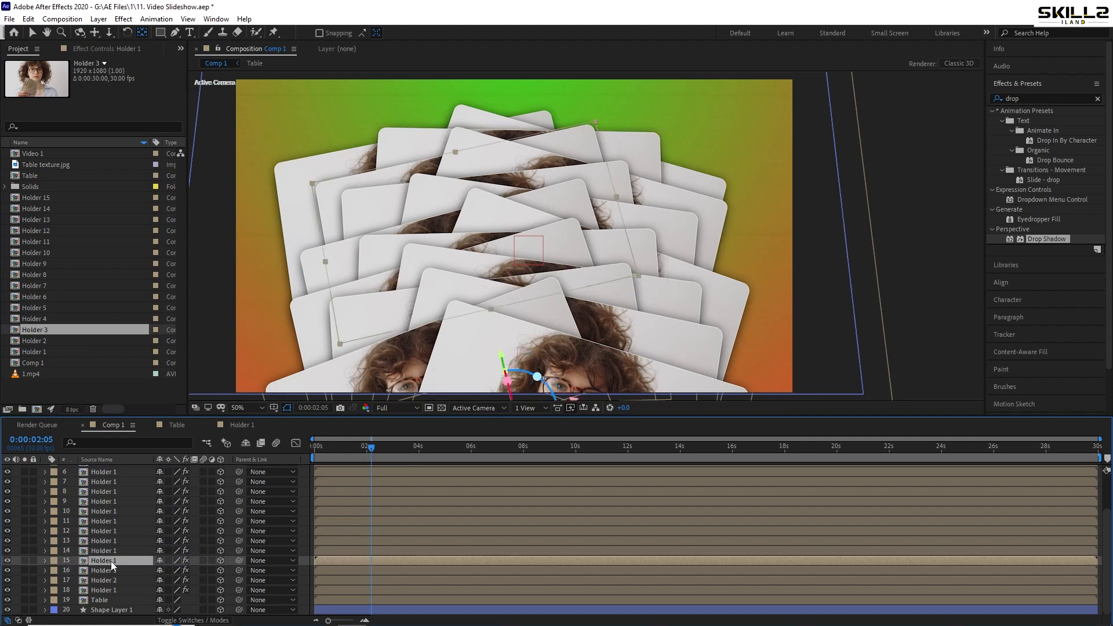
key(ctrl+s)
click(51, 320)
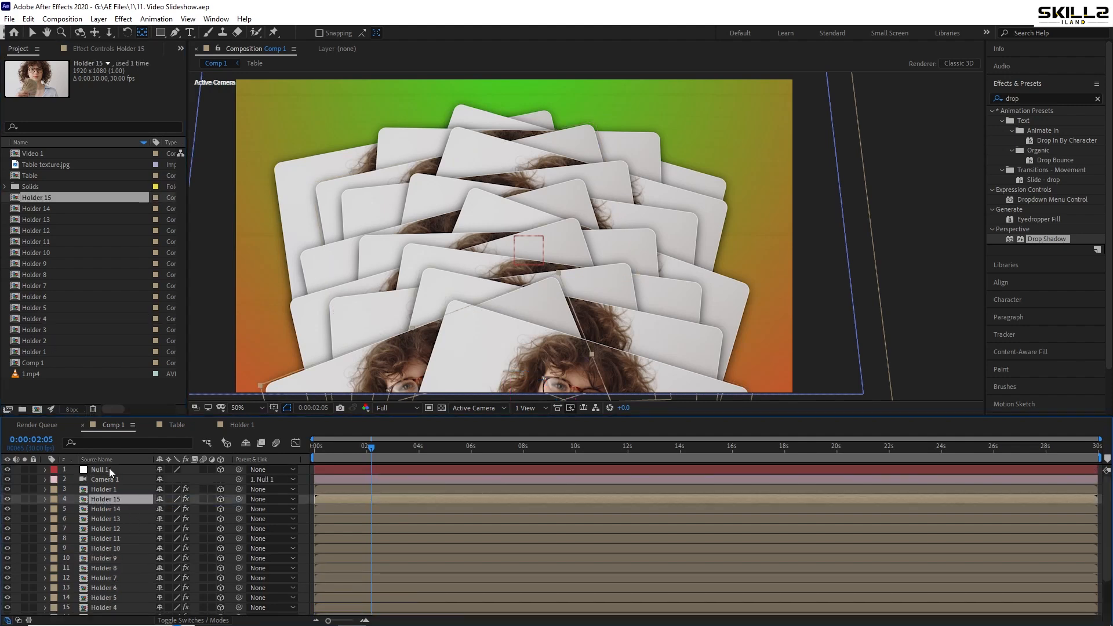
Delete the leftover Holder 1 layer above Holder 15 and save the project
click(101, 490)
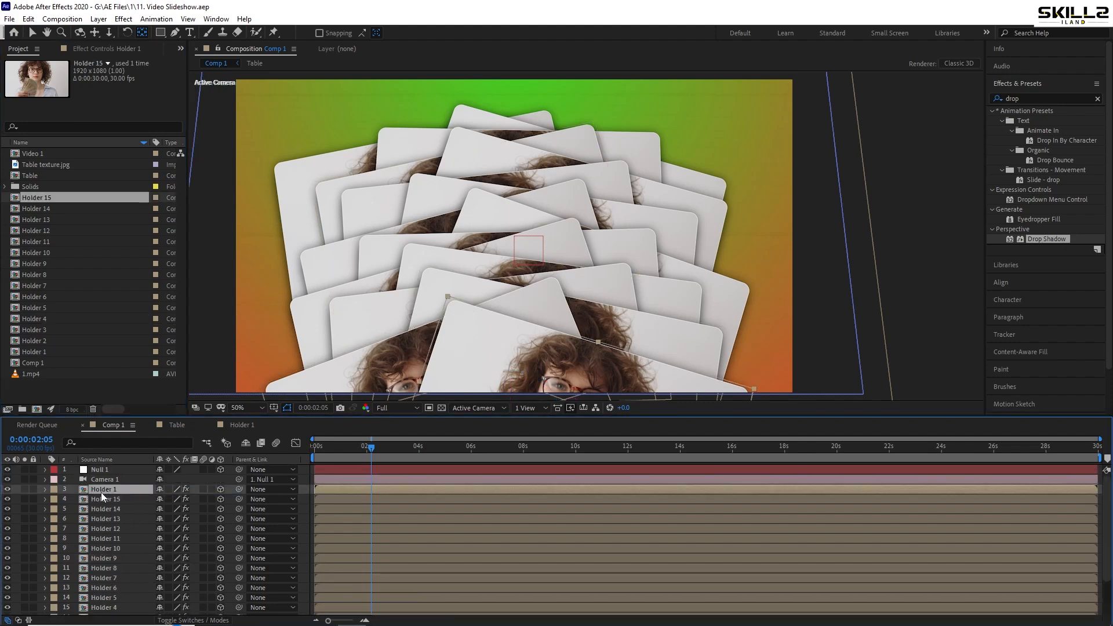
key(Delete)
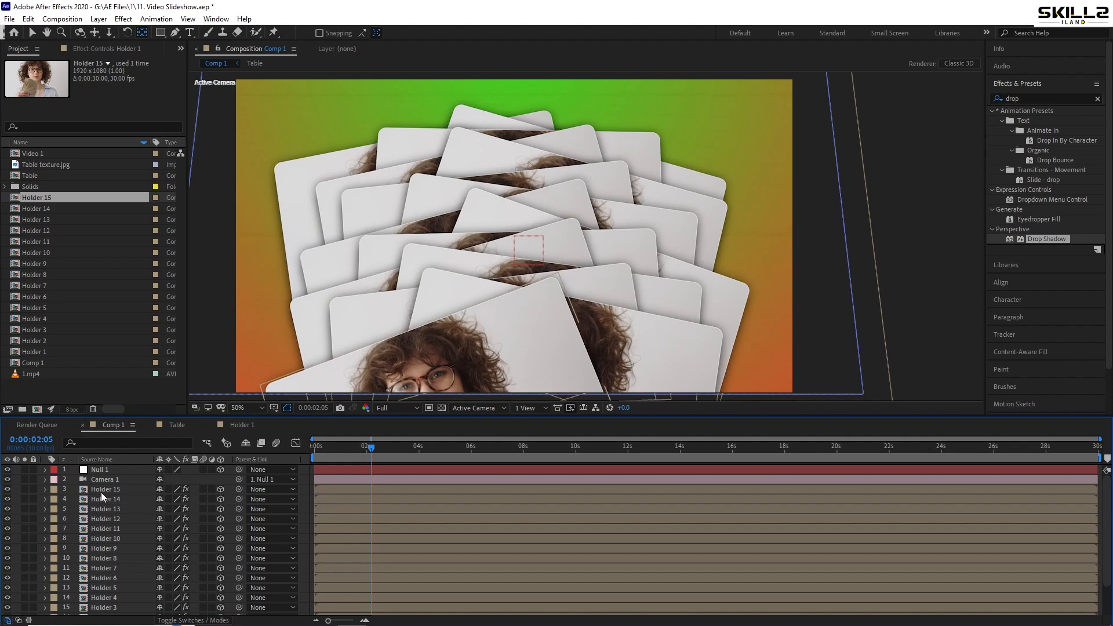
key(ctrl+s)
Play Comp 1 from the start to preview the holders' flip-in animation
key(Home)
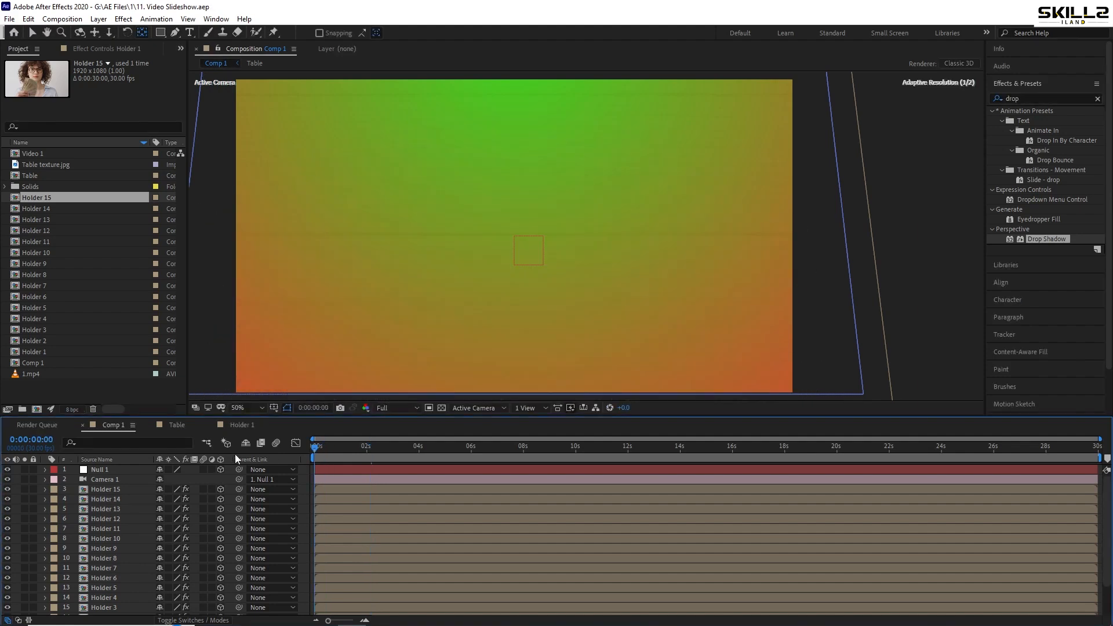
key(space)
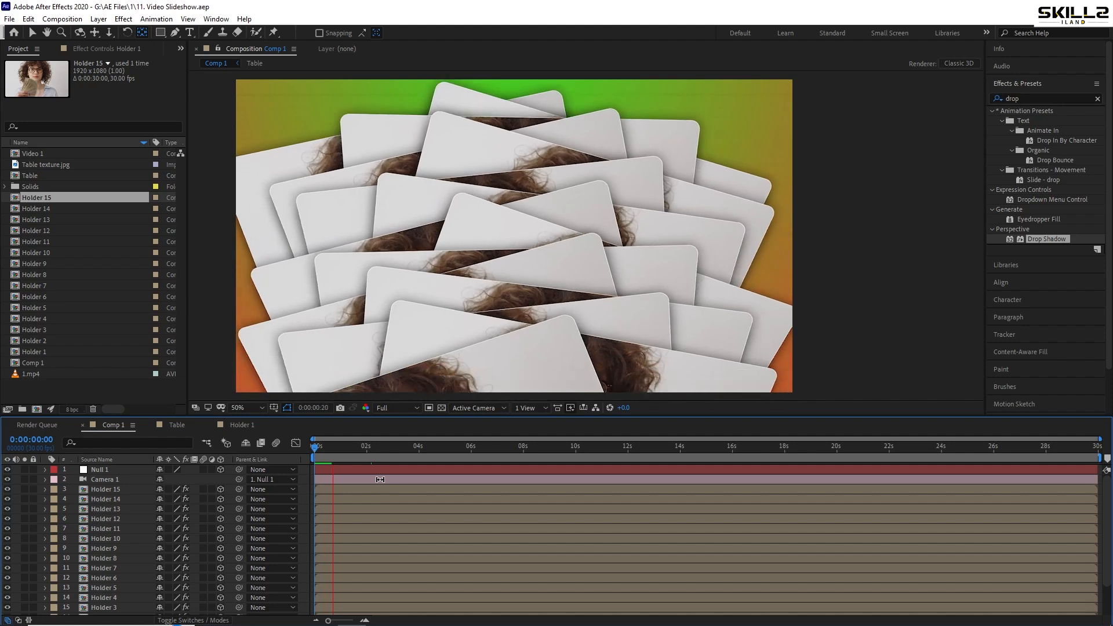
key(space)
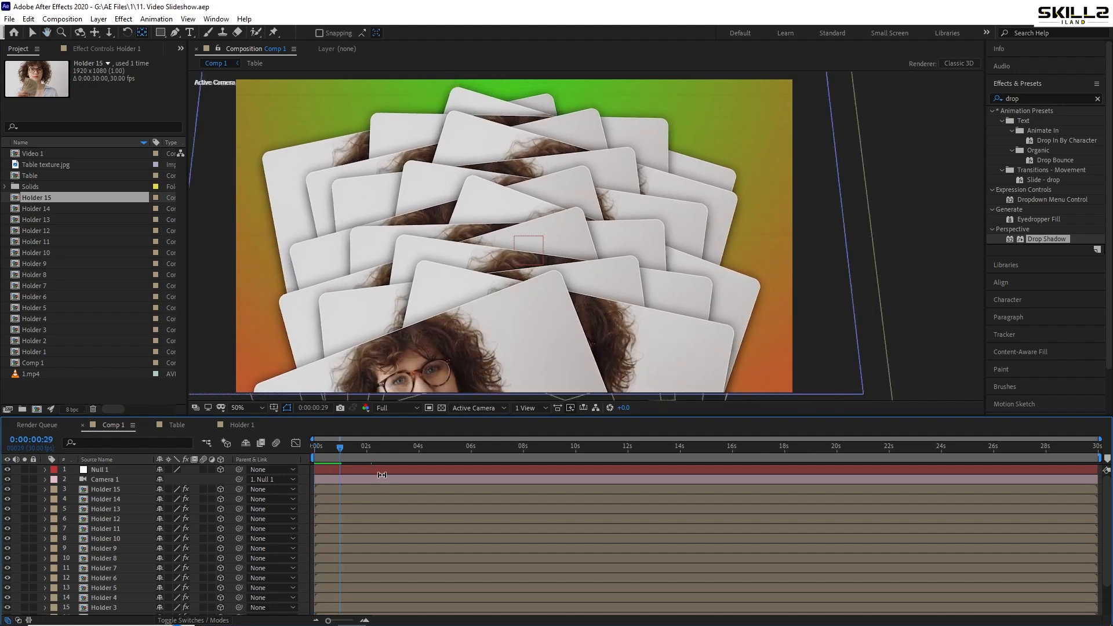
Apply Easy Ease to the X Rotation keyframes of all layers from Holder 1 to Holder 15
key(grave)
click(334, 114)
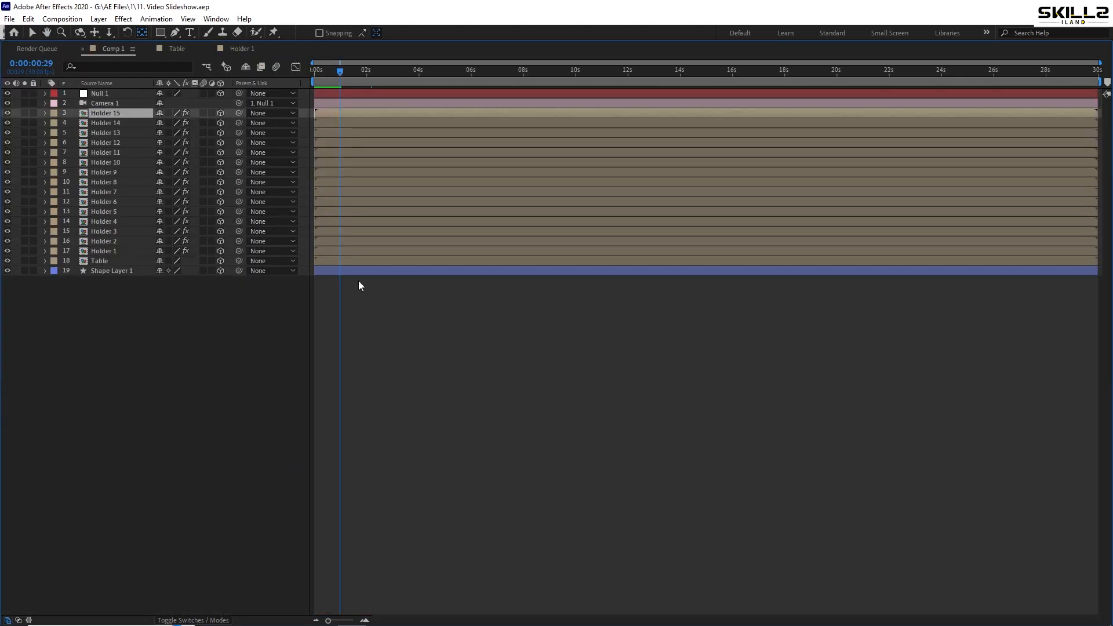
shift+click(358, 256)
key(u)
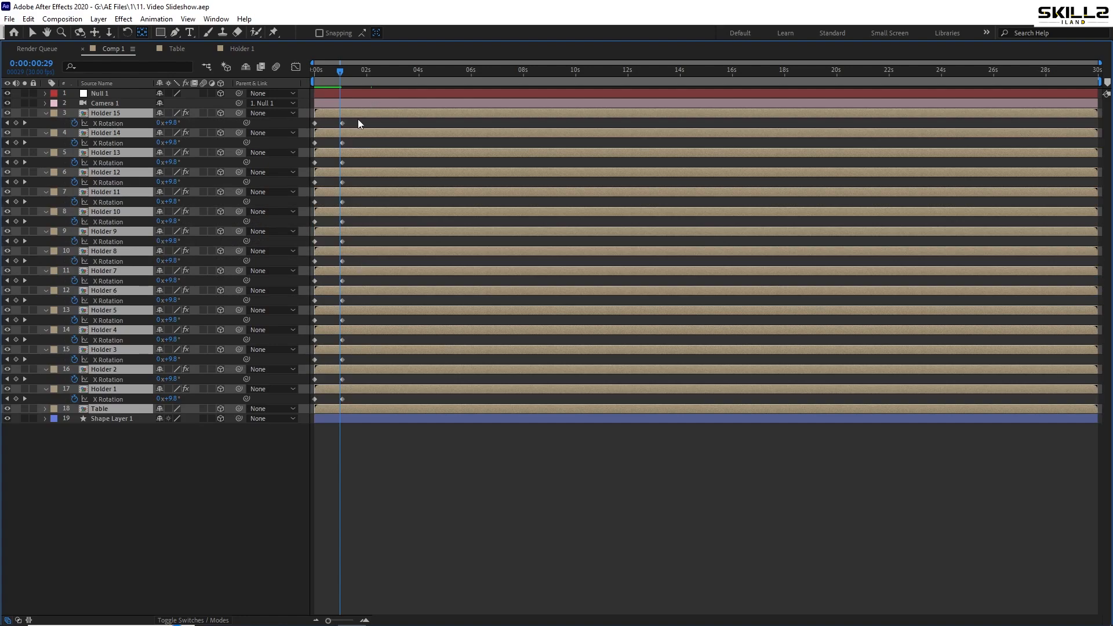
drag(357, 121, 298, 418)
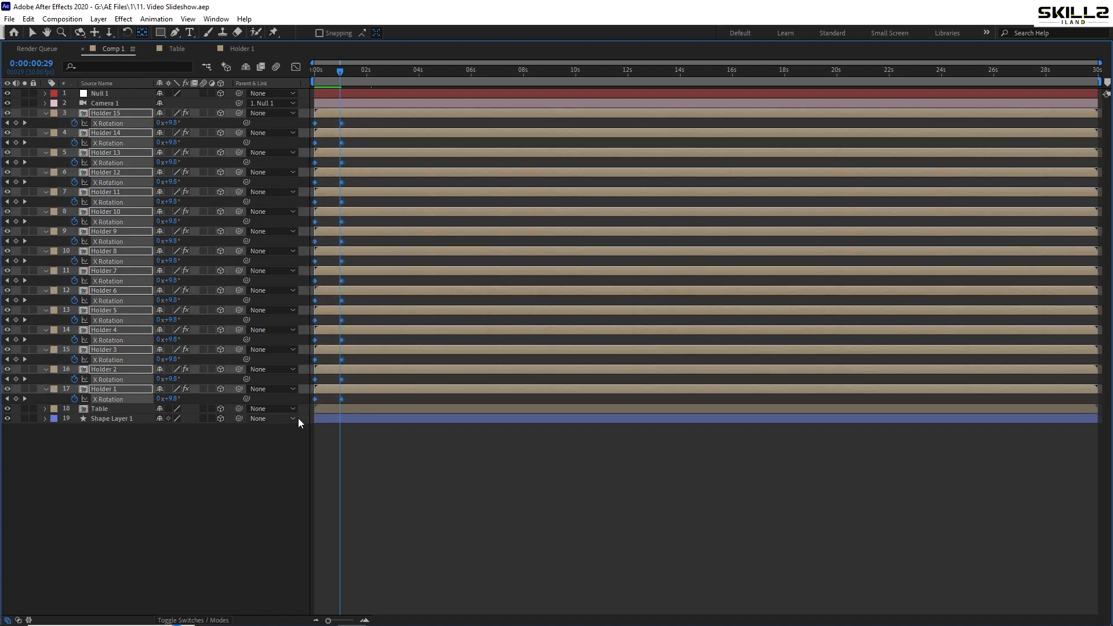
key(F9)
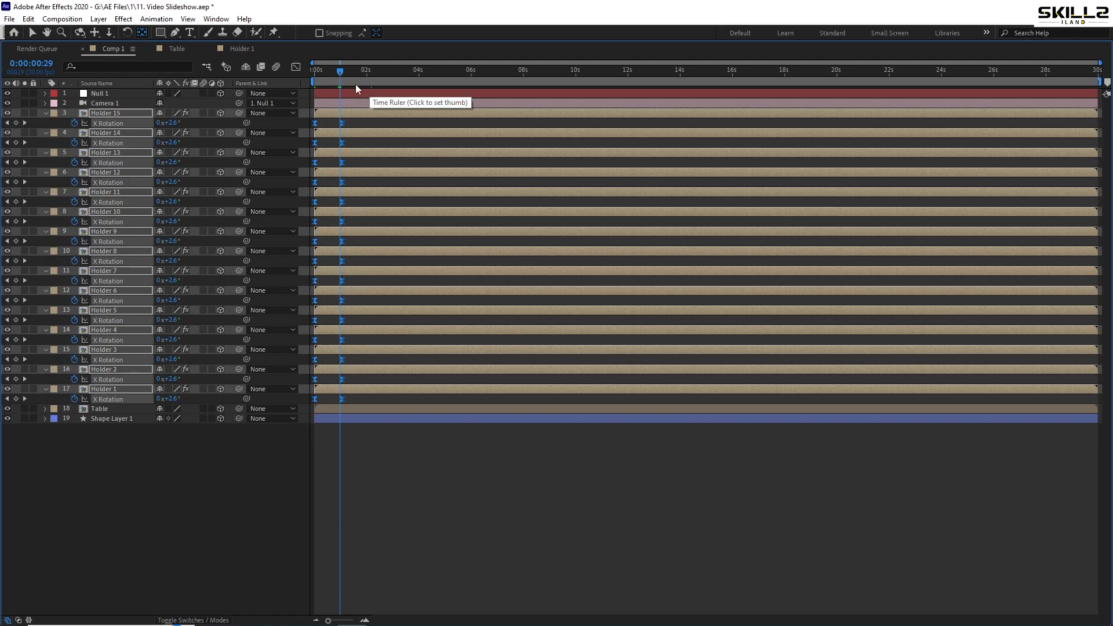
Reshape the holders' X Rotation speed curve so the flip slows more gradually into its last keyframe, and save the project
click(297, 68)
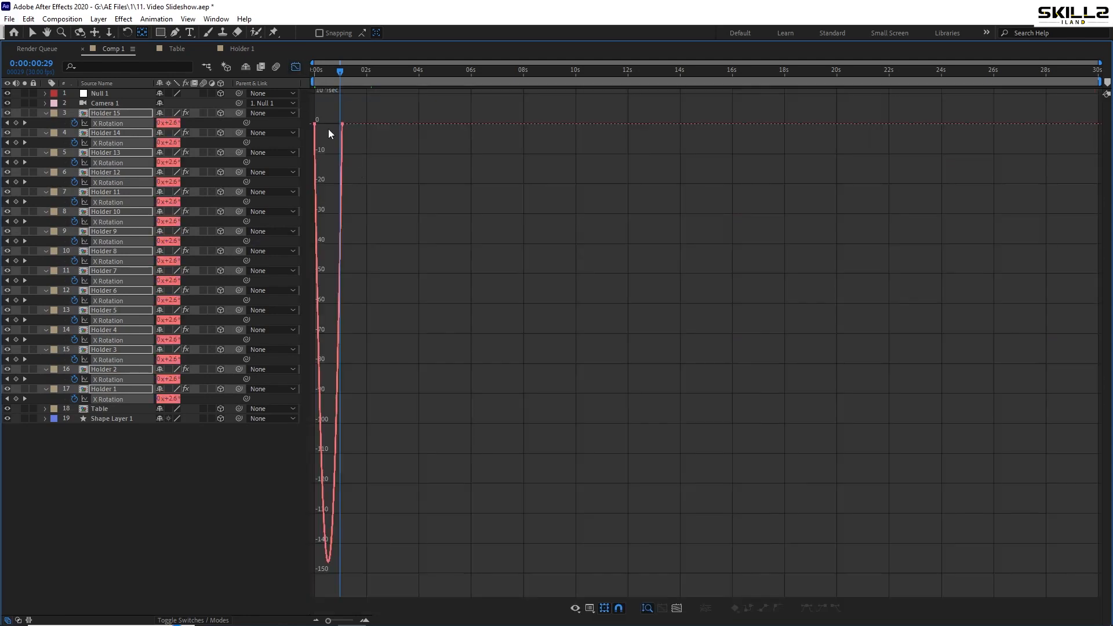
scroll(315, 117, up, 5)
right_click(467, 161)
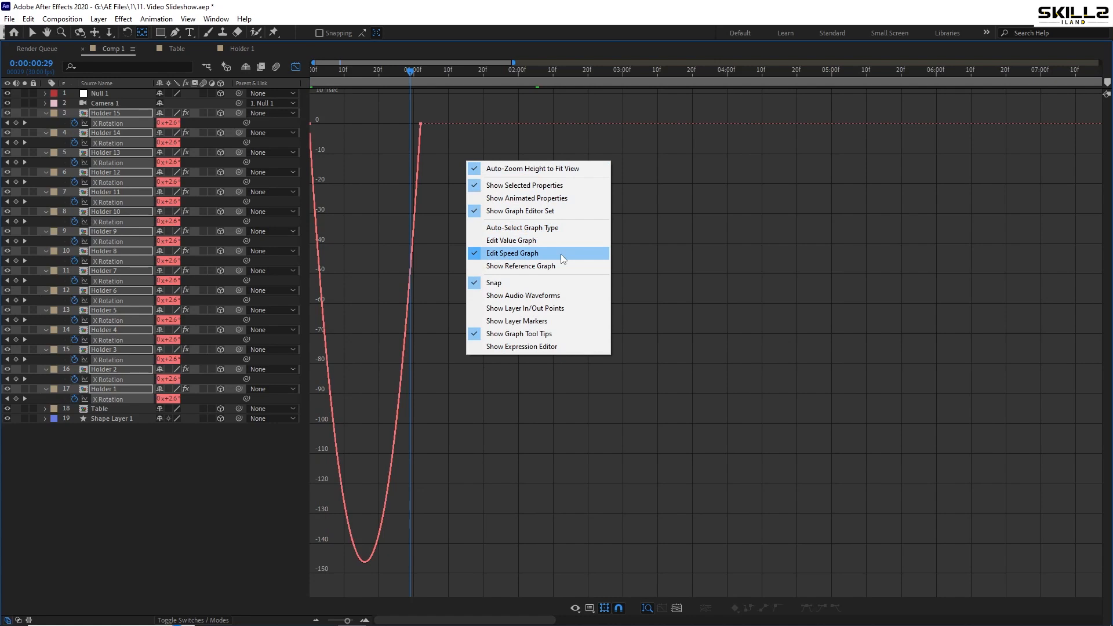
mouse_move(350, 106)
mouse_down()
mouse_move(290, 146)
mouse_move(360, 126)
mouse_up()
drag(443, 113, 381, 130)
key(ctrl+s)
click(292, 68)
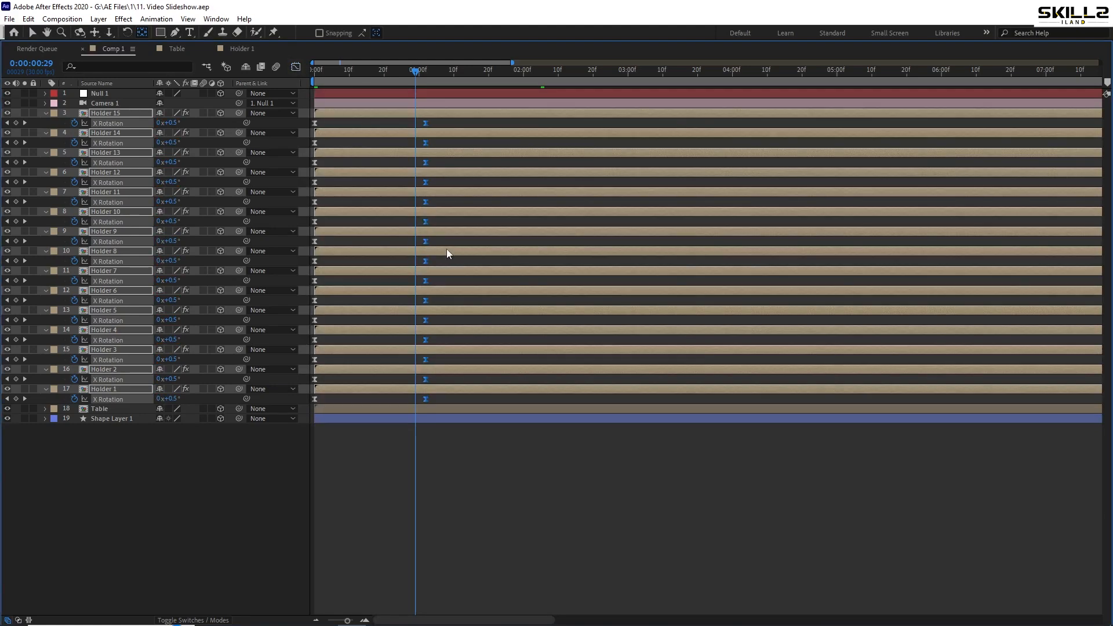
key(grave)
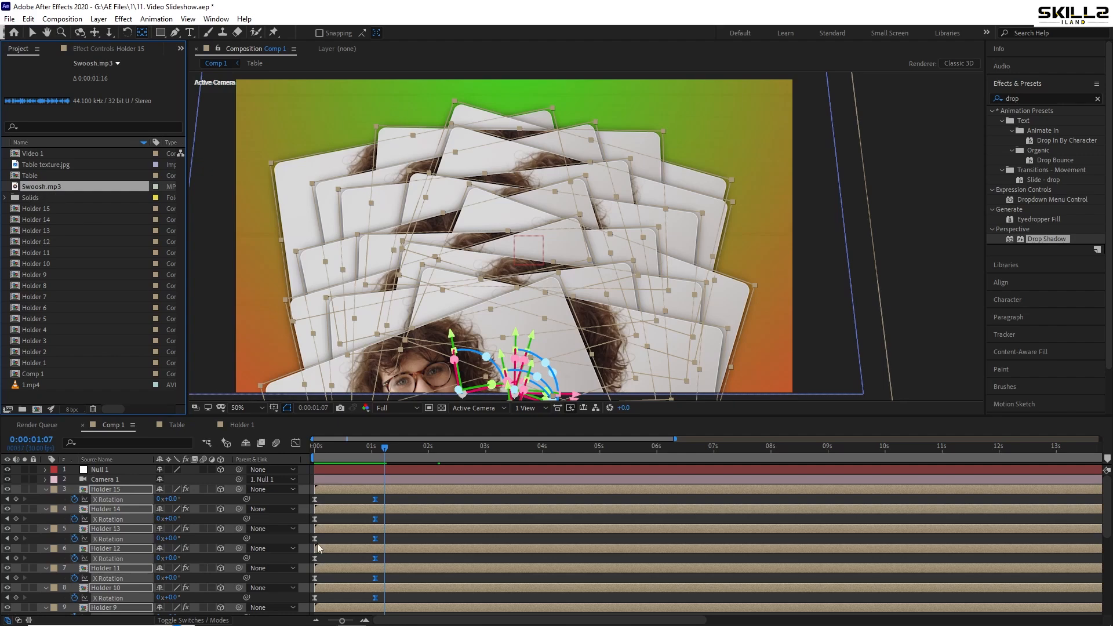
Save the project and play Comp 1 from the start to preview the reshaped flip-in motion
key(ctrl+s)
key(Home)
key(space)
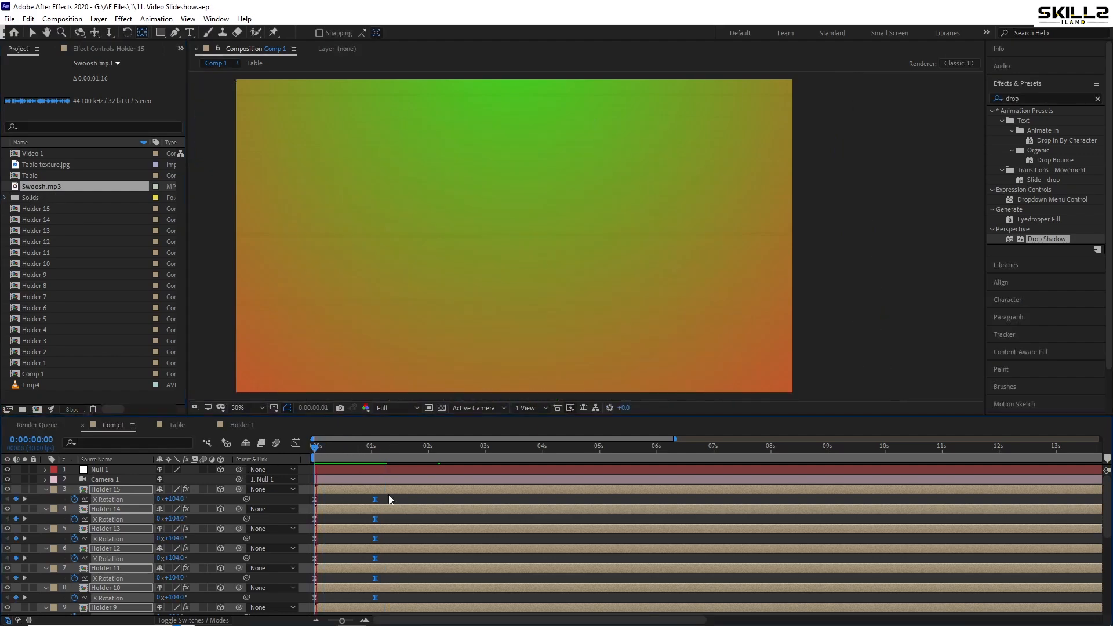
key(space)
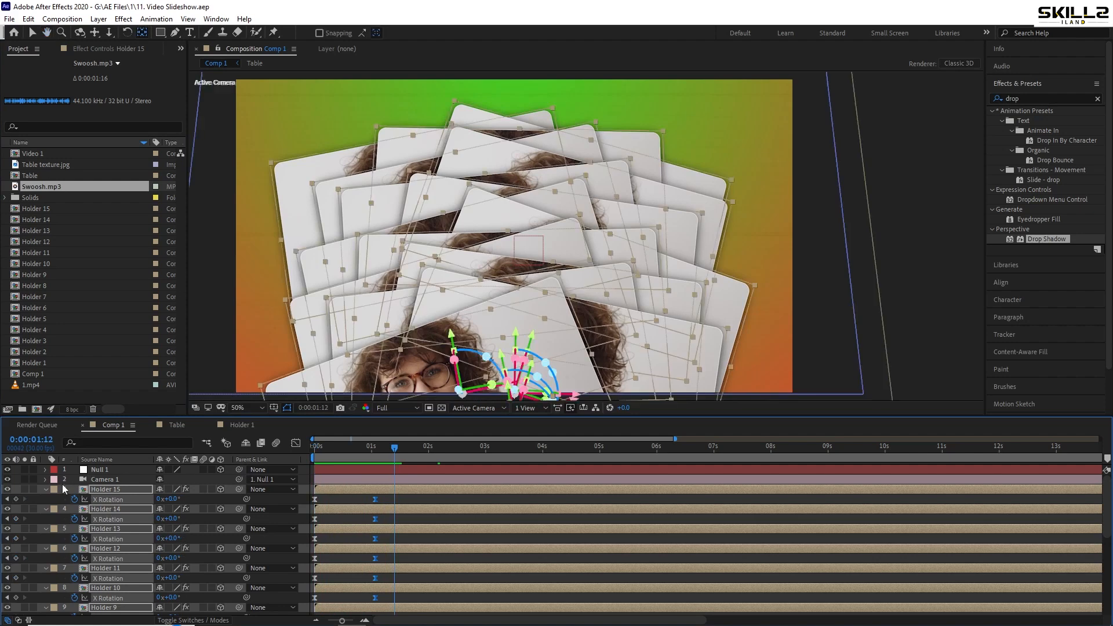
Collapse the revealed properties of all layers and add Swoosh.mp3 to Comp 1 directly above Holder 1, starting at 0 seconds
key(ctrl+a)
click(46, 488)
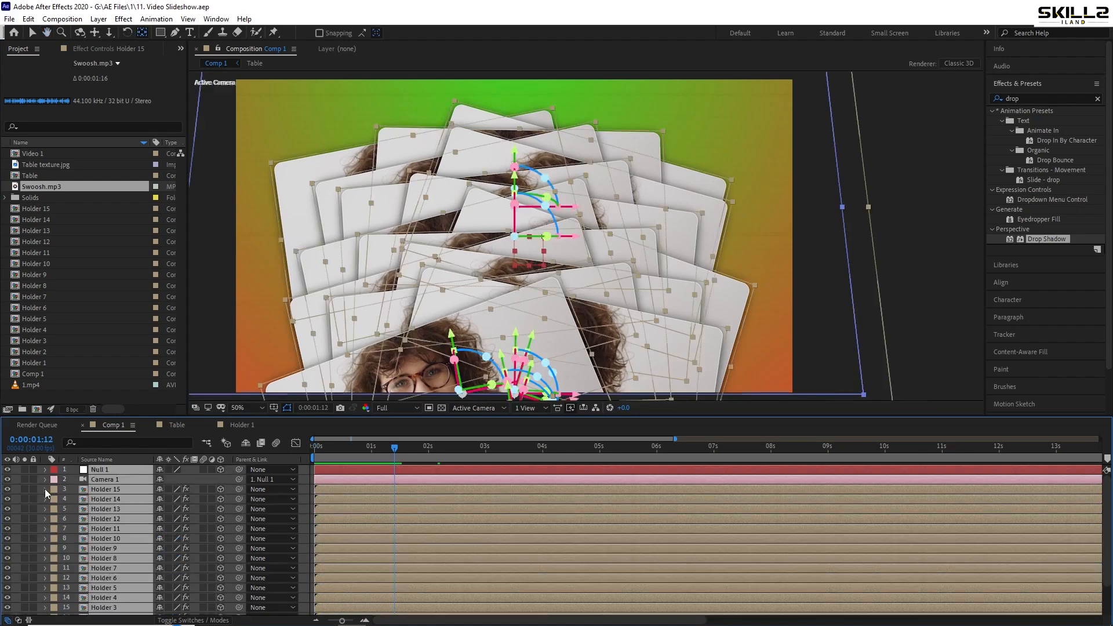
click(17, 514)
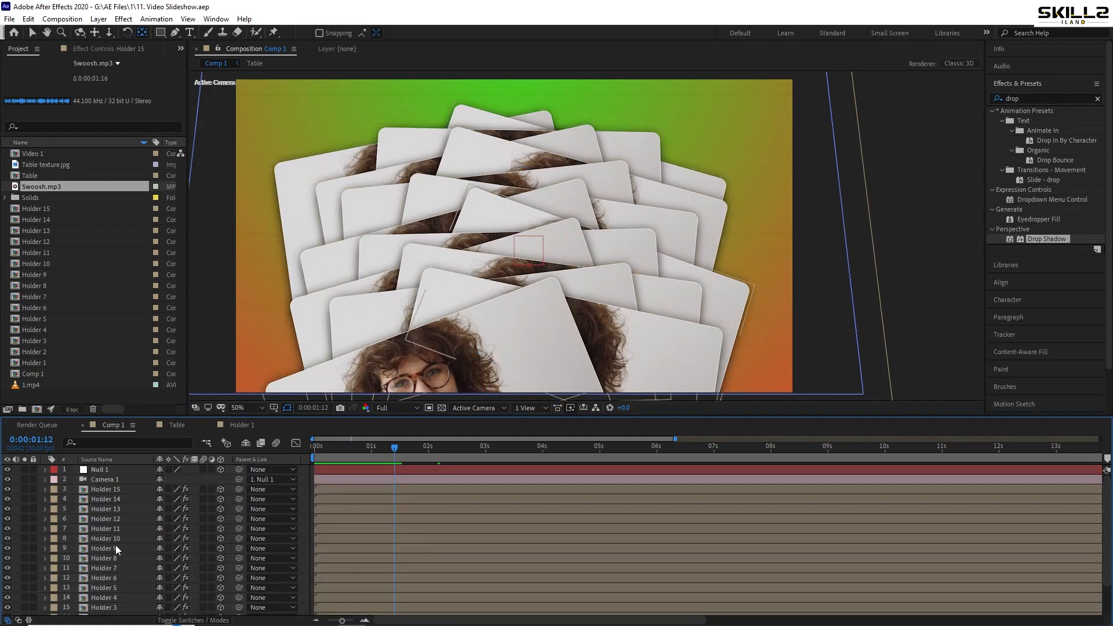
scroll(116, 547, down, 3)
click(109, 591)
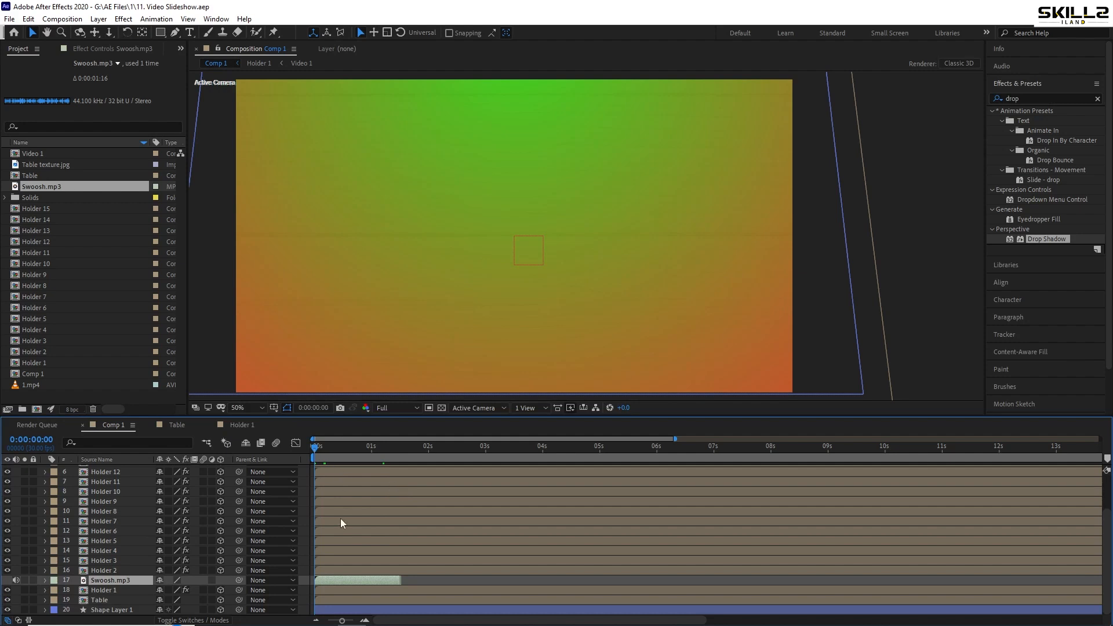
Solo the Holder 1 layer and save the project
click(246, 590)
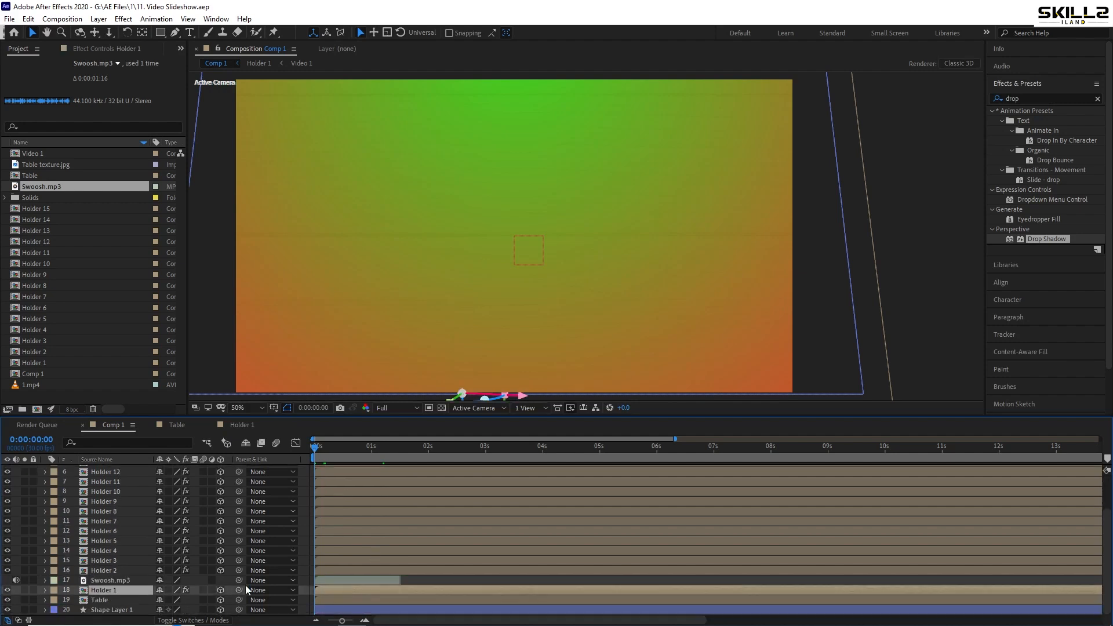
click(24, 591)
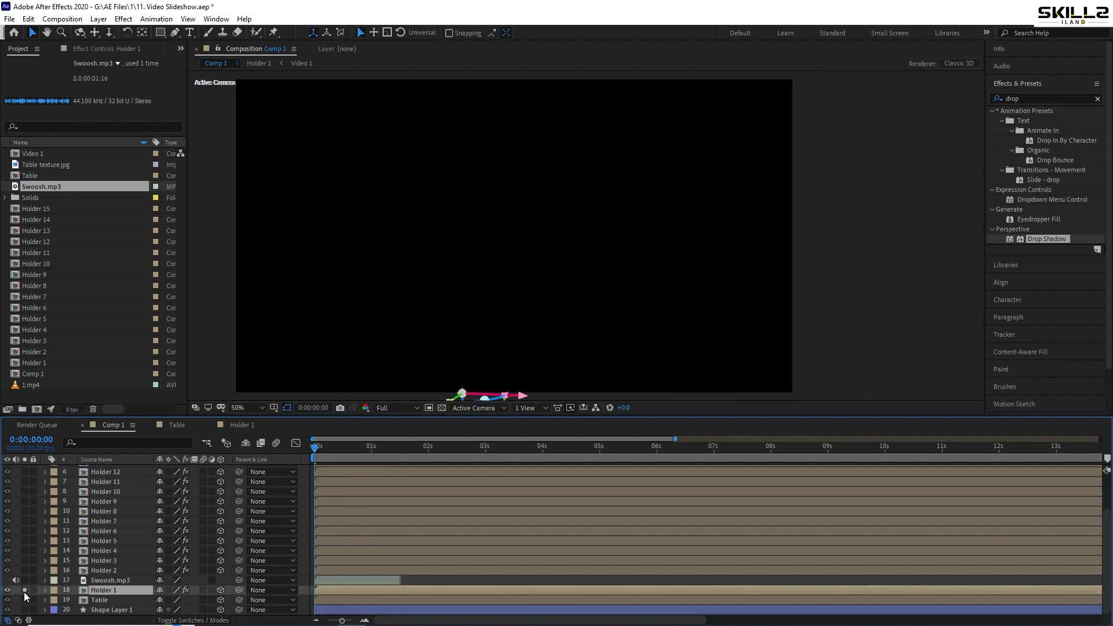
key(ctrl+s)
Shift the Swoosh.mp3 layer about 5 frames later to match Holder 1's flip, previewing before and after the move
key(space)
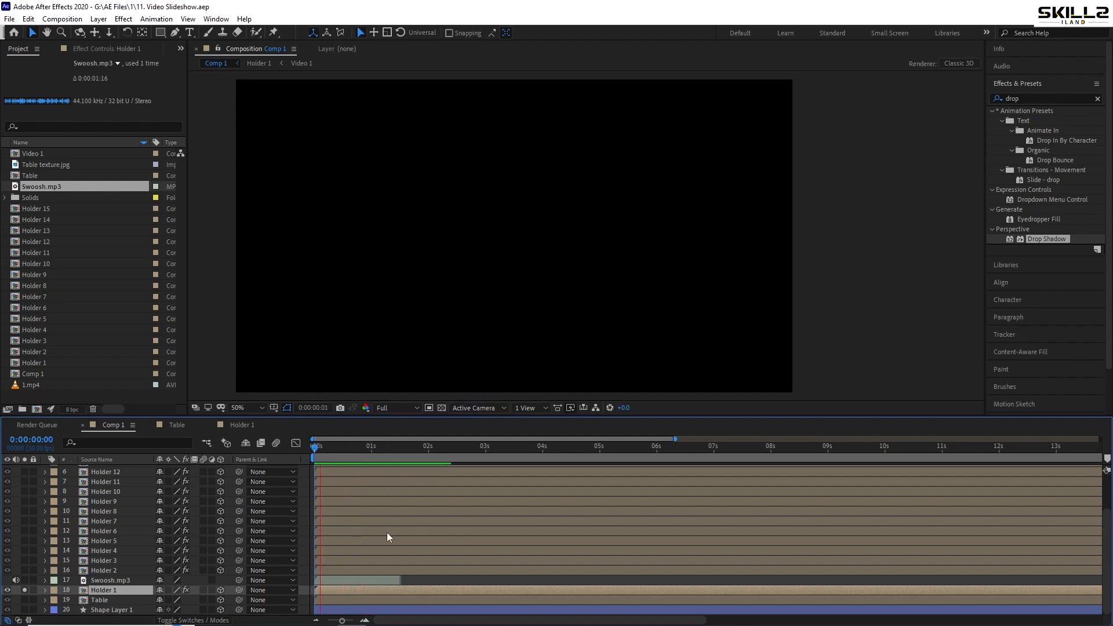
drag(329, 581, 339, 587)
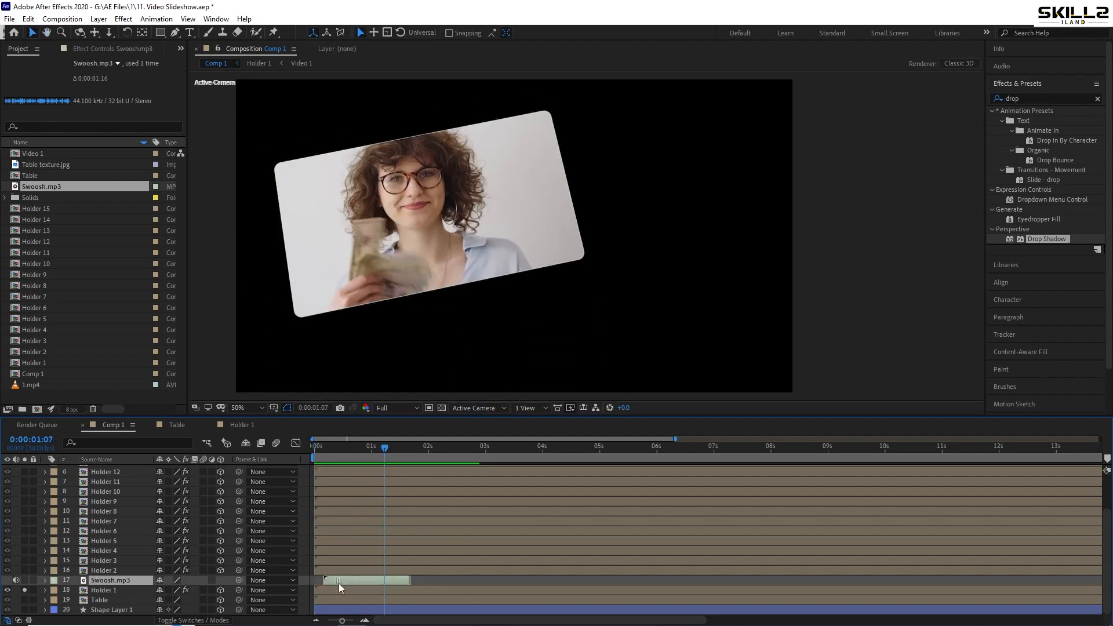
key(space)
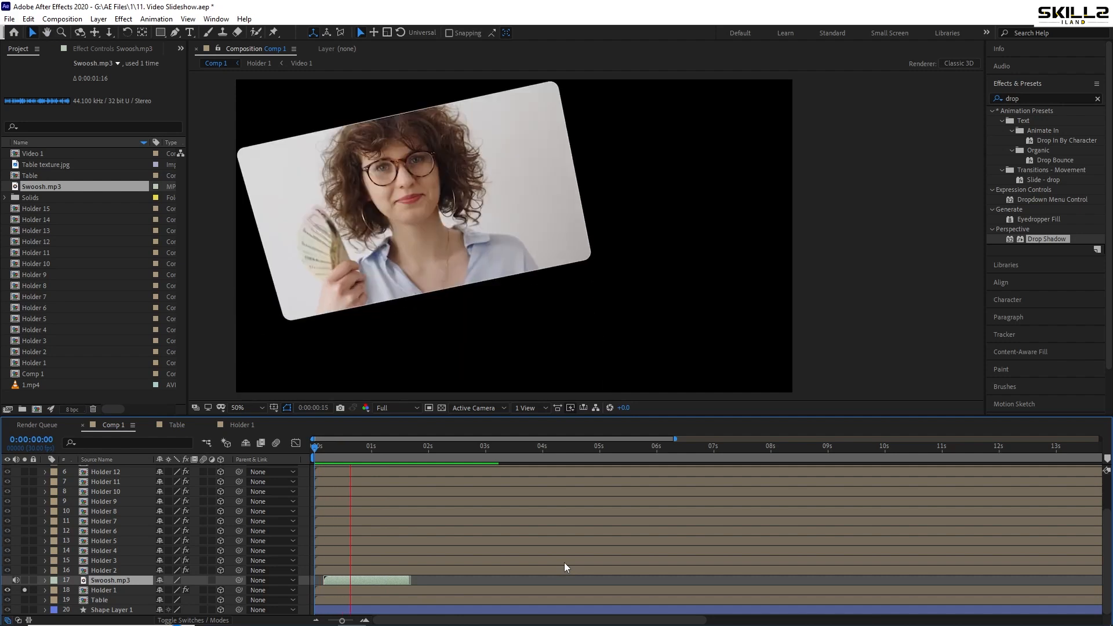
Time-stretch the Swoosh.mp3 layer to a stretch factor of 120 and save the project
right_click(381, 581)
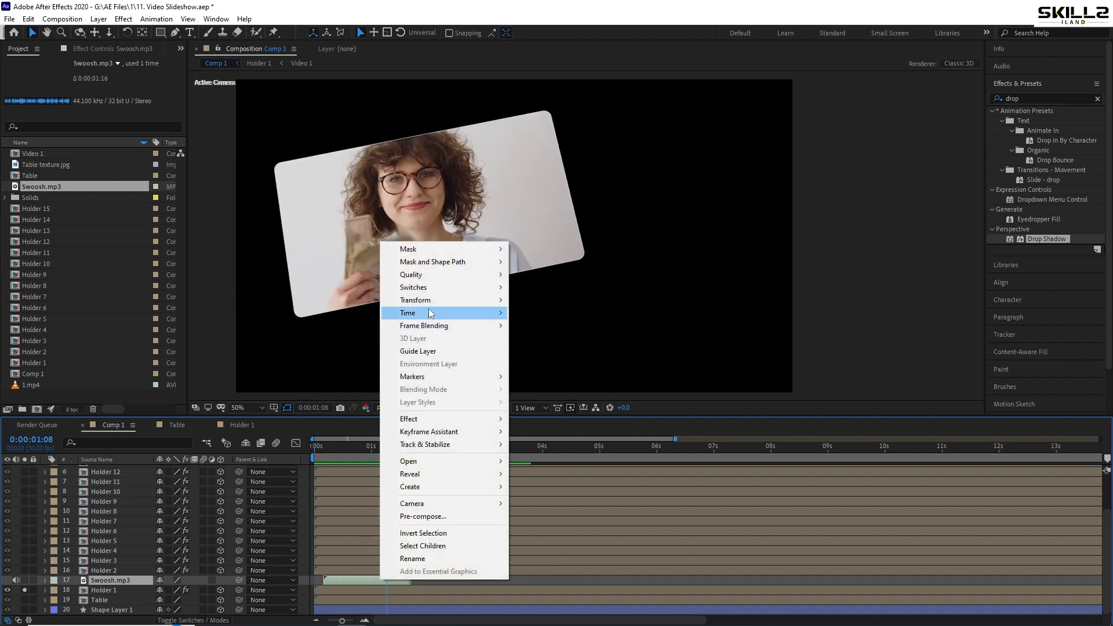
mouse_move(430, 303)
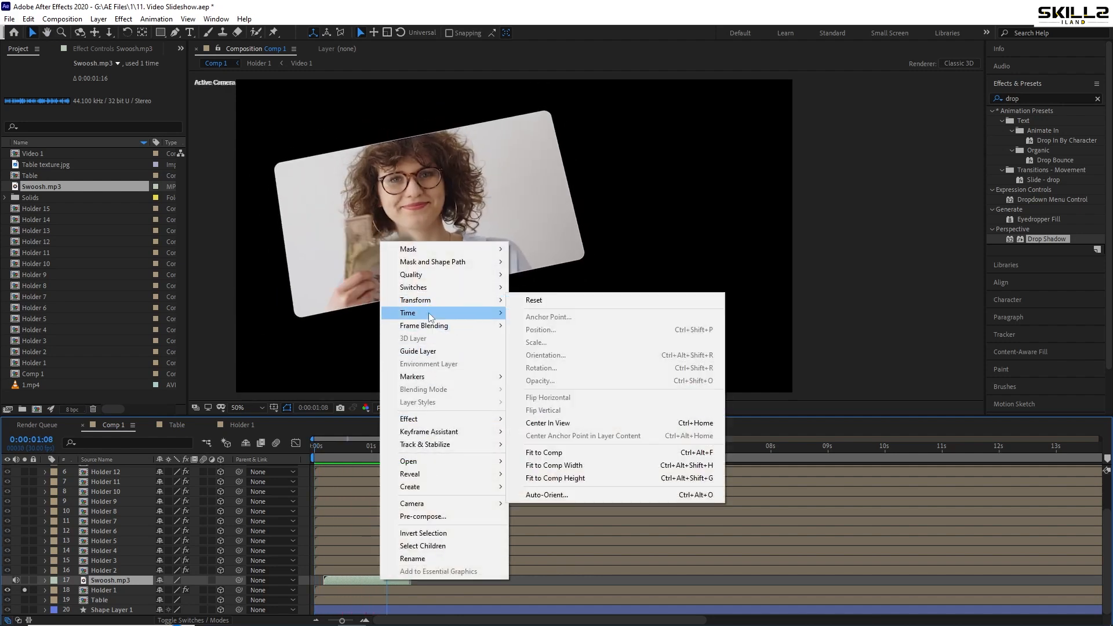
click(583, 342)
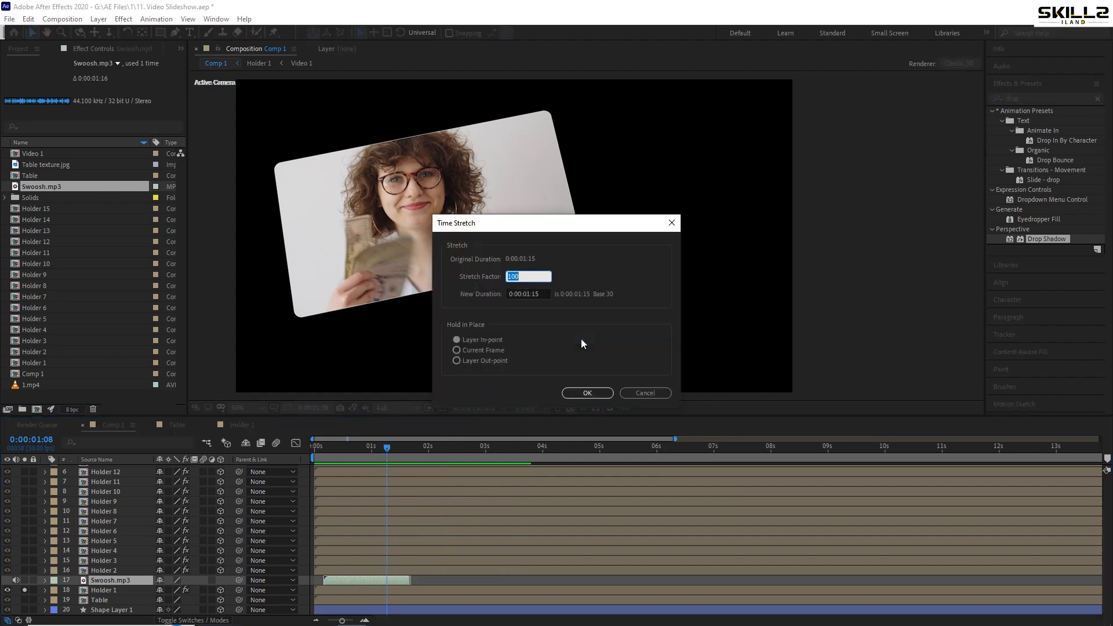
text(120)
key(Return)
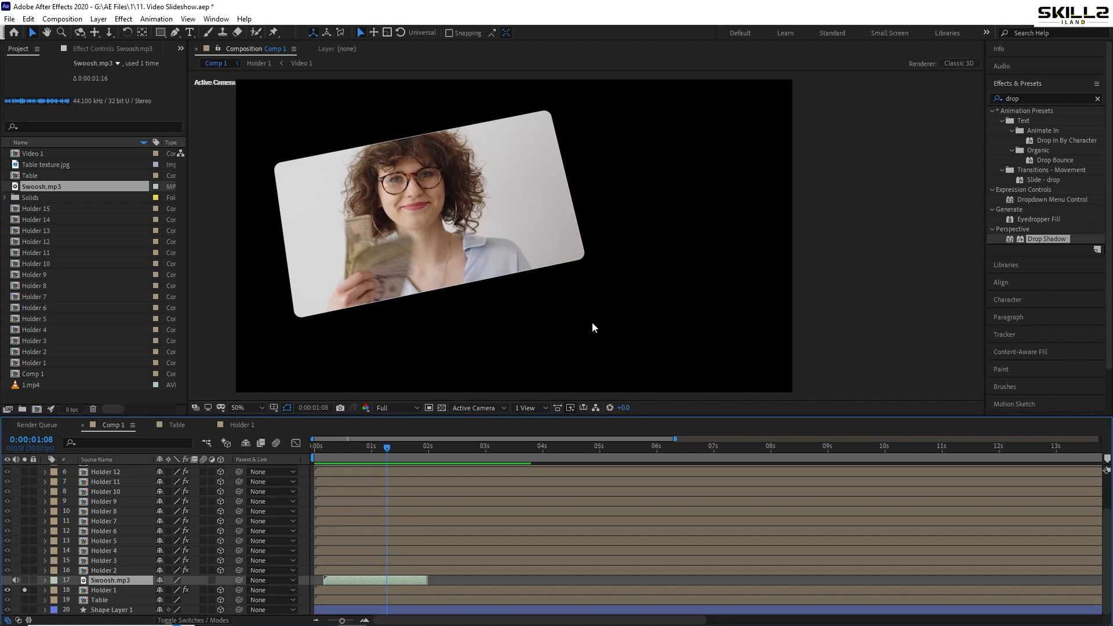
scroll(320, 579, up, 3)
scroll(377, 558, down, 3)
key(ctrl+s)
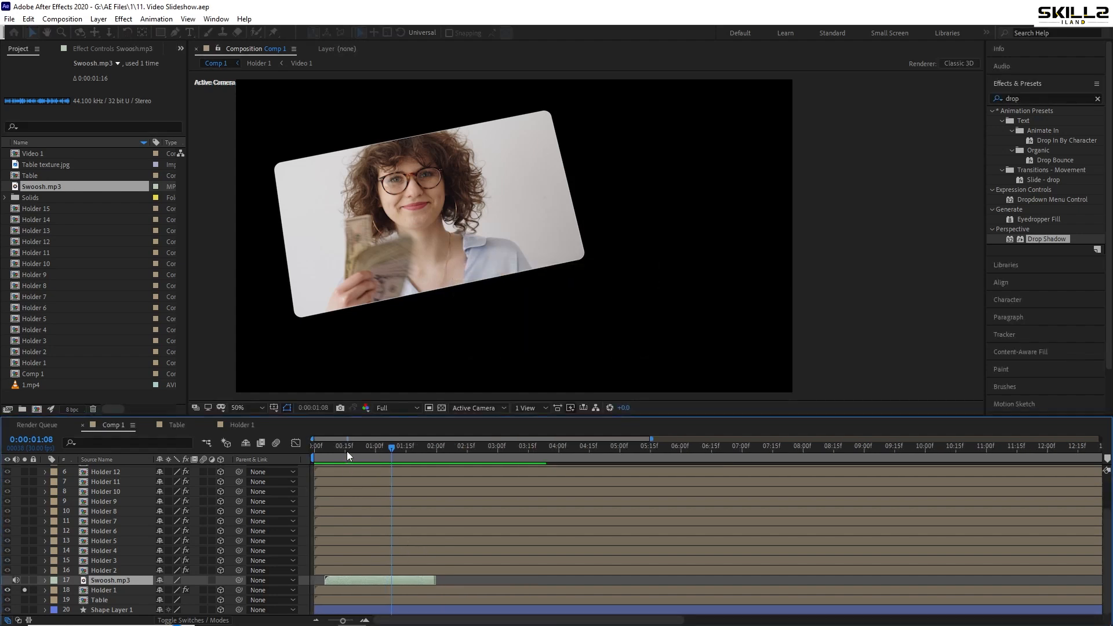
Play Comp 1 from the start to check the stretched swoosh sound against Holder 1's flip
drag(346, 451, 313, 453)
key(space)
key(space)
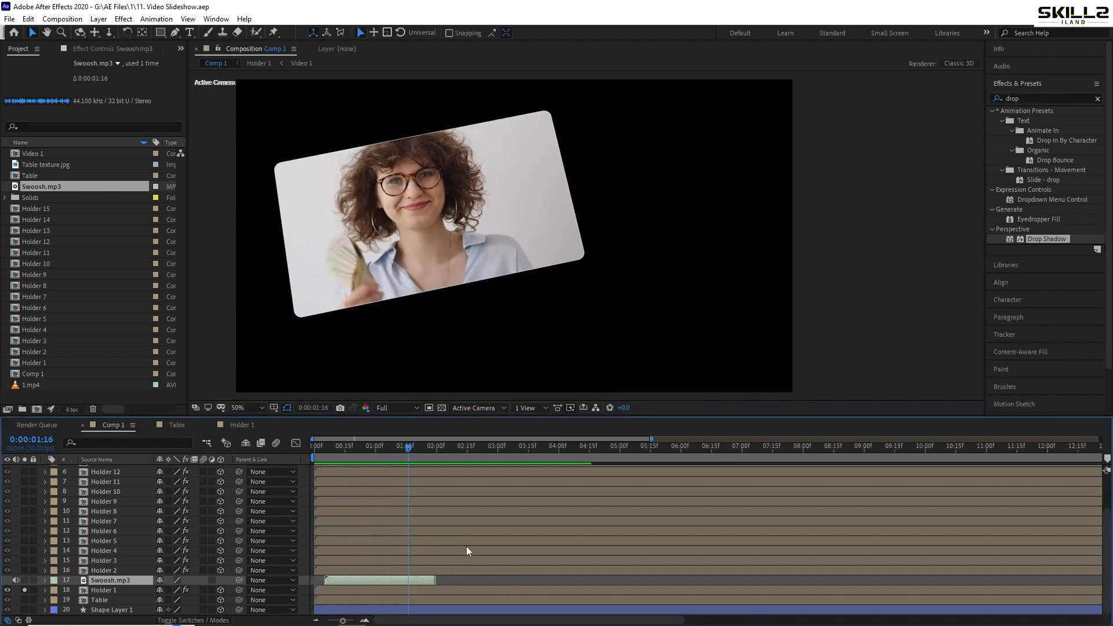
Move the last X Rotation keyframes of Holder 1 to Holder 15 later to about 0:00:01:10 and preview the slower flip
key(grave)
key(ctrl+a)
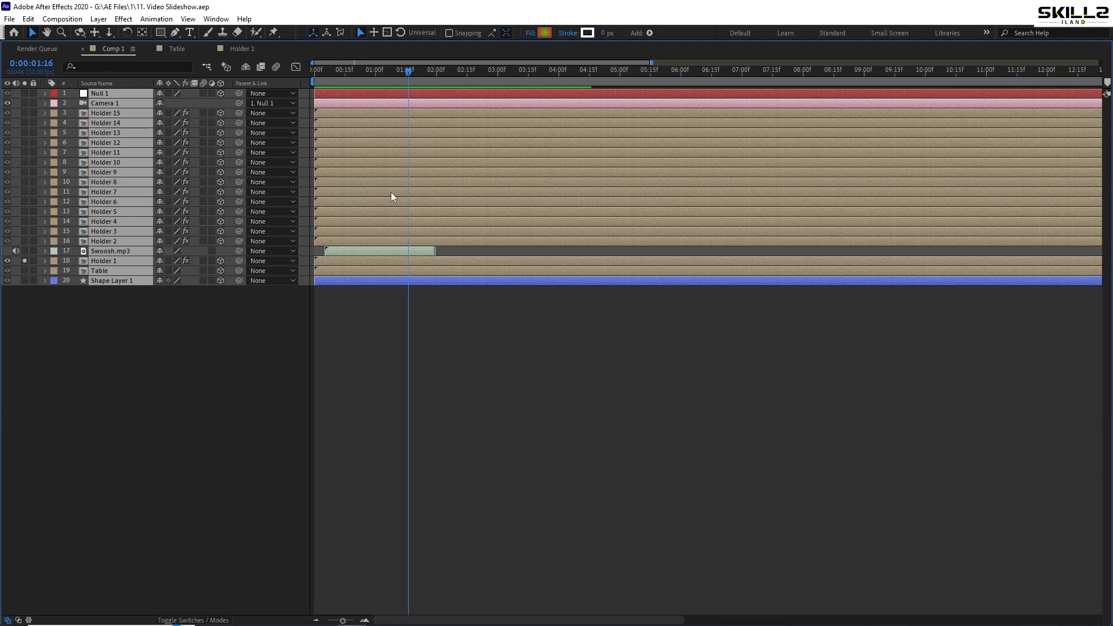
key(u)
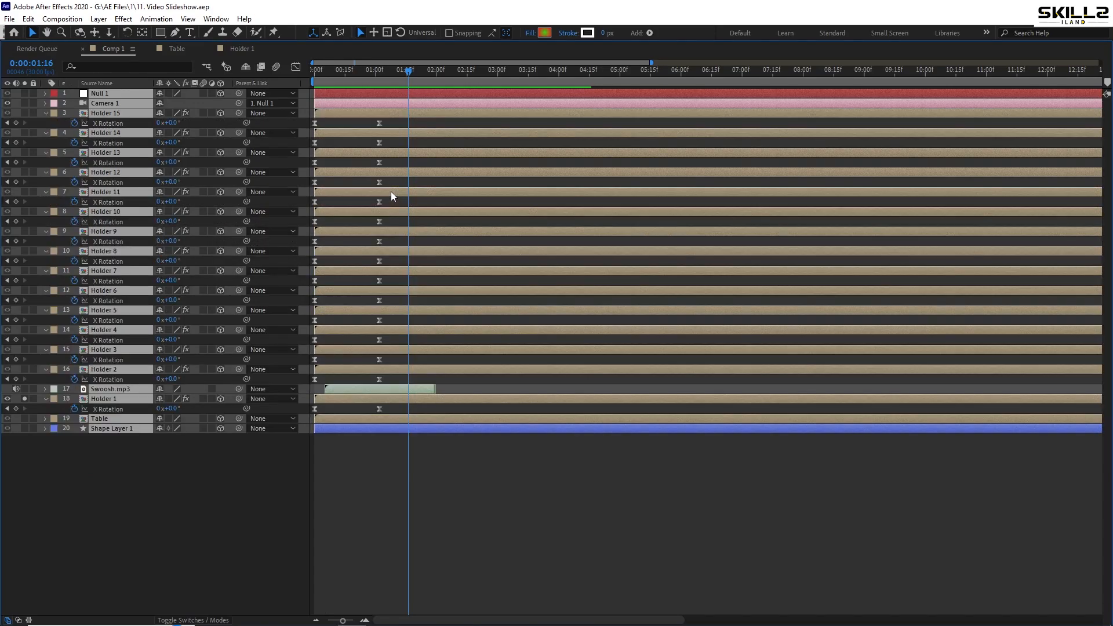
drag(395, 122, 366, 357)
drag(365, 415, 394, 412)
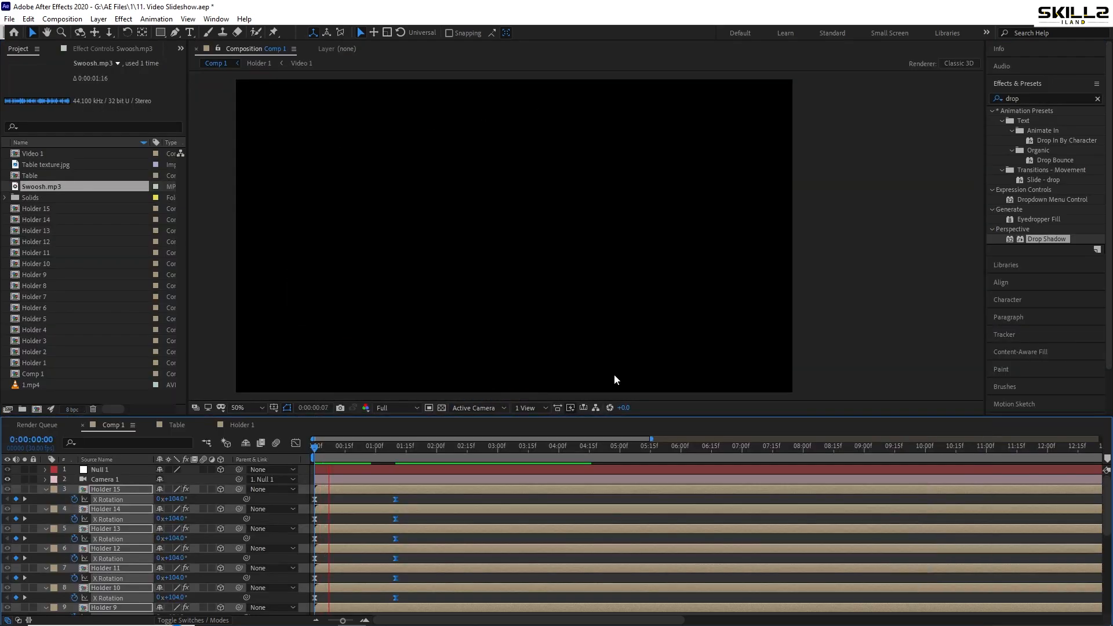
key(space)
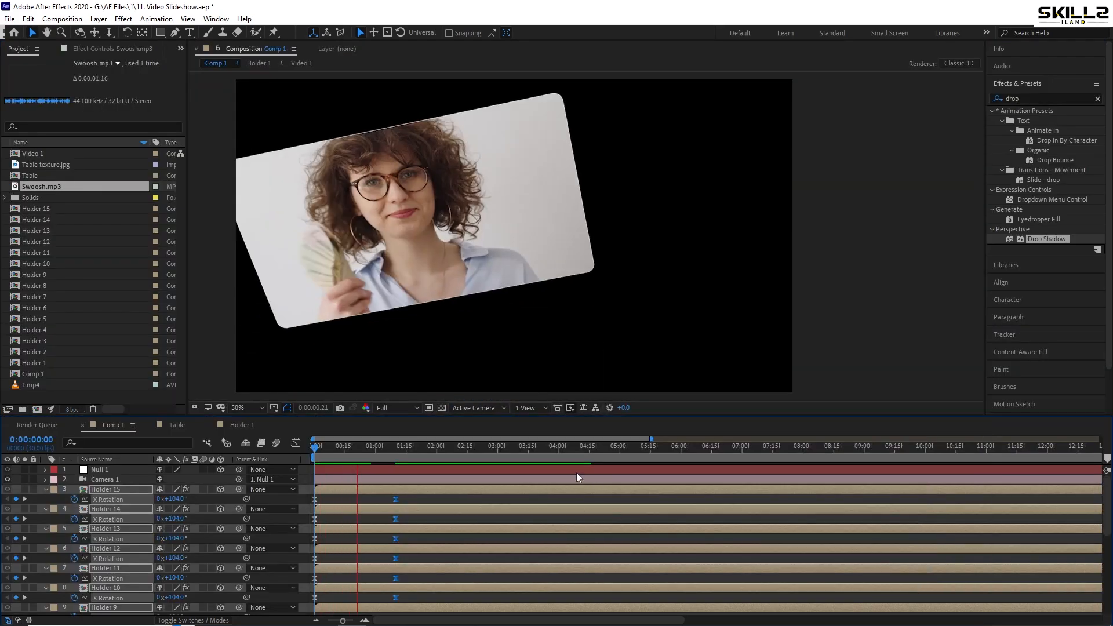
Collapse the revealed keyframe properties of all layers and clear the layer selection
scroll(406, 493, down, 5)
key(ctrl+a)
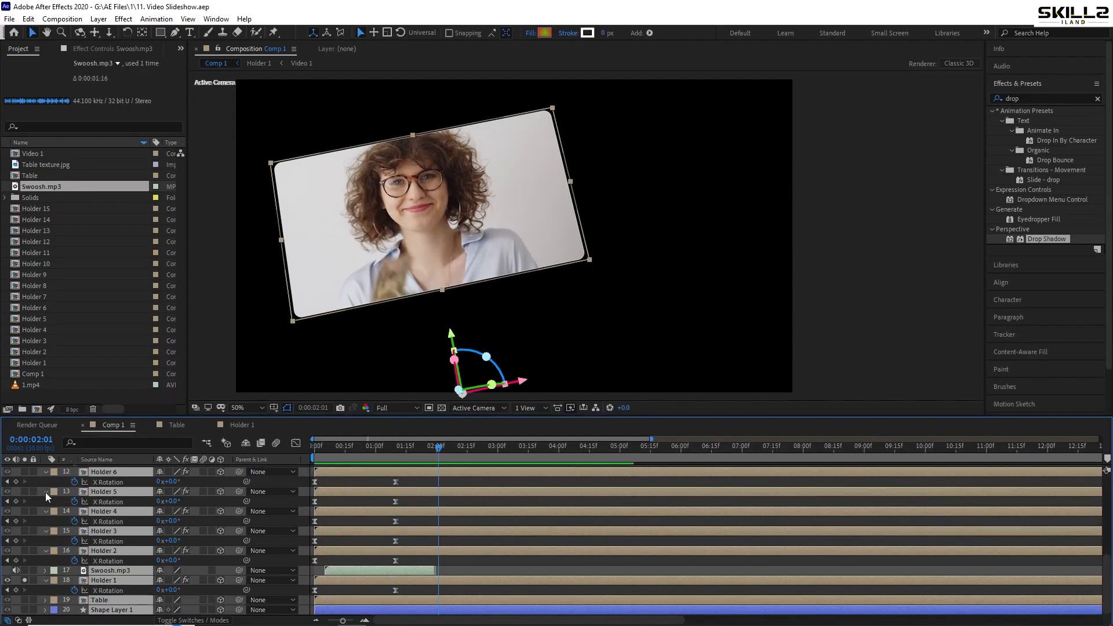
key(u)
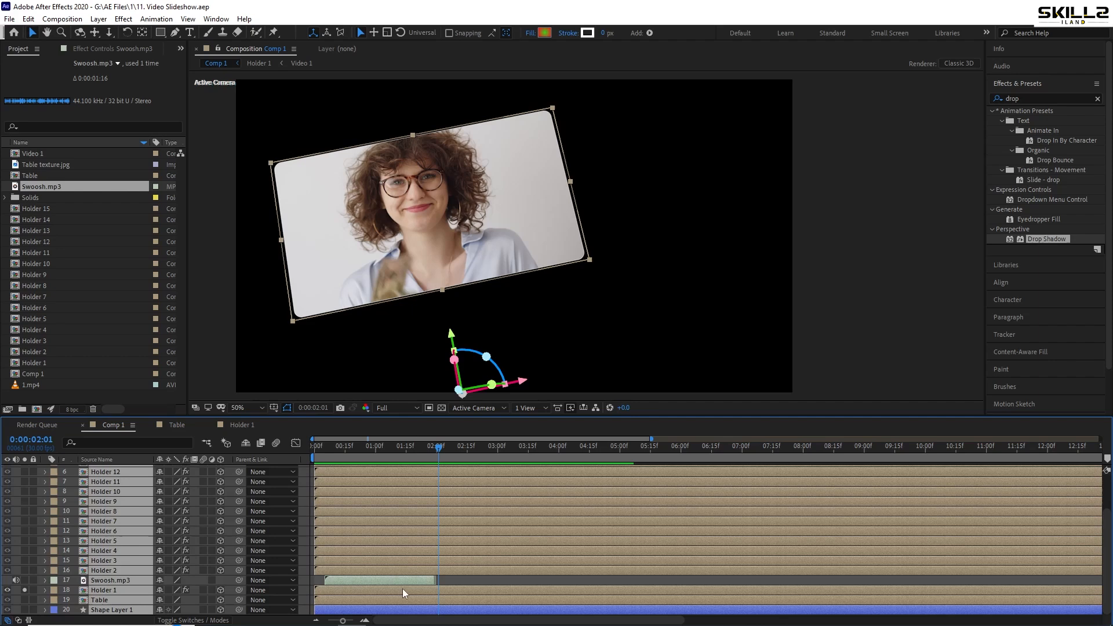
click(472, 580)
Set the Swoosh.mp3 layer's Audio Levels to -15 dB and preview the quieter sound from the start
click(360, 579)
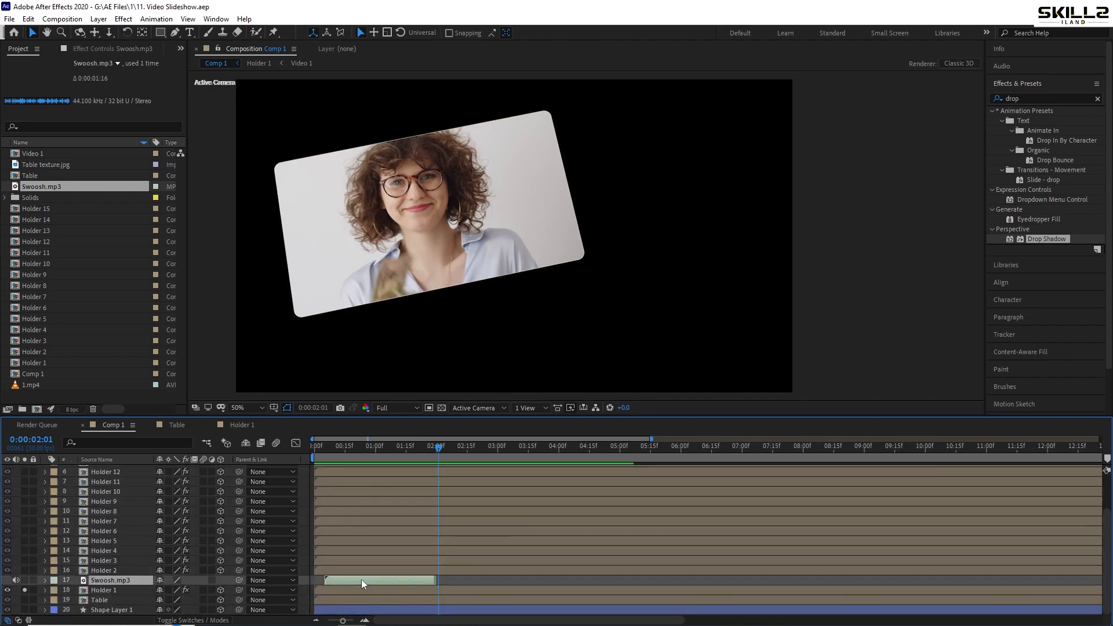
click(46, 580)
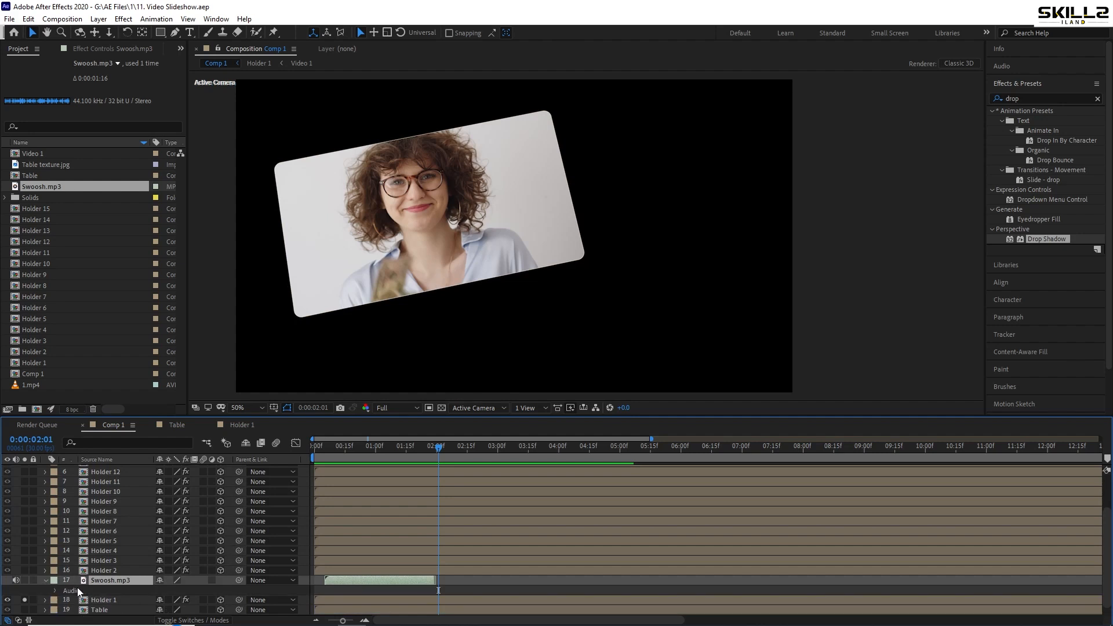
click(56, 591)
click(166, 600)
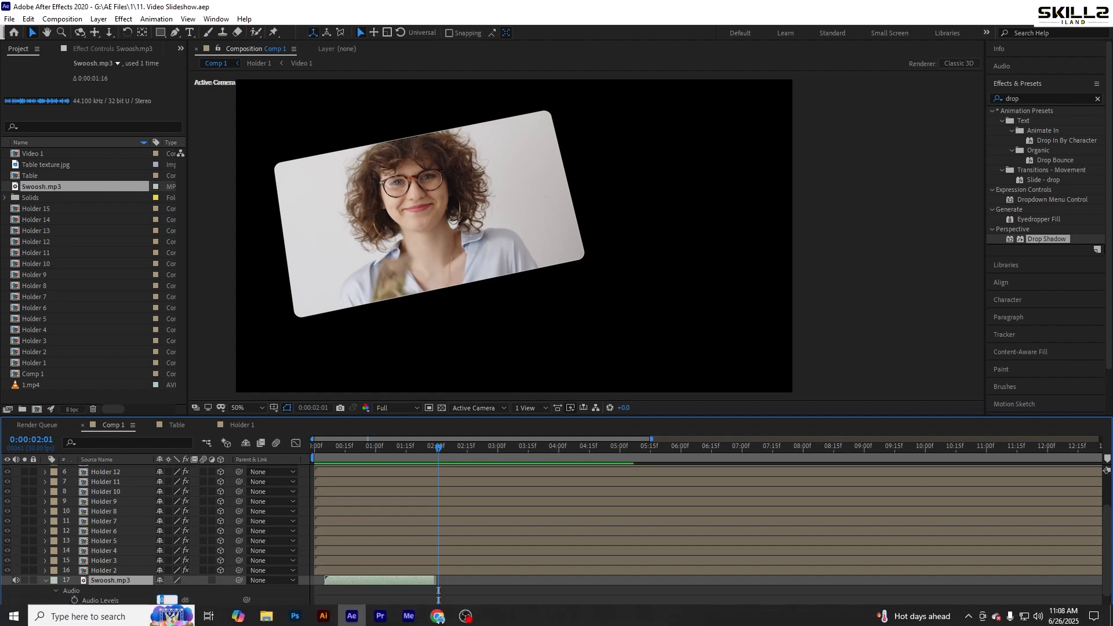
text(-15)
key(Return)
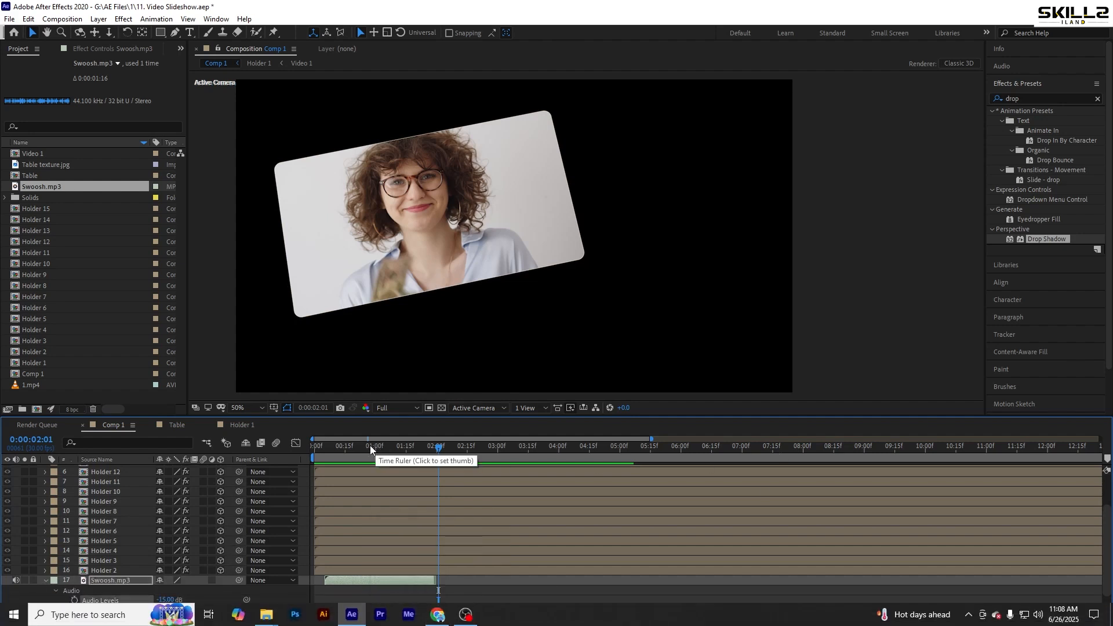
click(316, 447)
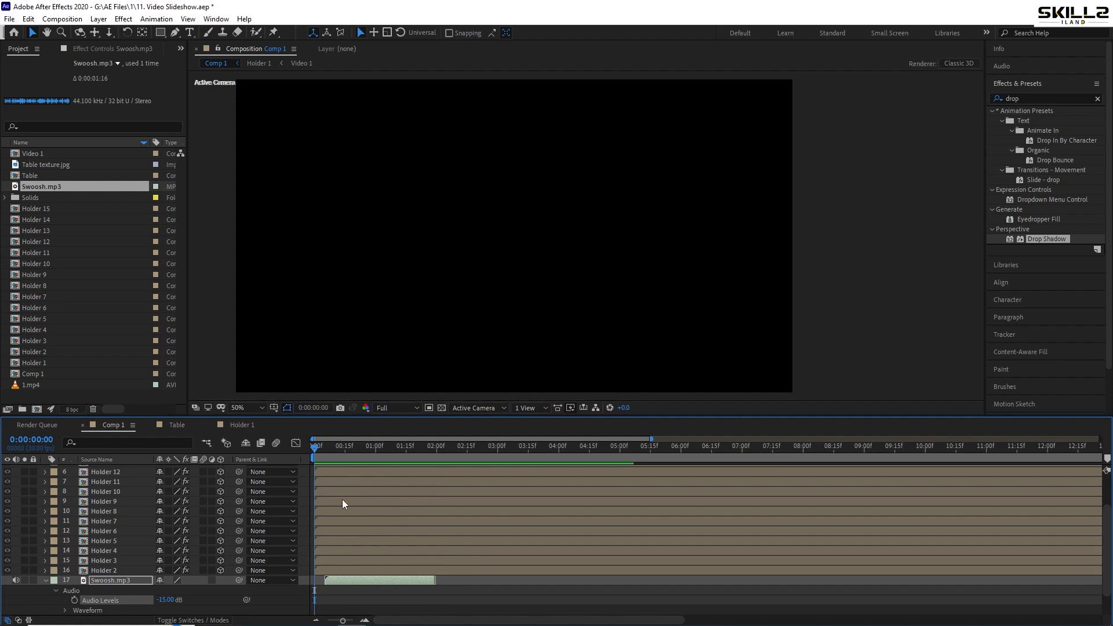
key(space)
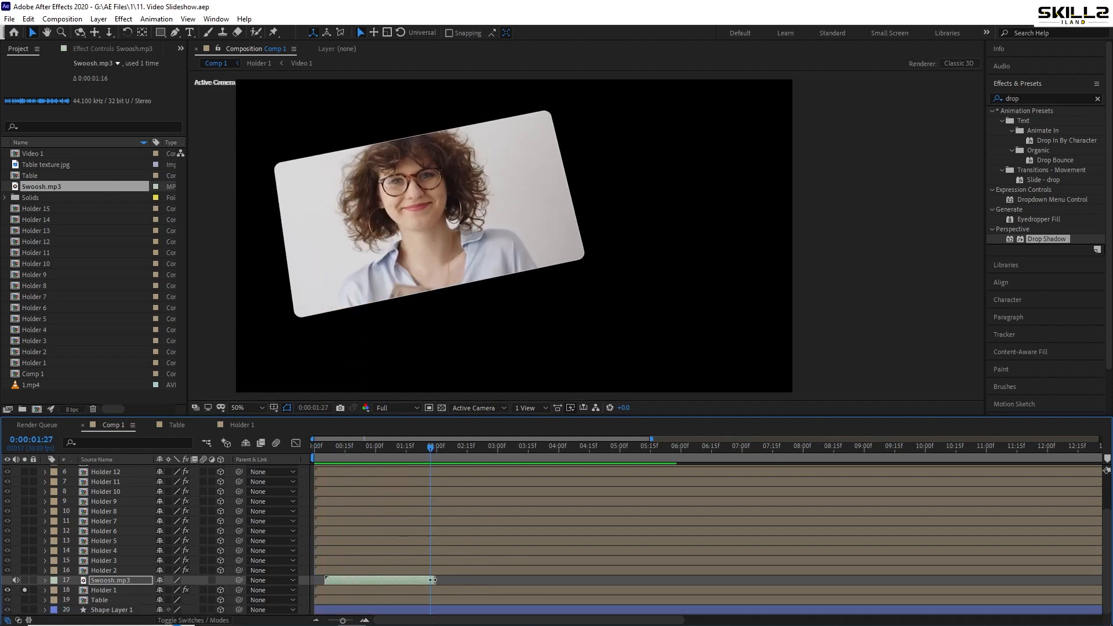
Duplicate the Swoosh.mp3 layer repeatedly and place one copy directly above each holder from Holder 2 to Holder 15
key(ctrl+d)
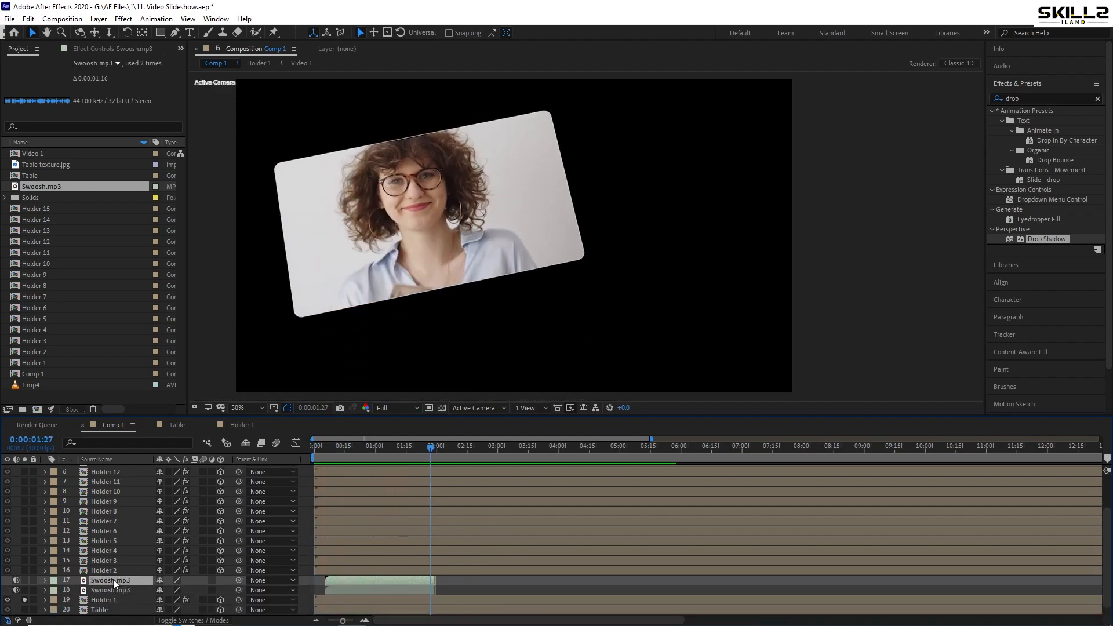
drag(113, 579, 120, 548)
key(ctrl+d)
key(ctrl+d)
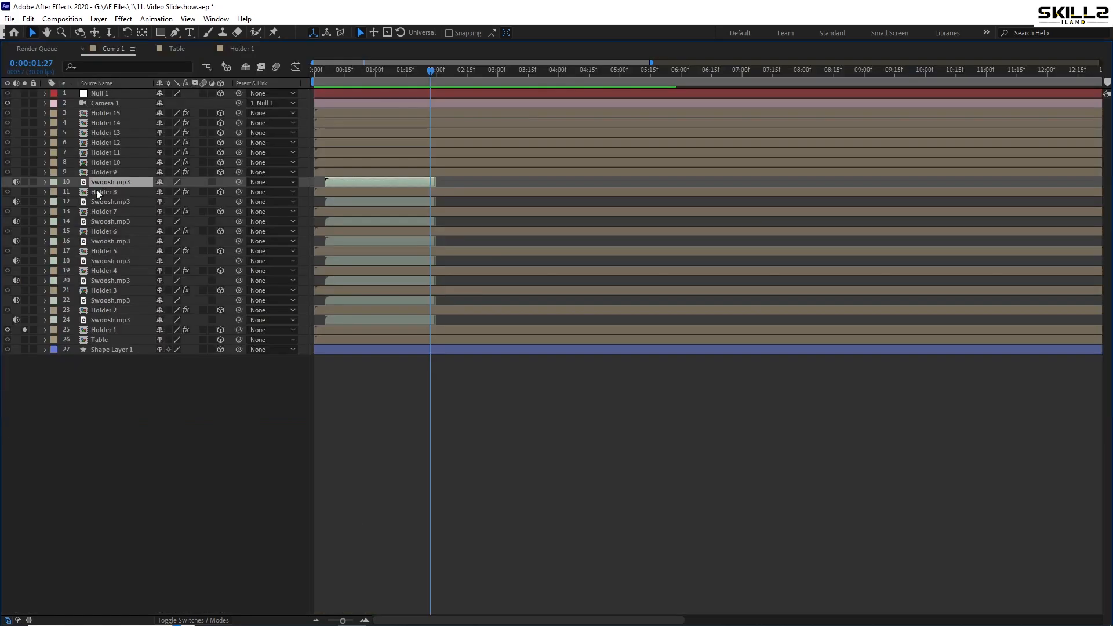
key(ctrl+d)
drag(102, 183, 106, 169)
key(ctrl+d)
drag(108, 173, 112, 159)
key(ctrl+d)
drag(114, 162, 114, 150)
key(ctrl+d)
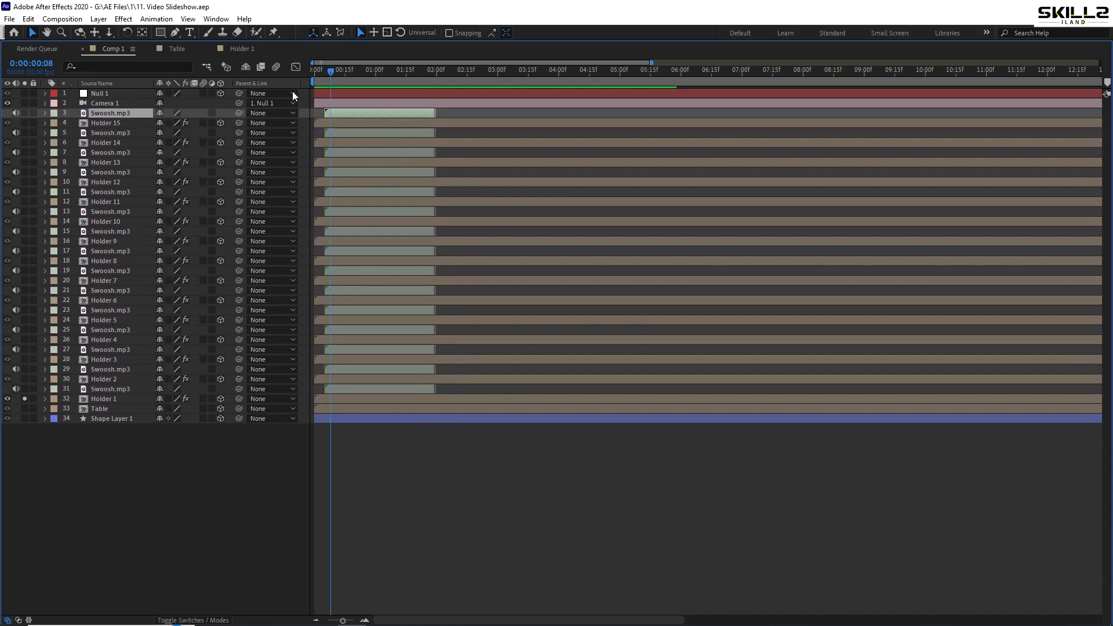
Restore the timeline panel to its normal size, set the current time to 0:00:00:15 and solo Holder 2
key(Home)
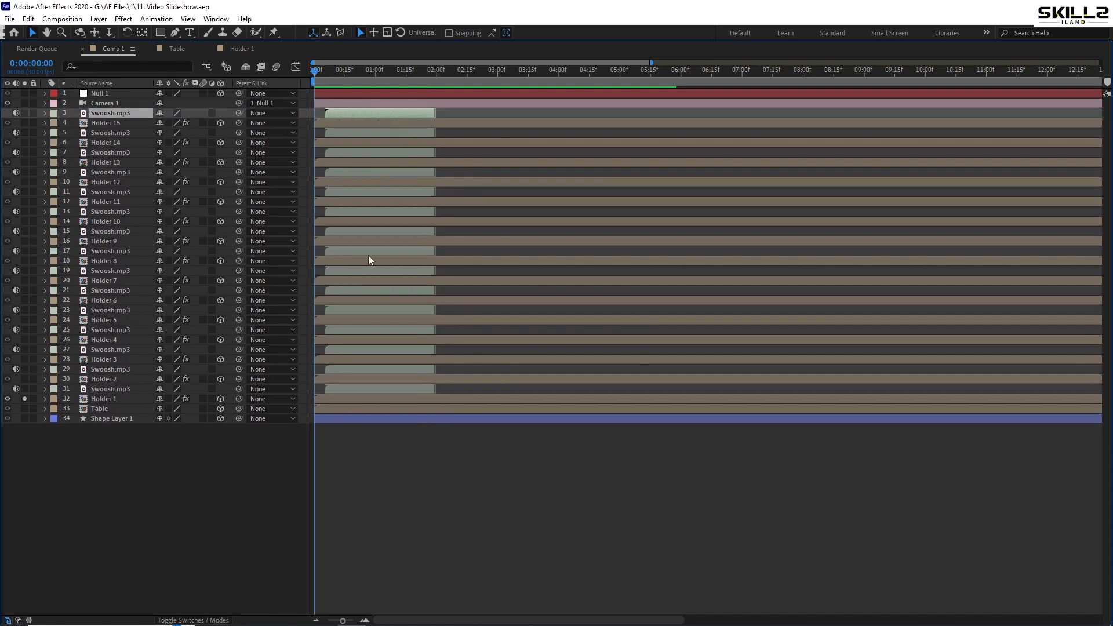
key(grave)
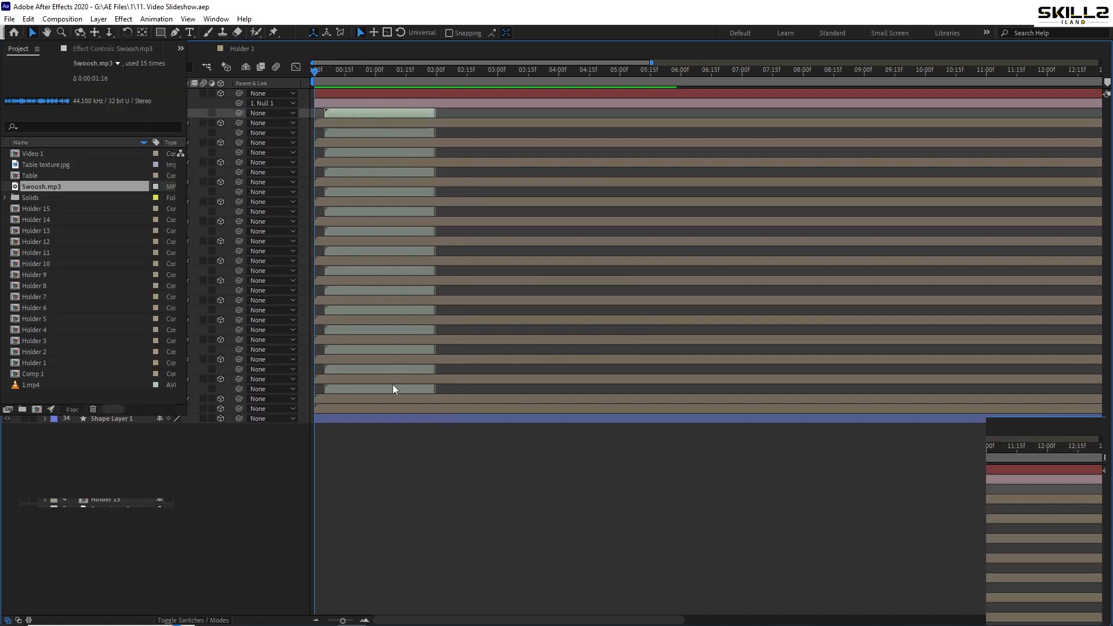
scroll(374, 539, down, 5)
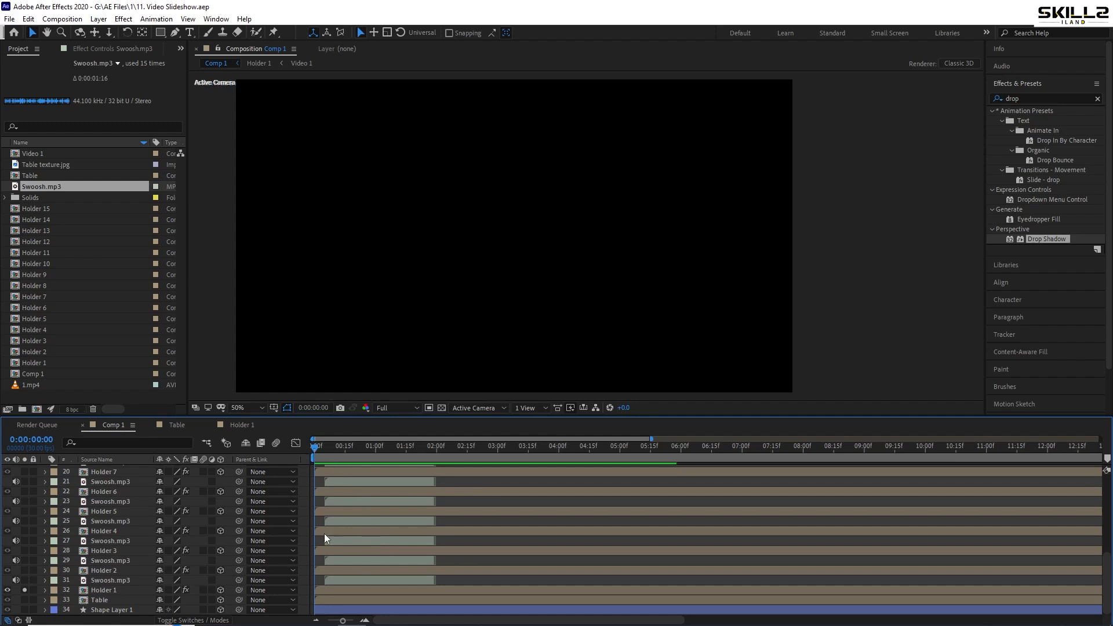
click(338, 573)
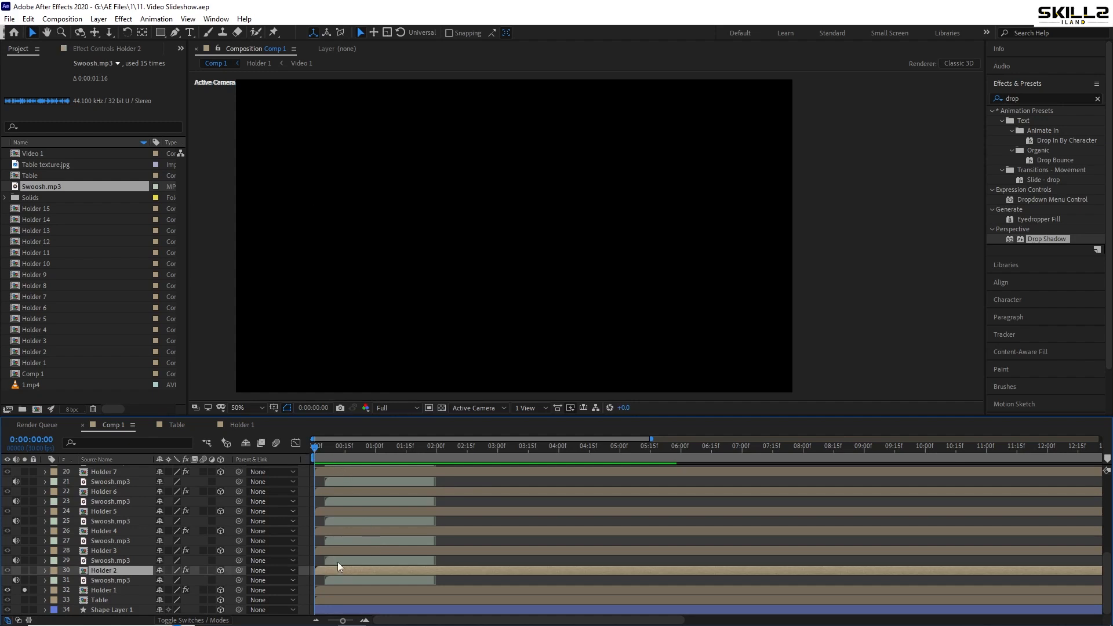
click(343, 551)
shift+click(341, 560)
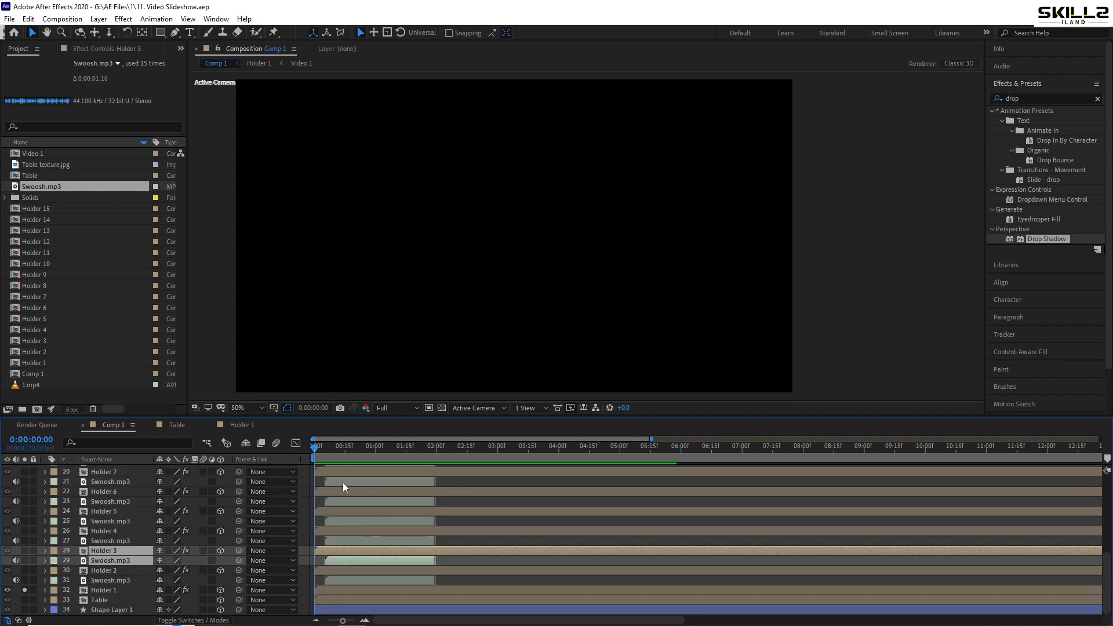
click(344, 447)
click(26, 571)
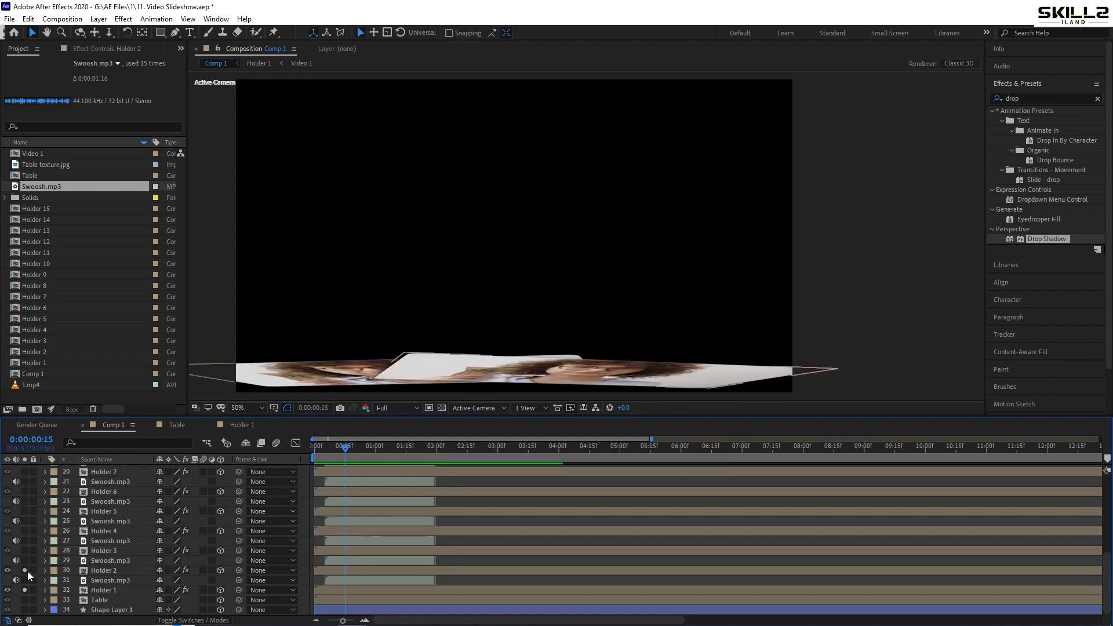
Shift Holder 2 and the Swoosh.mp3 layer directly above it so the holder starts at 0:00:00:15, and preview the timing
click(346, 572)
shift+click(343, 559)
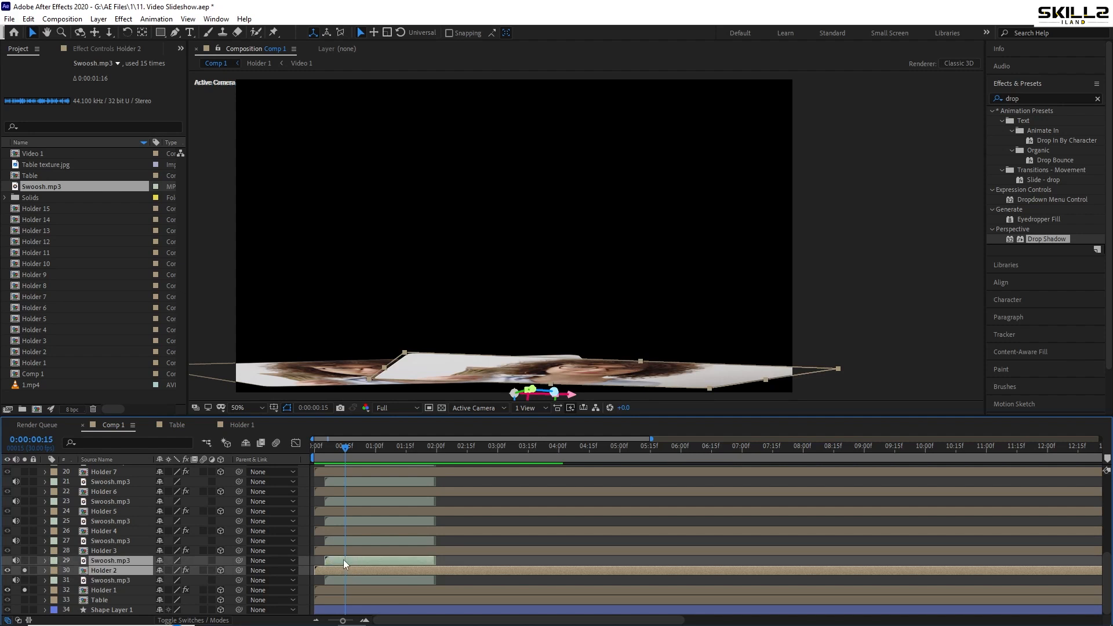
drag(335, 559, 365, 562)
key(Home)
key(space)
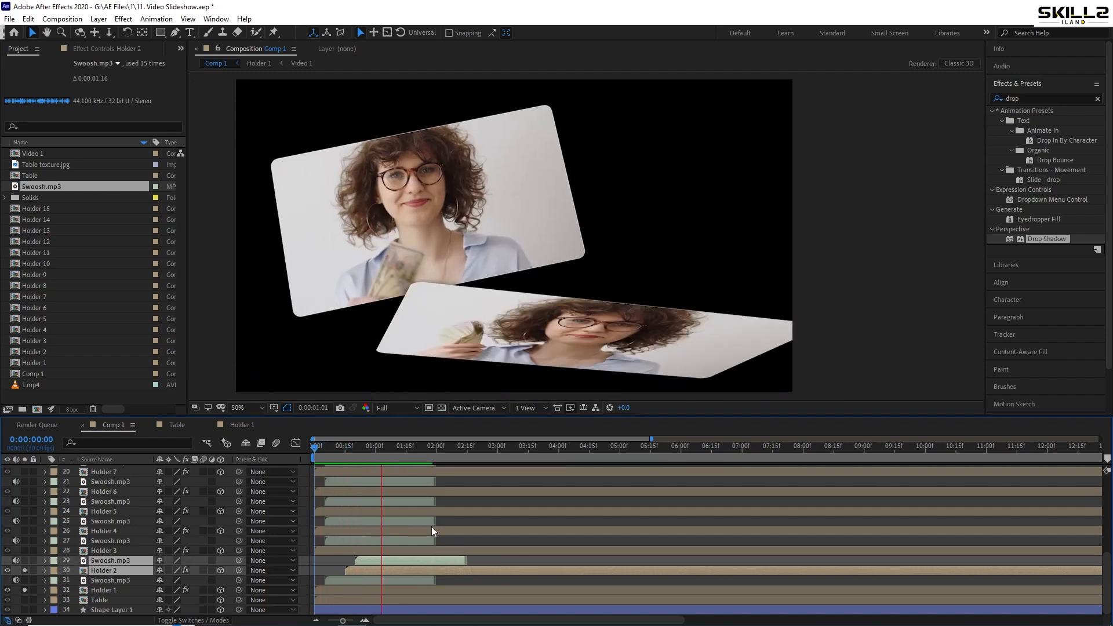
key(space)
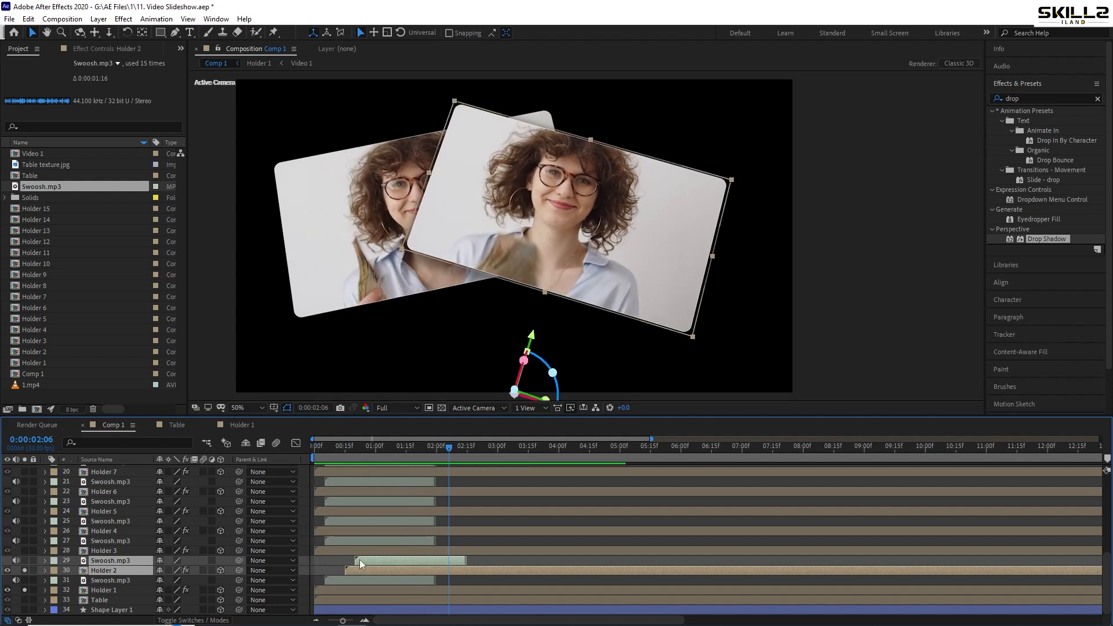
Move Holder 2 and its Swoosh.mp3 so the holder starts at 0:00:00:20, preview the timing and save the project
key(equal)
drag(371, 452, 376, 453)
key(minus)
drag(378, 561, 387, 561)
key(Home)
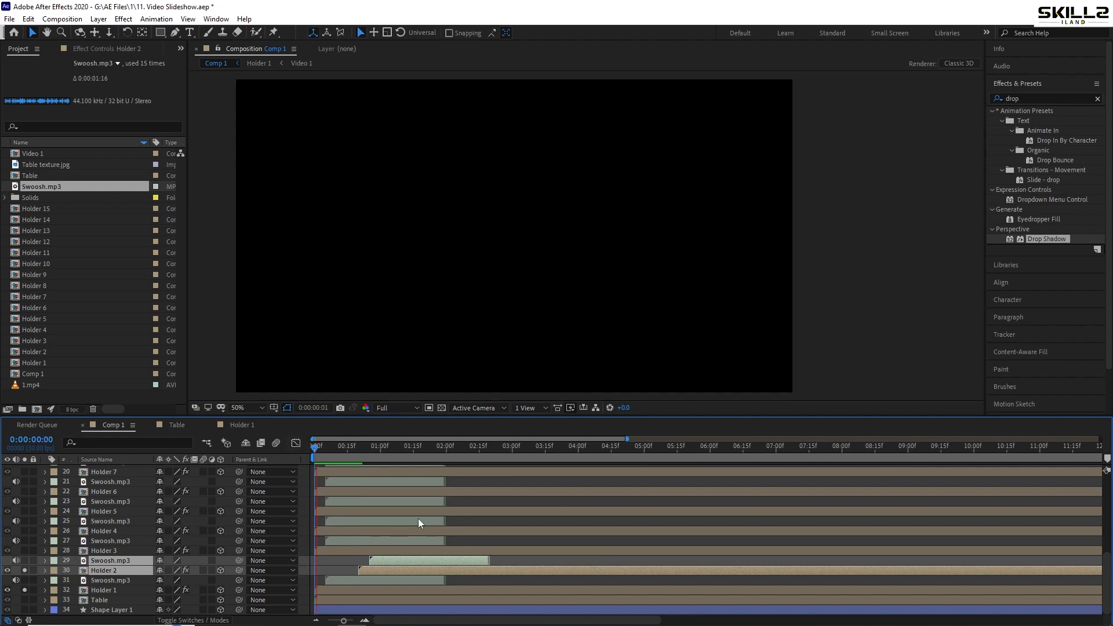
key(space)
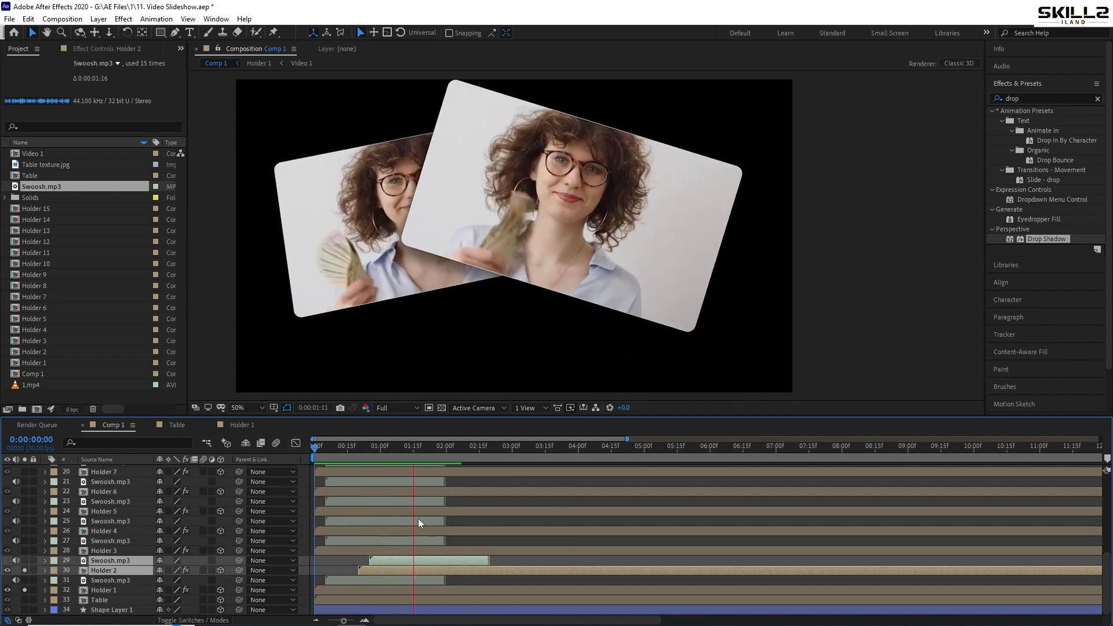
key(space)
drag(382, 450, 420, 451)
key(ctrl+s)
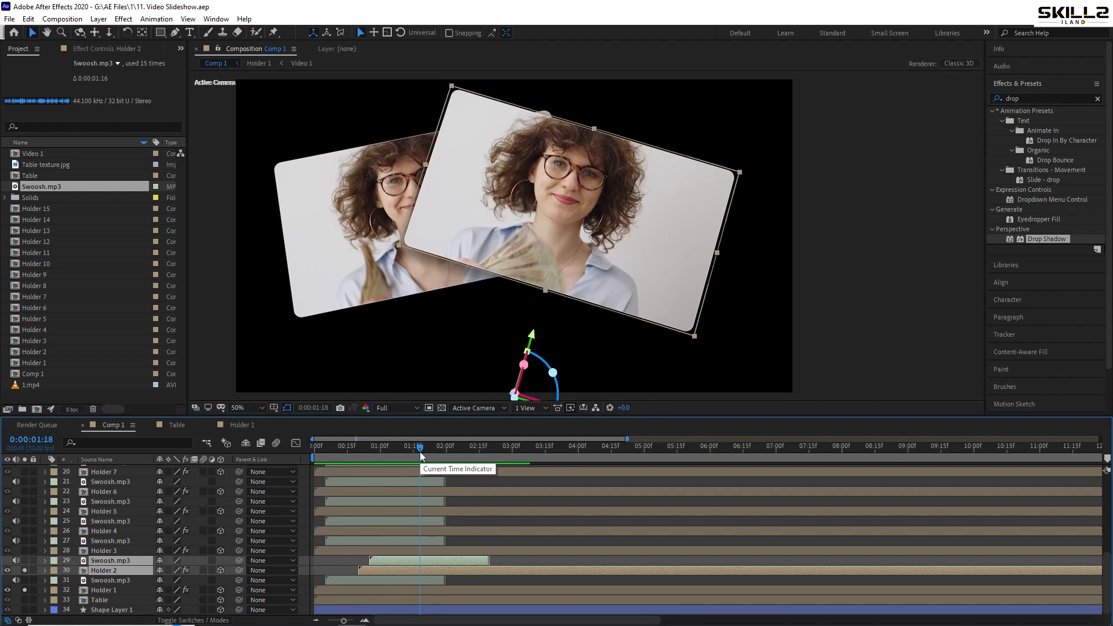
Select all layers from Holder 3 up to Holder 15 in the maximized timeline and turn off solo for Holder 1 and Holder 2
scroll(346, 490, up, 1)
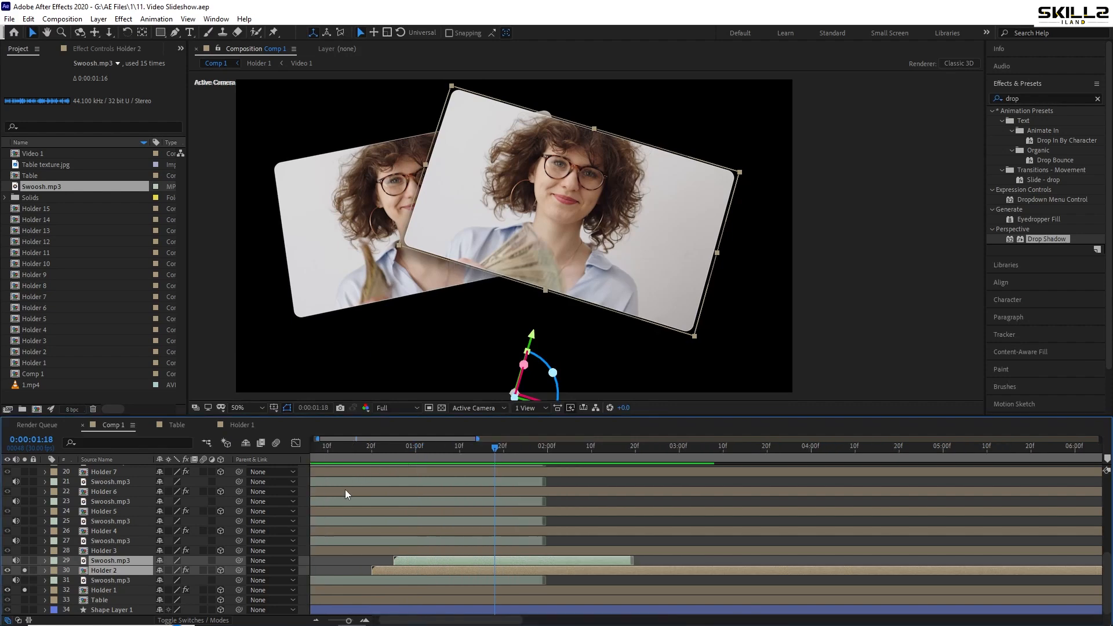
key(grave)
scroll(551, 183, down, 1)
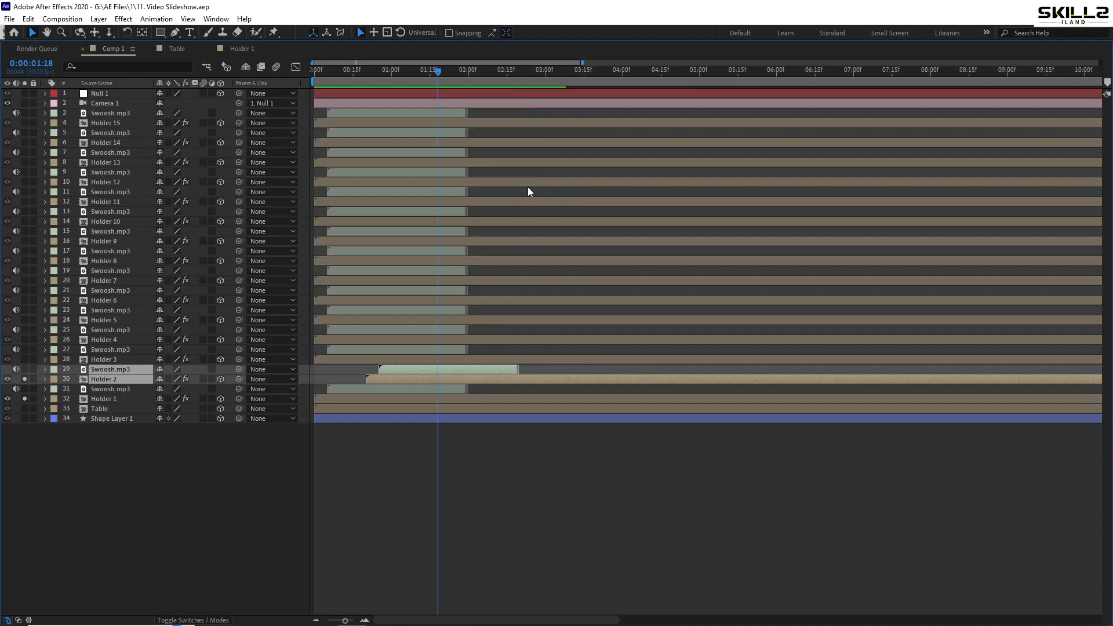
scroll(332, 172, up, 2)
scroll(349, 172, down, 1)
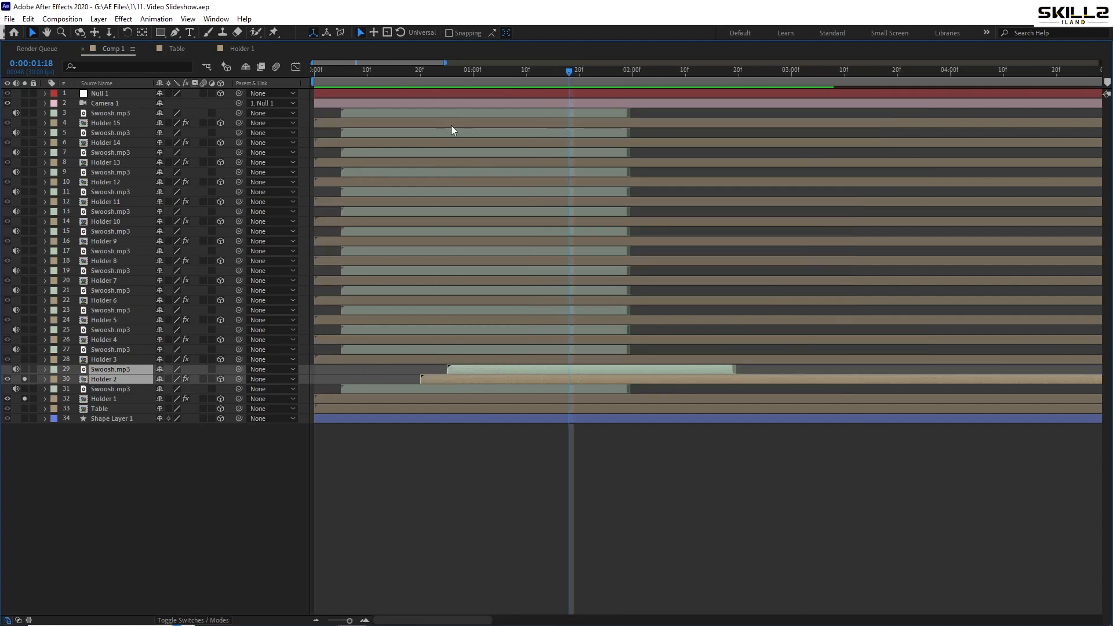
scroll(441, 119, down, 1)
drag(419, 79, 374, 90)
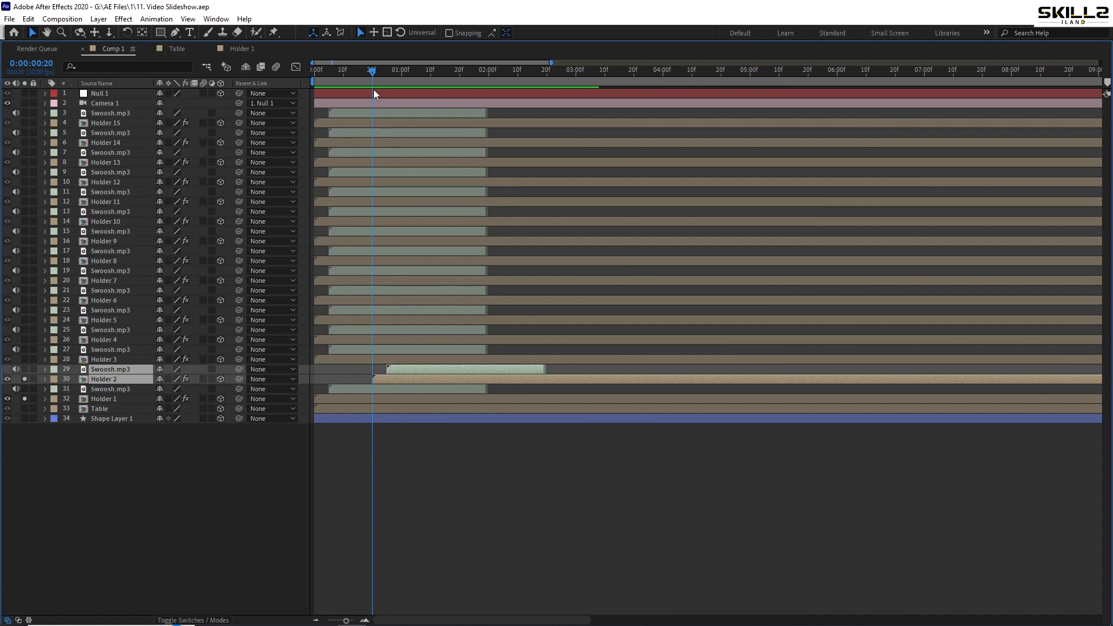
click(368, 361)
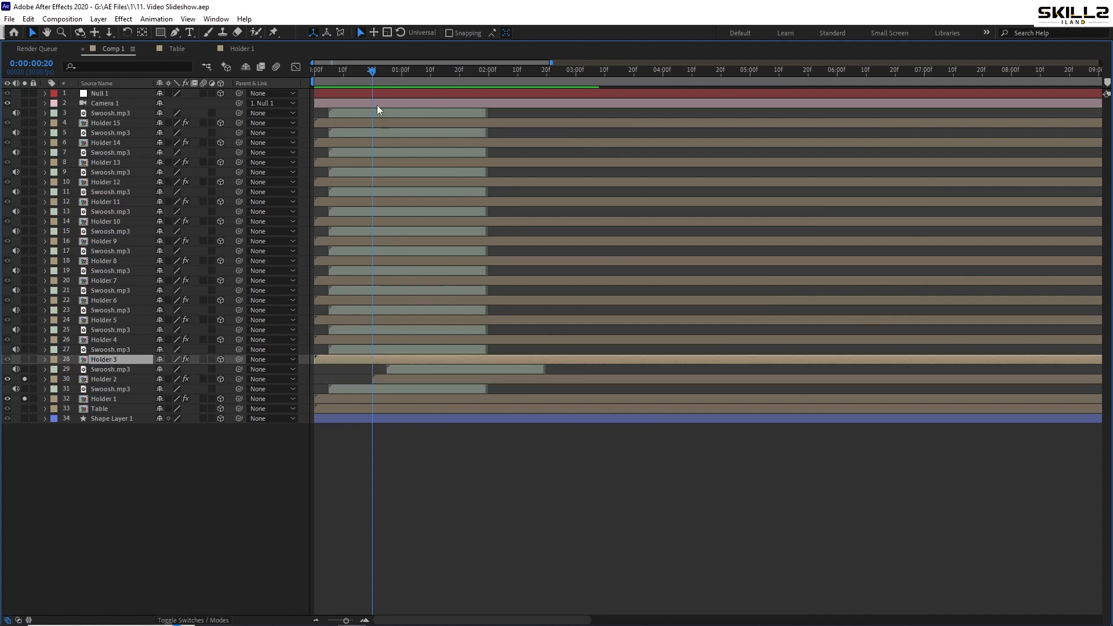
shift+click(371, 123)
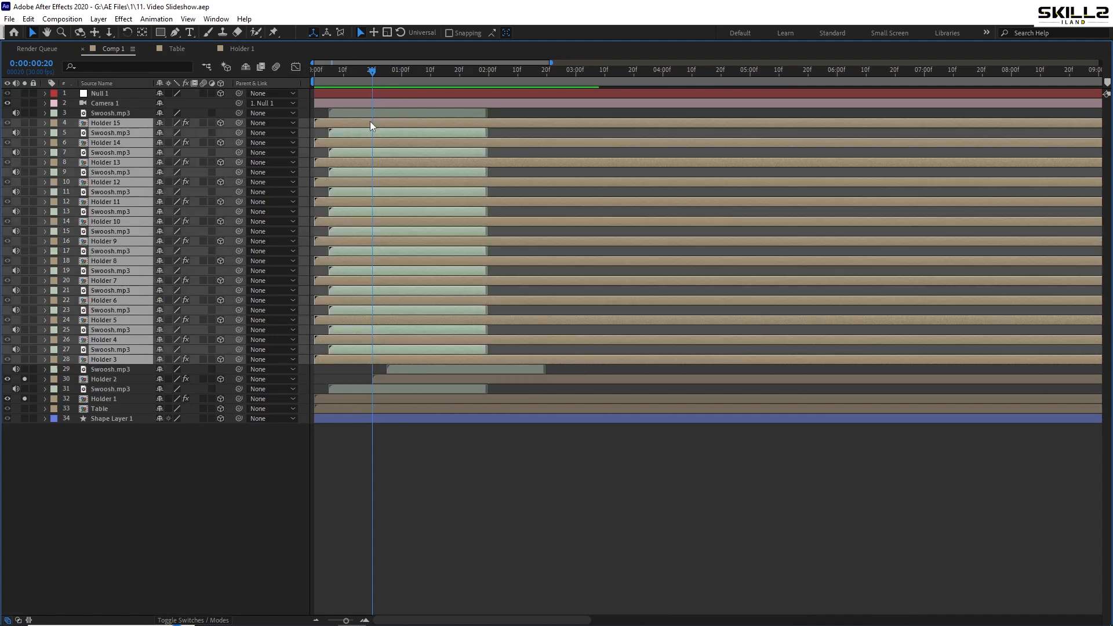
click(24, 379)
click(25, 399)
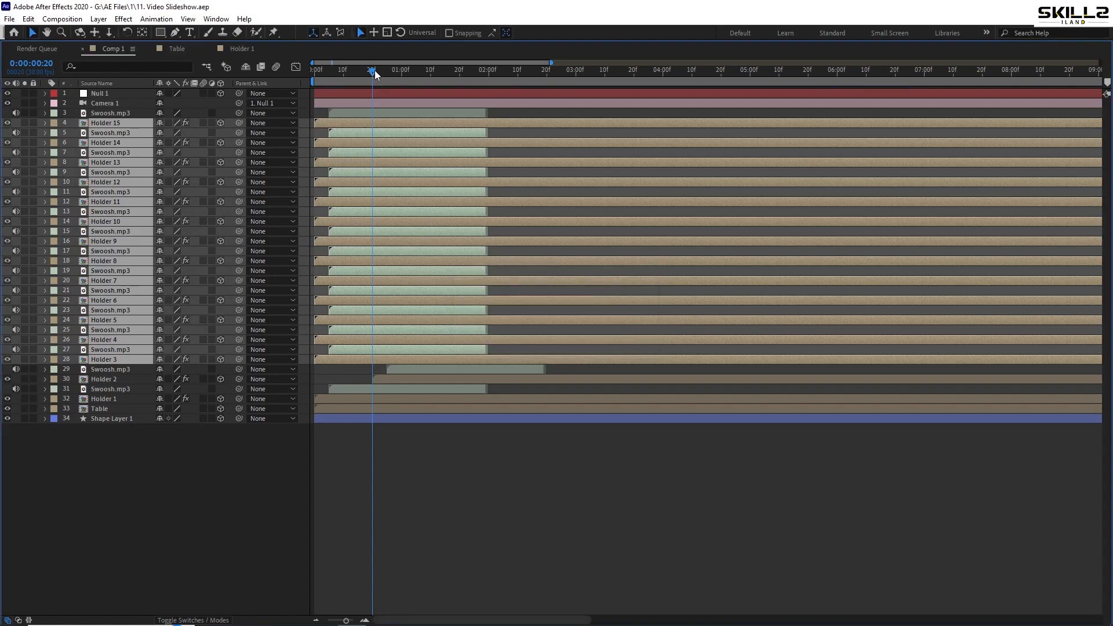
Move the selected holders and swooshes together so that Holder 3 starts at 0:00:01:10
drag(375, 71, 461, 75)
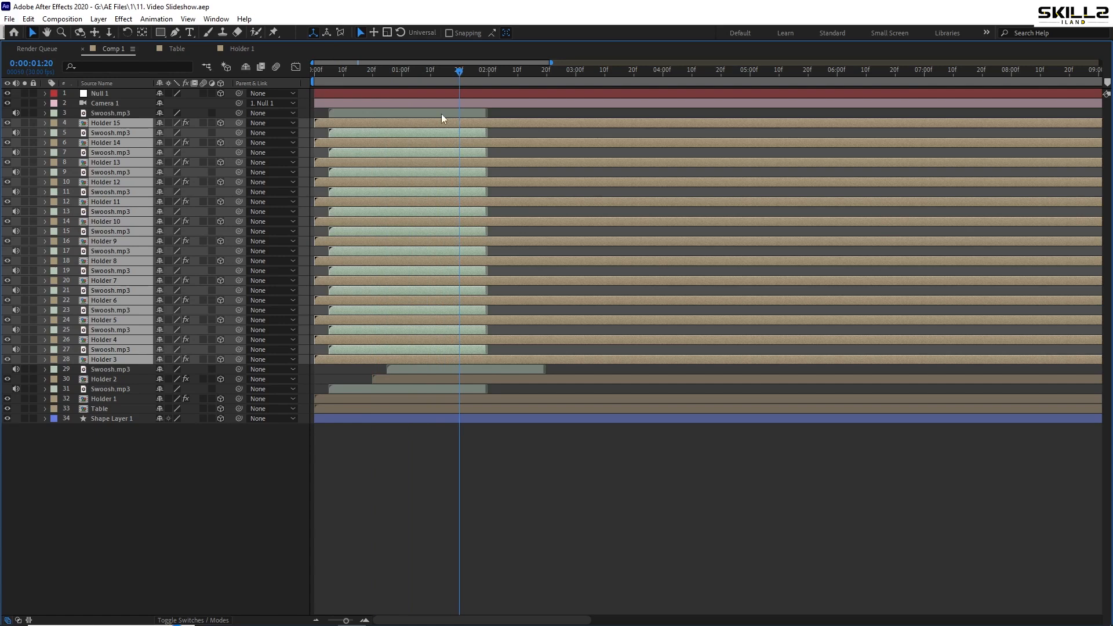
drag(331, 343, 479, 341)
drag(422, 73, 430, 79)
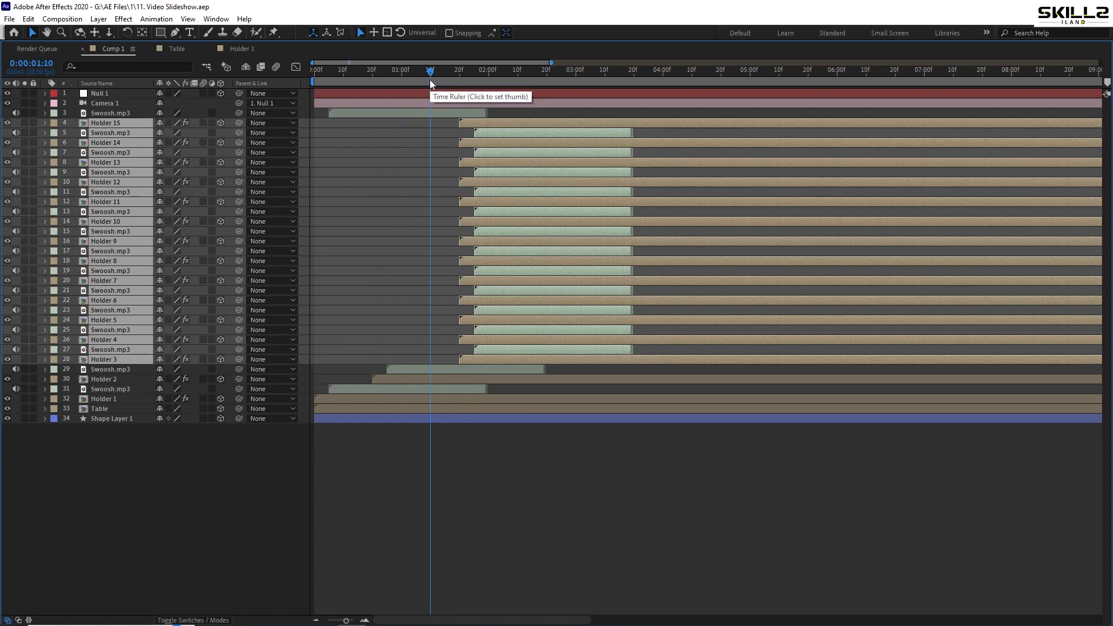
drag(479, 124, 450, 124)
Stagger the holders with their swooshes so Holder 4 starts at 0:00:02:00, Holder 5 at 0:00:02:20 and Holder 6 at 0:00:03:10
drag(431, 78, 488, 79)
drag(406, 343, 464, 124)
drag(464, 123, 522, 125)
drag(489, 77, 547, 79)
drag(530, 124, 576, 124)
drag(547, 77, 605, 79)
drag(571, 126, 628, 127)
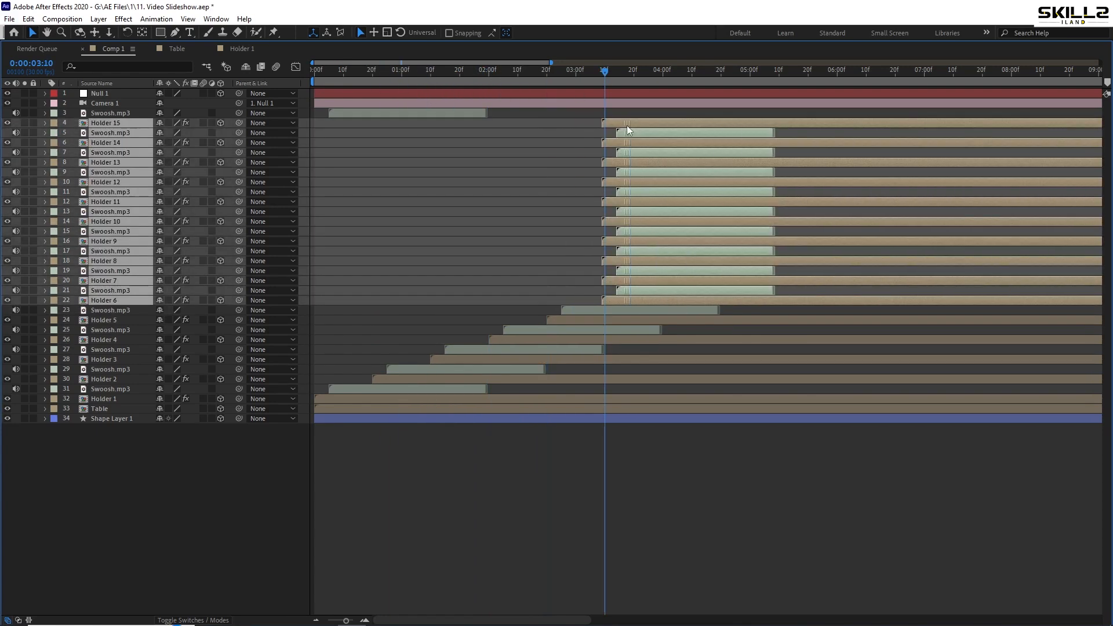
Stagger the remaining holders with their swooshes so Holder 7 starts at 0:00:04:00 and Holder 8 at 0:00:04:20
click(630, 124)
shift+click(614, 281)
drag(605, 74, 663, 75)
drag(626, 123, 684, 123)
drag(663, 75, 715, 75)
click(690, 123)
shift+click(683, 260)
drag(684, 261, 741, 261)
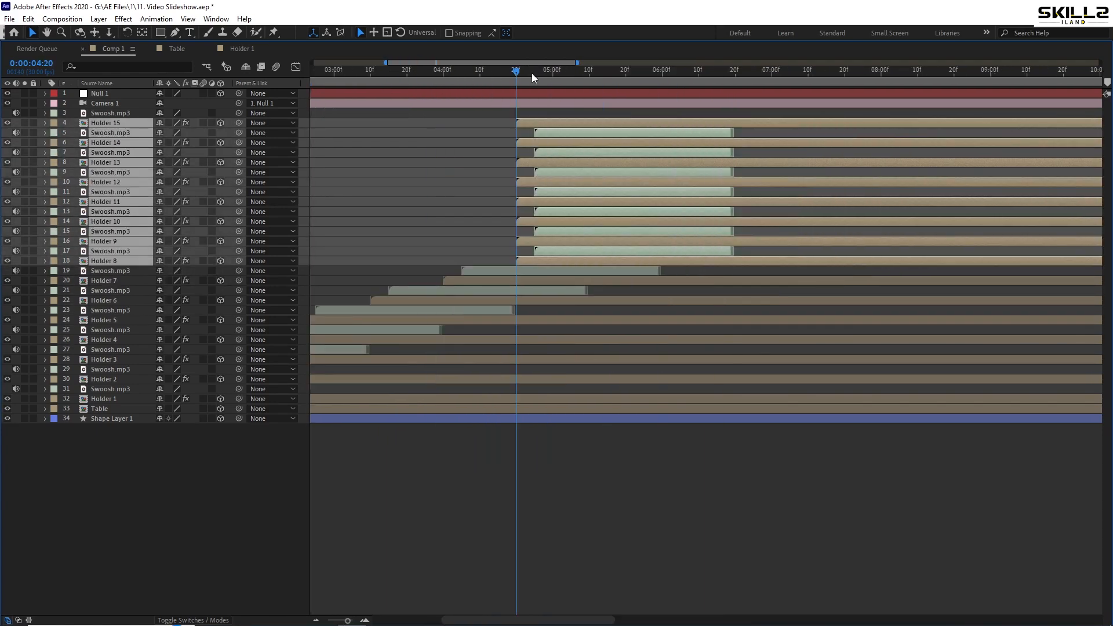
Continue the 20-frame stagger so Holders 9, 10, 11 and 12 start at 0:00:05:10, 0:00:06:00, 0:00:06:20 and 0:00:07:10
click(589, 74)
drag(506, 243, 538, 124)
drag(538, 124, 611, 127)
click(663, 74)
drag(579, 223, 612, 124)
drag(612, 124, 685, 125)
click(736, 74)
drag(652, 203, 684, 124)
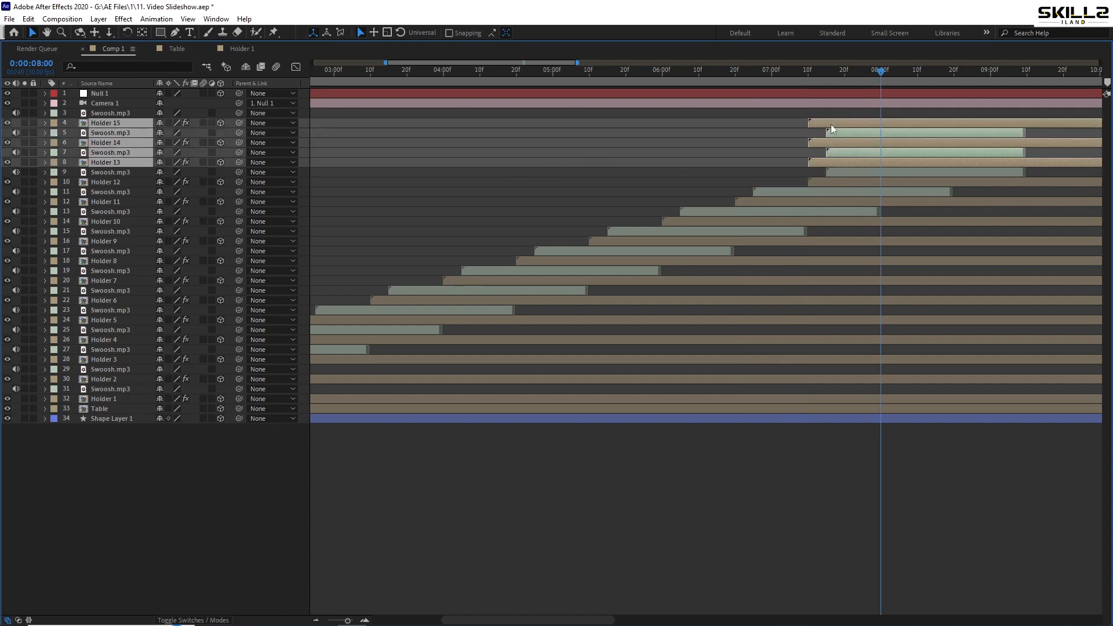
Offset Holder 13 to start at 0:00:08:00, Holder 14 at 0:00:08:20 and Holder 15 at 0:00:09:10, and save the project
drag(833, 128, 905, 126)
click(954, 74)
drag(871, 143, 905, 126)
drag(905, 126, 977, 127)
scroll(977, 127, right, 4)
click(787, 73)
drag(746, 124, 819, 120)
key(ctrl+s)
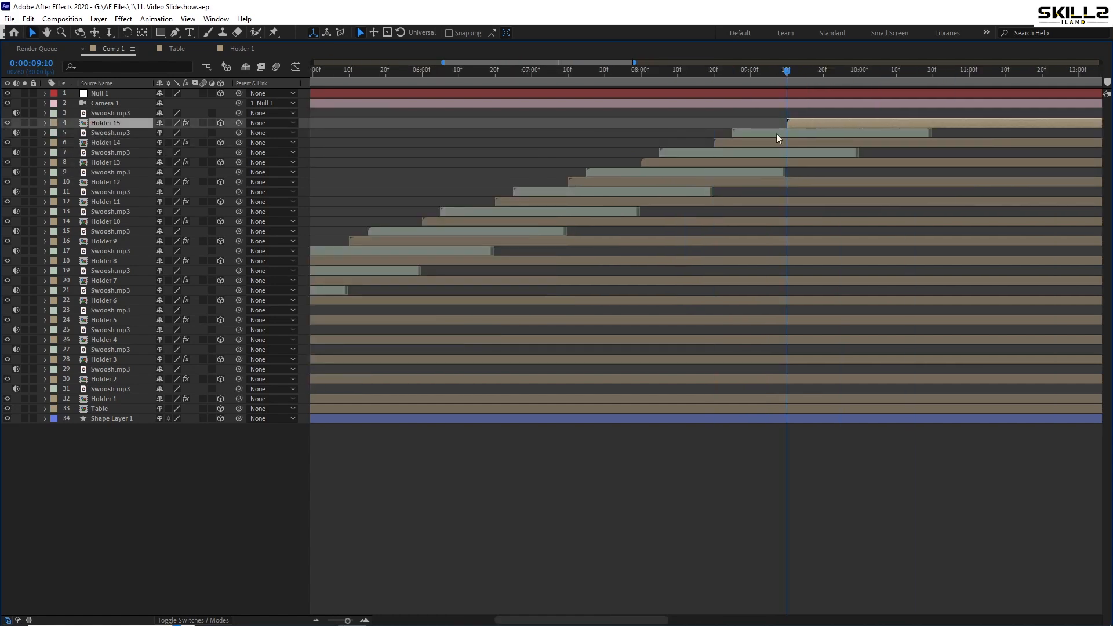
Duplicate the Swoosh.mp3 layer above Holder 14, place the copy directly above Holder 15 and start it at 0:00:09:15
click(755, 133)
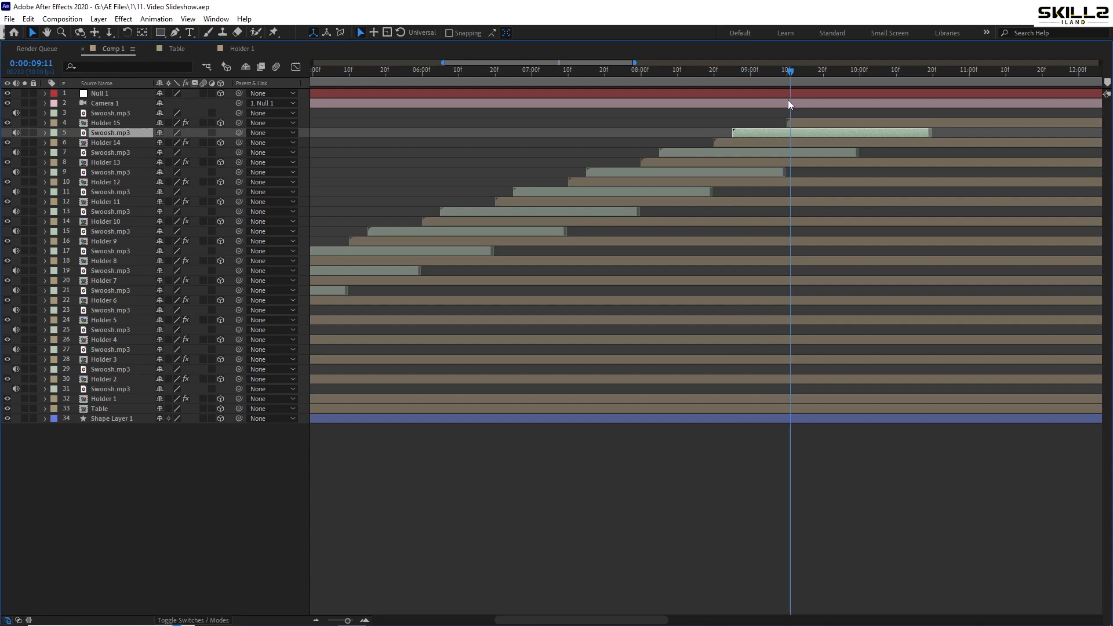
drag(788, 100, 713, 119)
key(Page_Down)
key(Page_Down)
key(Page_Down)
key(Page_Down)
key(Page_Down)
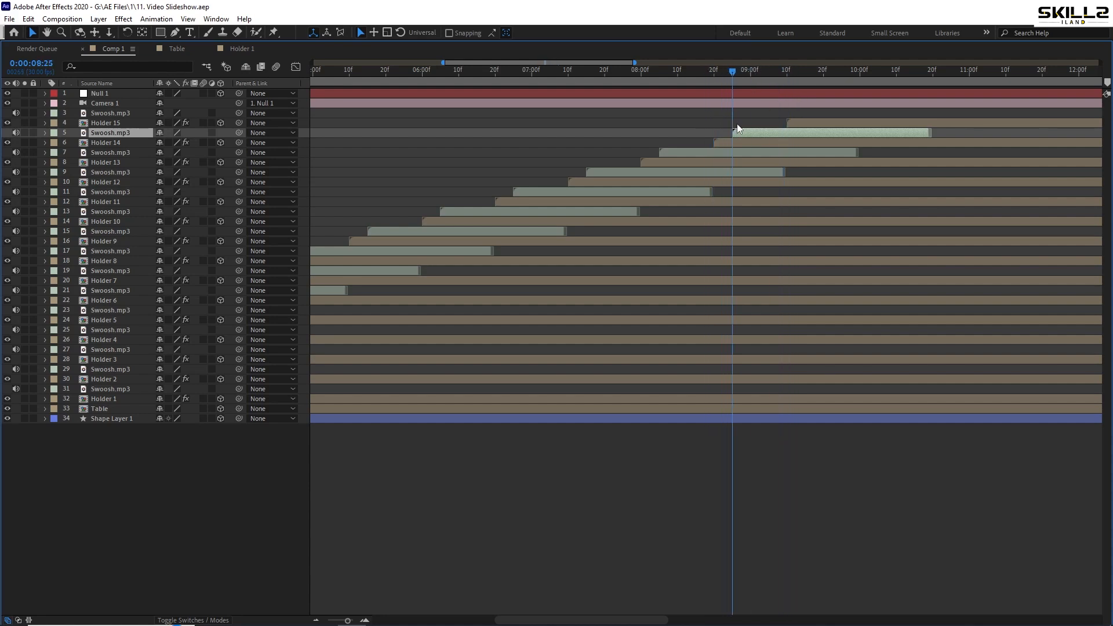
key(ctrl+d)
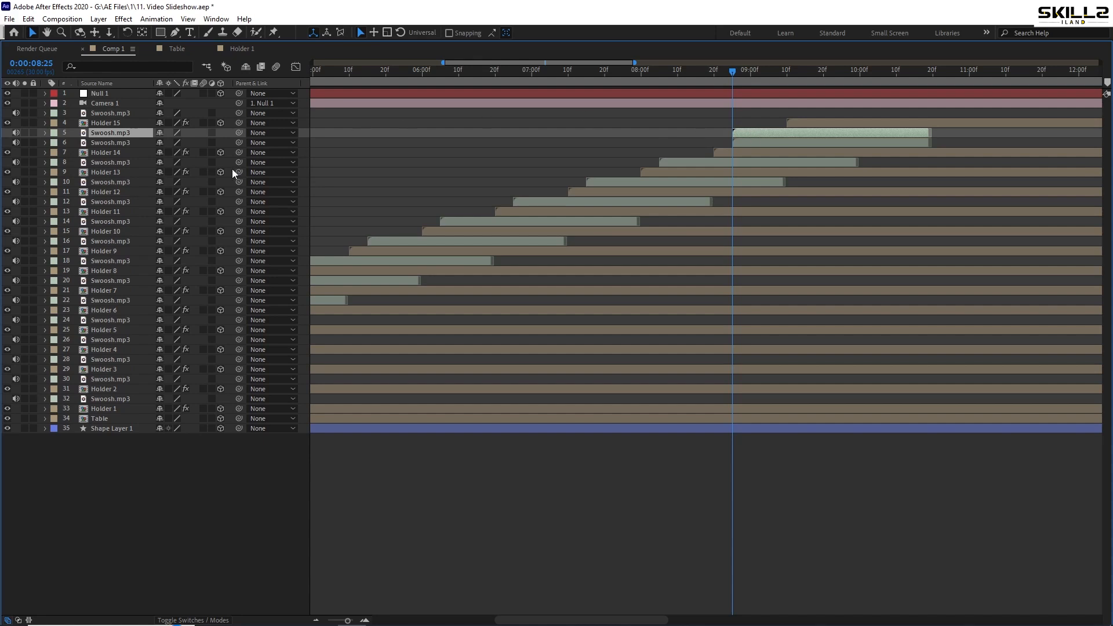
drag(107, 134, 122, 125)
drag(763, 123, 835, 123)
scroll(822, 115, up, 2)
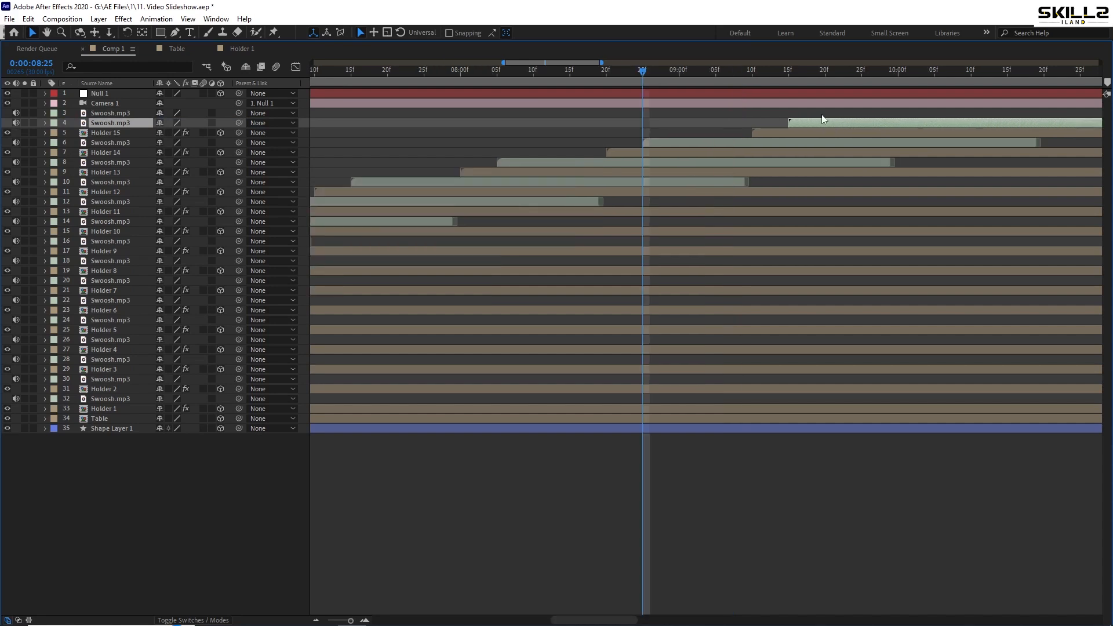
scroll(822, 115, down, 5)
Delete the surplus Swoosh.mp3 layer below Camera 1 that still sits near the composition's start
click(346, 117)
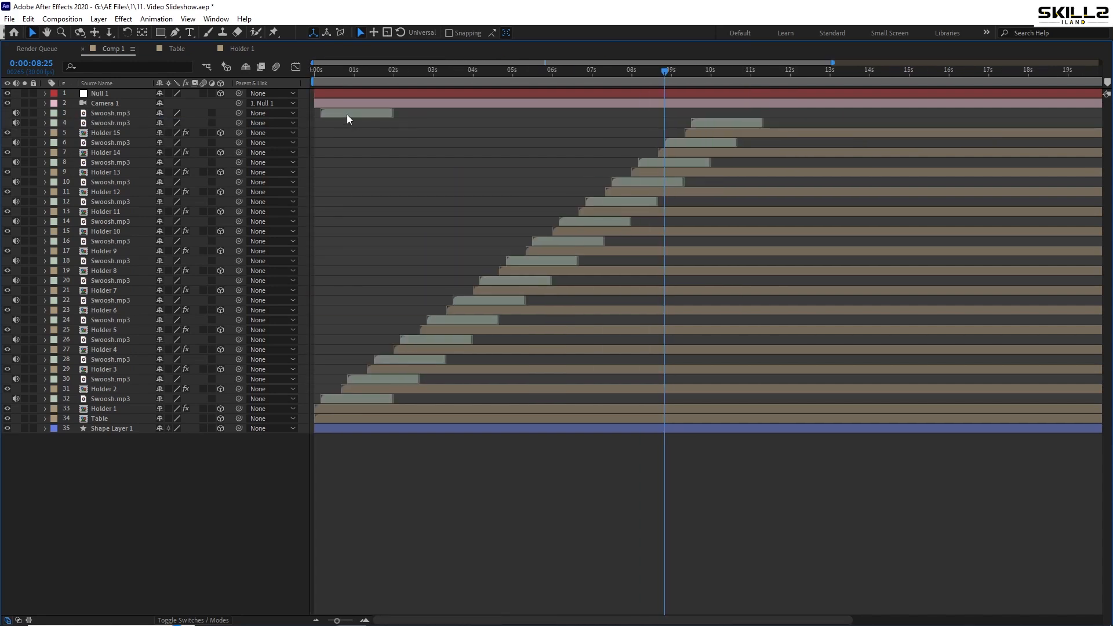
click(347, 114)
key(Delete)
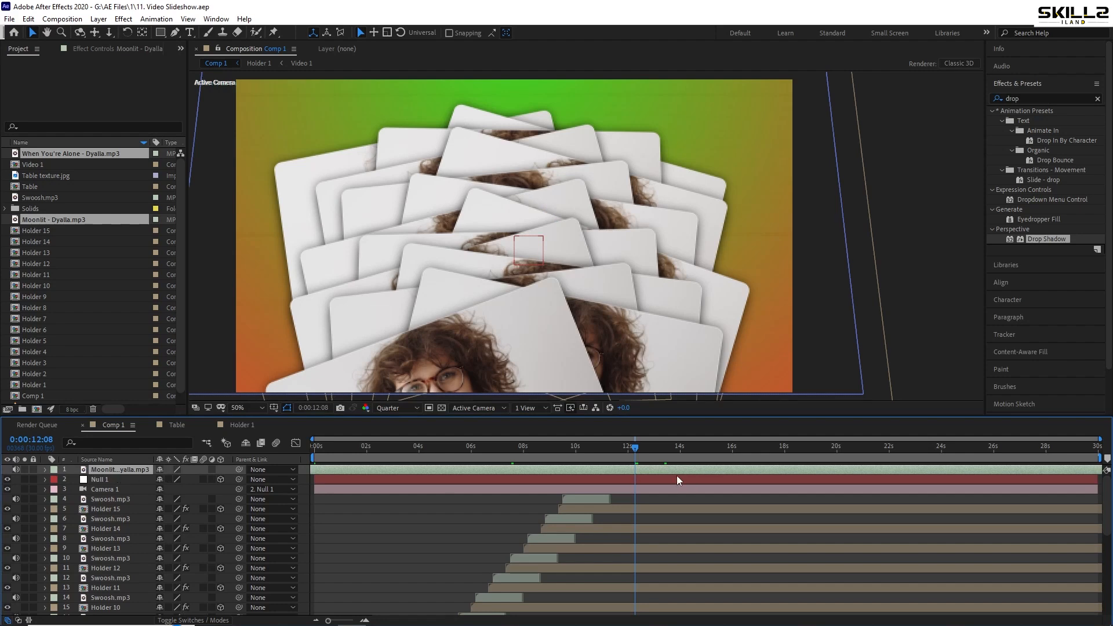
Trim the beginning of the Moonlit - Dyalla.mp3 layer up to 0:00:12:08, save, and slide the trimmed music to the composition's start
key(alt+[)
key(ctrl+s)
drag(659, 475, 472, 473)
drag(658, 471, 368, 470)
Preview the slideshow with the background music from the start of the composition
key(Home)
key(space)
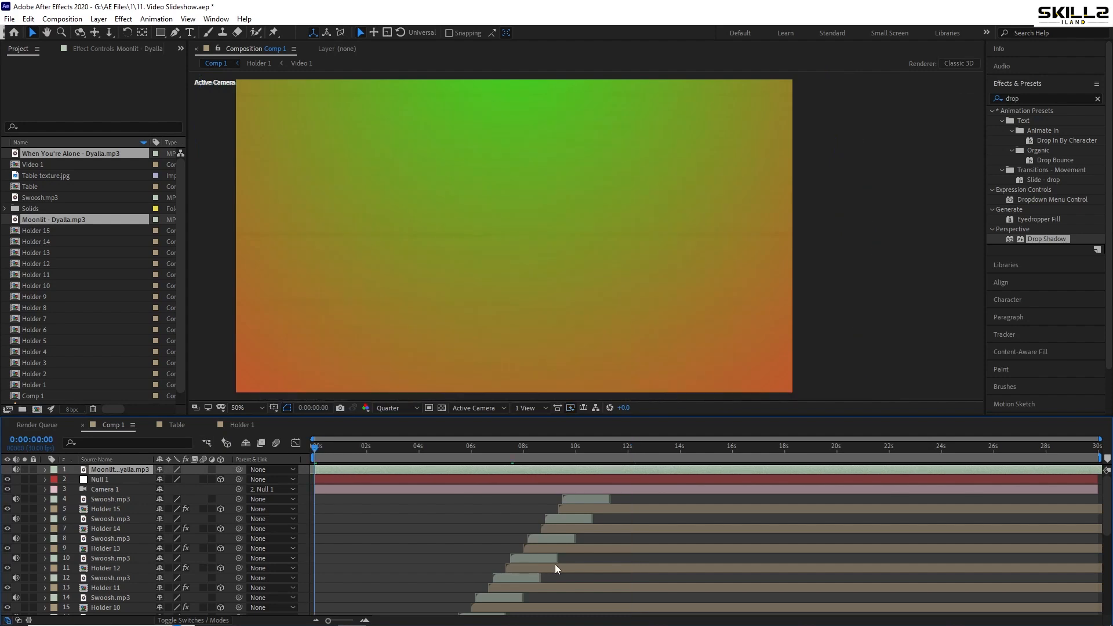
scroll(313, 493, up, 3)
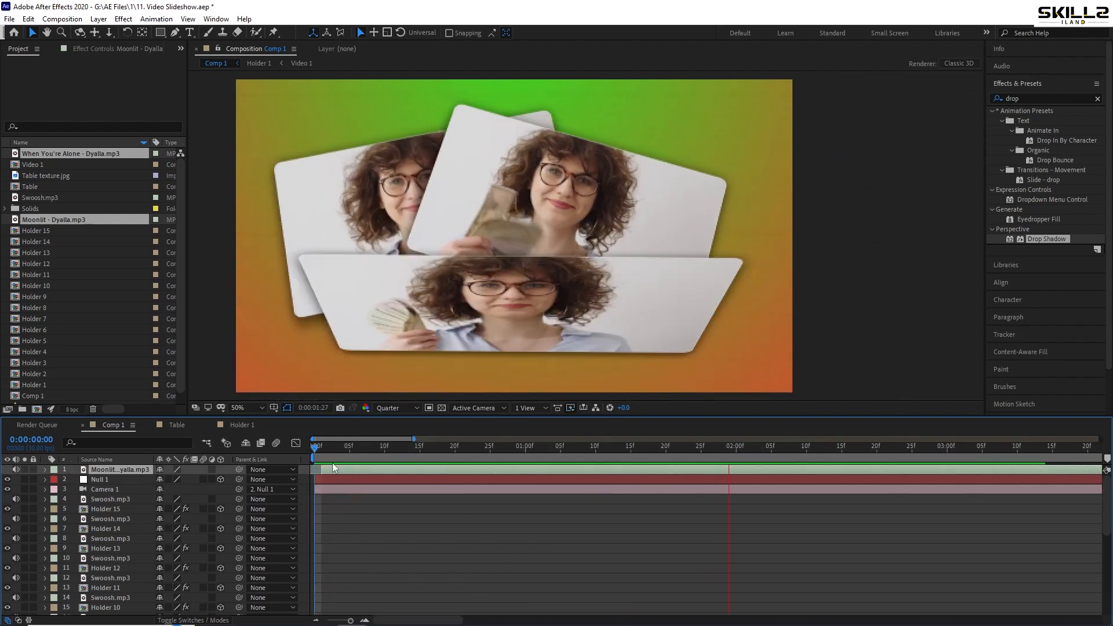
key(space)
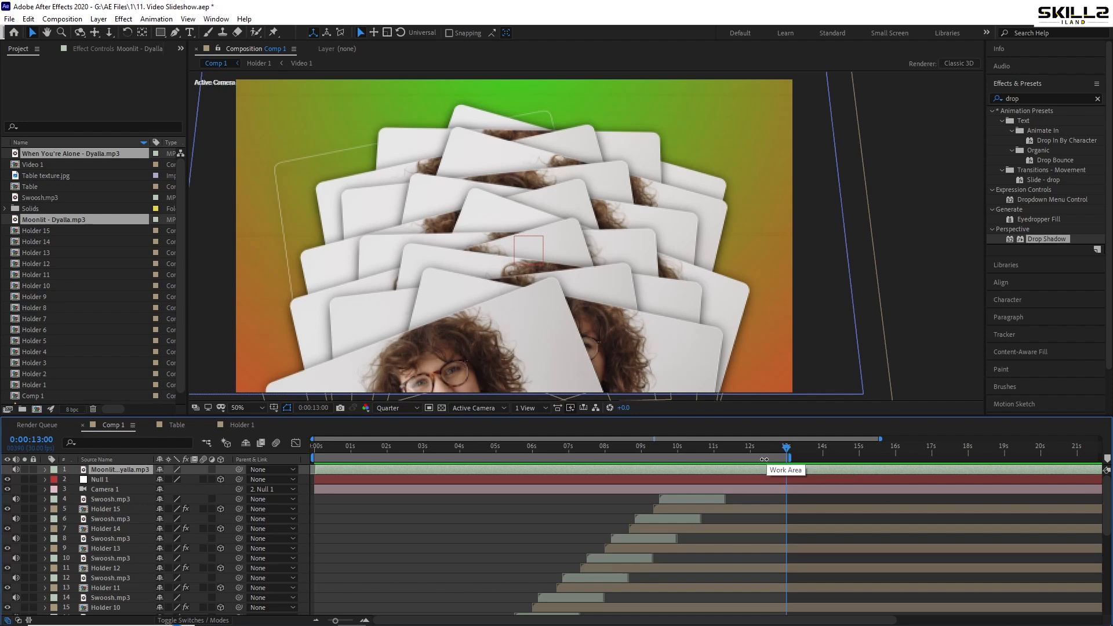
Trim Comp 1 to the work area ending at 0:00:13:00 and save the project
right_click(764, 459)
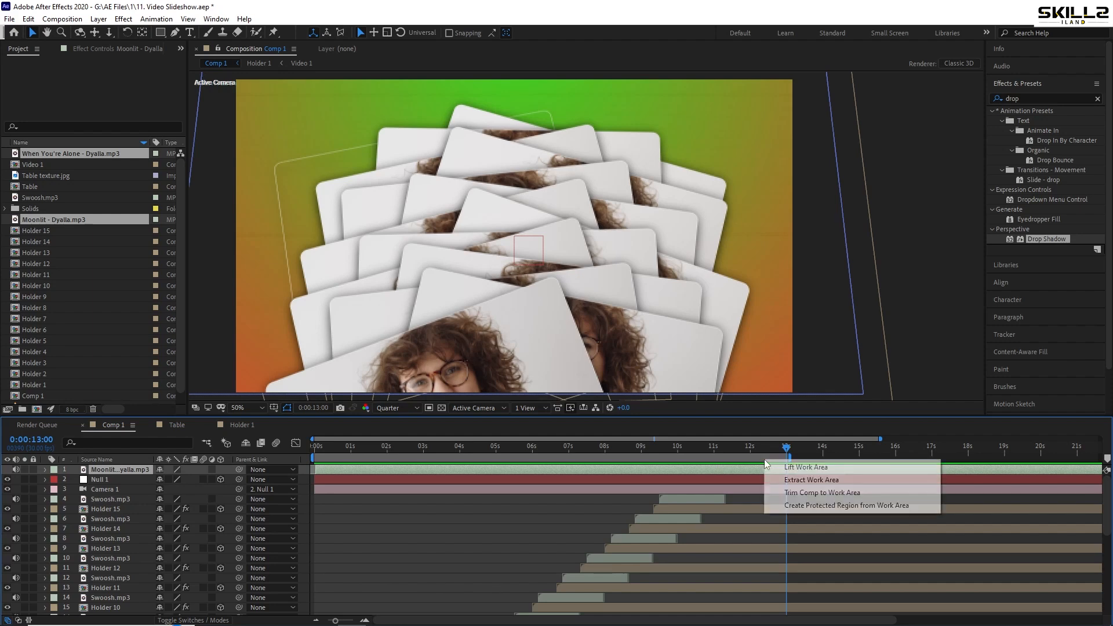
click(806, 493)
key(ctrl+s)
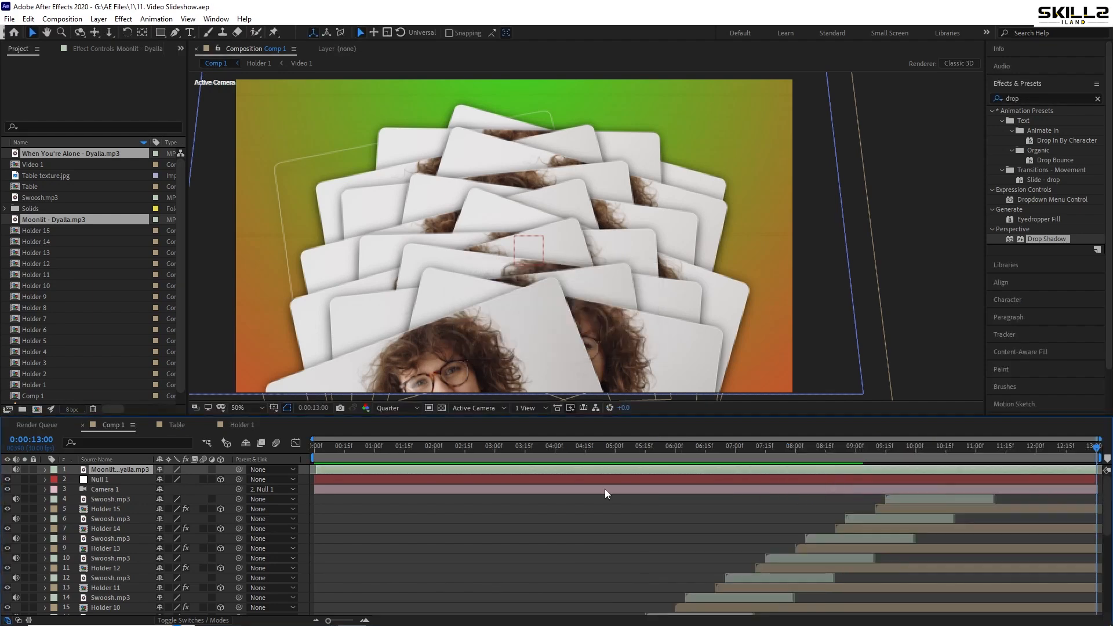
Start animating Null 1's Position with a keyframe at 0:00:11:10
click(314, 447)
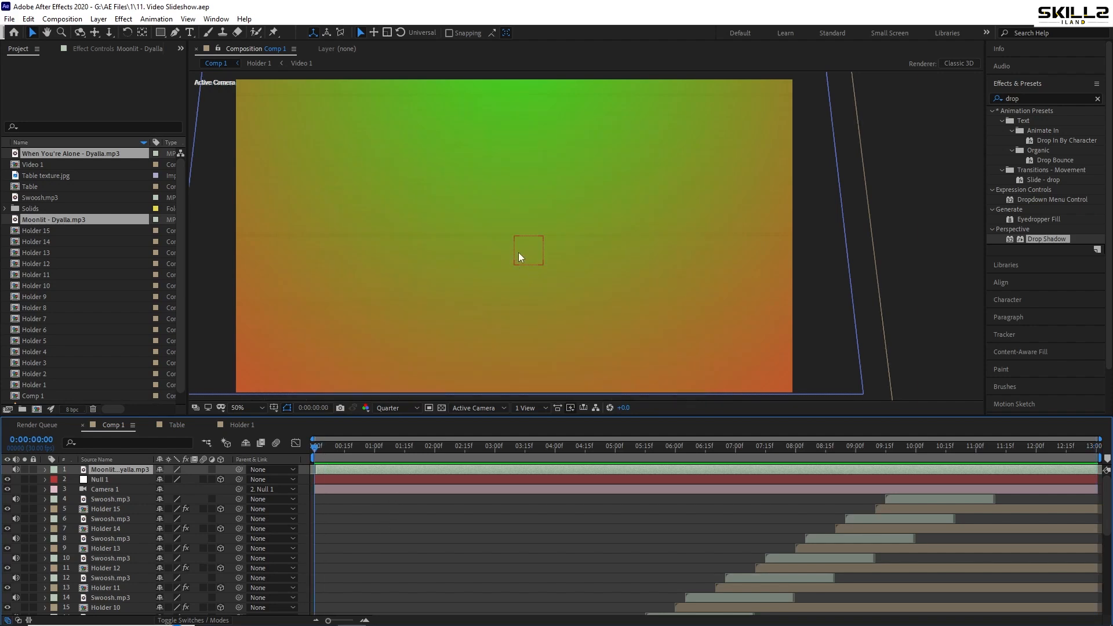
scroll(519, 252, down, 2)
scroll(541, 266, up, 2)
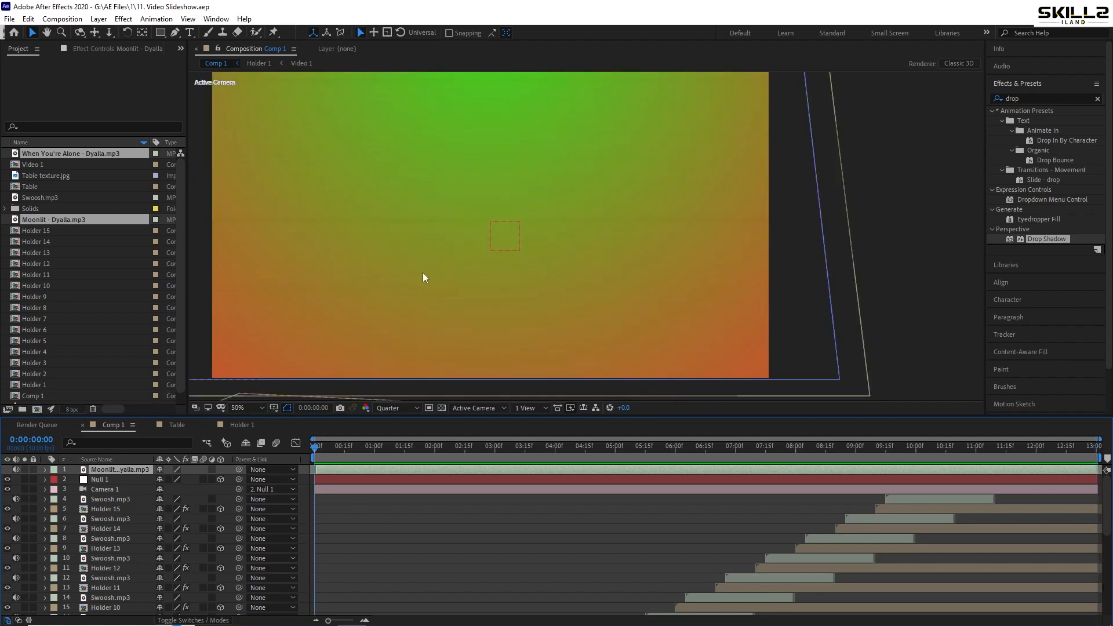
drag(423, 273, 430, 284)
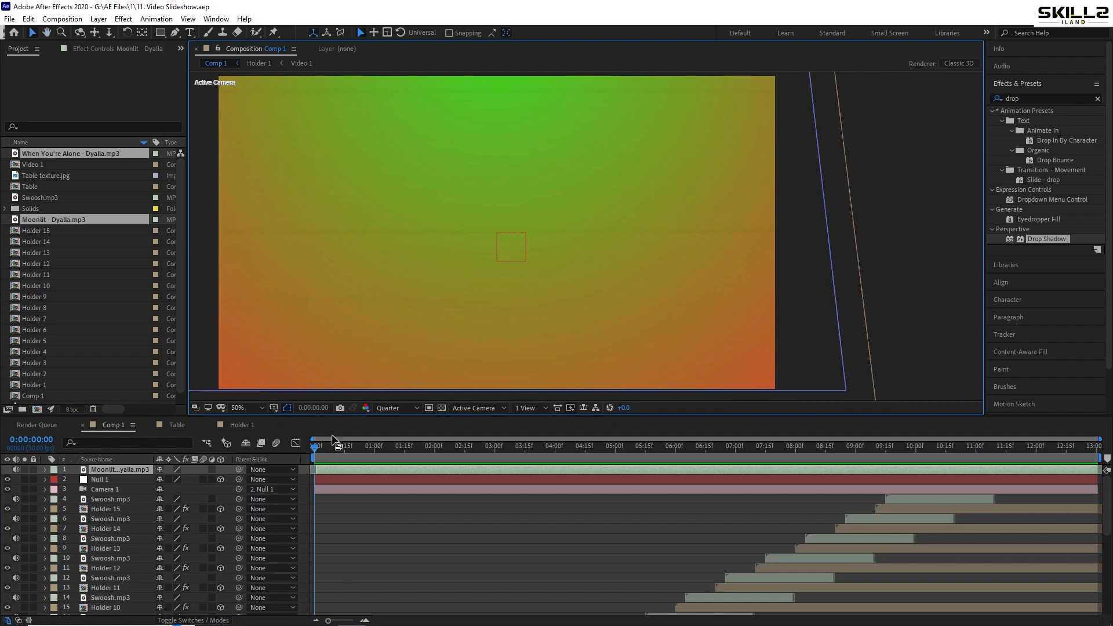
drag(334, 445, 997, 468)
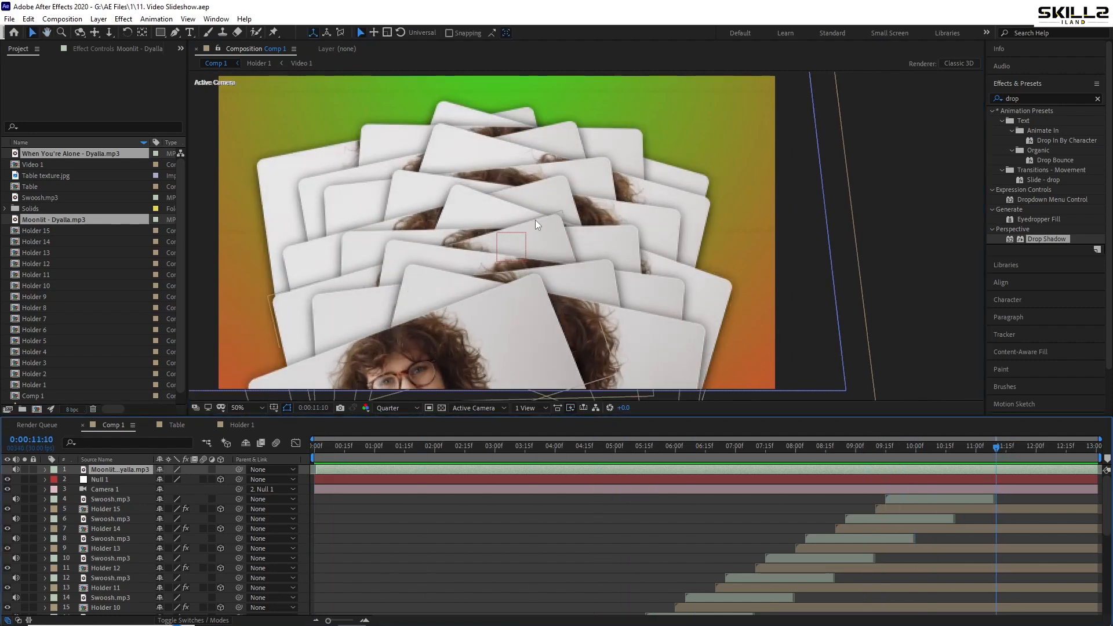
click(109, 481)
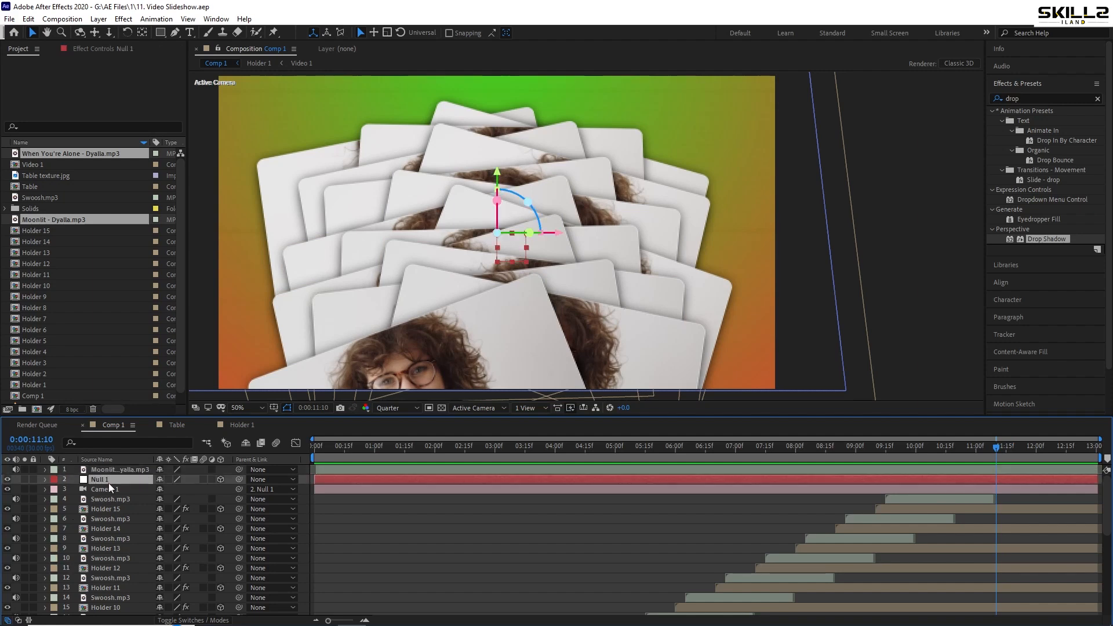
key(p)
click(74, 490)
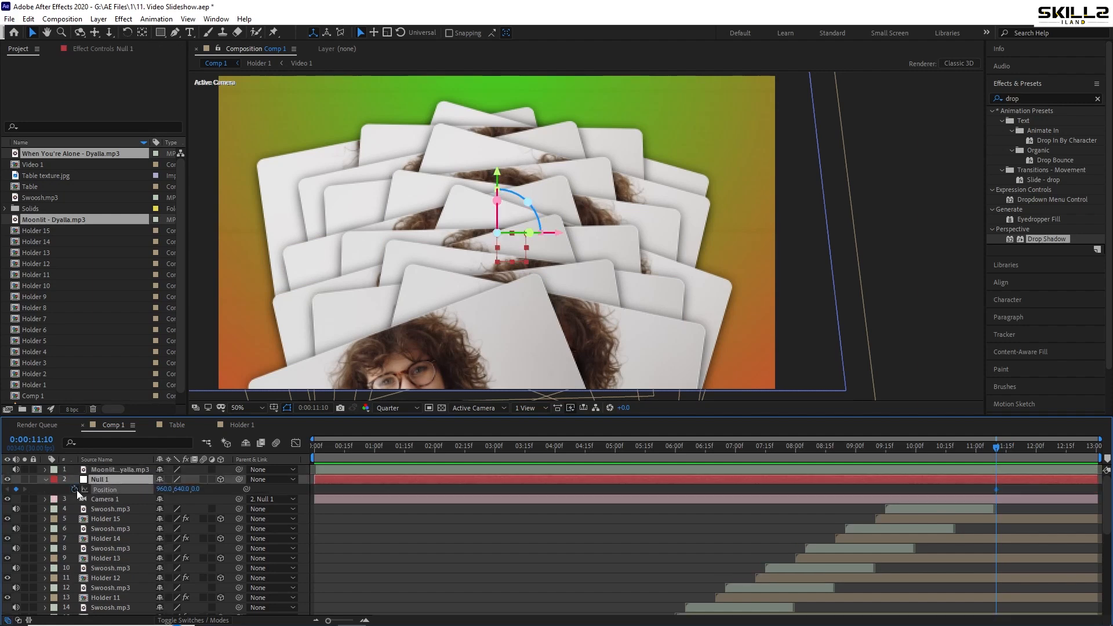
Add a Position keyframe to Null 1 at the composition's start and increase its Y position at 0:00:11:10
drag(589, 450, 255, 454)
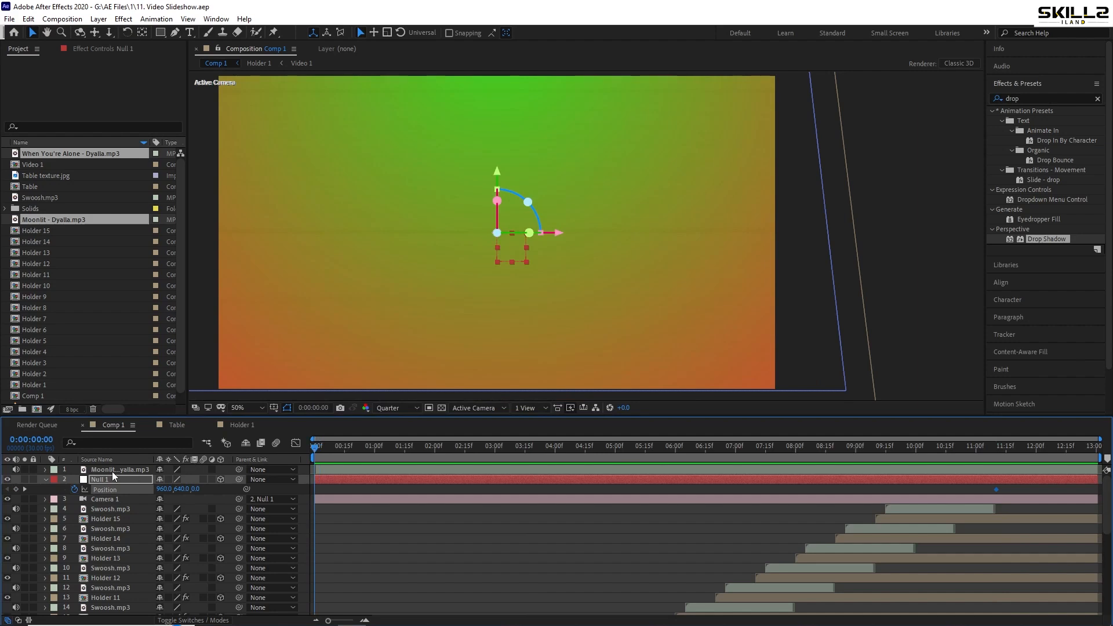
click(16, 491)
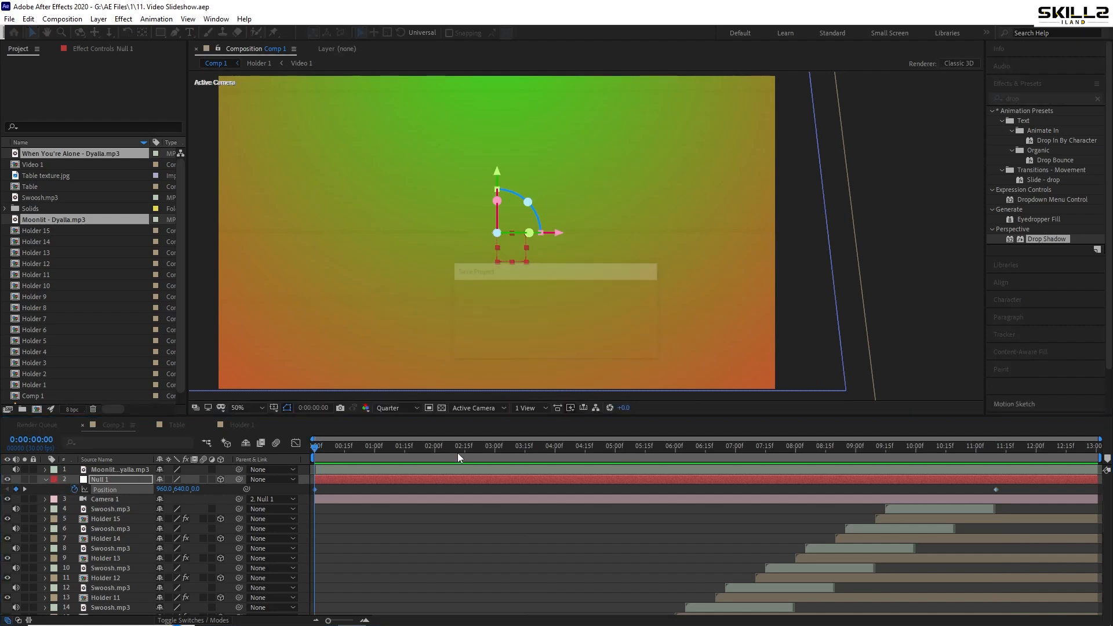
drag(457, 451, 996, 467)
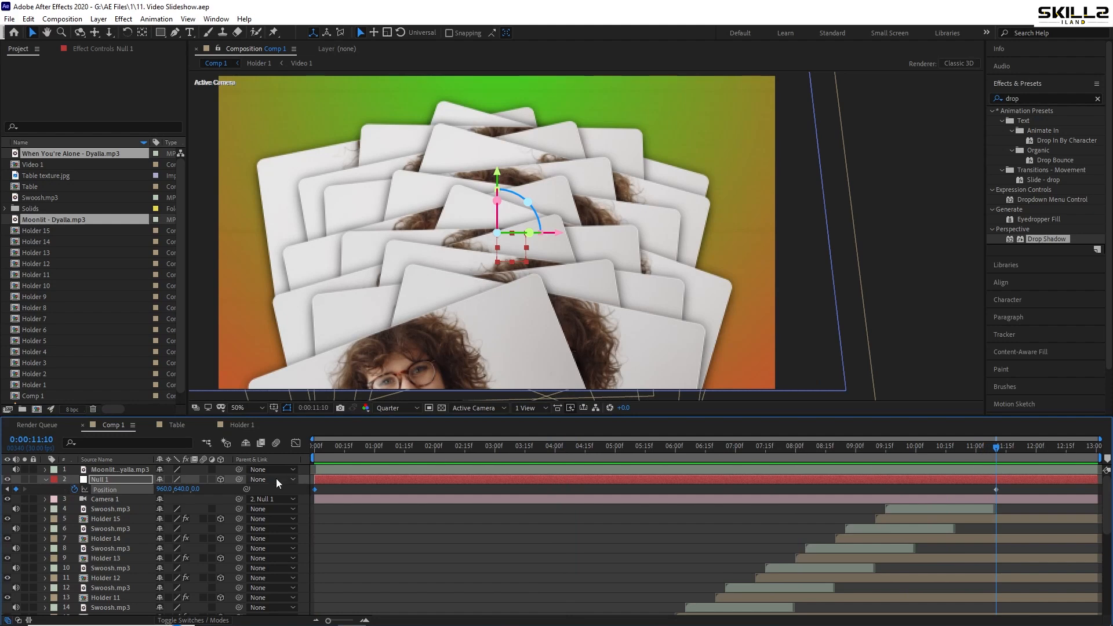
drag(180, 489, 472, 479)
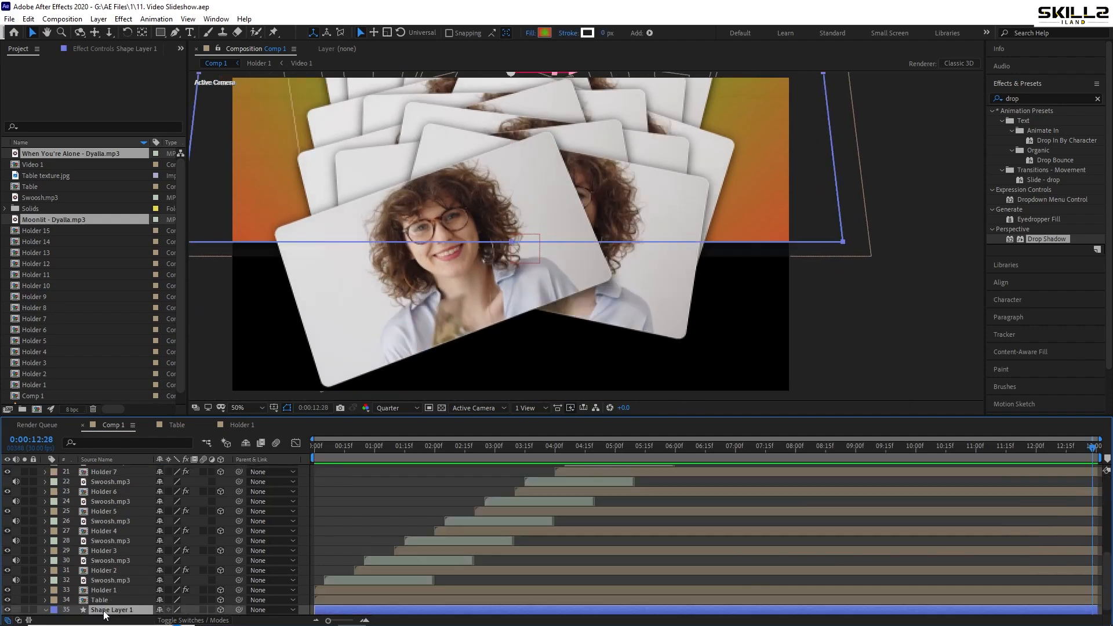
Scale Shape Layer 1 up to 226.6% so it covers the whole frame at the end of the camera move
drag(173, 610, 241, 610)
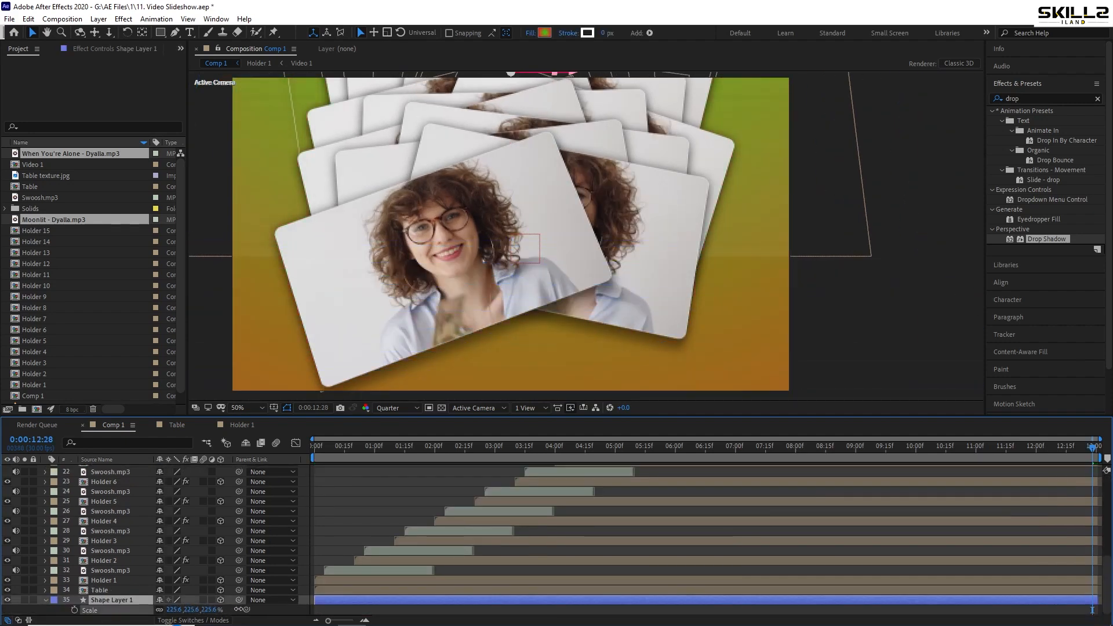
scroll(477, 302, down, 2)
scroll(471, 299, up, 2)
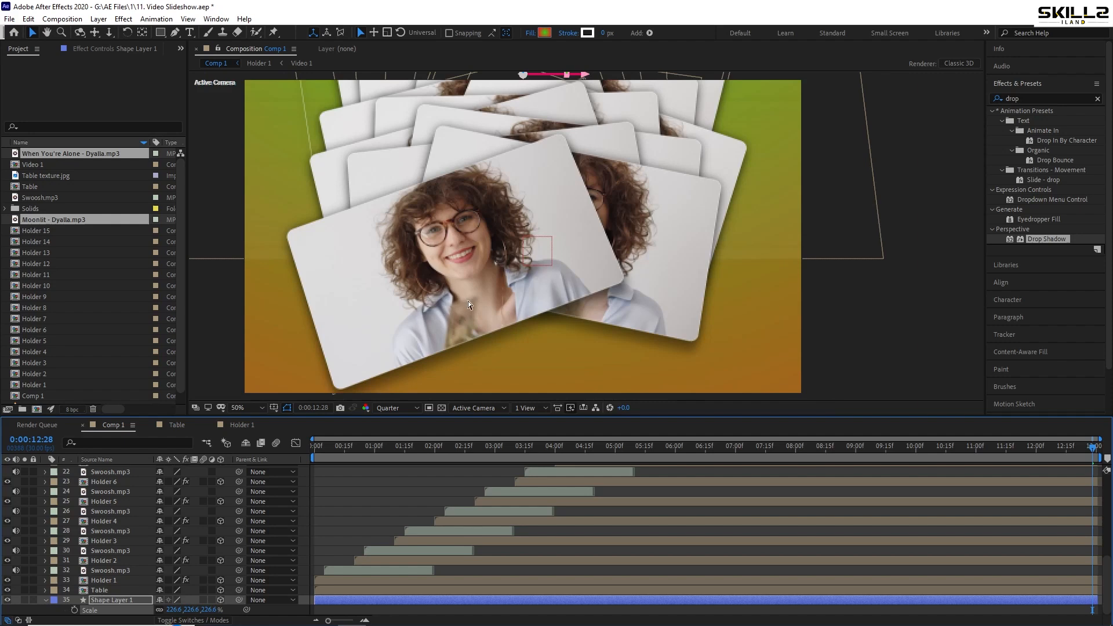
Set the Comp 1 preview resolution to Half
click(406, 407)
click(397, 358)
scroll(575, 312, down, 1)
scroll(556, 309, up, 1)
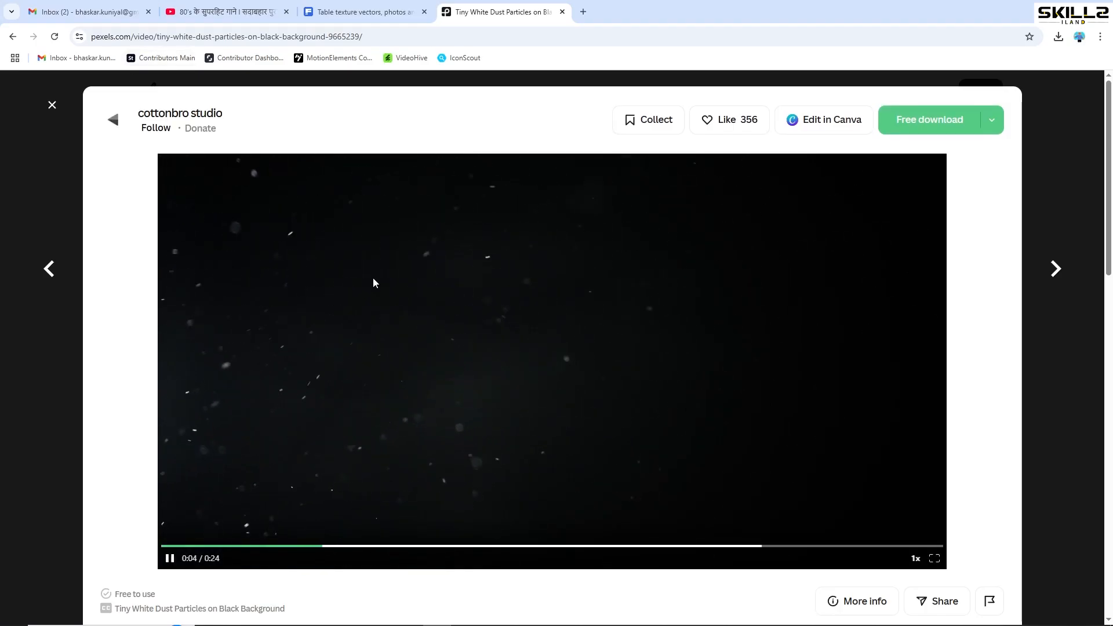
Switch to the browser and download Tiny White Dust Particles on Black Background from Pexels in Full HD 2048x1080
click(990, 120)
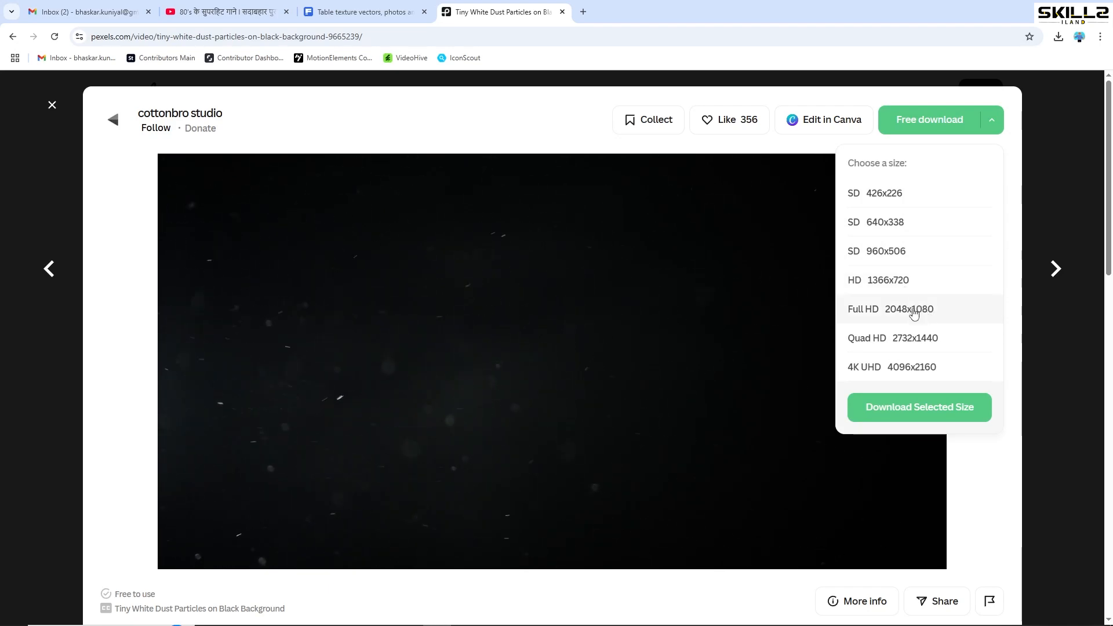
click(916, 311)
click(920, 406)
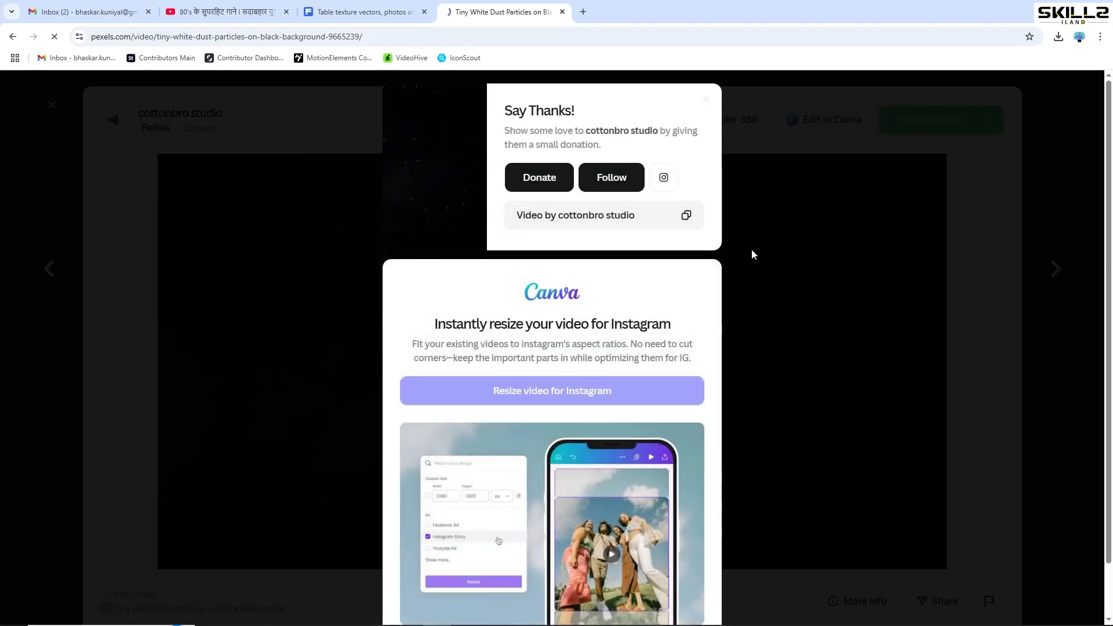
click(706, 100)
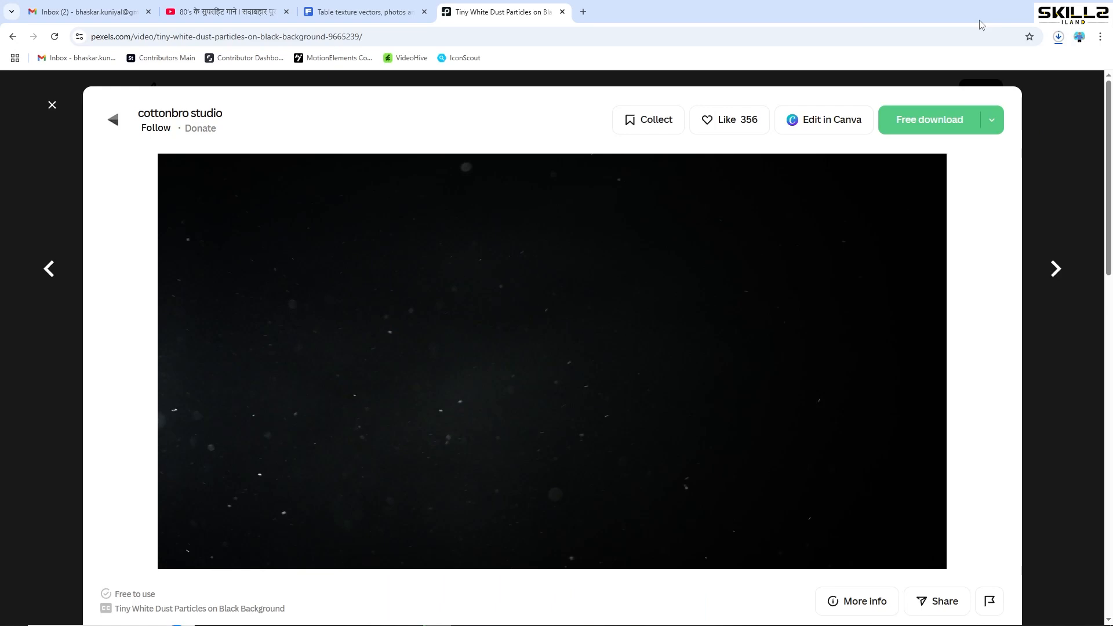
Locate the downloaded 9665239-hd_2048_1080_25fps.mp4 in its folder and import it into the After Effects project
click(1059, 37)
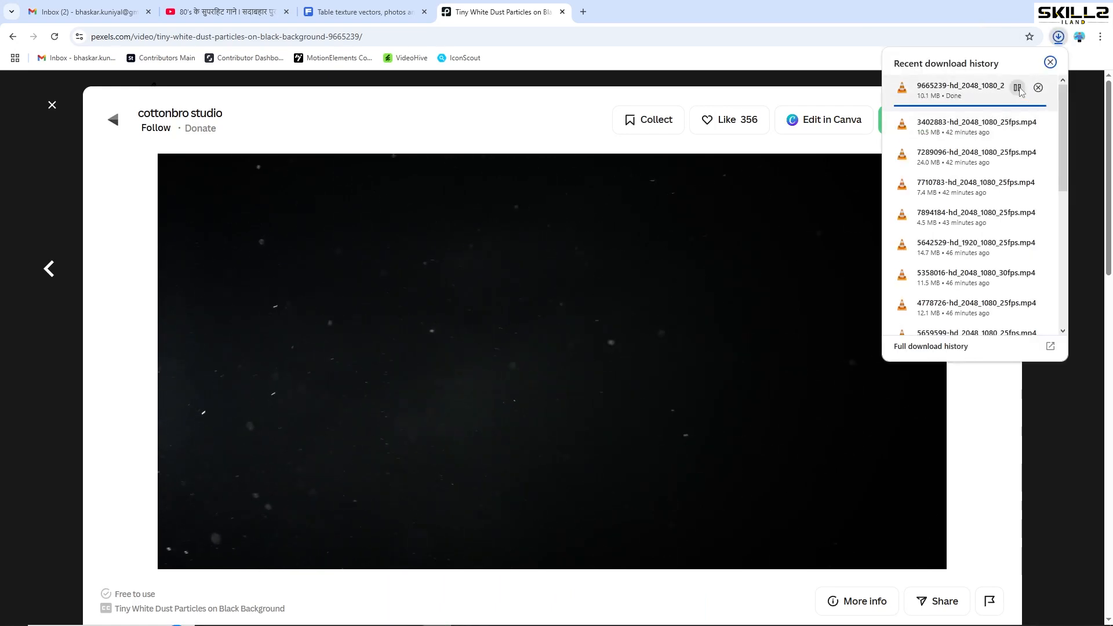
click(1019, 89)
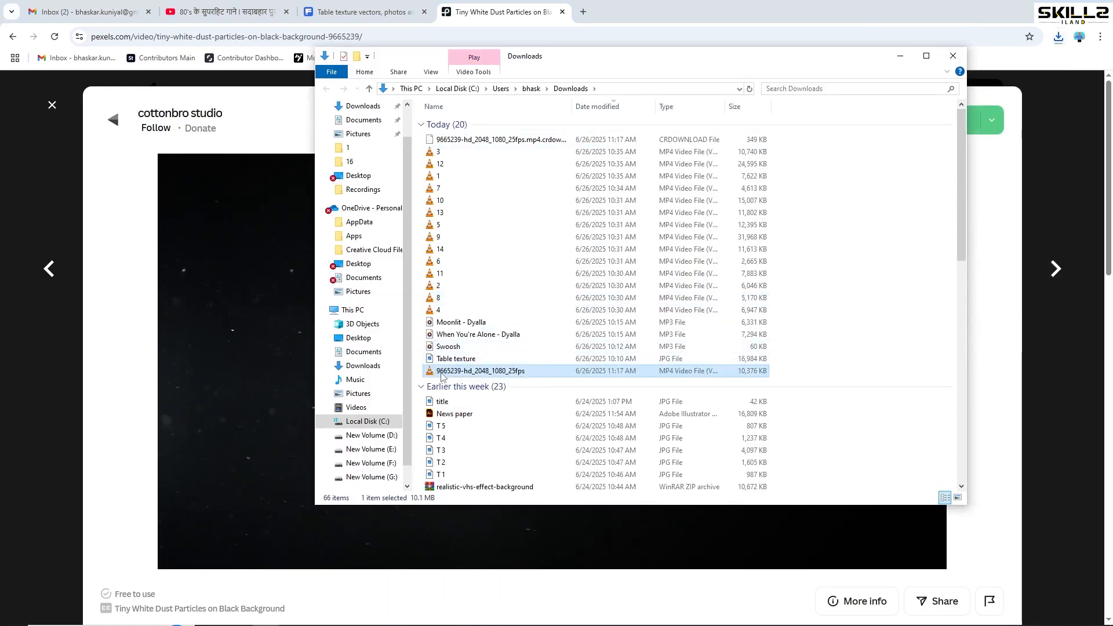
key(alt+Tab)
key(alt+Tab)
drag(378, 377, 54, 323)
scroll(75, 310, down, 2)
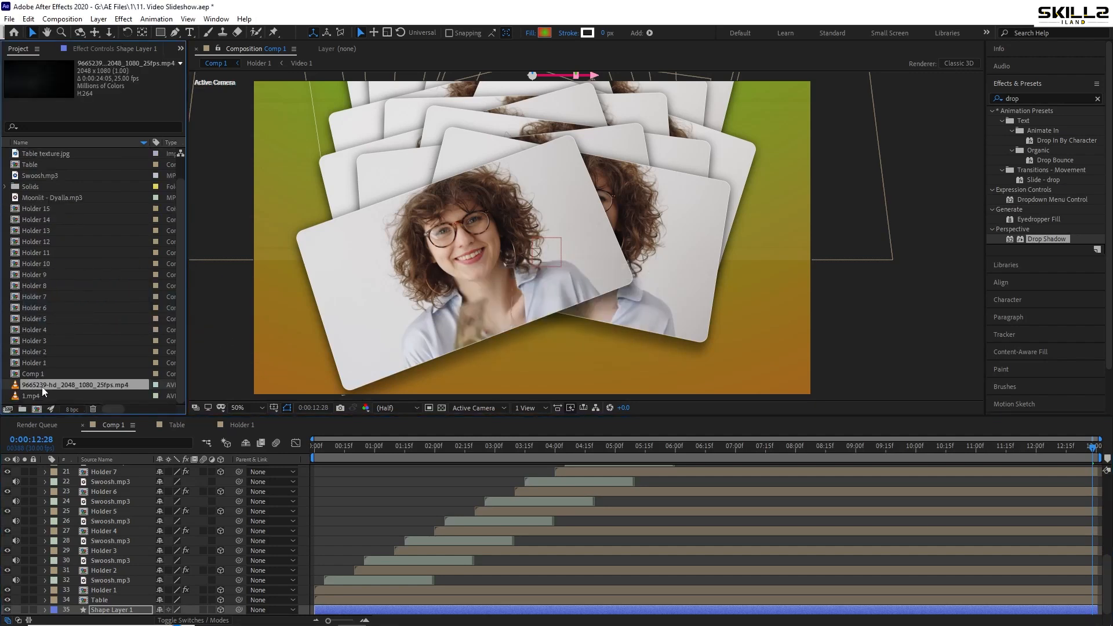
Place the dust particles video above all layers in Comp 1 and set its blending mode to Screen
drag(44, 385, 94, 471)
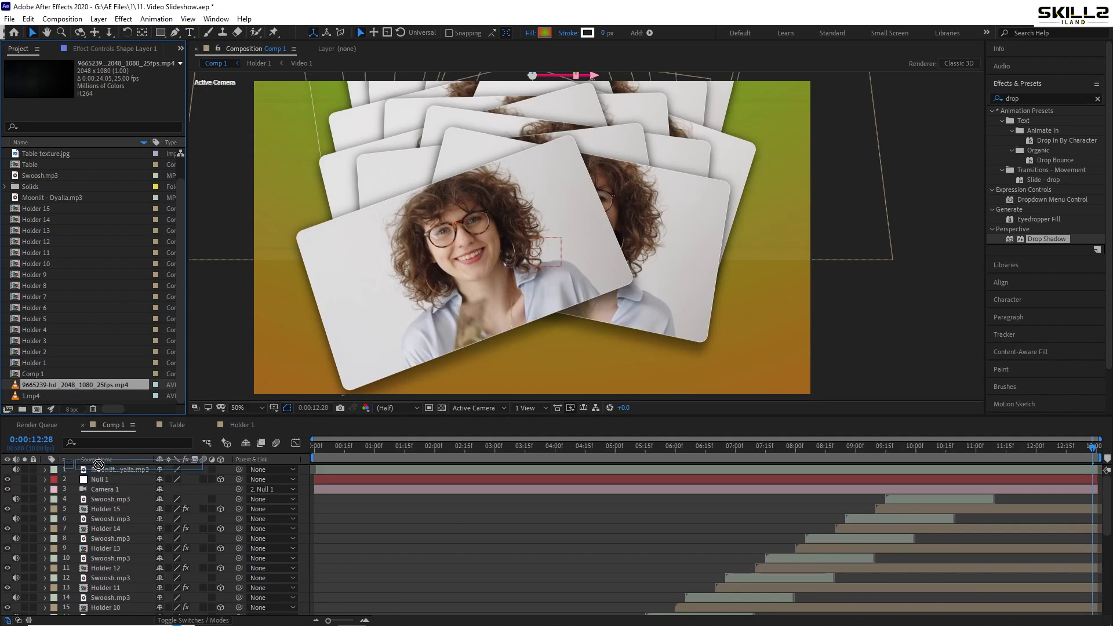
key(ctrl+s)
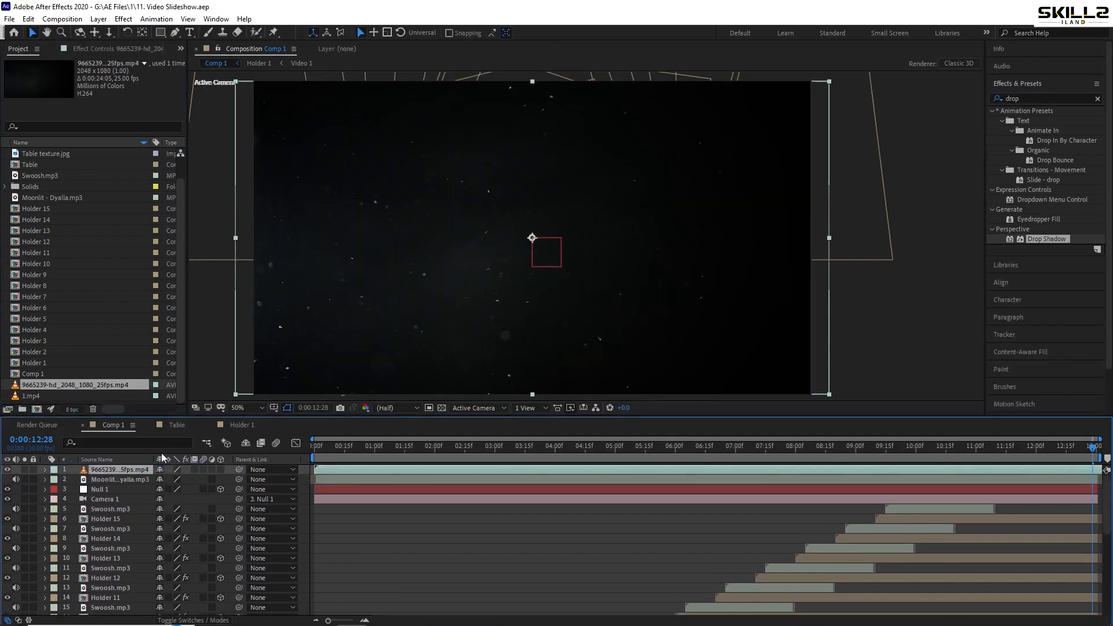
key(F4)
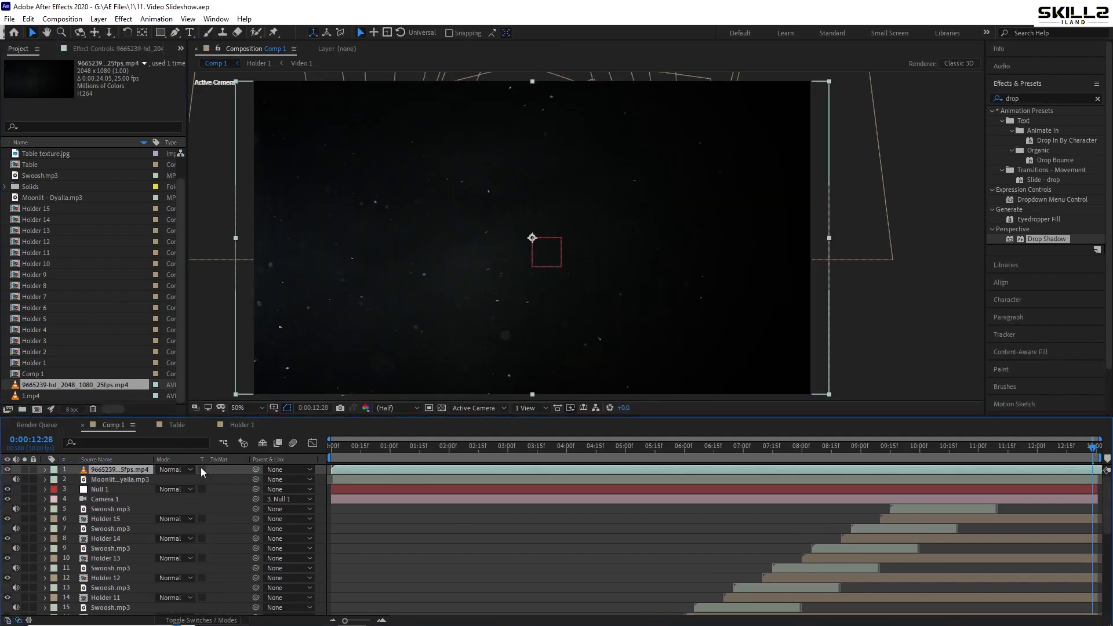
click(171, 469)
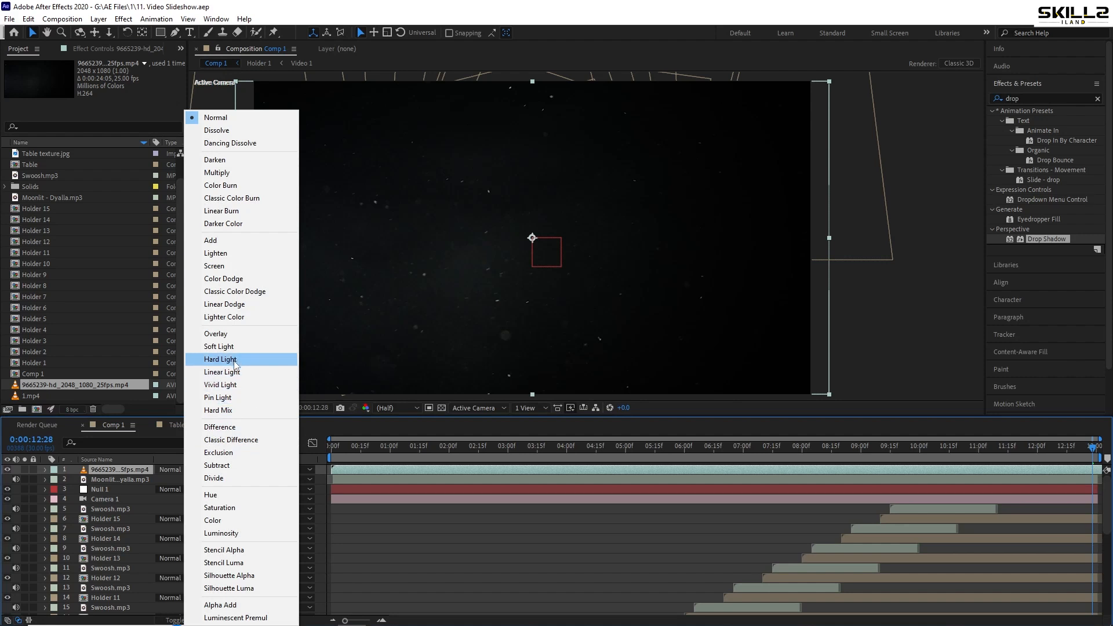
click(237, 342)
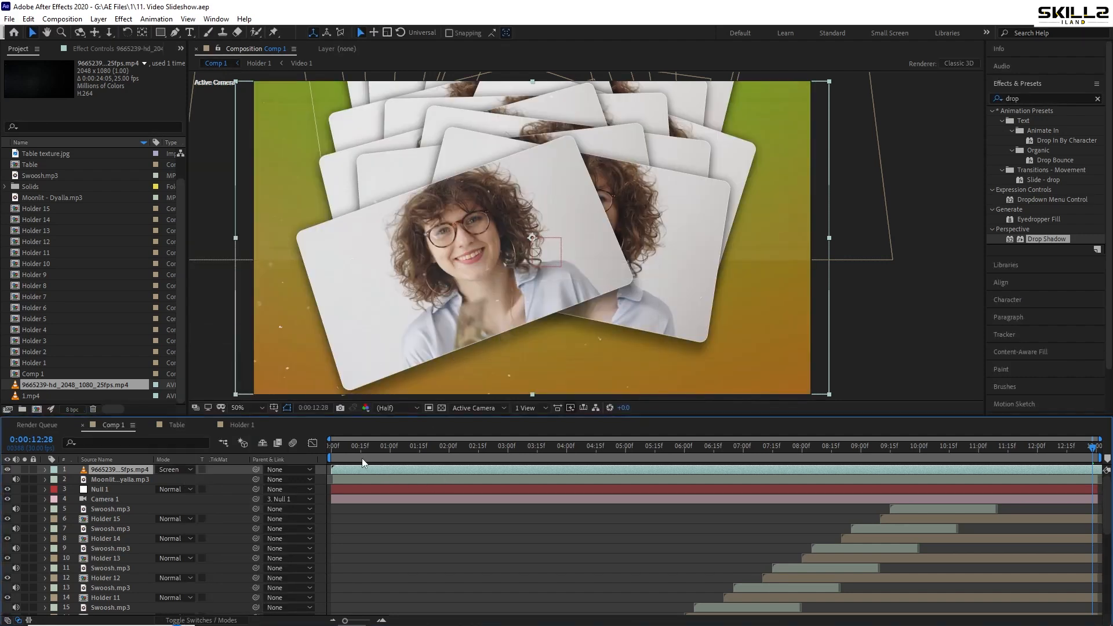
key(space)
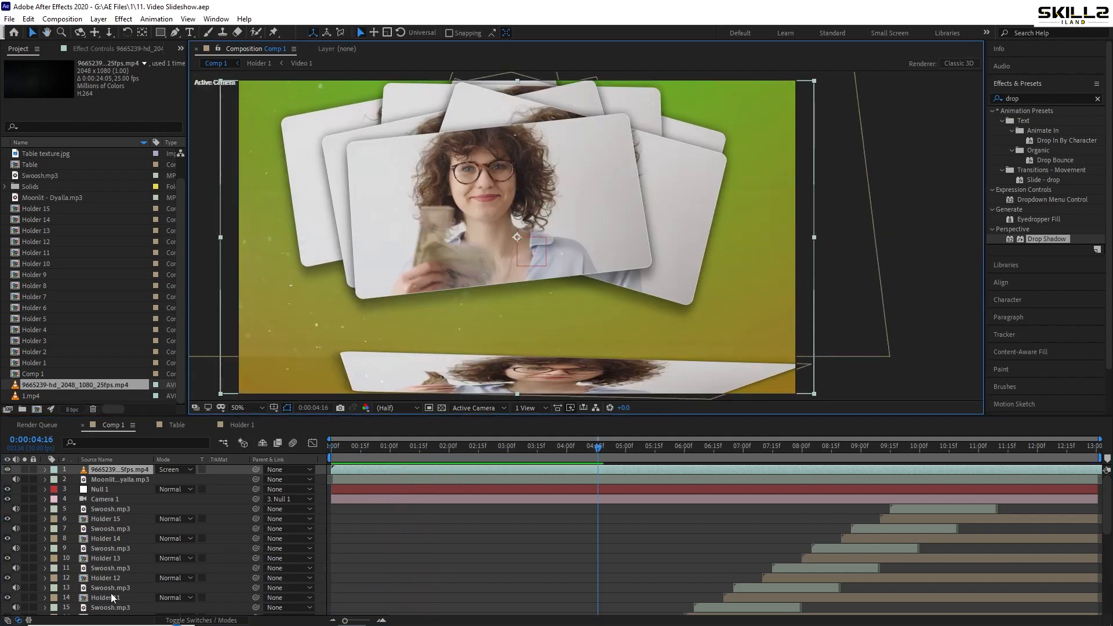
Hide the Table layer in Comp 1, preview the slideshow without it, and save the project
scroll(110, 592, down, 5)
click(105, 600)
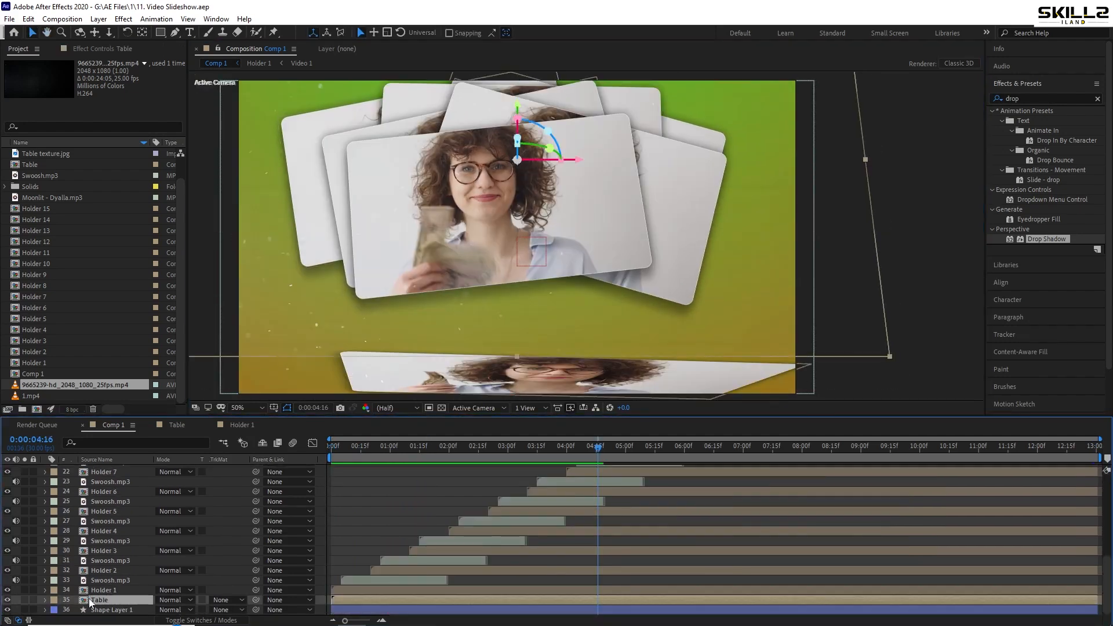
click(7, 602)
key(space)
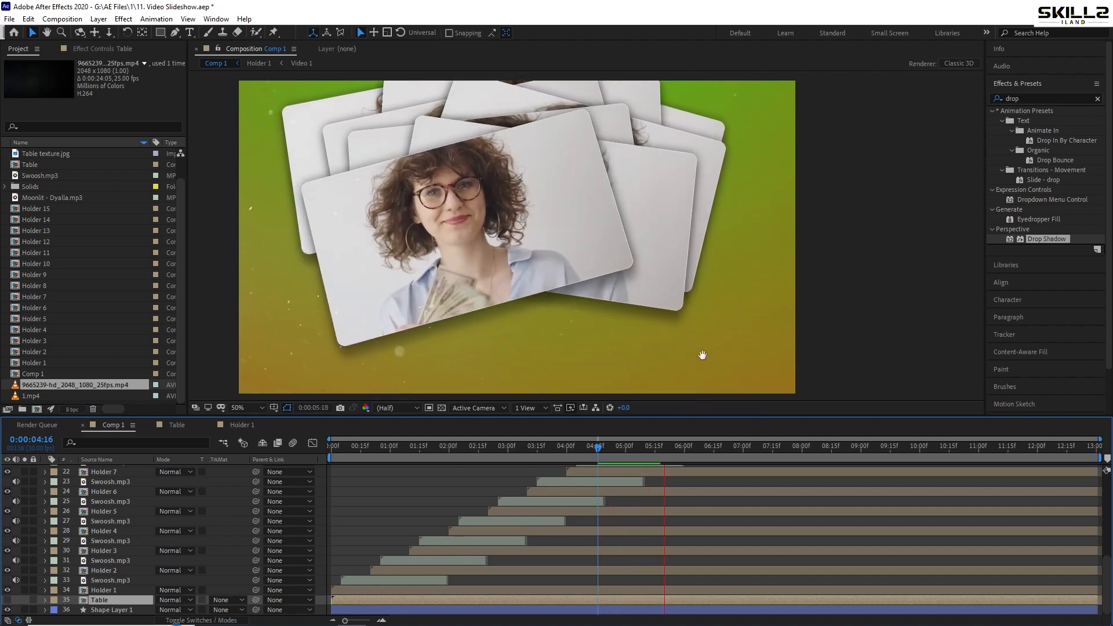
key(ctrl+s)
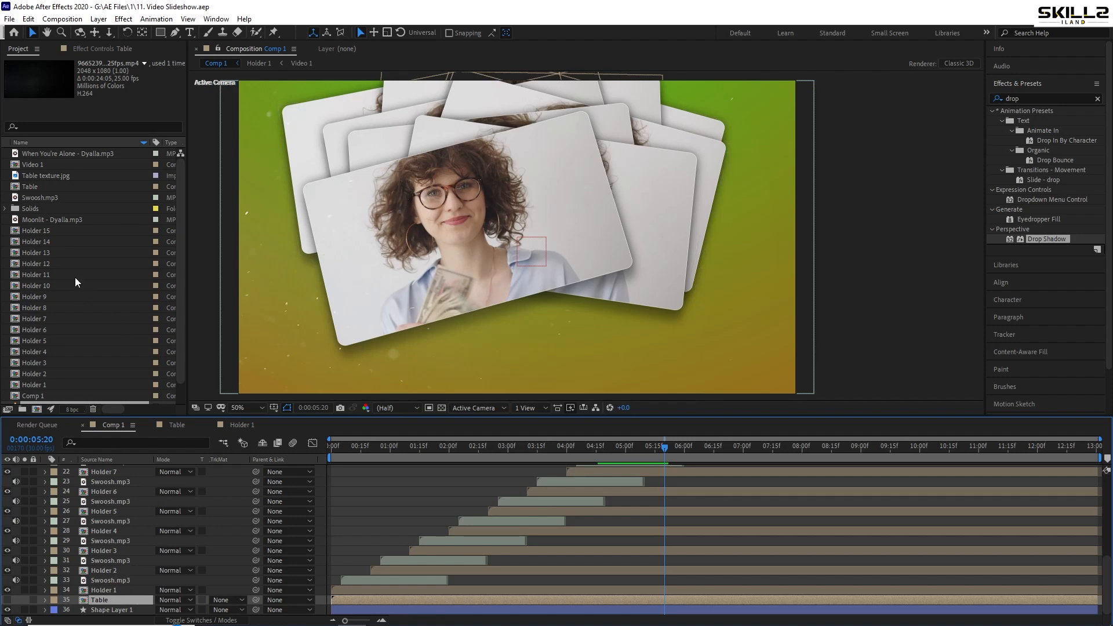
Duplicate the Video 1 composition in the project until there are fifteen, up to Video 15
click(48, 169)
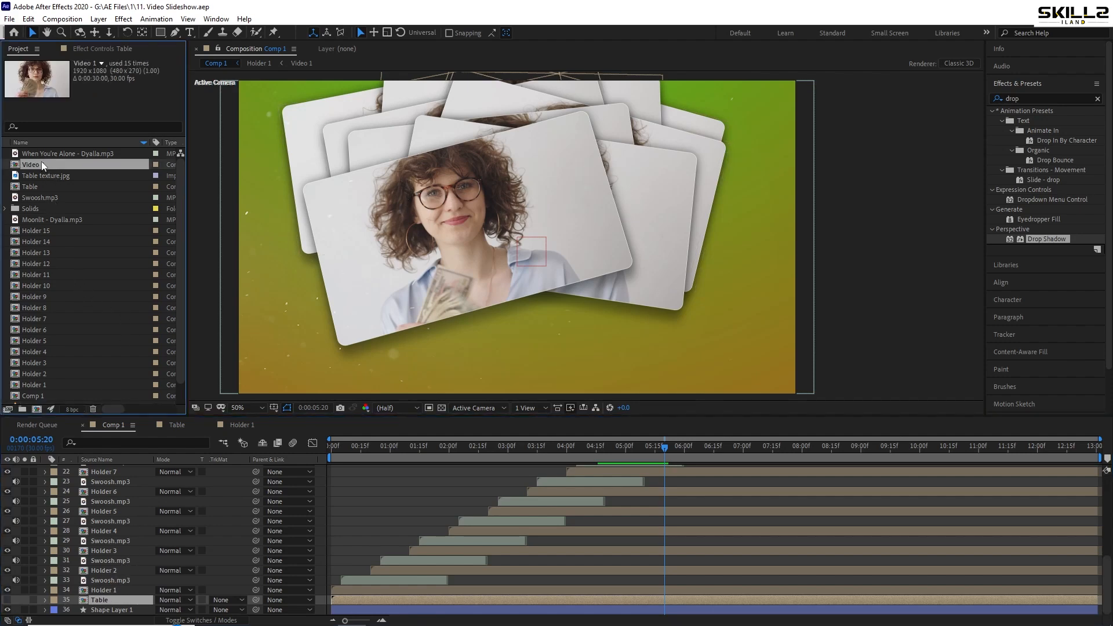
key(ctrl+d)
key(ctrl+d)
key(ctrl+d)
key(ctrl+d)
key(ctrl+d)
key(ctrl+d)
key(ctrl+d)
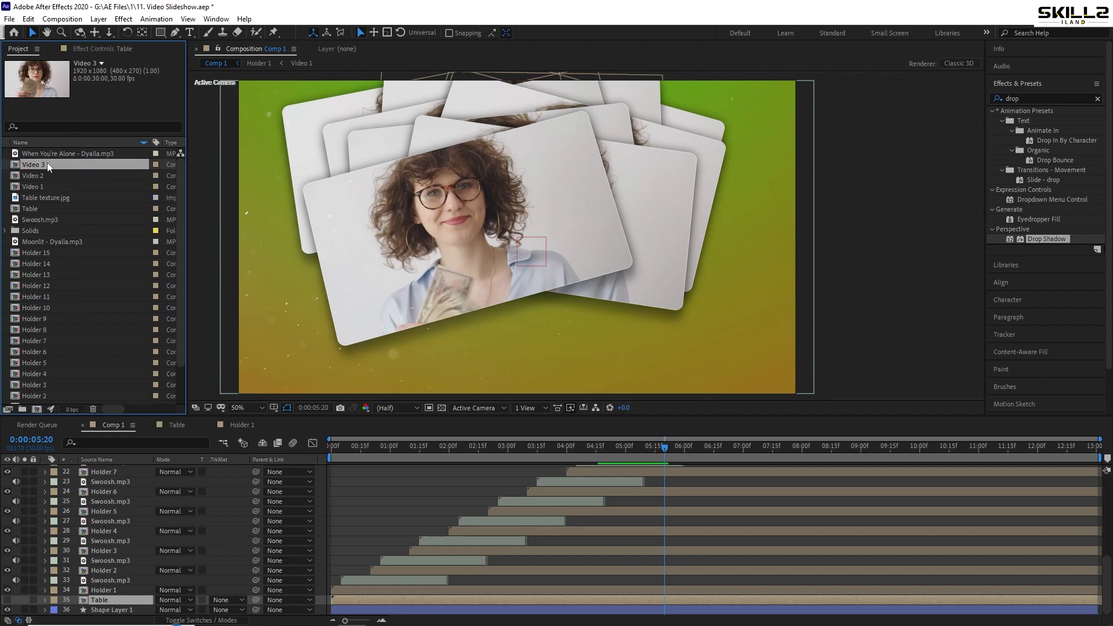
key(ctrl+d)
key(ctrl+d)
key(ctrl+d)
key(ctrl+d)
key(ctrl+d)
key(ctrl+d)
key(ctrl+d)
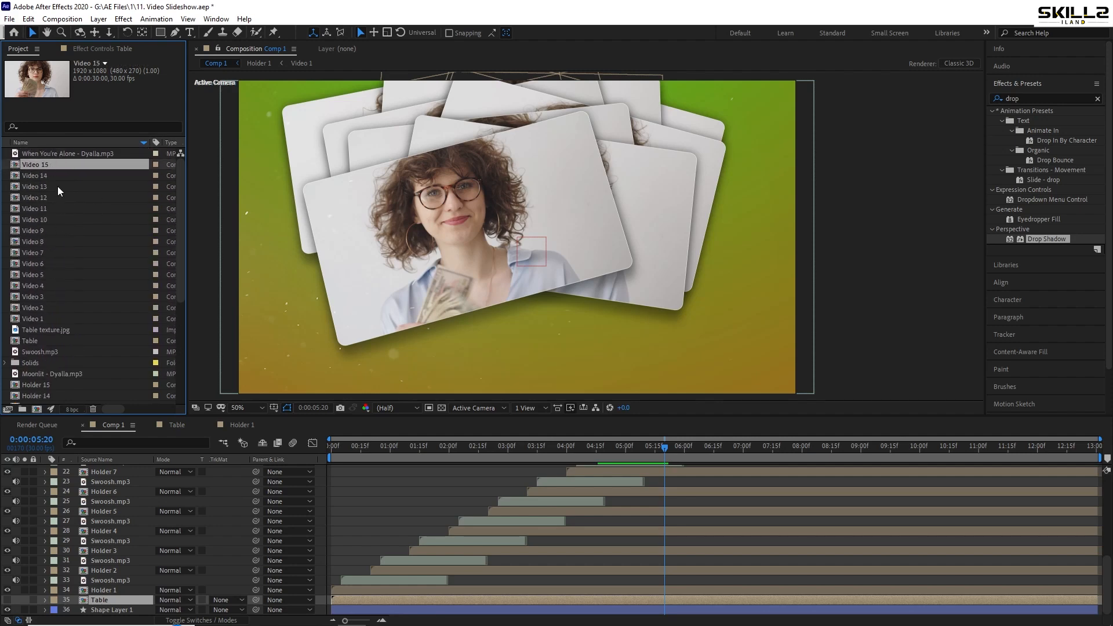
Open the Video 2 composition from the project and select its video layer
click(40, 319)
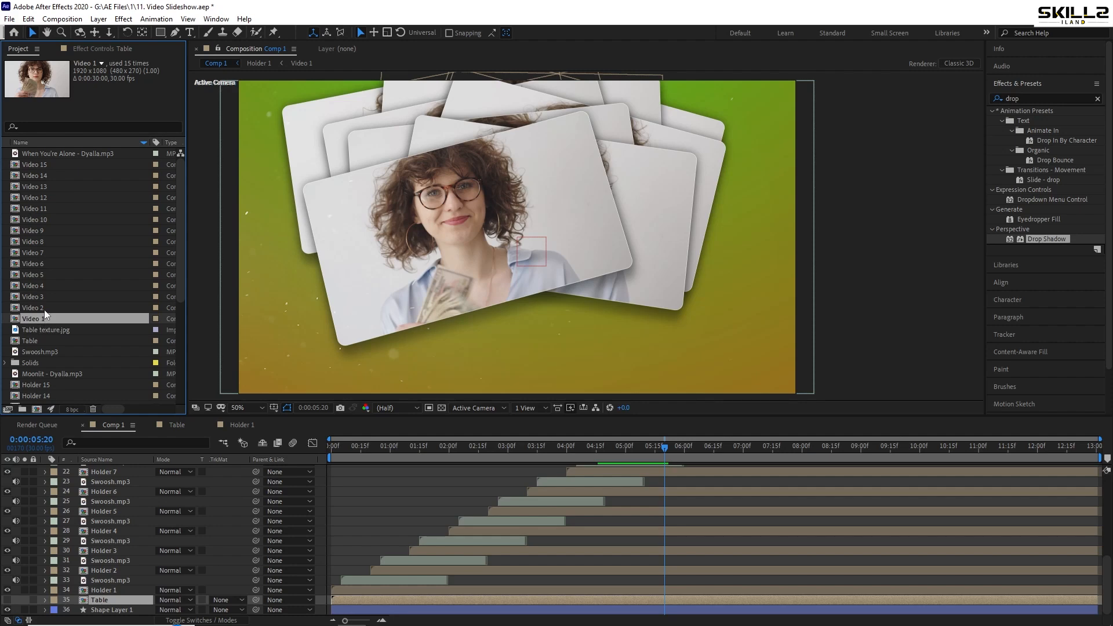
double_click(44, 310)
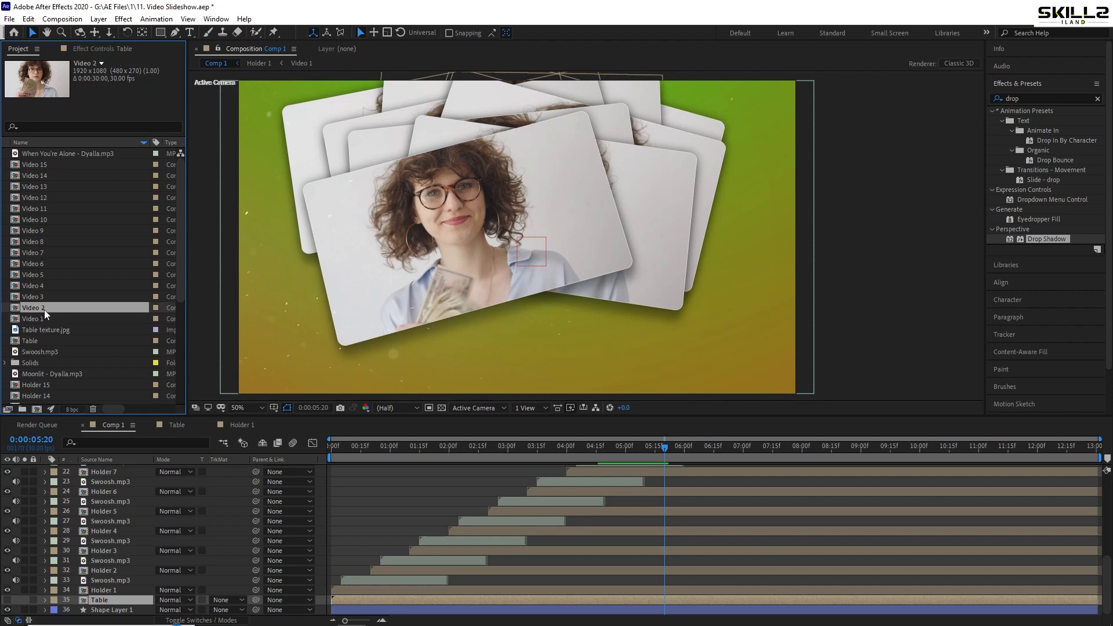
click(107, 472)
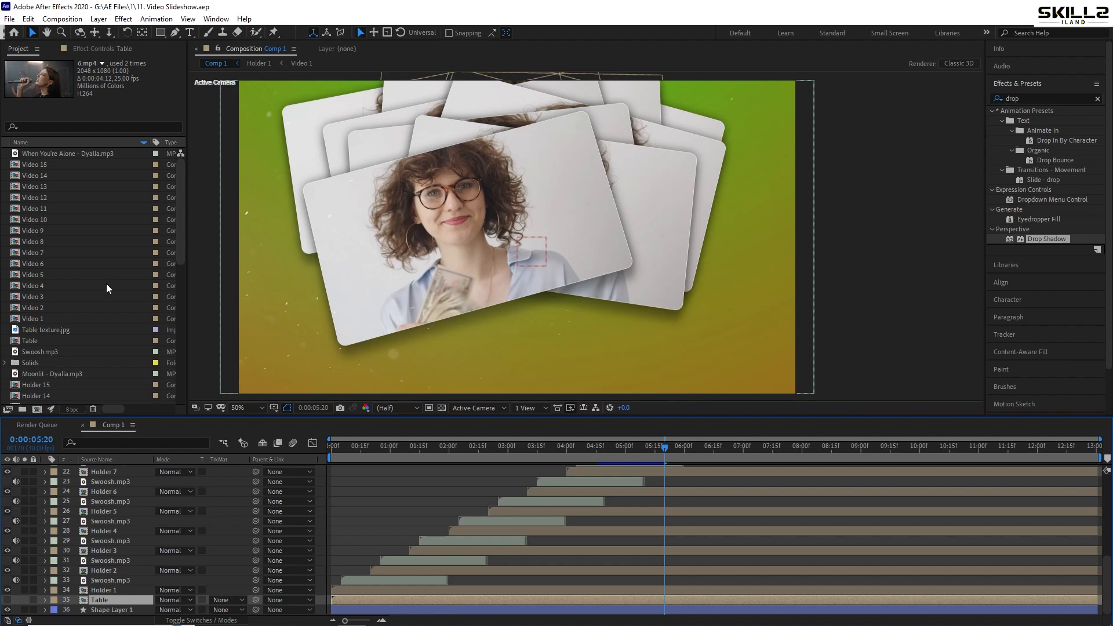
Open the Holder 2 composition from Comp 1 and replace its Video 1 layer with the Video 2 composition
scroll(136, 324, down, 5)
scroll(135, 324, right, 2)
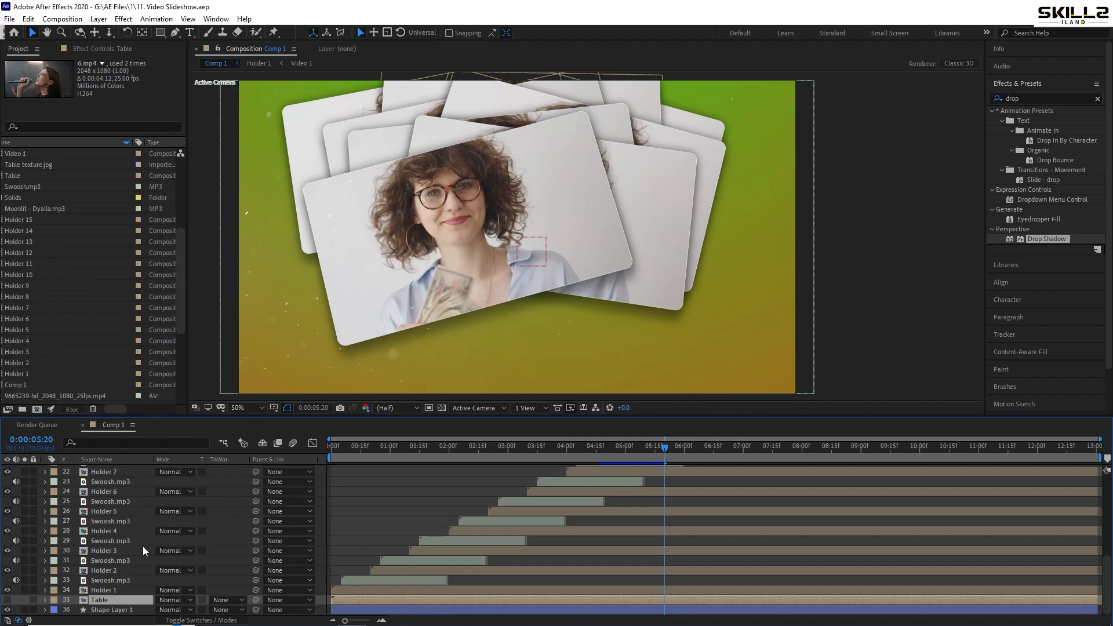
click(108, 591)
double_click(120, 573)
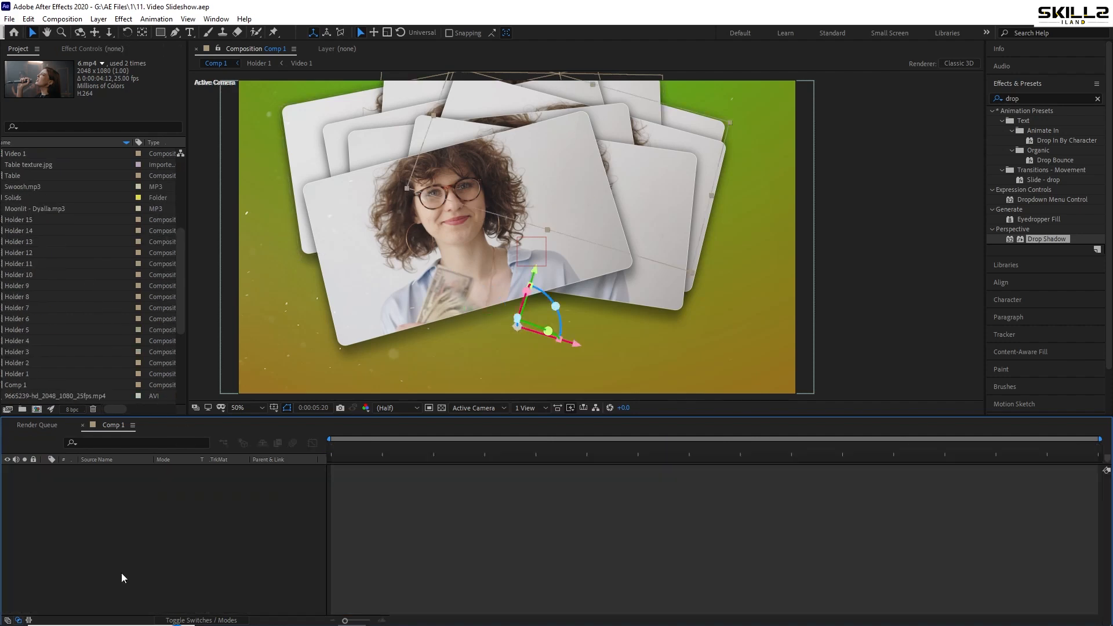
click(110, 491)
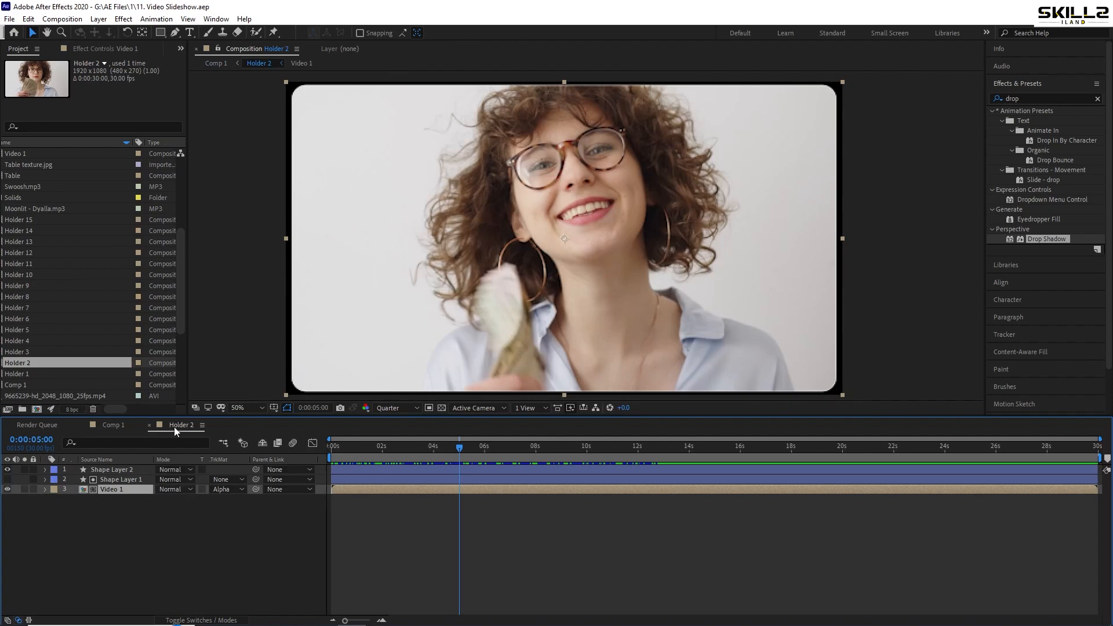
scroll(48, 319, up, 3)
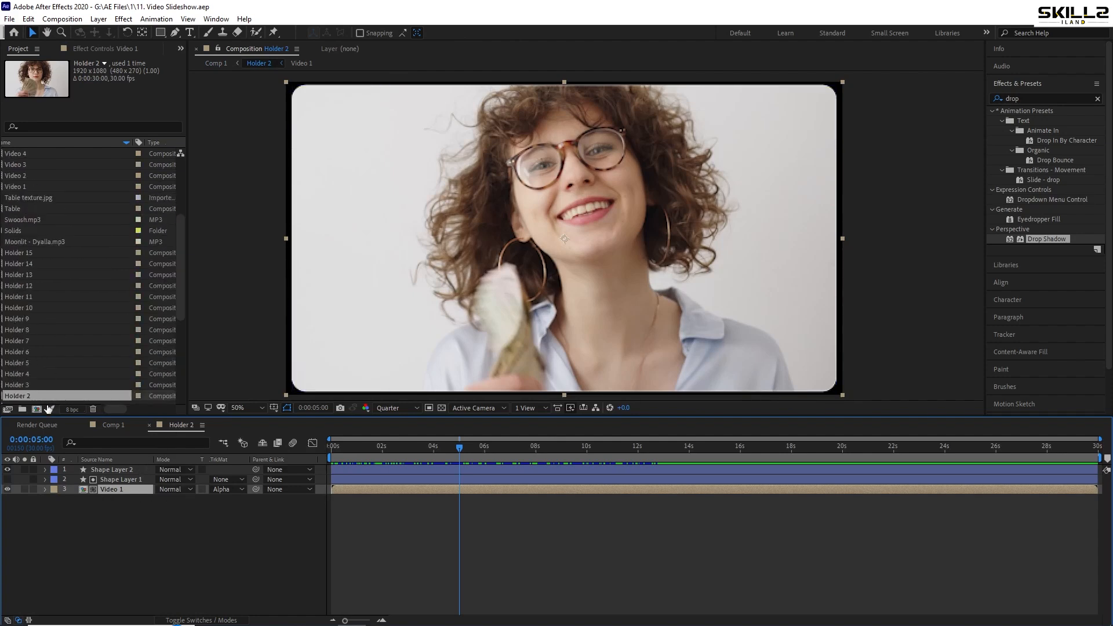
drag(118, 409, 94, 413)
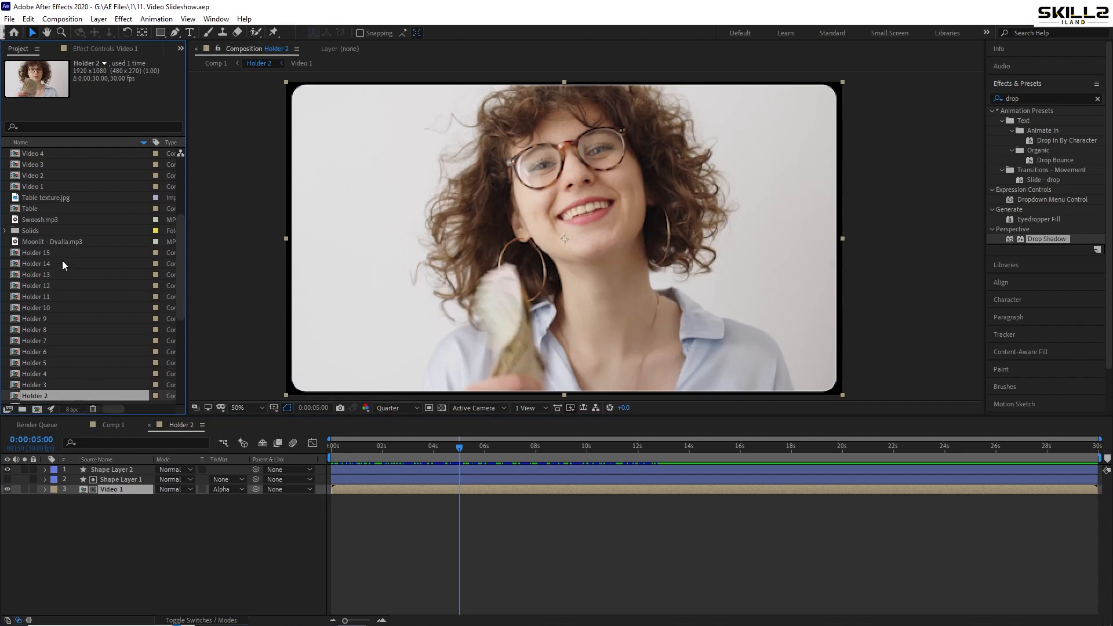
scroll(58, 261, up, 4)
click(47, 308)
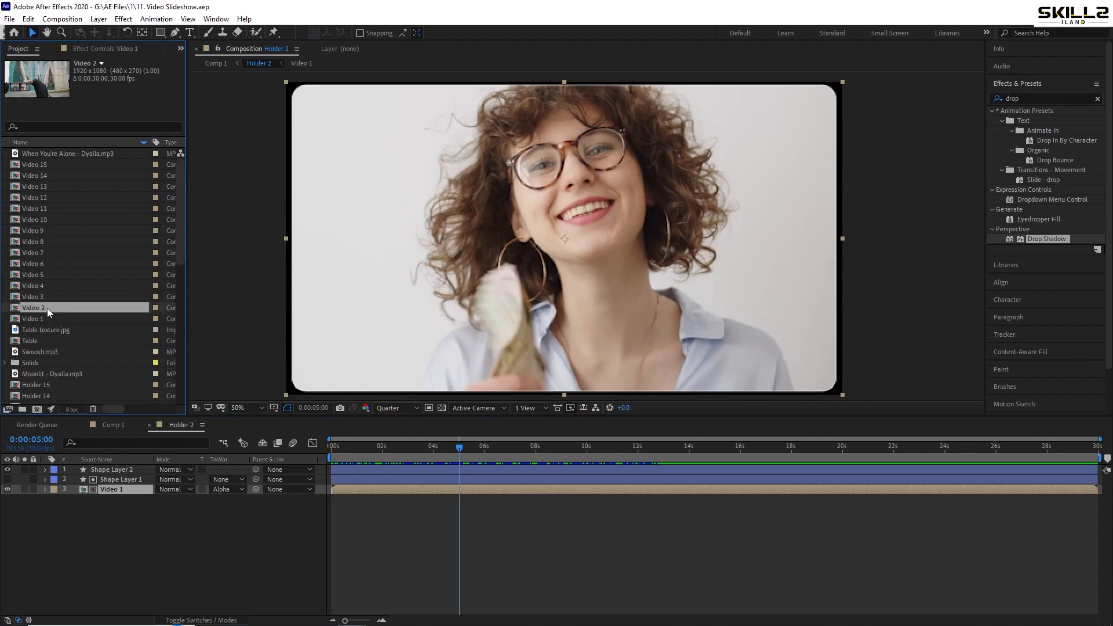
drag(47, 309, 128, 492)
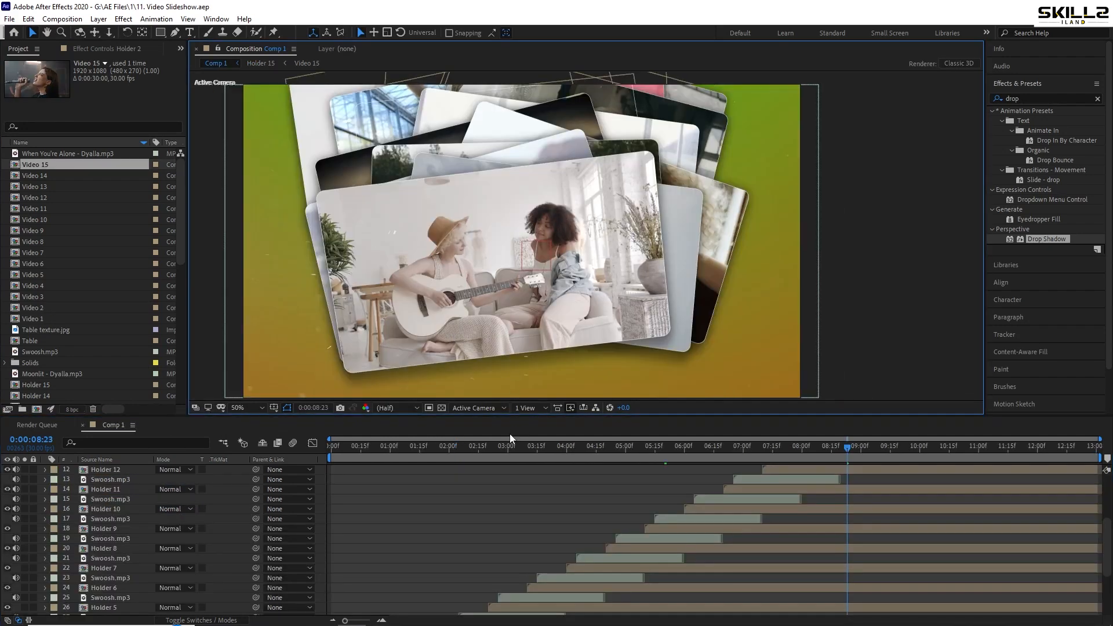
Scrub through Comp 1 to check the different videos in the holders
drag(510, 446, 602, 449)
click(654, 462)
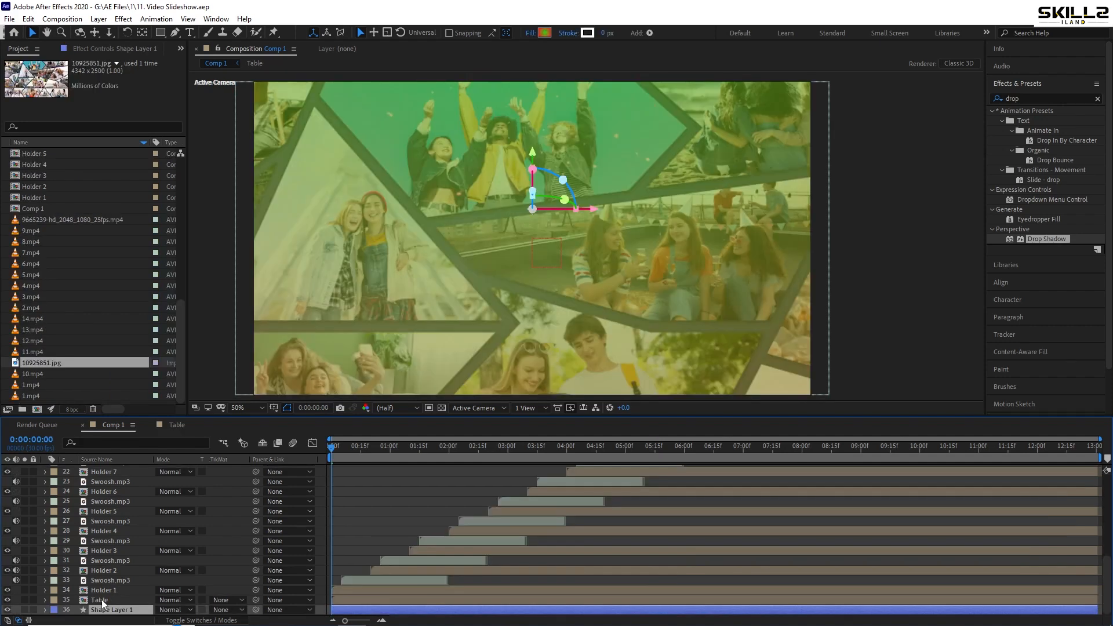
Check the collage image's scale inside the Table composition and the Table layer's opacity in Comp 1
double_click(102, 601)
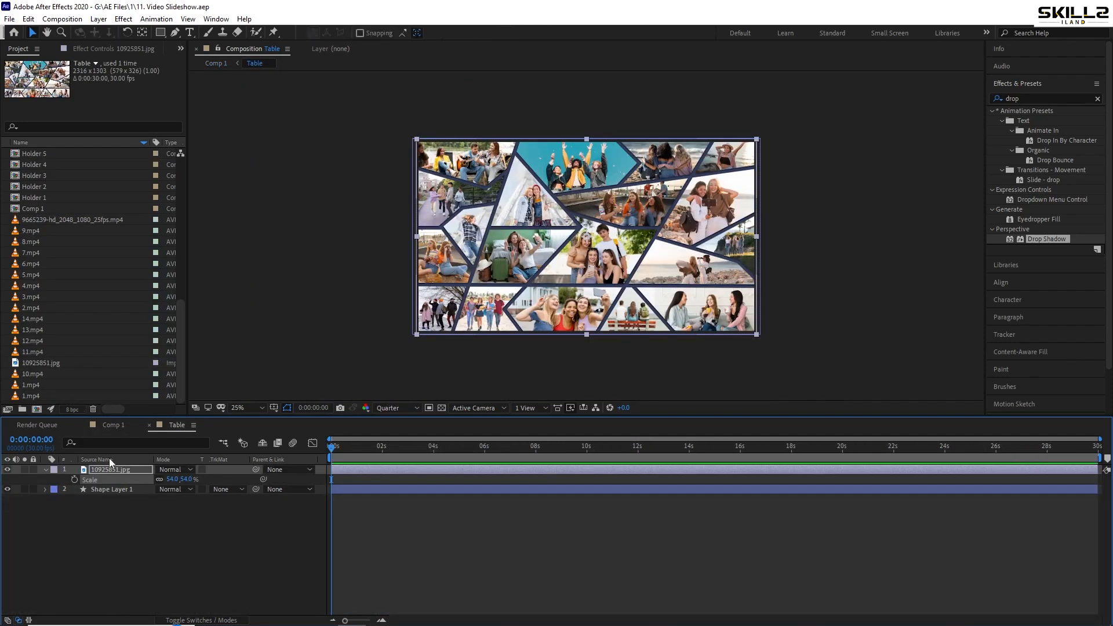
click(46, 469)
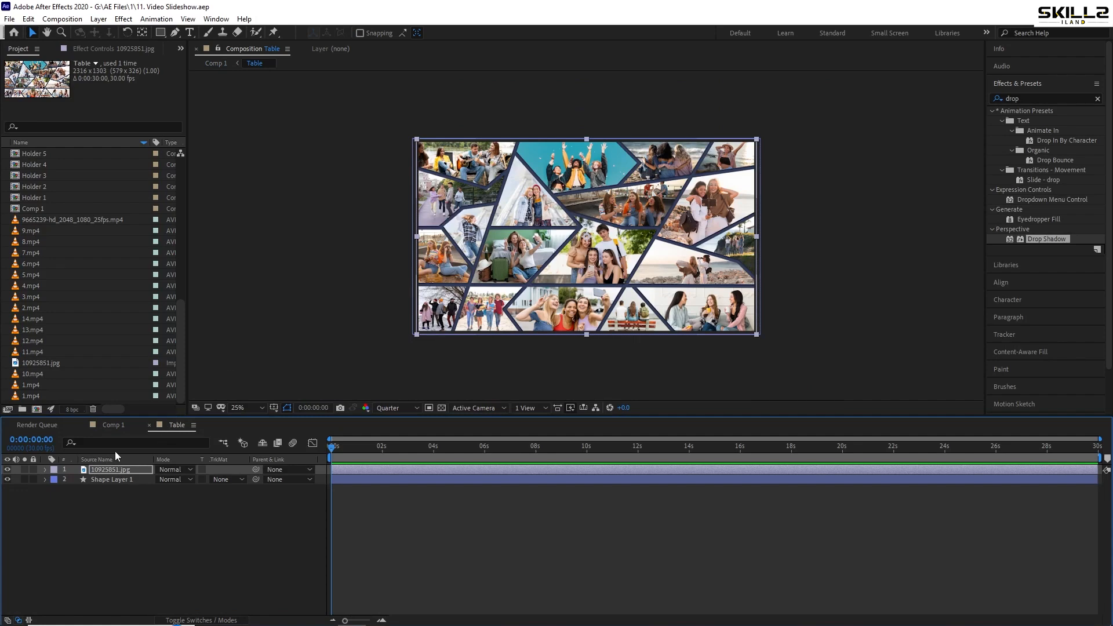
click(112, 425)
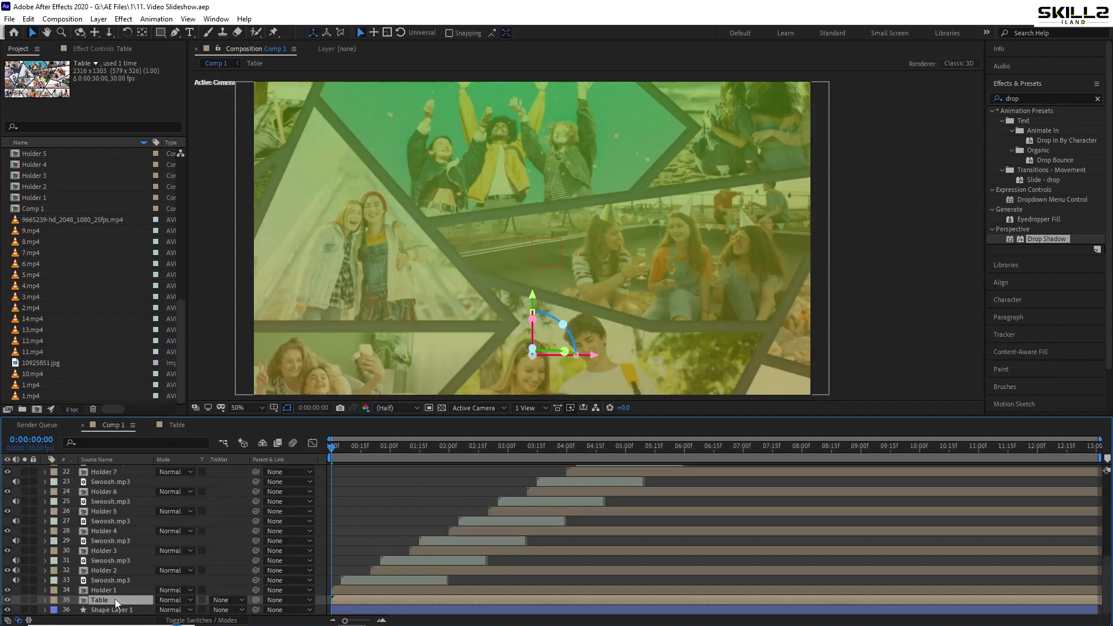
key(t)
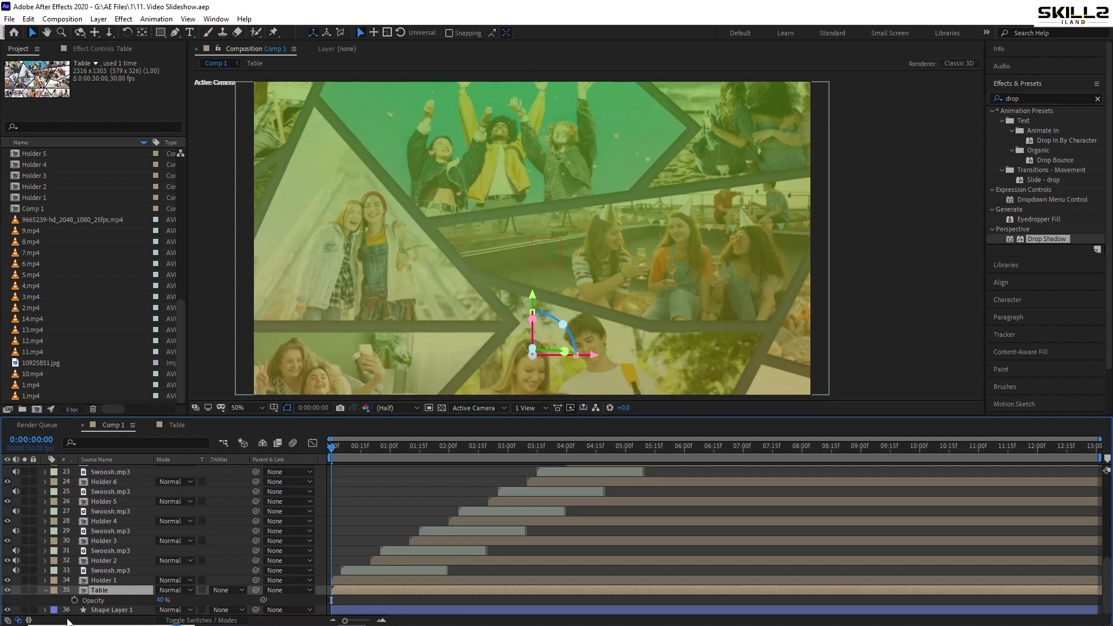
Add a new shape layer directly below the Table layer in Comp 1 and save the project
right_click(40, 606)
mouse_move(81, 483)
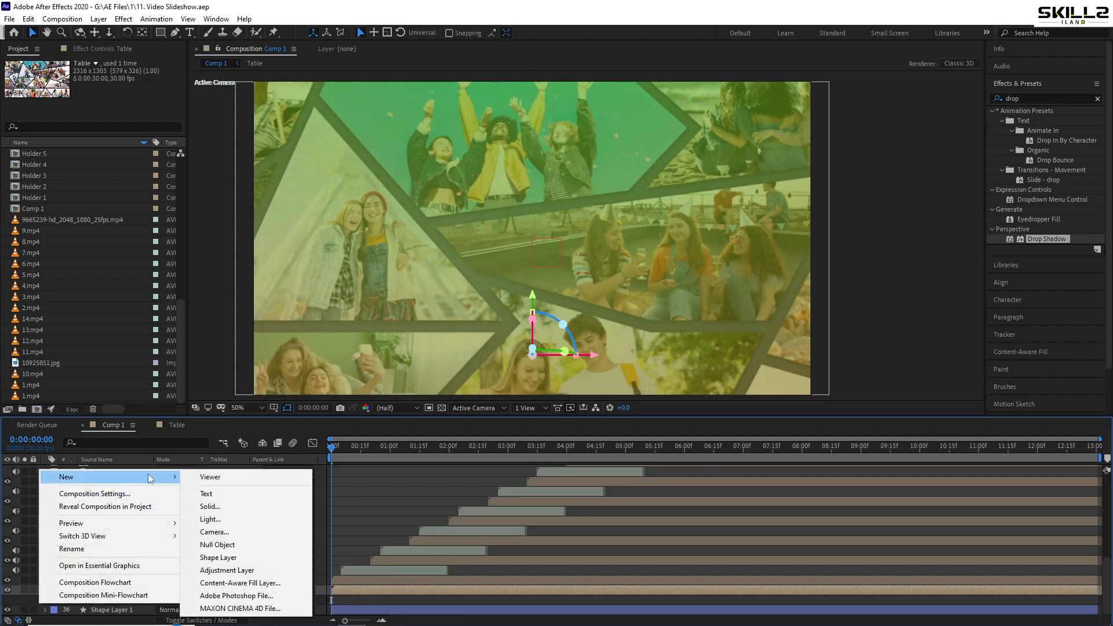
click(233, 561)
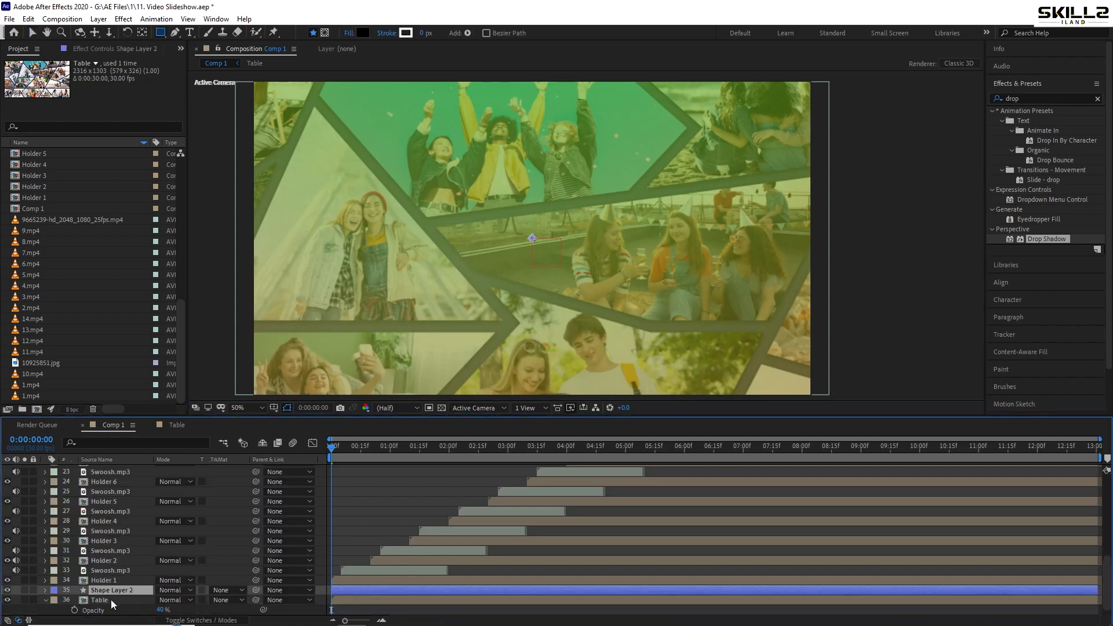
drag(117, 601, 116, 605)
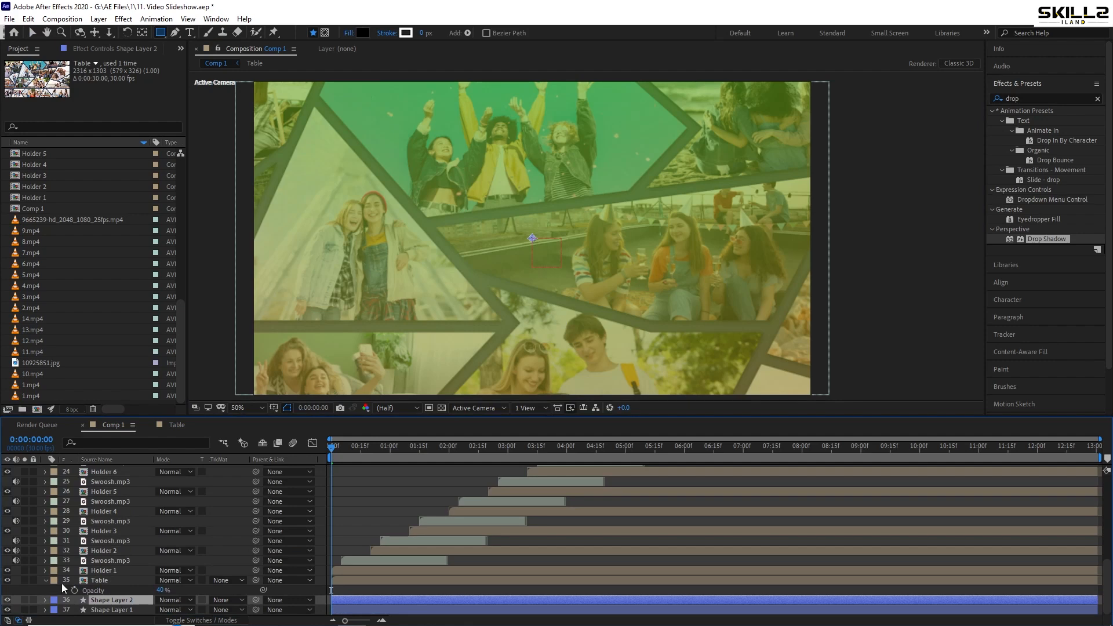
click(46, 581)
key(ctrl+s)
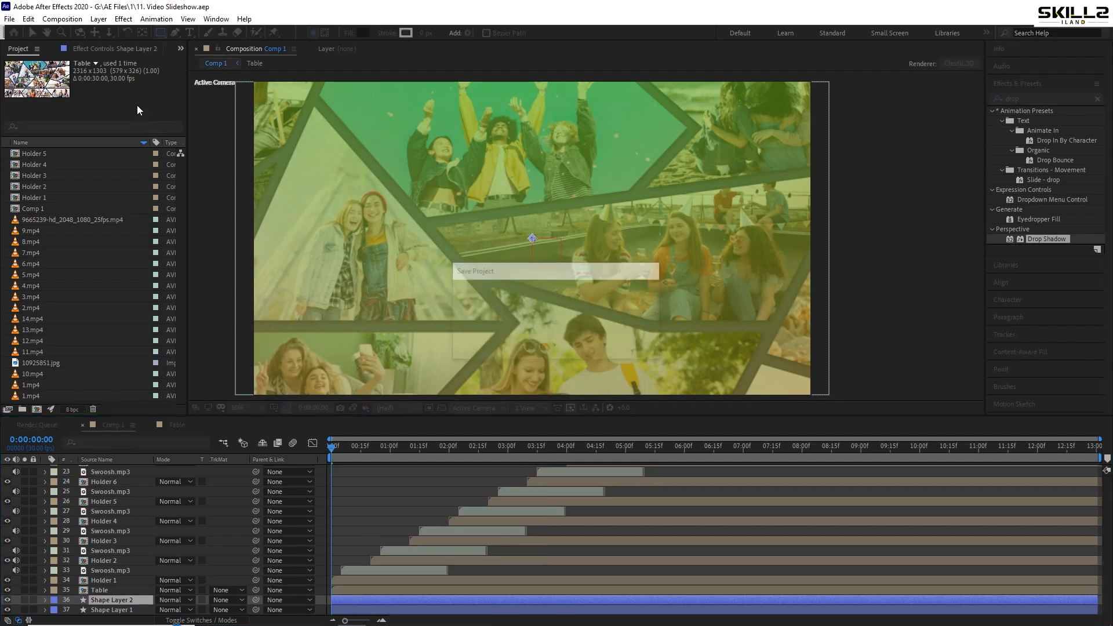
Draw a full-frame rectangle on the new shape layer, set its fill colour to white (FFFFFF), and save the project
double_click(159, 33)
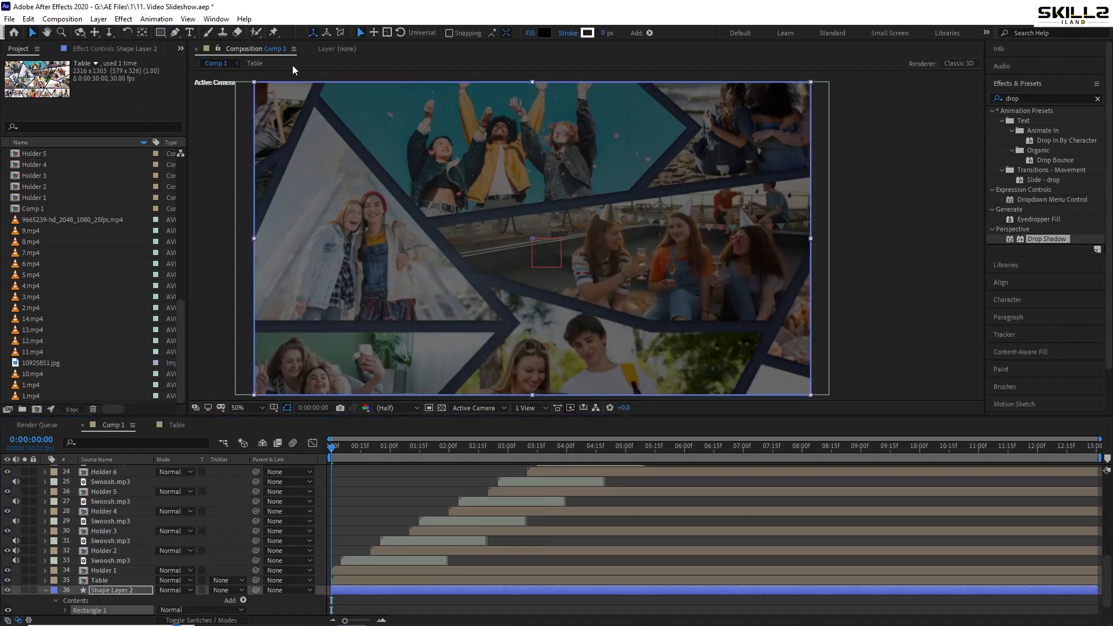
click(548, 33)
drag(641, 368, 533, 290)
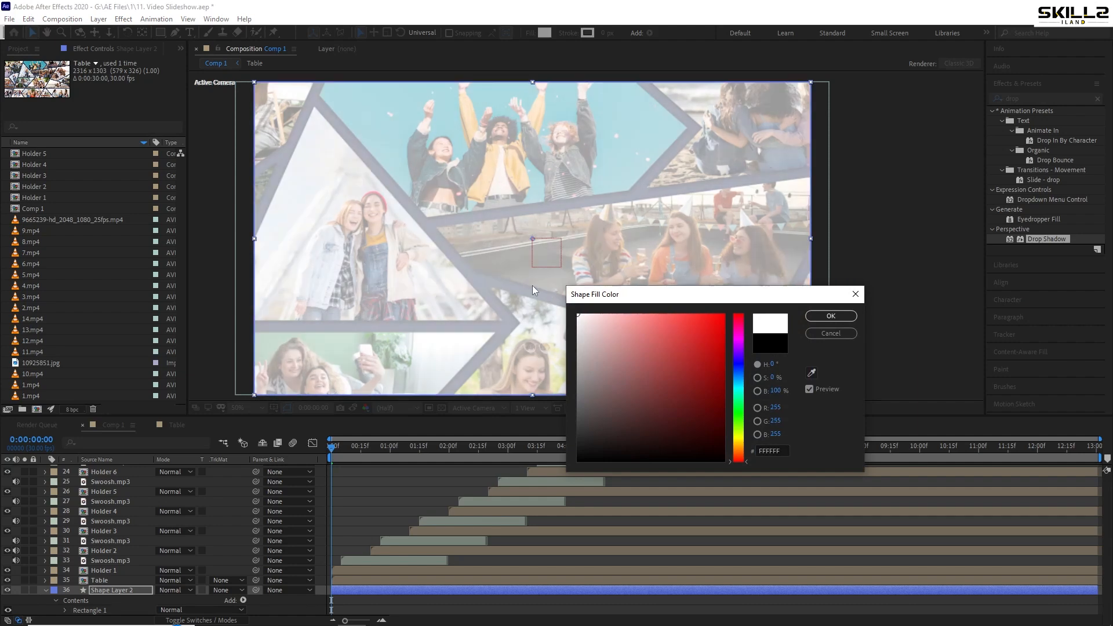
click(827, 318)
key(ctrl+s)
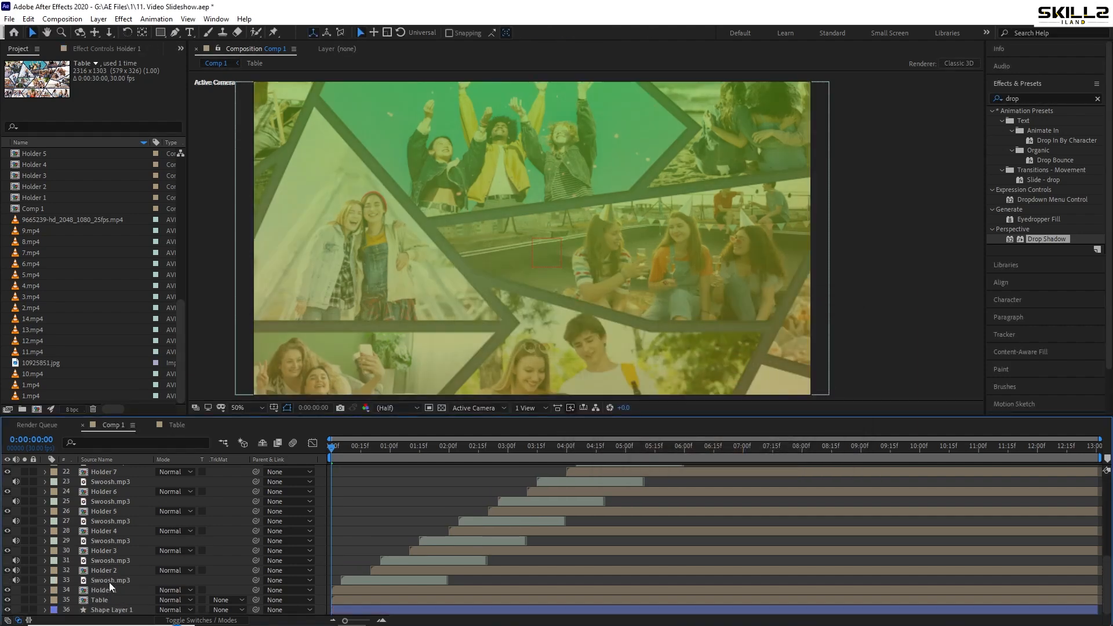
key(ctrl+s)
Bring the white brick wall texture image into Comp 1 below the Table layer, scale it to 40%, and save the project
key(alt+Tab)
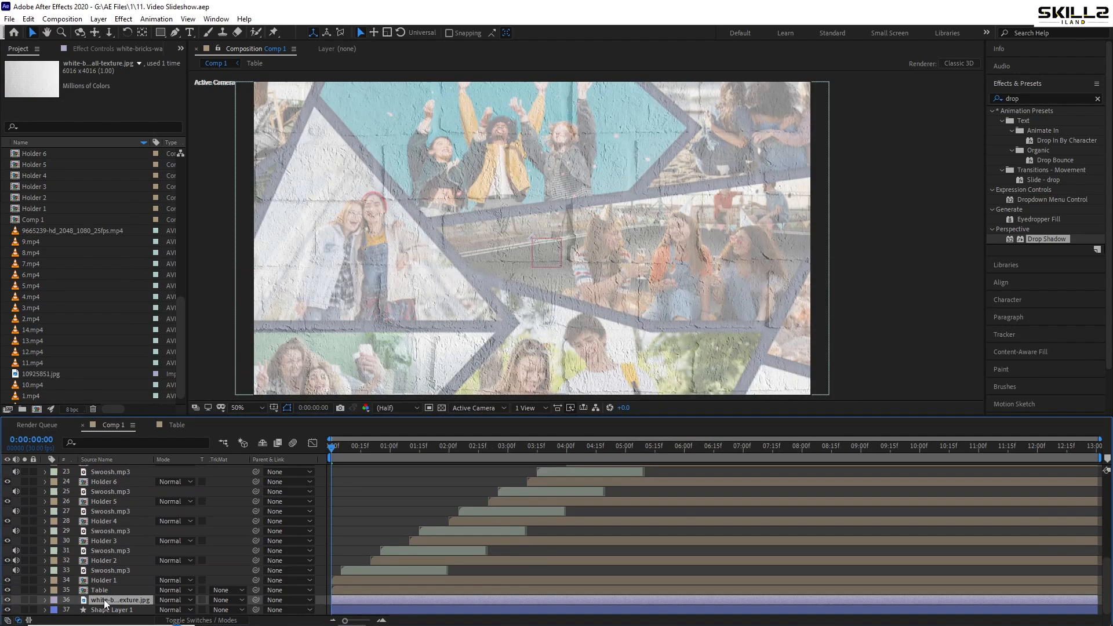
key(s)
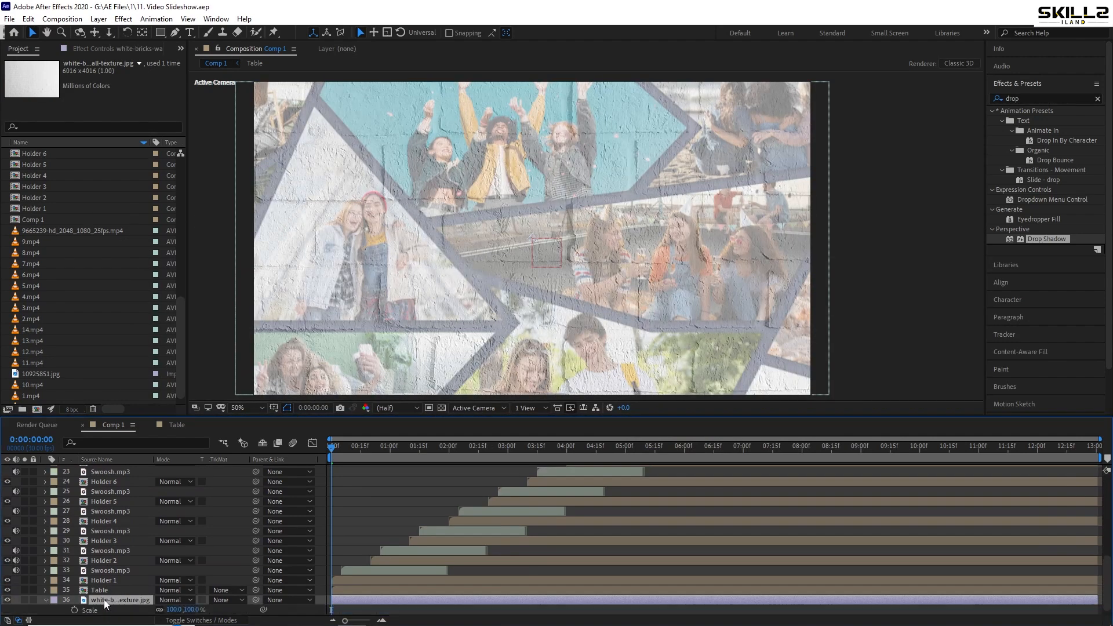
drag(152, 609, 136, 609)
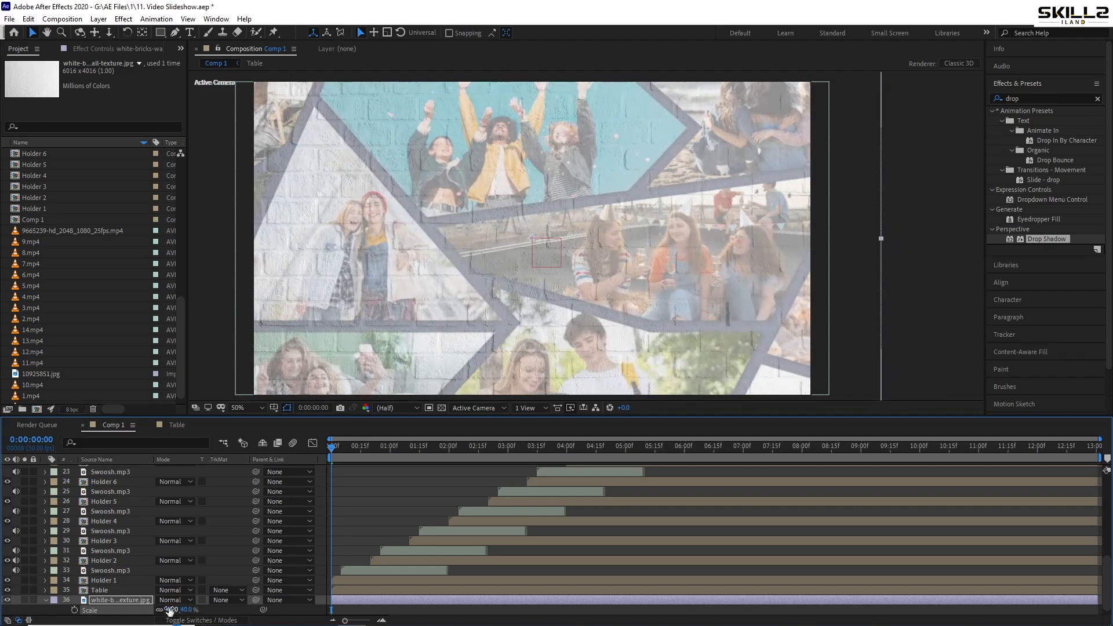
key(ctrl+s)
click(46, 600)
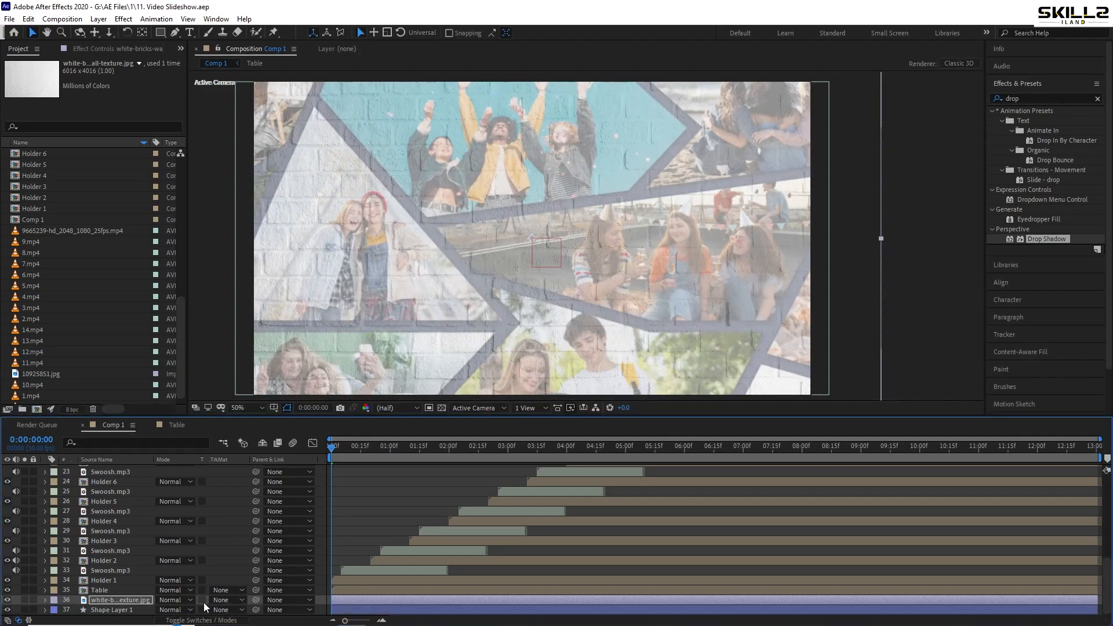
Make the white brick wall texture layer in Comp 1 a 3D layer
key(F4)
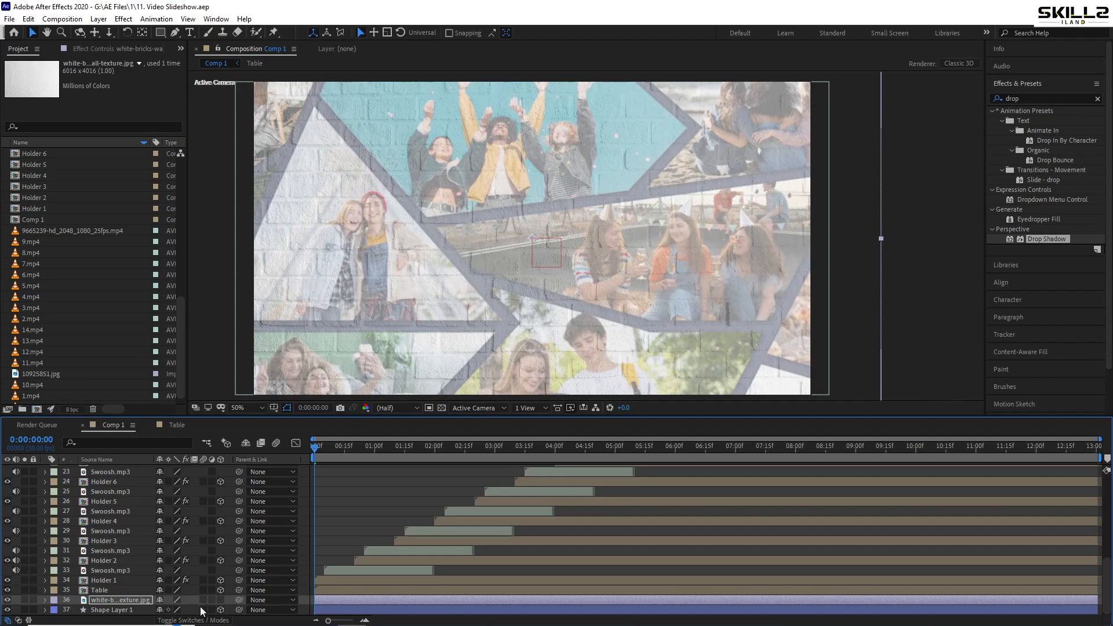
click(220, 600)
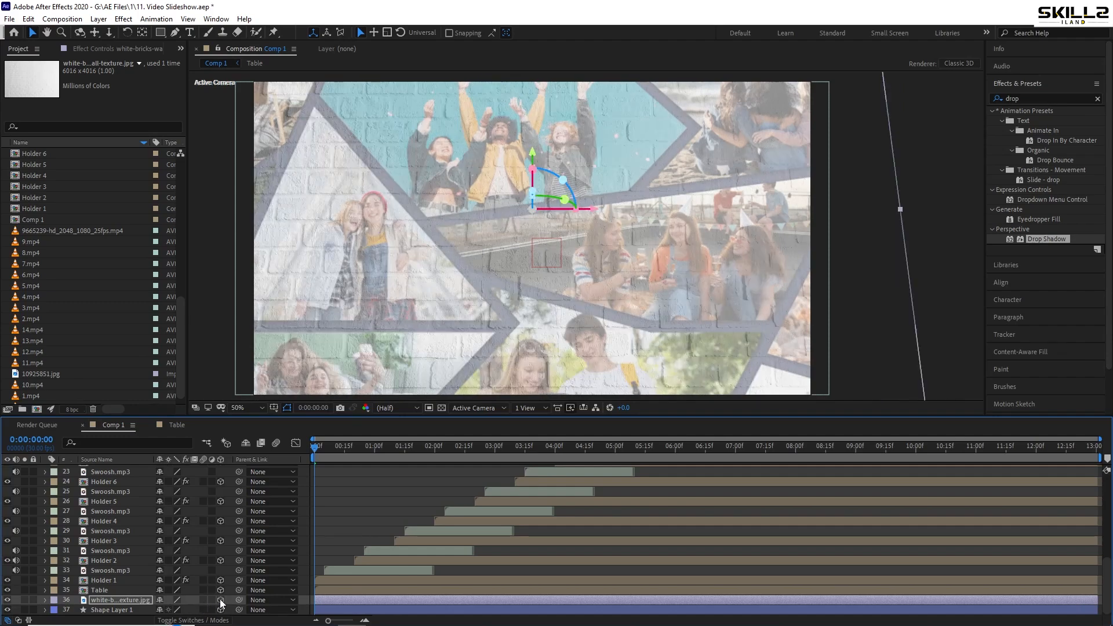
scroll(511, 212, down, 2)
scroll(498, 240, up, 2)
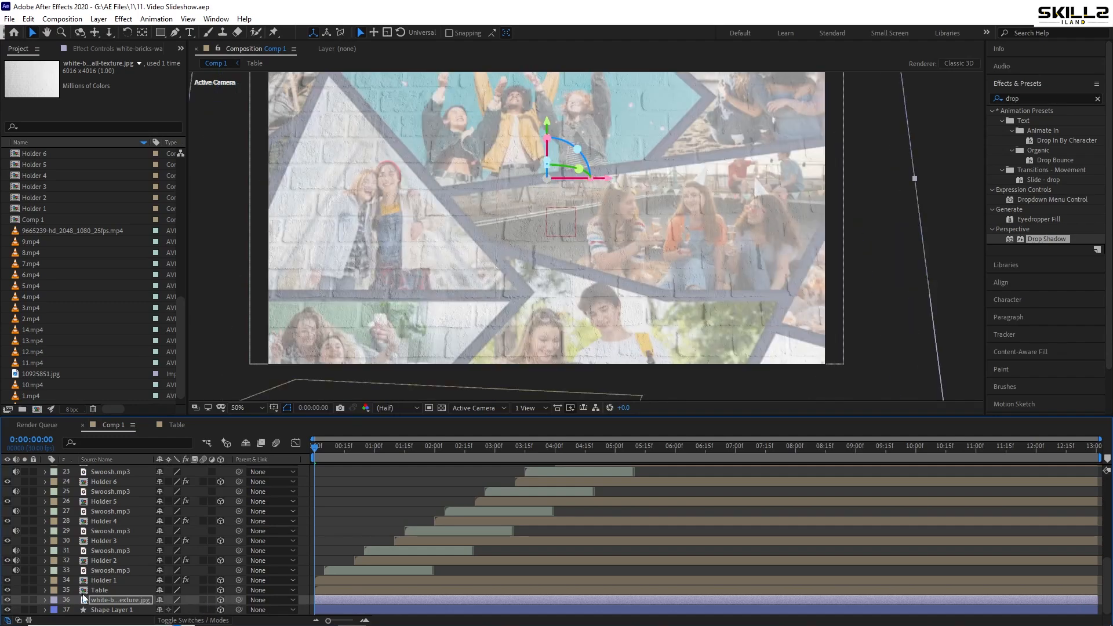
Set the Table layer's opacity to 0% and save the project
click(109, 590)
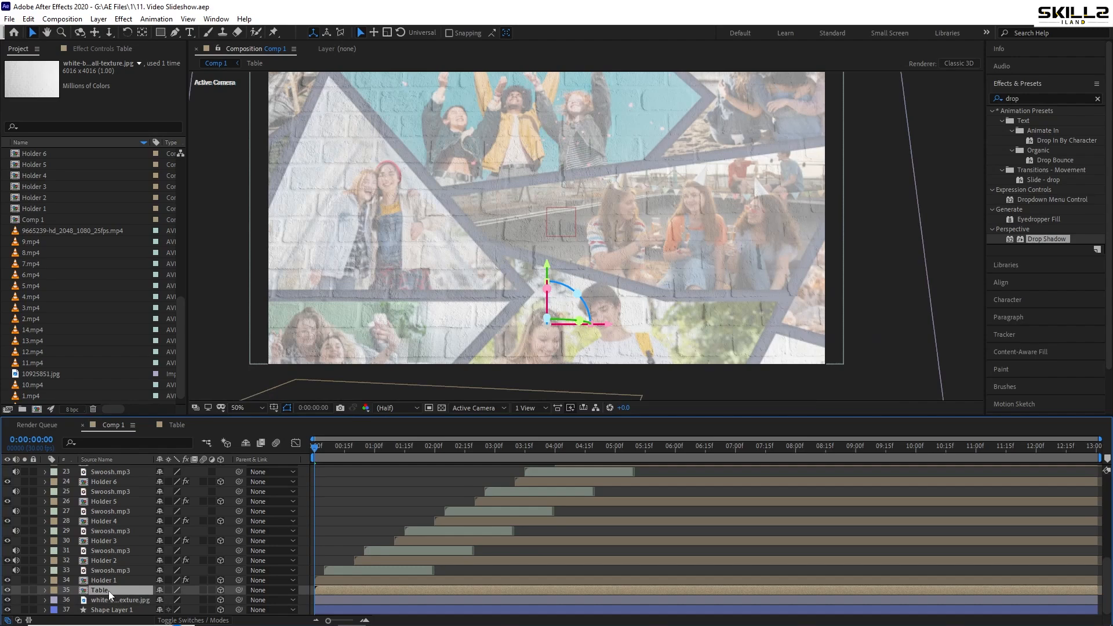
key(t)
drag(161, 600, 117, 601)
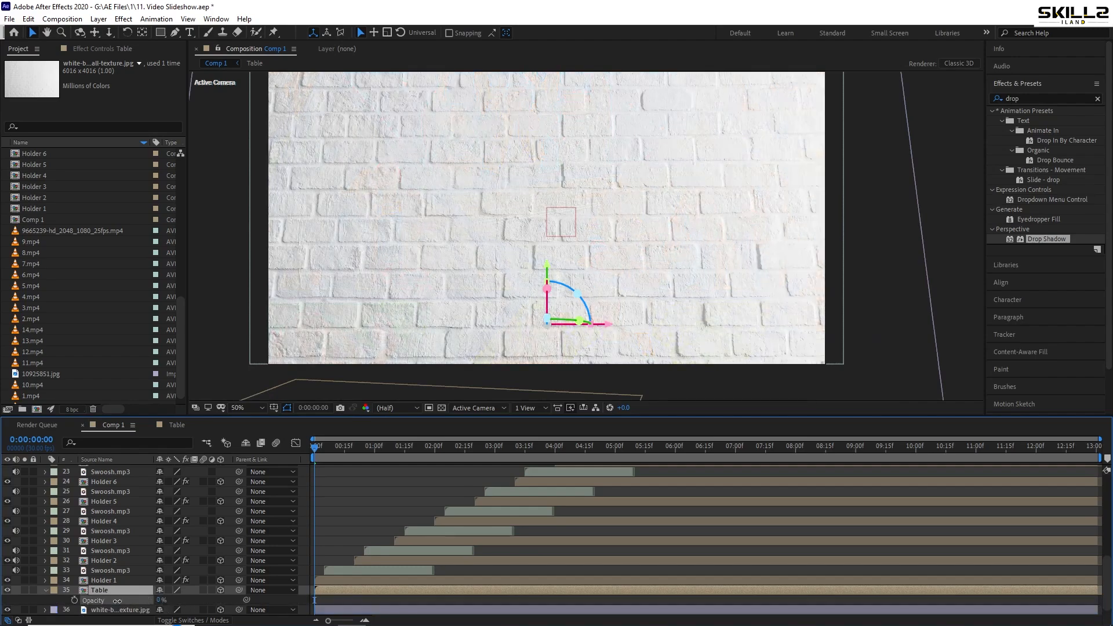
key(ctrl+s)
Scrub through the start of Comp 1 to check the holders landing on the brick wall background
scroll(428, 298, down, 2)
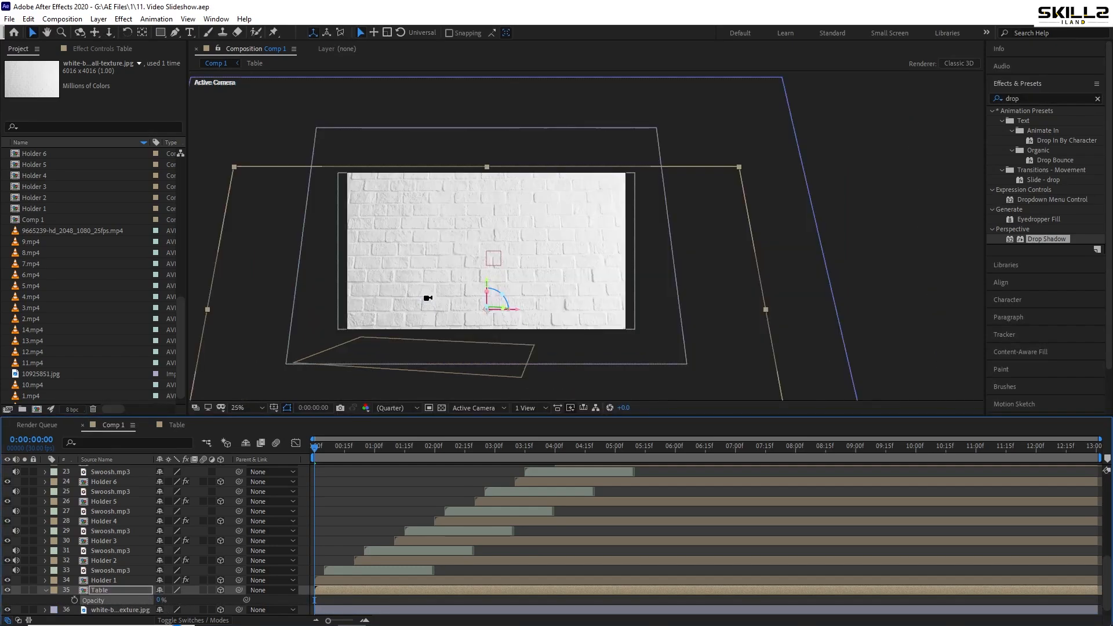
drag(445, 323, 450, 306)
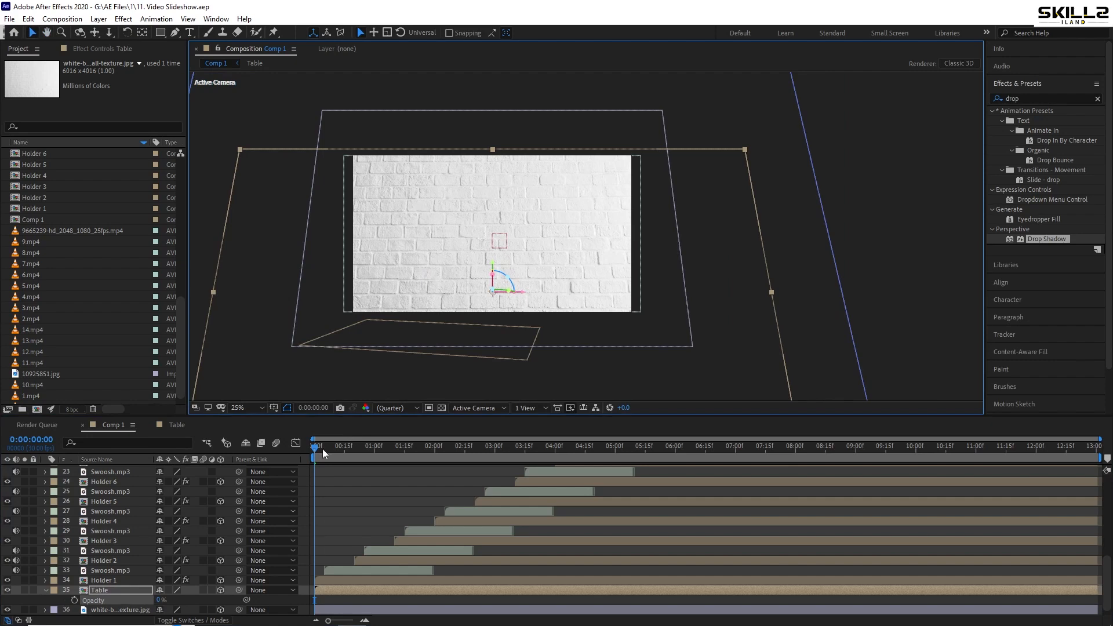
drag(323, 449, 408, 450)
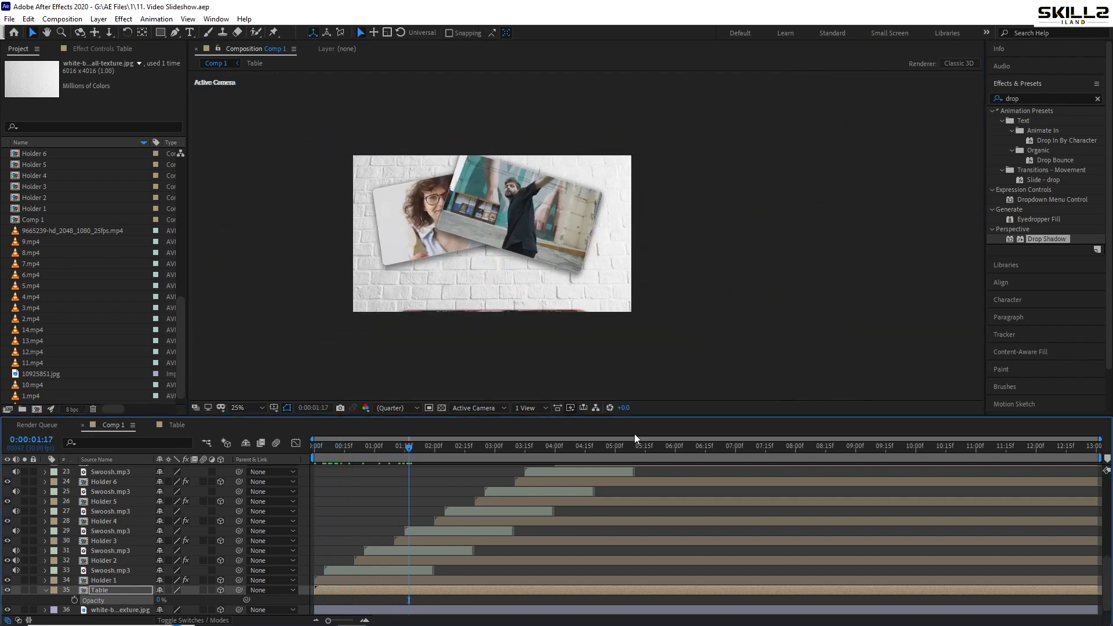
Scale the white brick wall texture layer in Comp 1 up to 43.3% so it covers more of the frame
key(space)
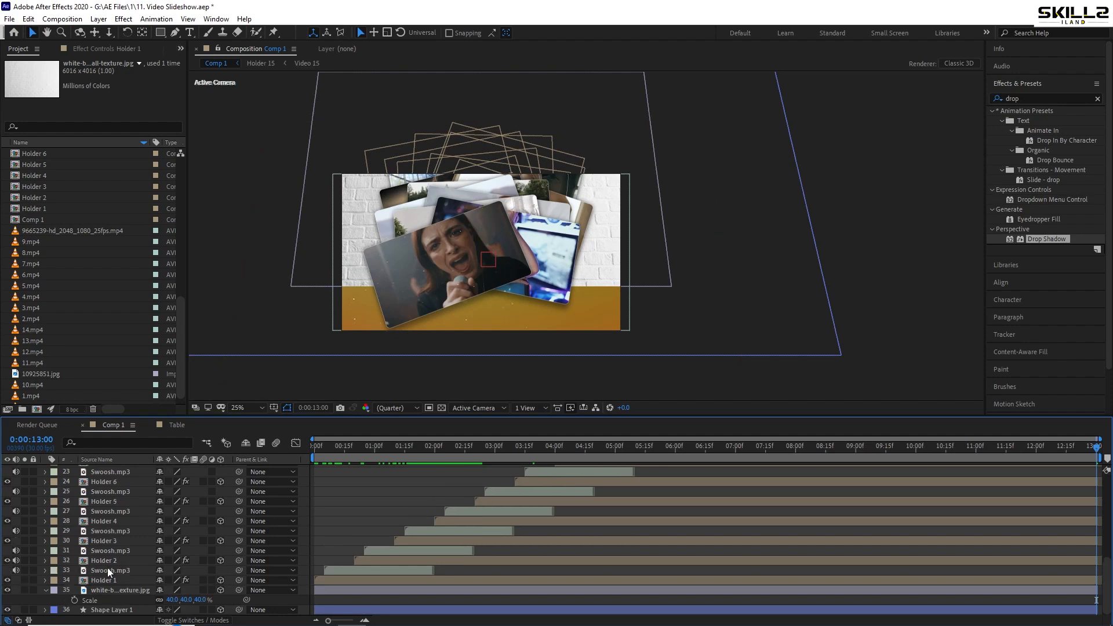
click(109, 590)
key(ctrl+s)
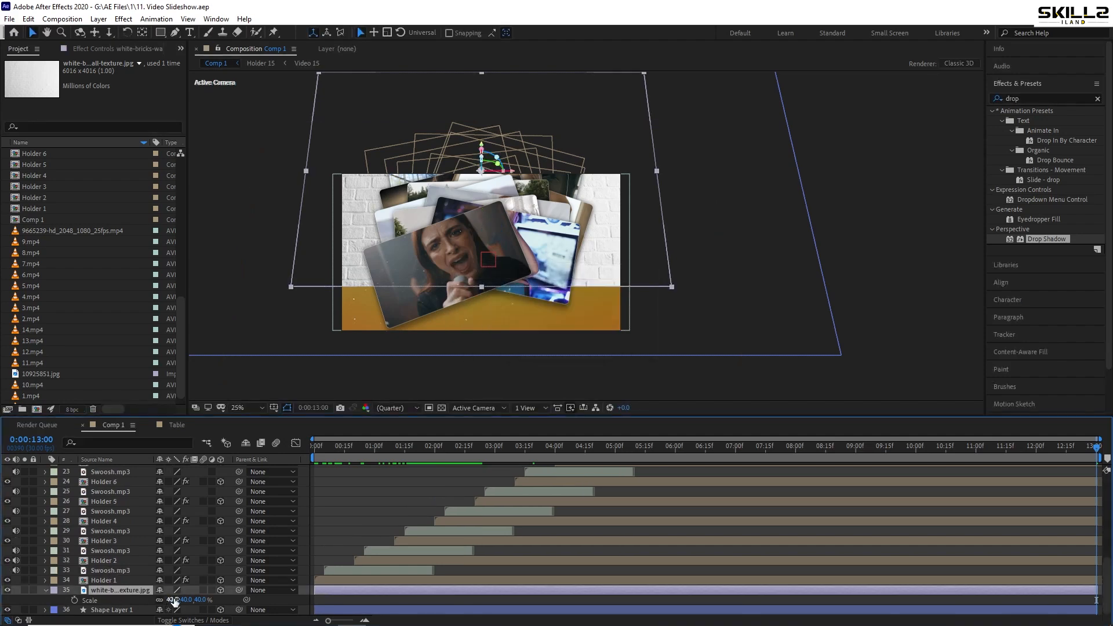
drag(174, 601, 193, 603)
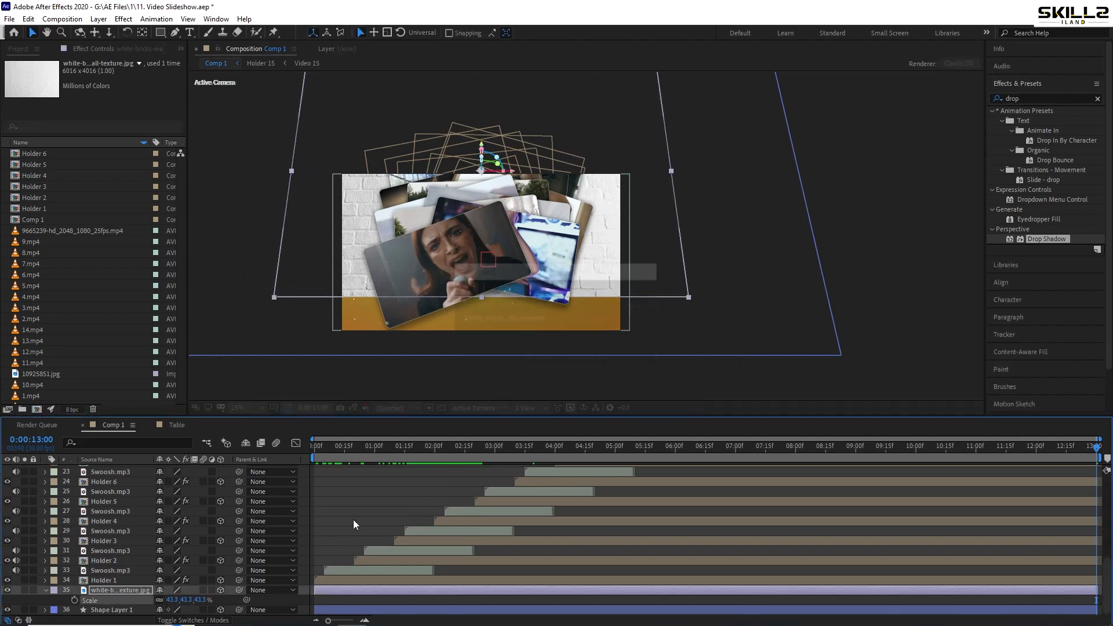
Move the white brick wall layer to position 960, 927, 0, check its coverage at the comp's end, and save the project
drag(344, 447, 246, 458)
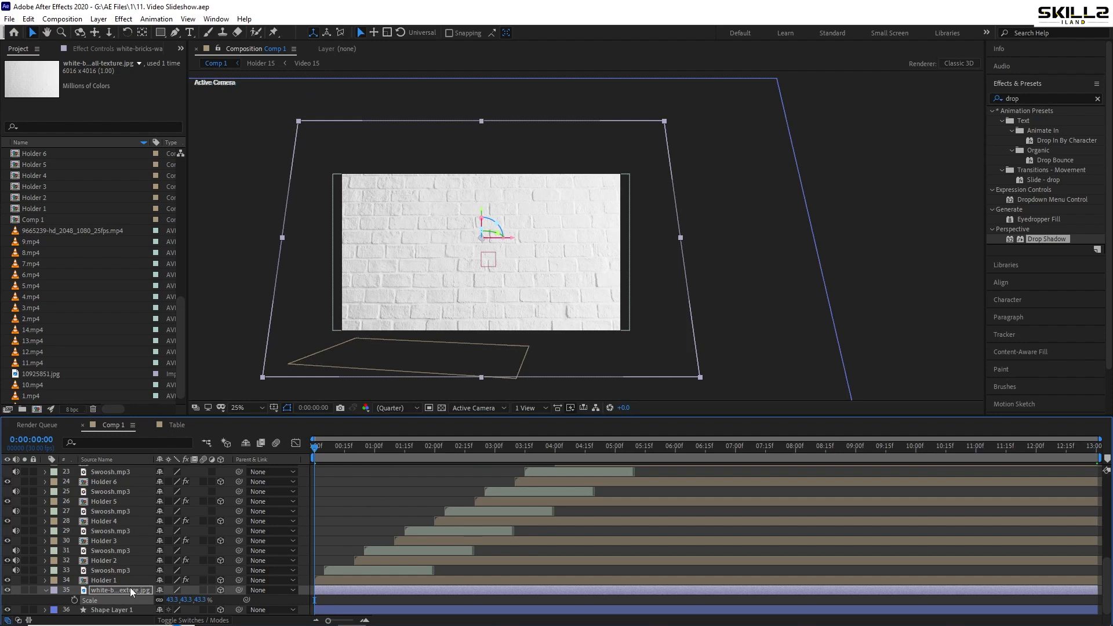
key(p)
drag(180, 601, 445, 565)
drag(1012, 451, 1108, 453)
key(ctrl+s)
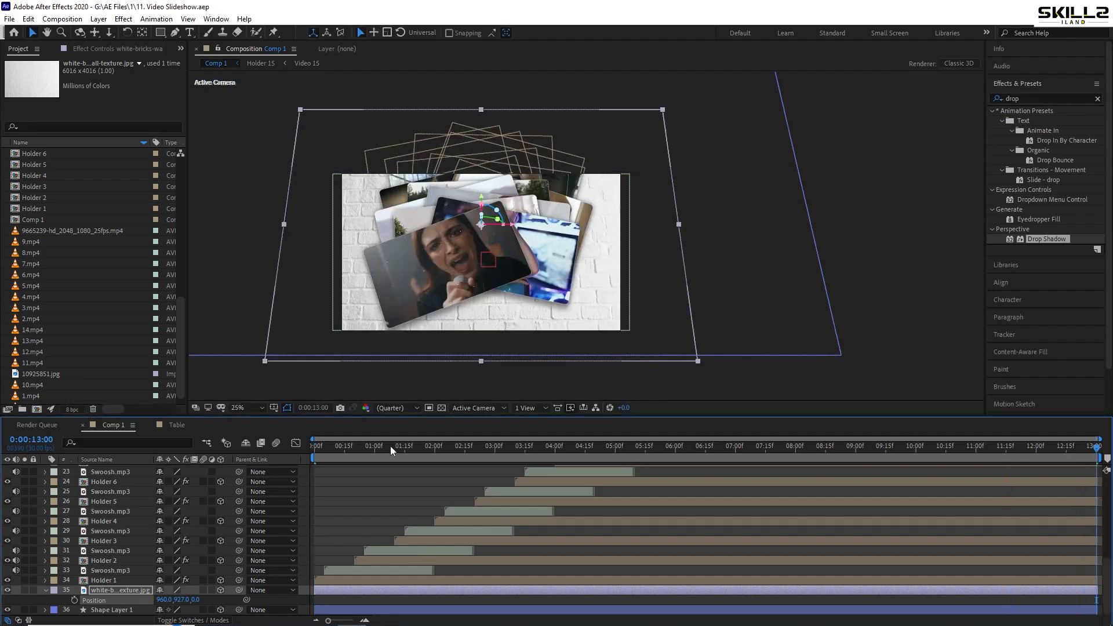
Preview Comp 1 from the start to check the holders flipping over the repositioned brick wall
drag(389, 447, 197, 468)
key(space)
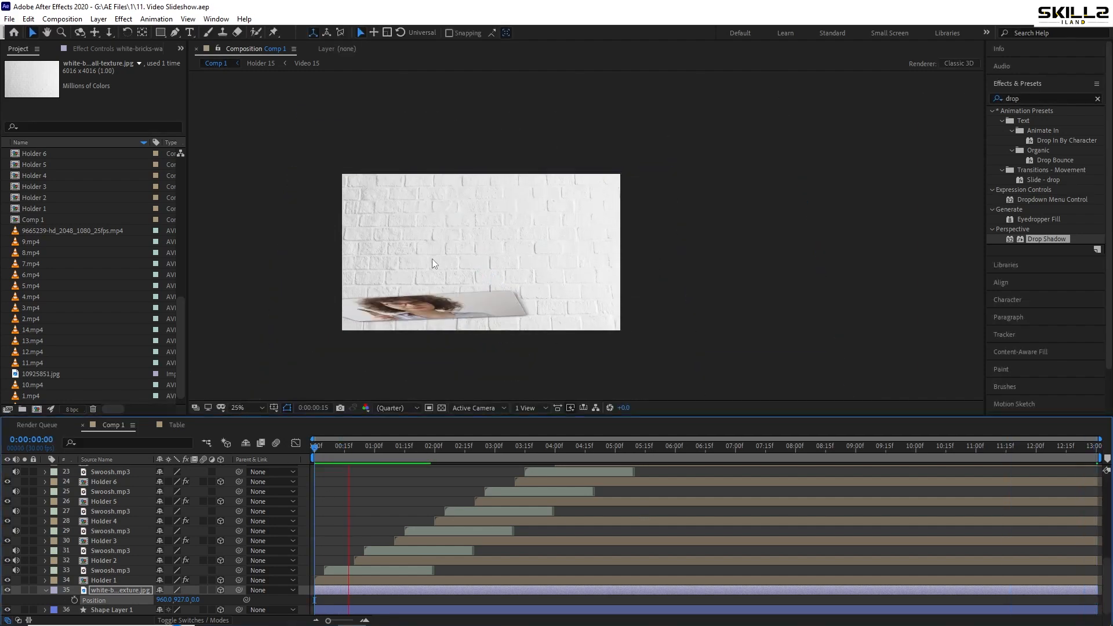
key(space)
scroll(433, 259, up, 2)
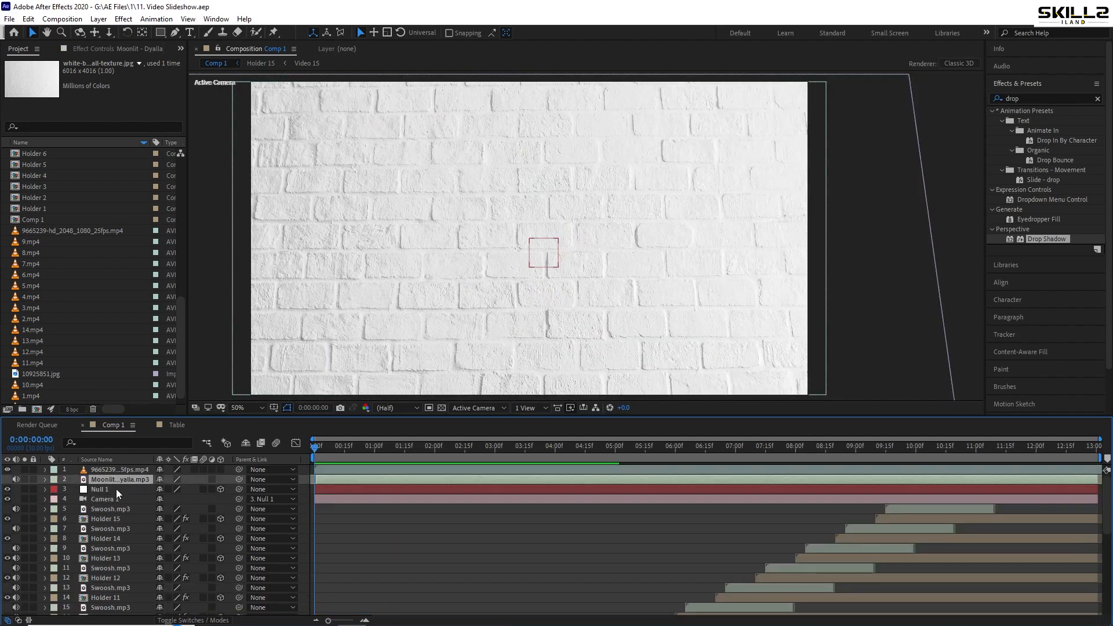
Keyframe Null 1's Y rotation from 5.9° at the start of Comp 1 to about -16.2° at 0:00:13:00
click(116, 489)
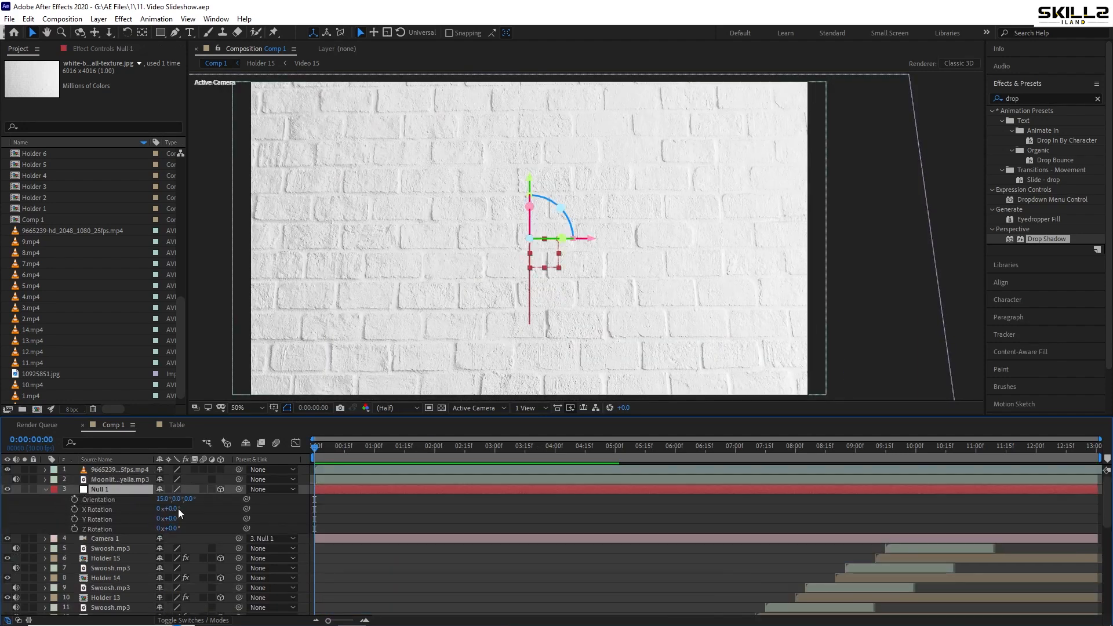
drag(172, 509, 213, 509)
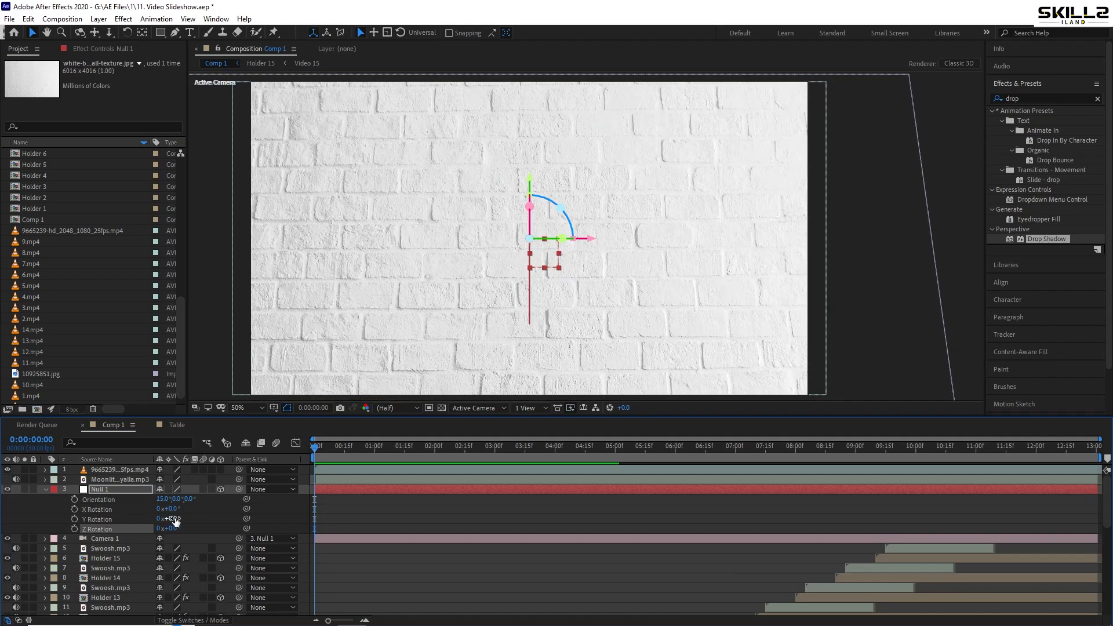
drag(174, 519, 210, 519)
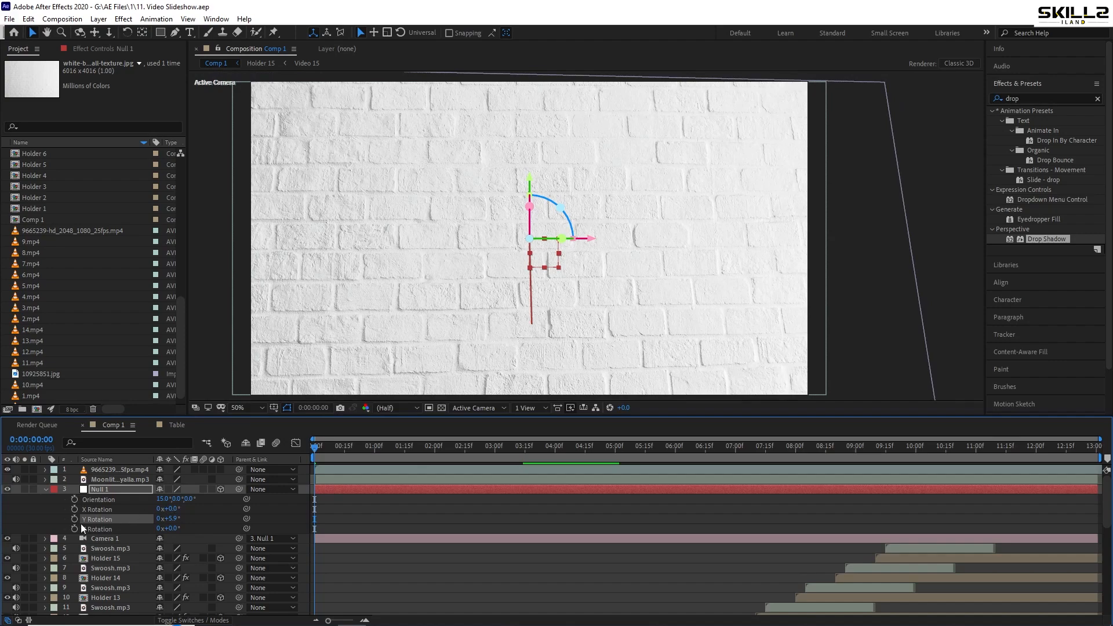
click(74, 519)
key(ctrl+s)
drag(986, 447, 1097, 447)
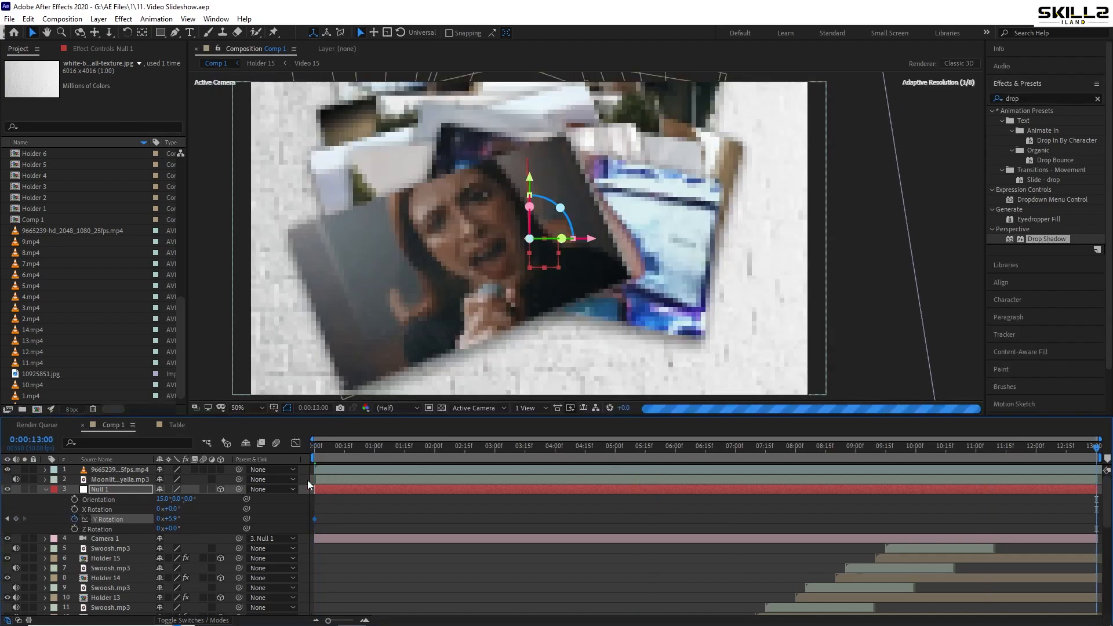
drag(168, 519, 62, 533)
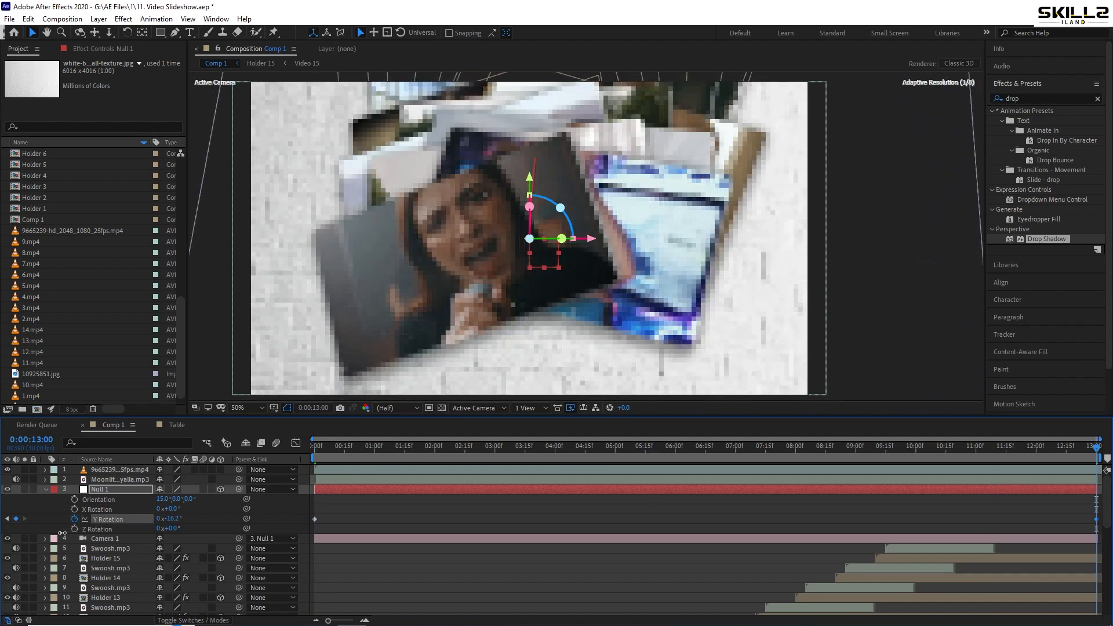
Create a black solid in Comp 1, place it above all other layers, and save the project
right_click(17, 368)
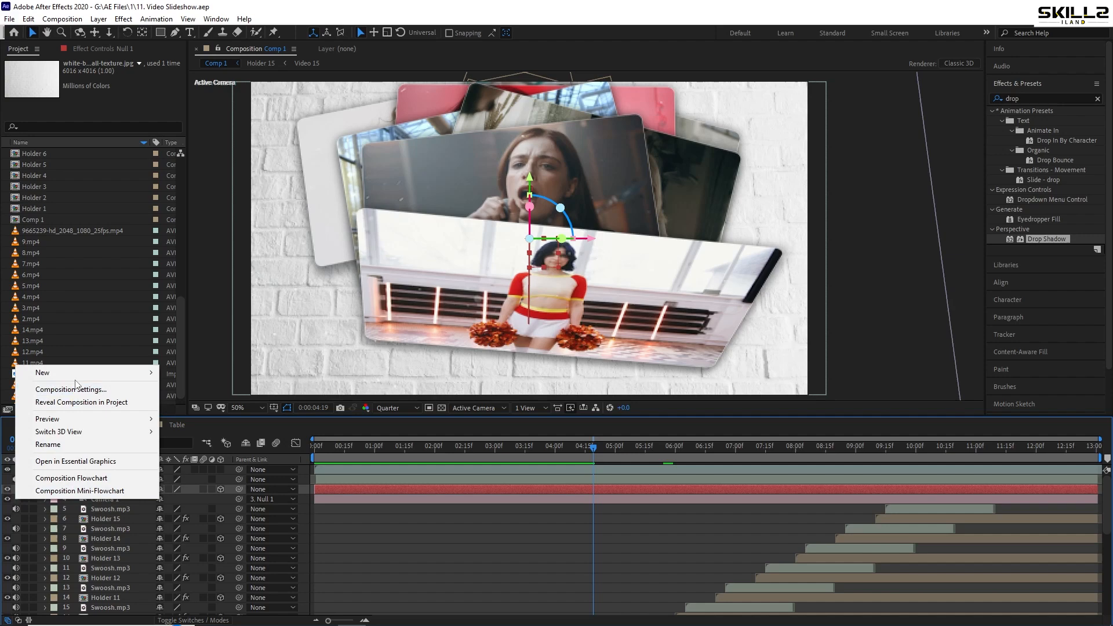
mouse_move(116, 372)
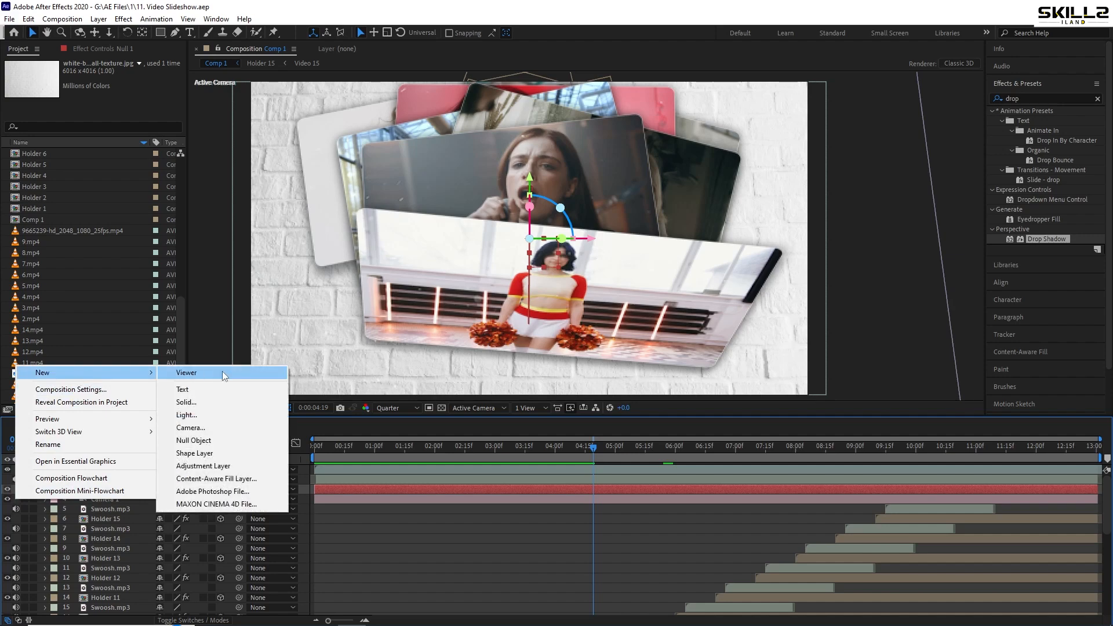
click(204, 403)
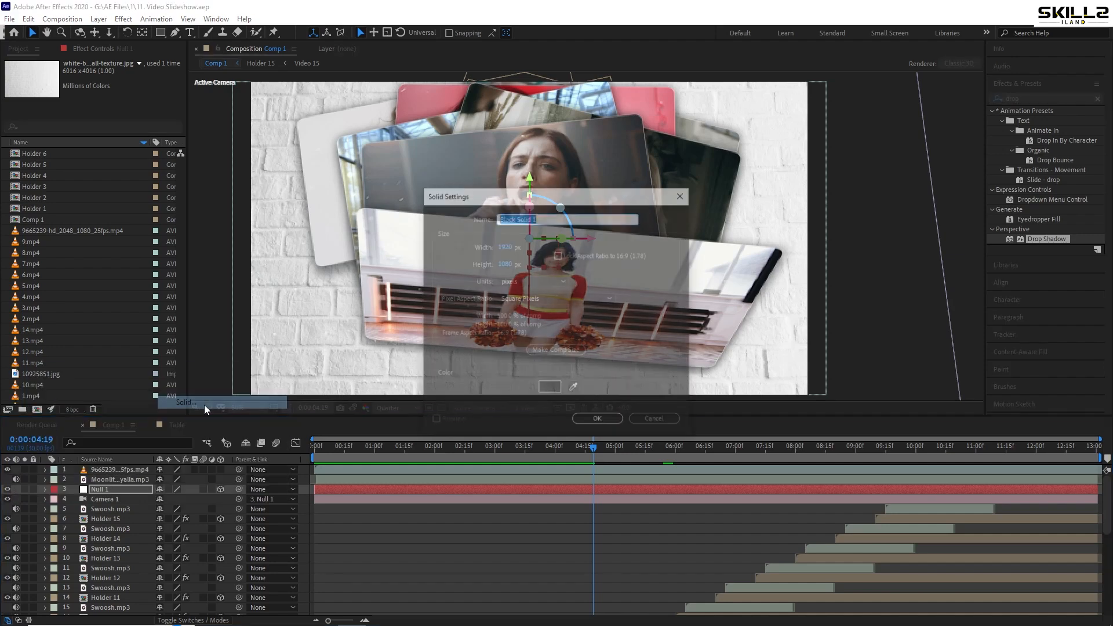
click(586, 422)
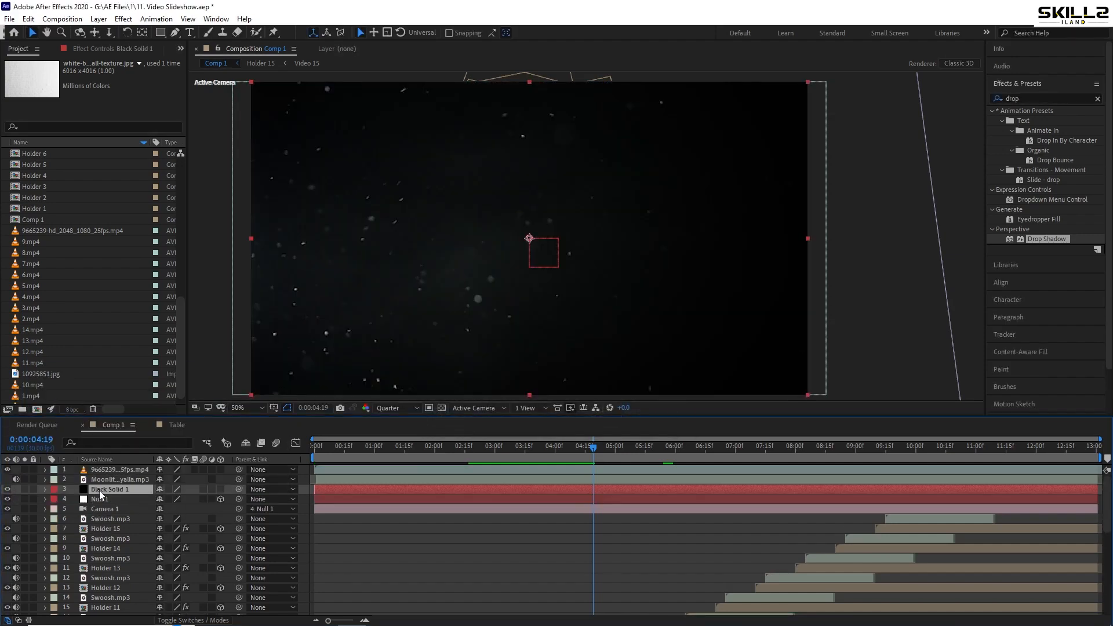
drag(100, 494, 110, 471)
key(ctrl+s)
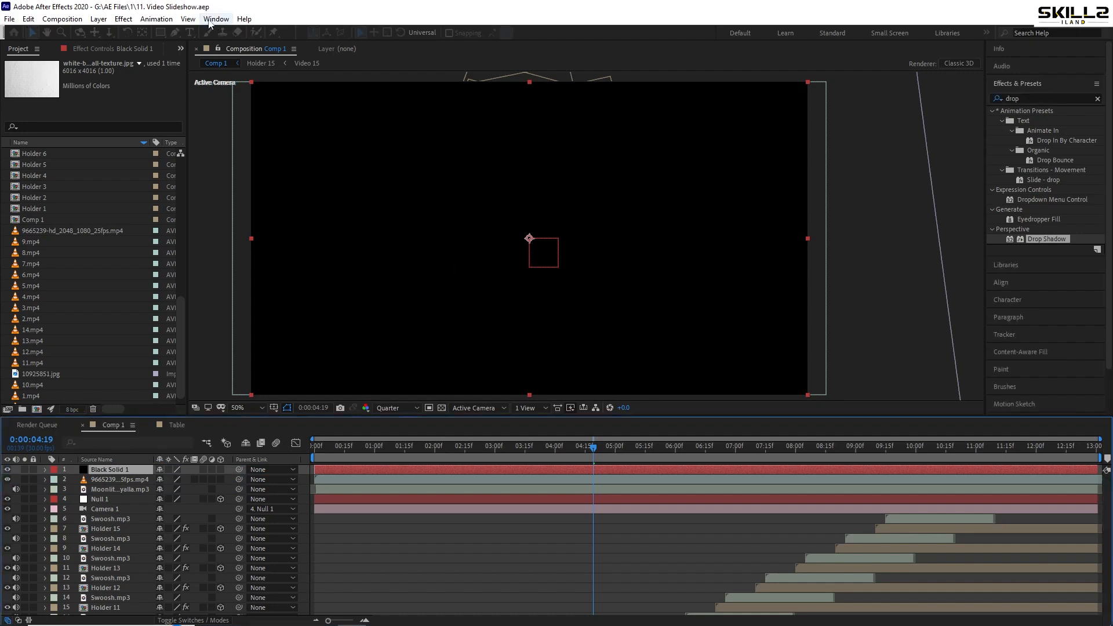
Add a full-size ellipse mask to the black solid, invert it, and feather it by about 172 pixels
click(160, 32)
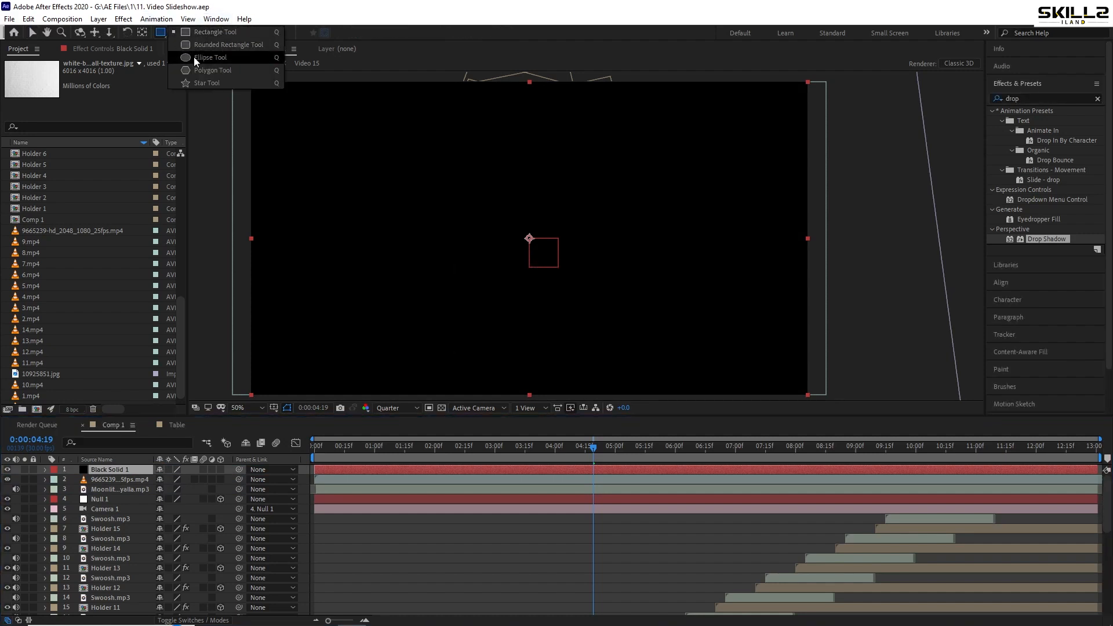
click(196, 57)
double_click(161, 32)
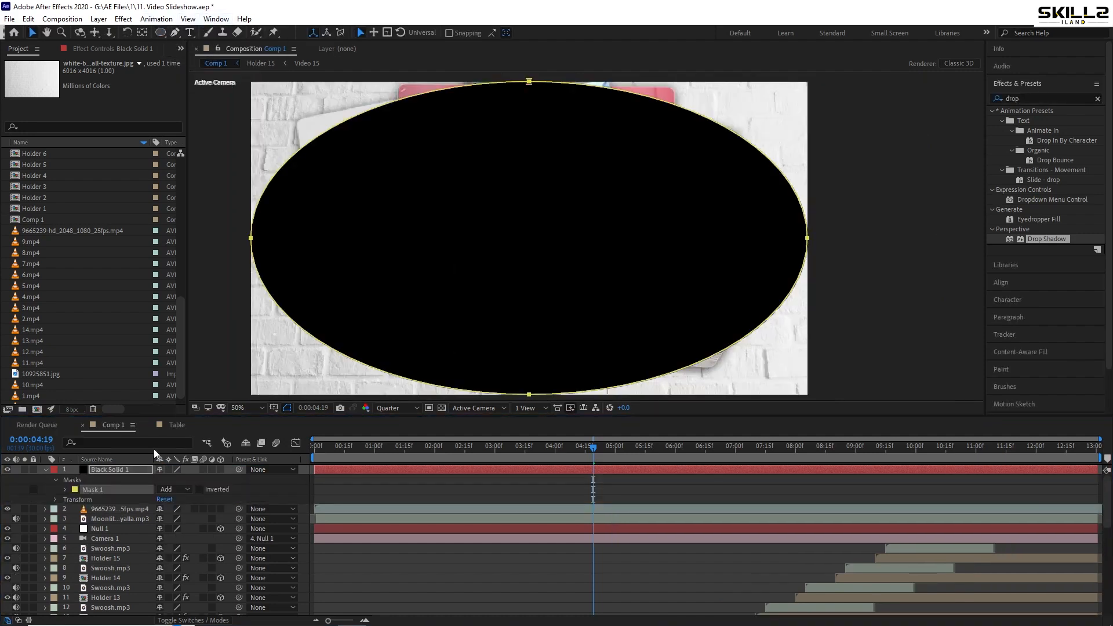
click(199, 490)
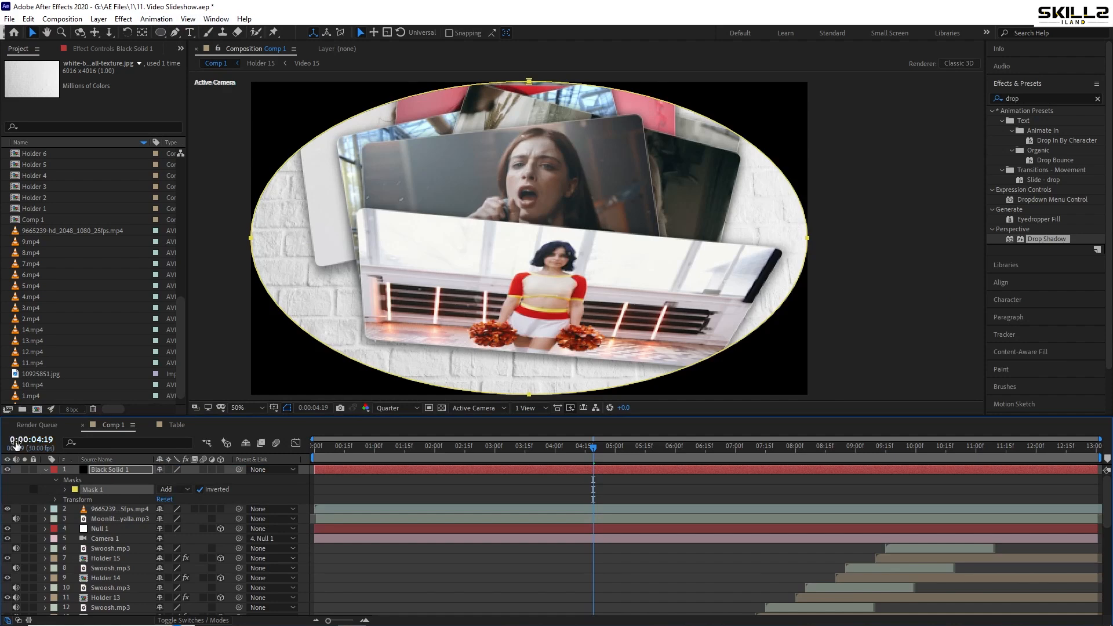
key(f)
drag(175, 490, 256, 476)
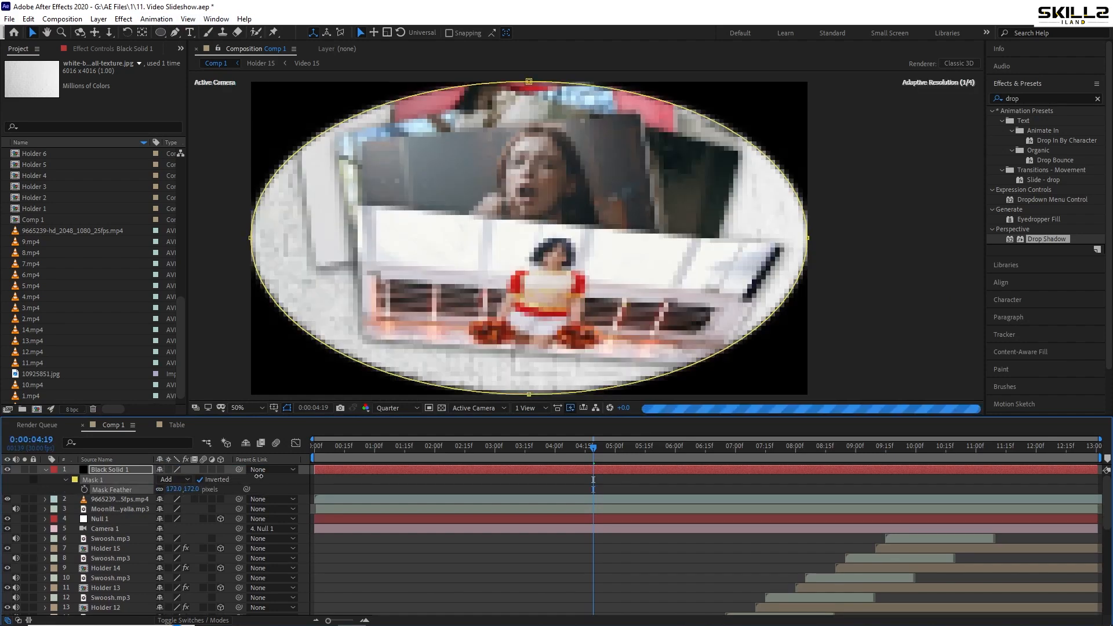
Enlarge the black solid until its vignette extends beyond the frame, and scrub the start of Comp 1 to check it
key(s)
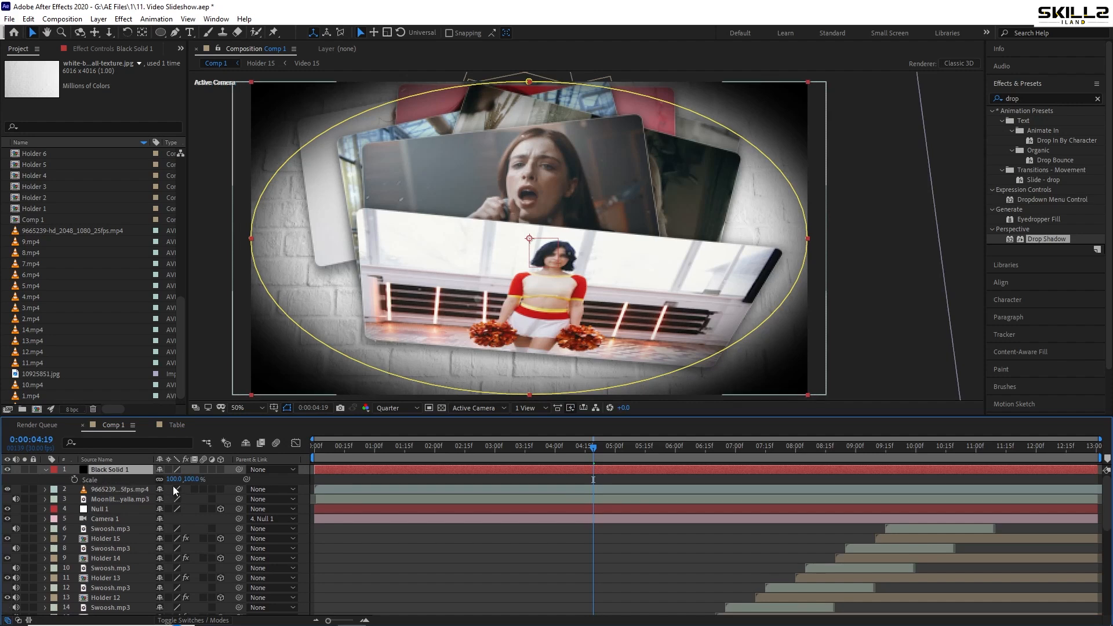
drag(173, 480, 270, 480)
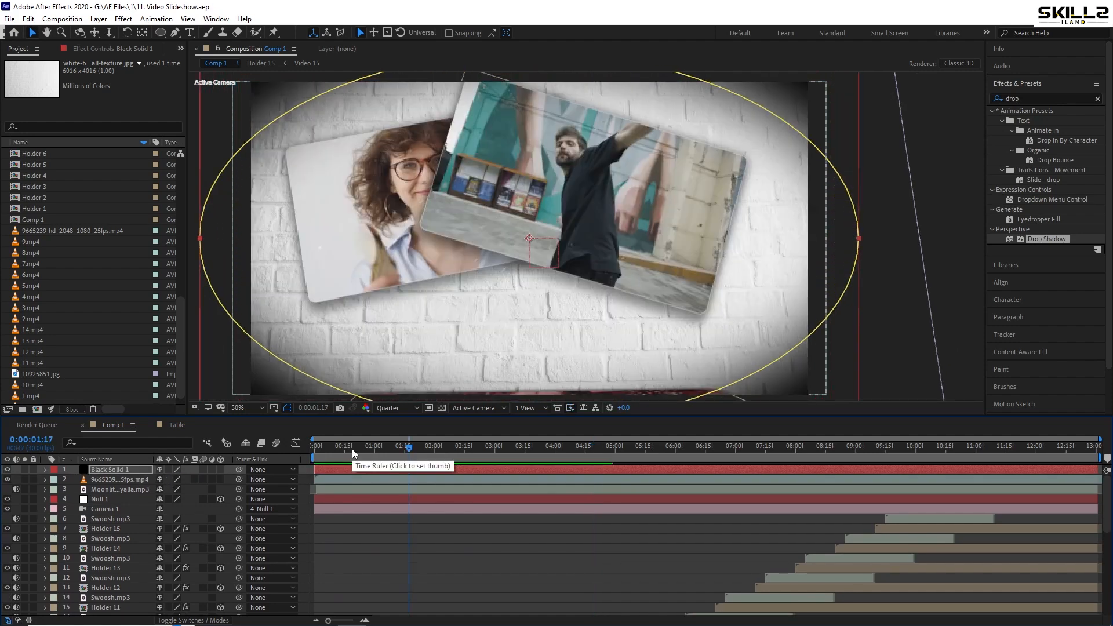
drag(353, 449, 362, 476)
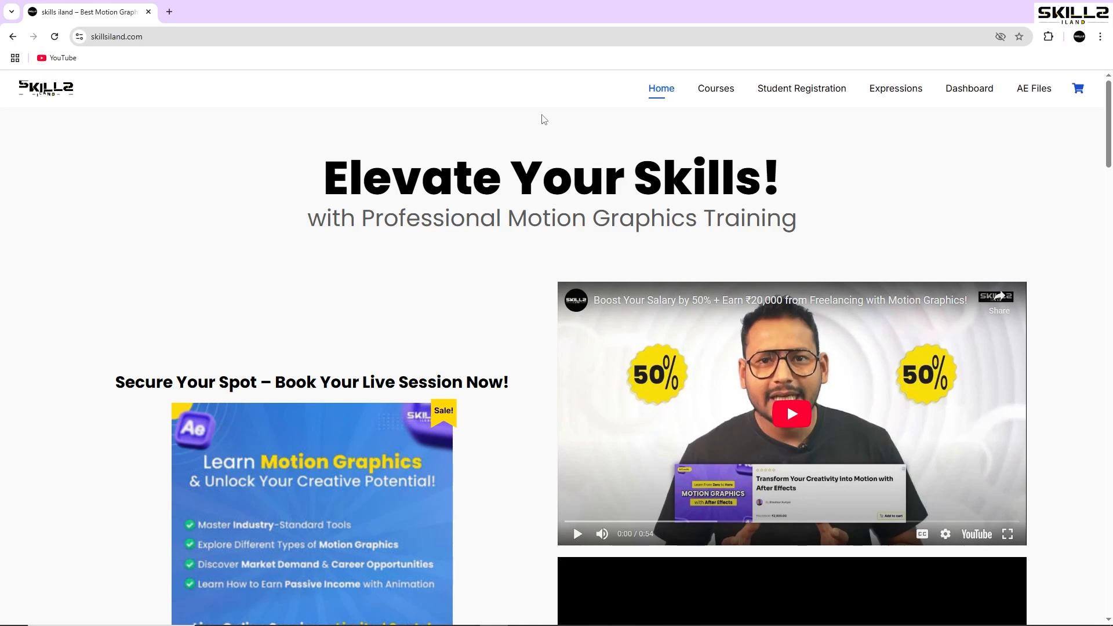
Switch to the browser and open the featured After Effects motion graphics course on the Skills Iland site
scroll(544, 119, down, 12)
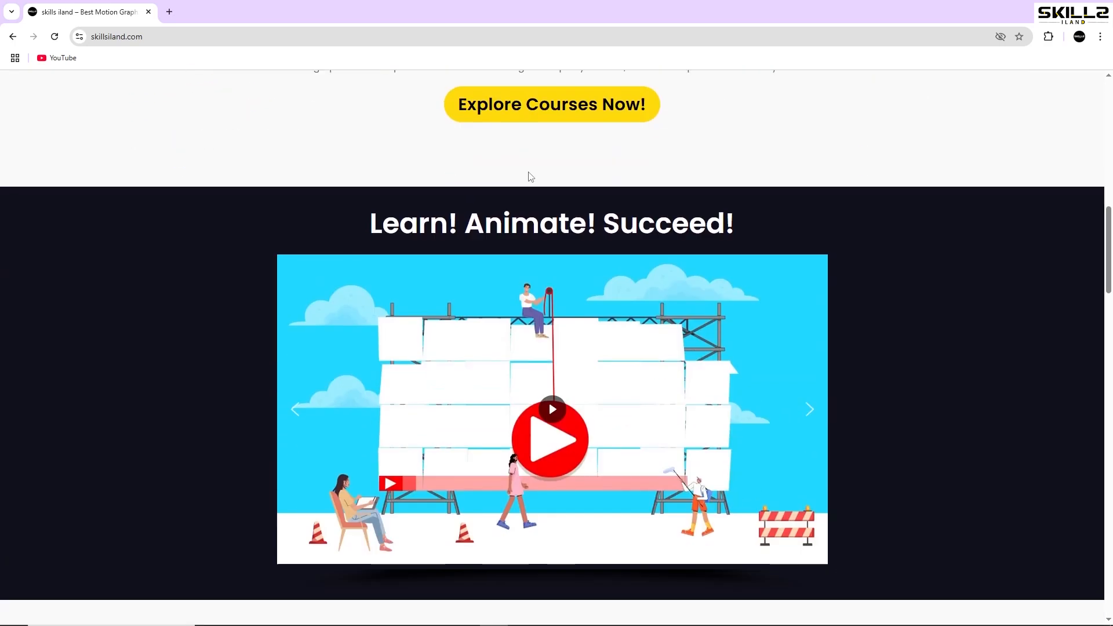
scroll(530, 176, down, 8)
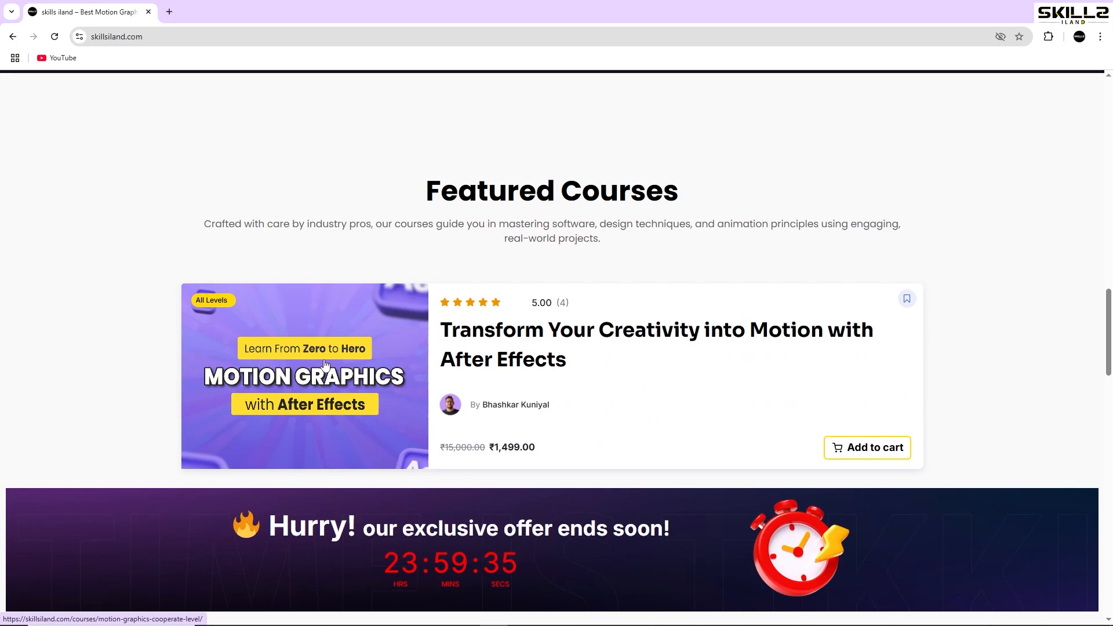
click(331, 369)
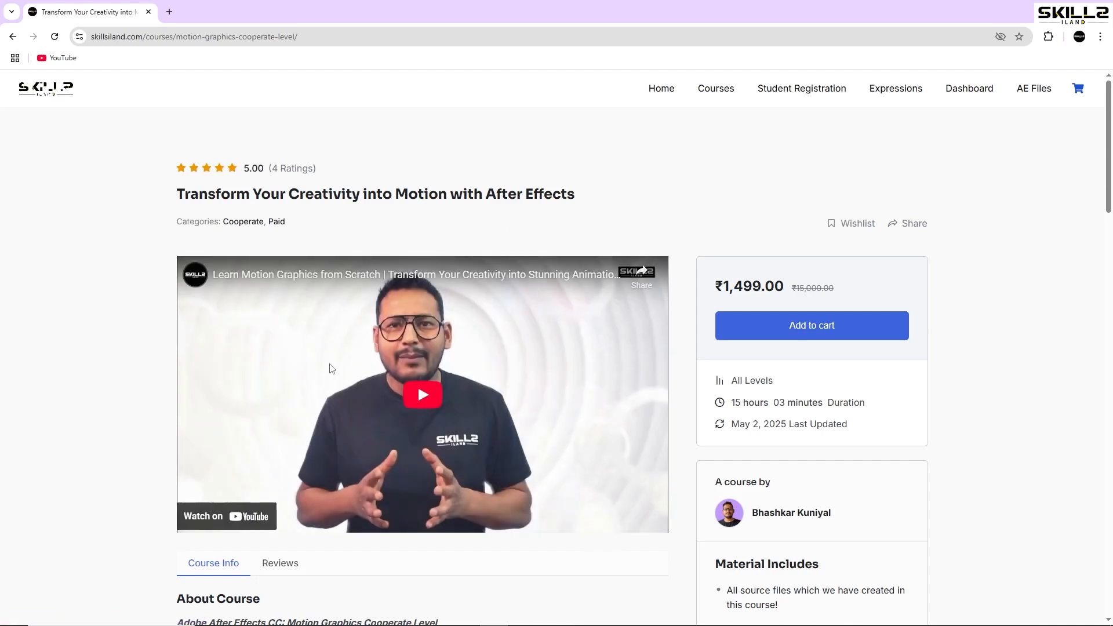
Look through the course description and contents, and expand section 20, Creating a Stunning Portfolio
scroll(568, 364, down, 4)
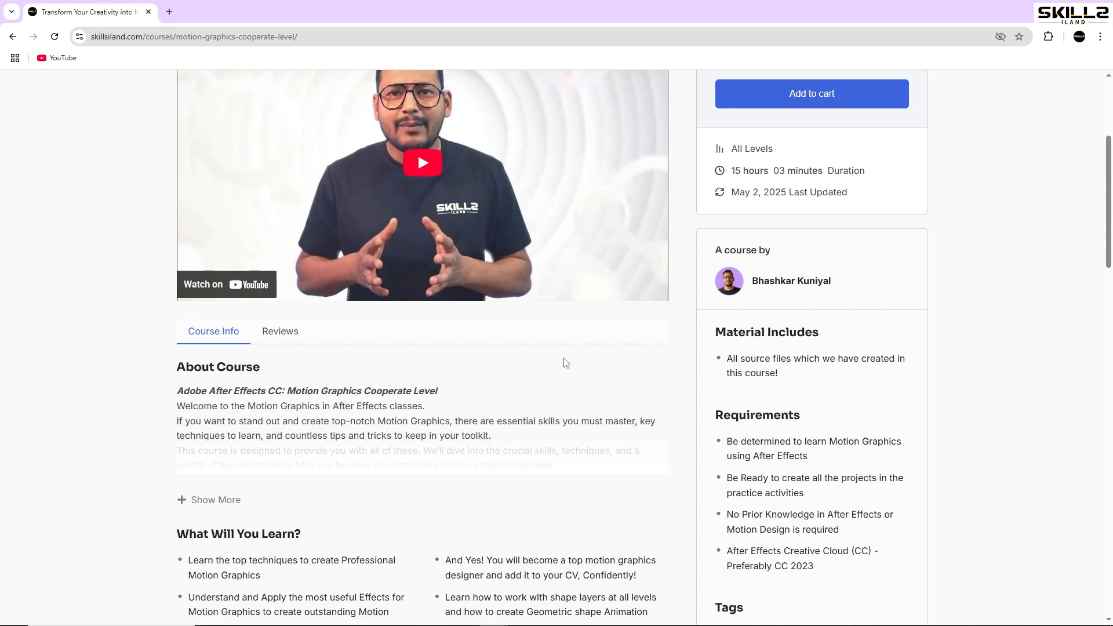
scroll(567, 364, down, 2)
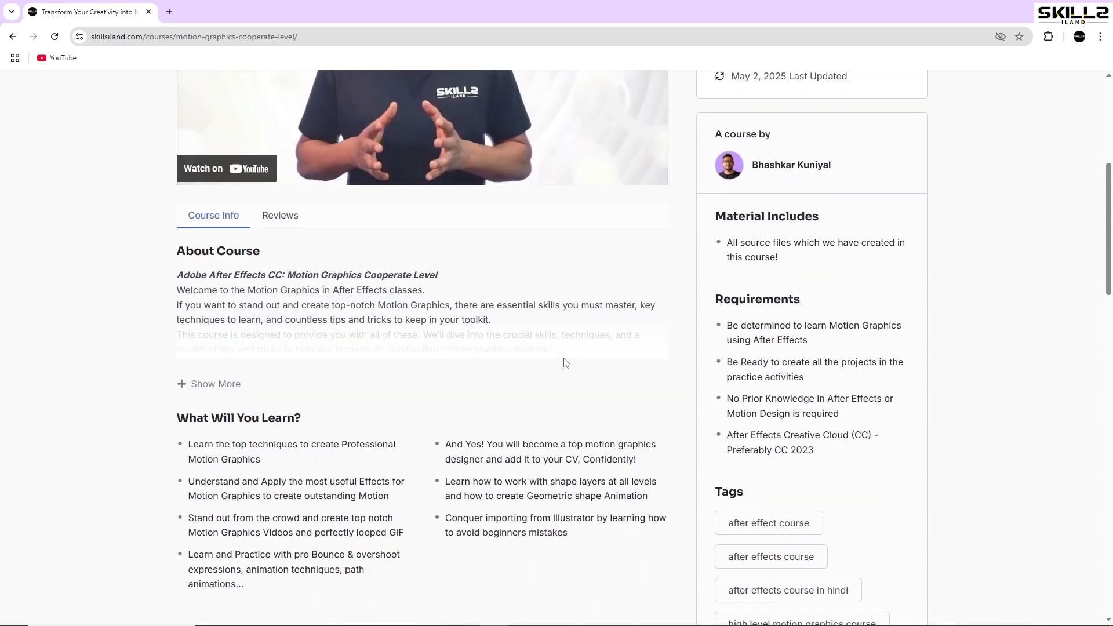
scroll(567, 363, down, 2)
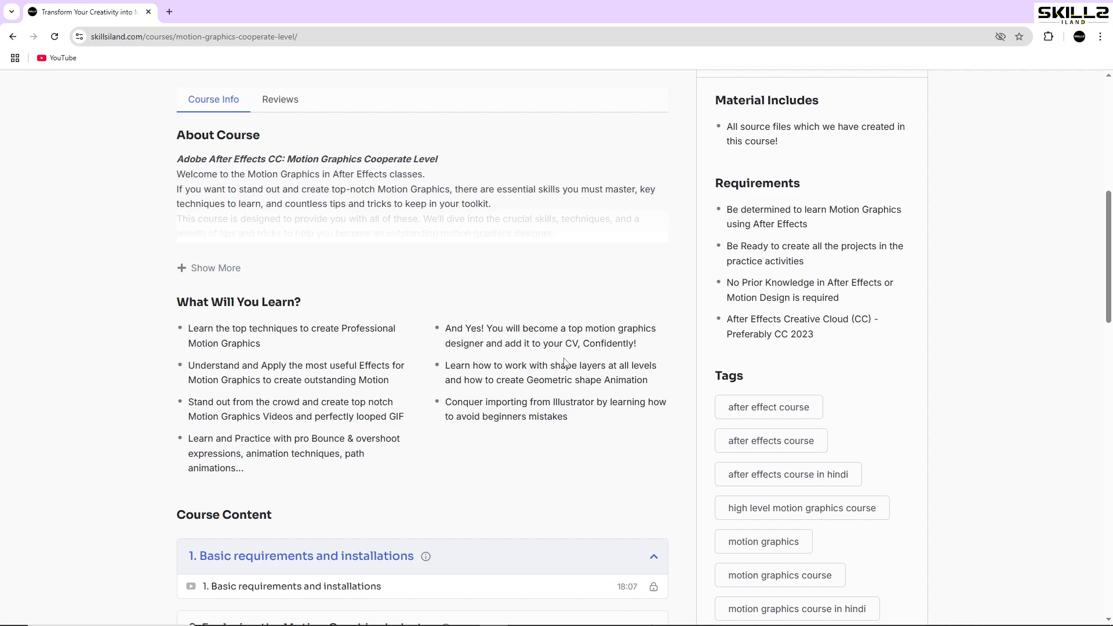
scroll(557, 360, down, 3)
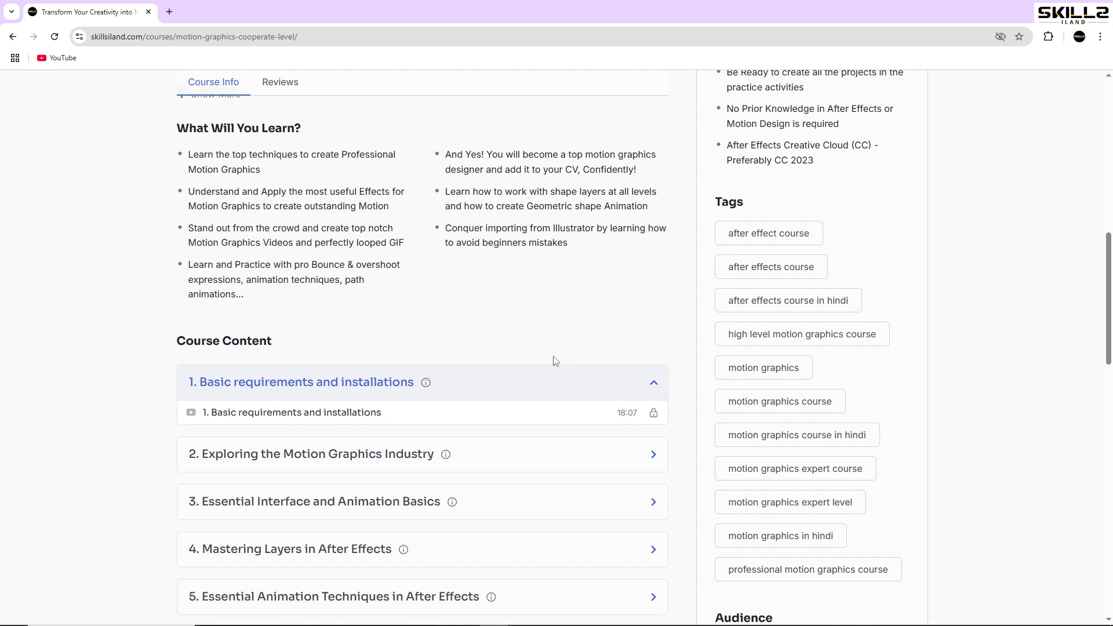
scroll(554, 361, down, 7)
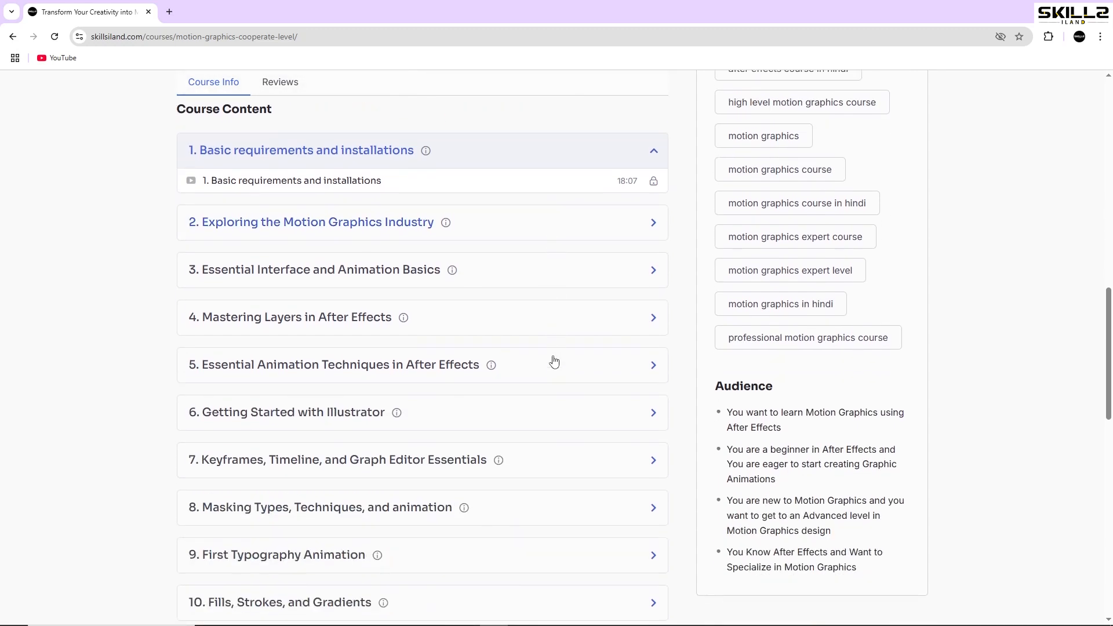
scroll(554, 361, down, 9)
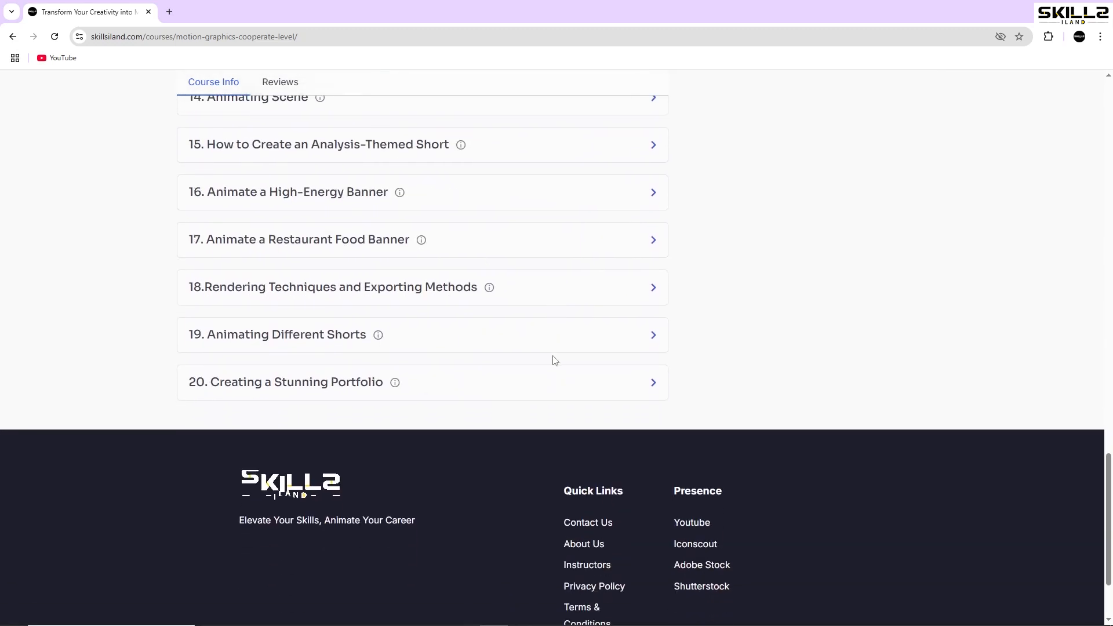
click(475, 381)
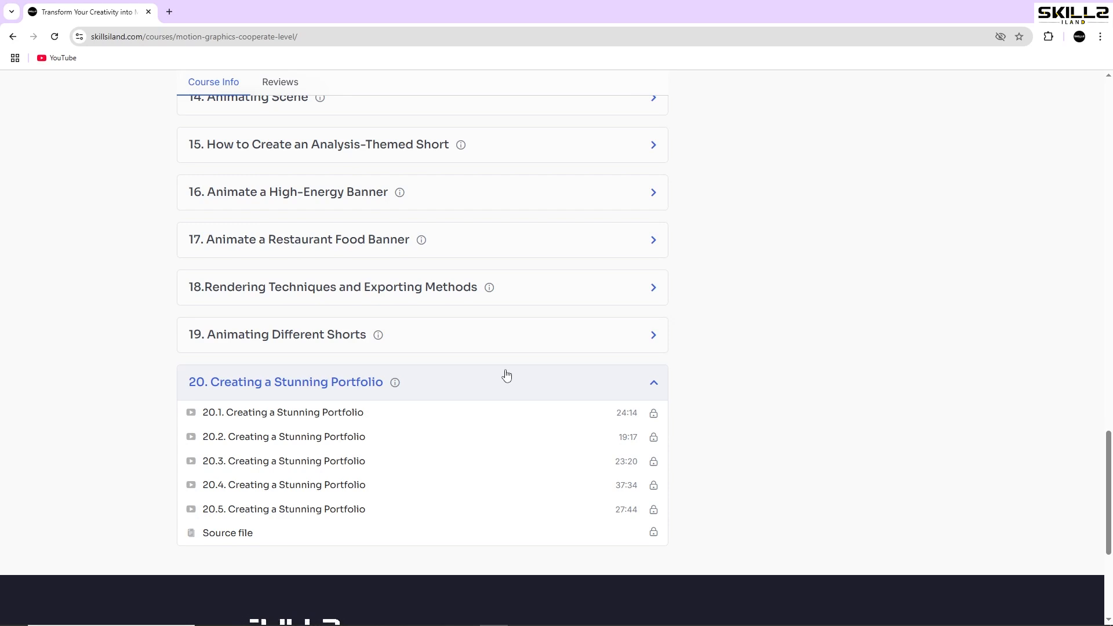
Review the course's section list again from the end back up to the About Course description
scroll(513, 376, up, 4)
scroll(516, 375, up, 4)
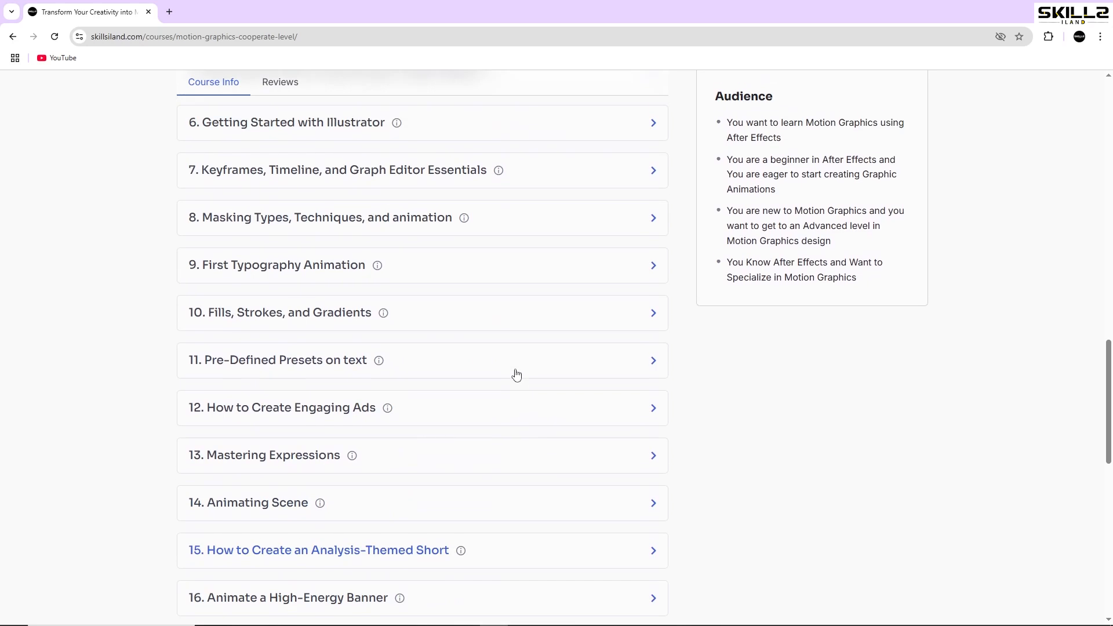
scroll(516, 375, up, 5)
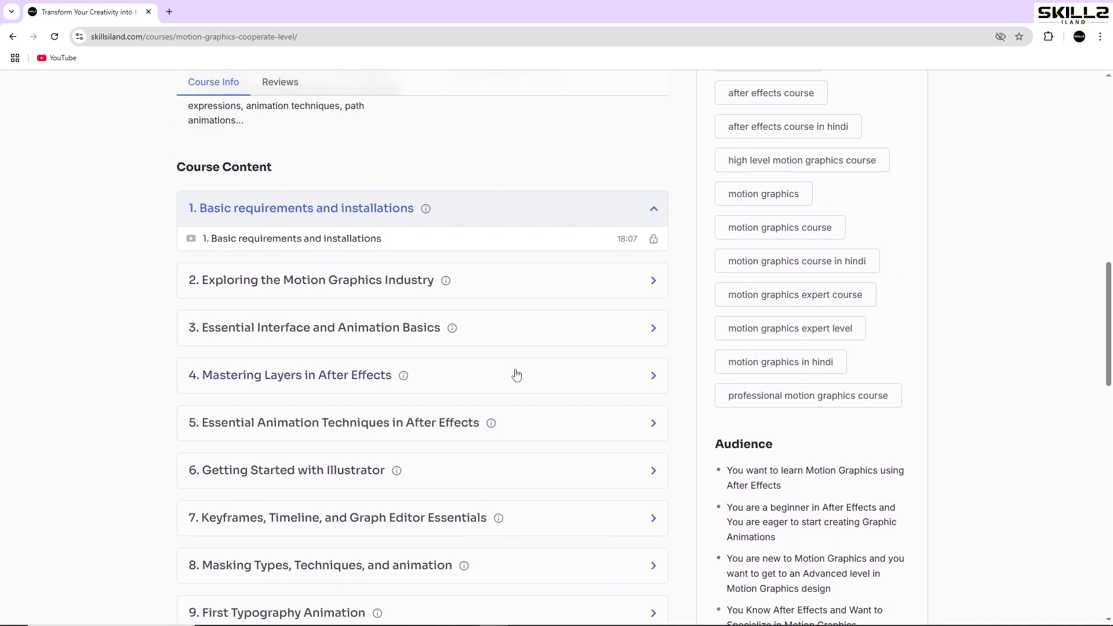
scroll(516, 375, up, 3)
scroll(516, 375, up, 9)
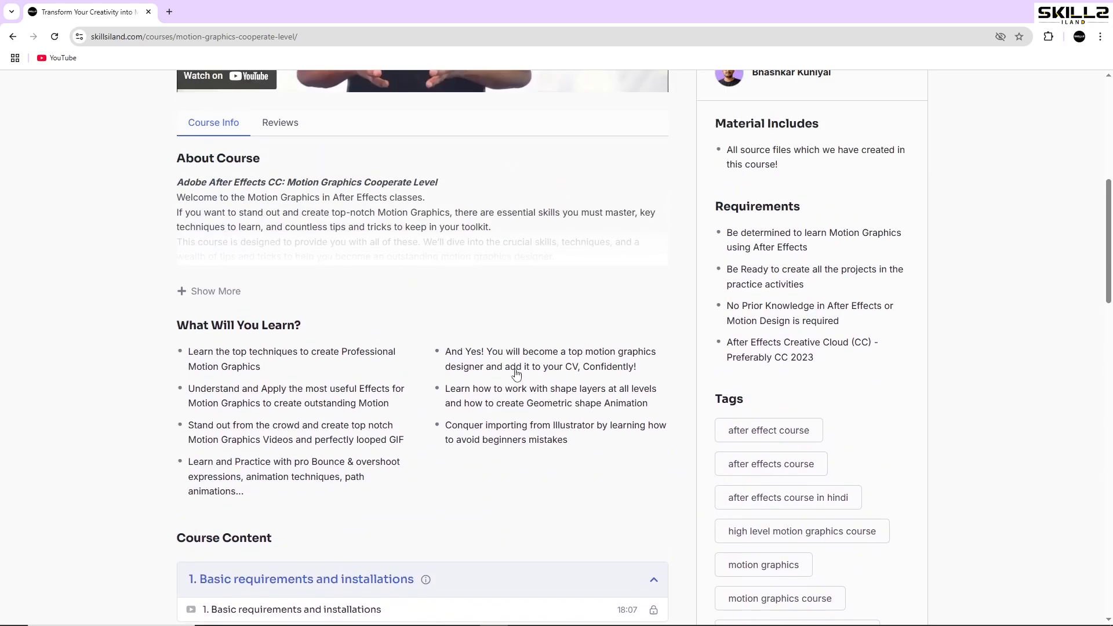